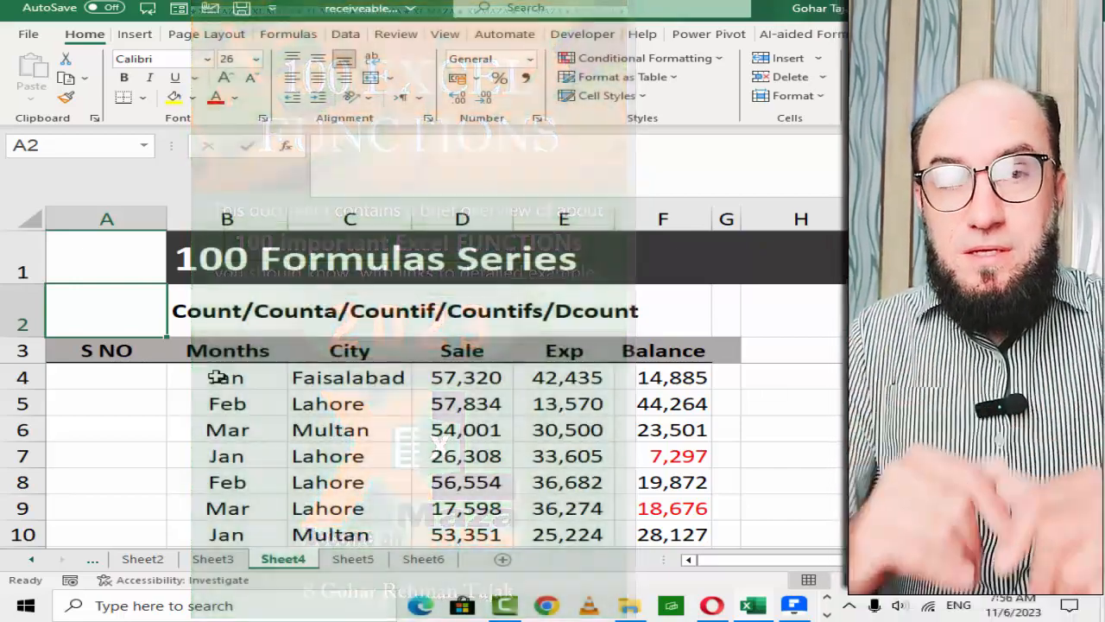
# - Examine the title, column headers and first data rows of the monthly sales table
pyautogui.press('Right')
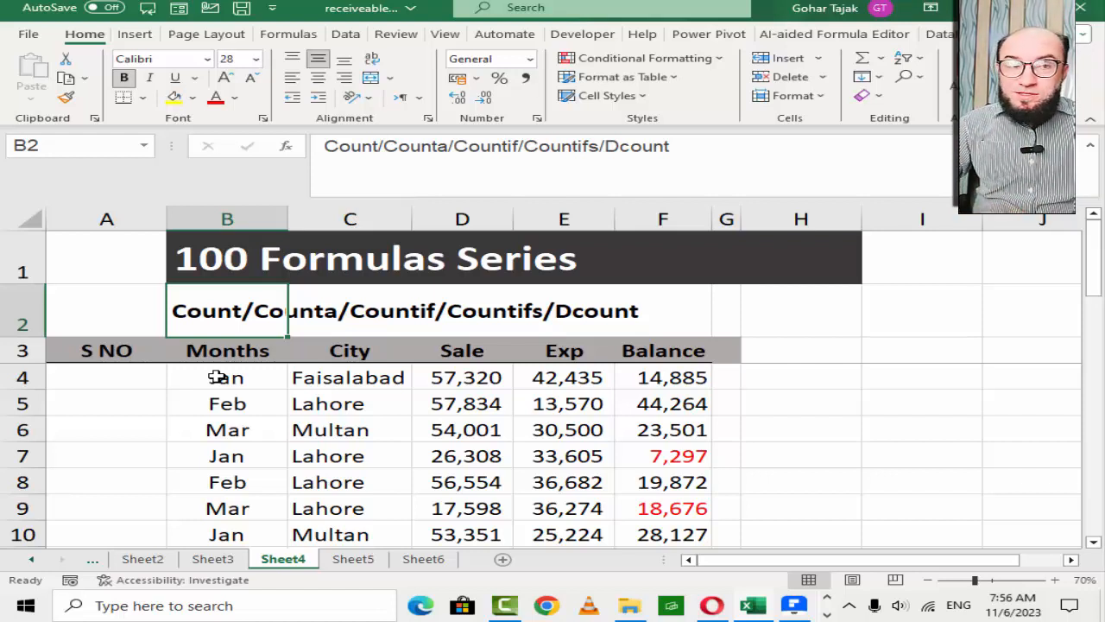
pyautogui.press('Down')
pyautogui.press('Down')
pyautogui.press('Down')
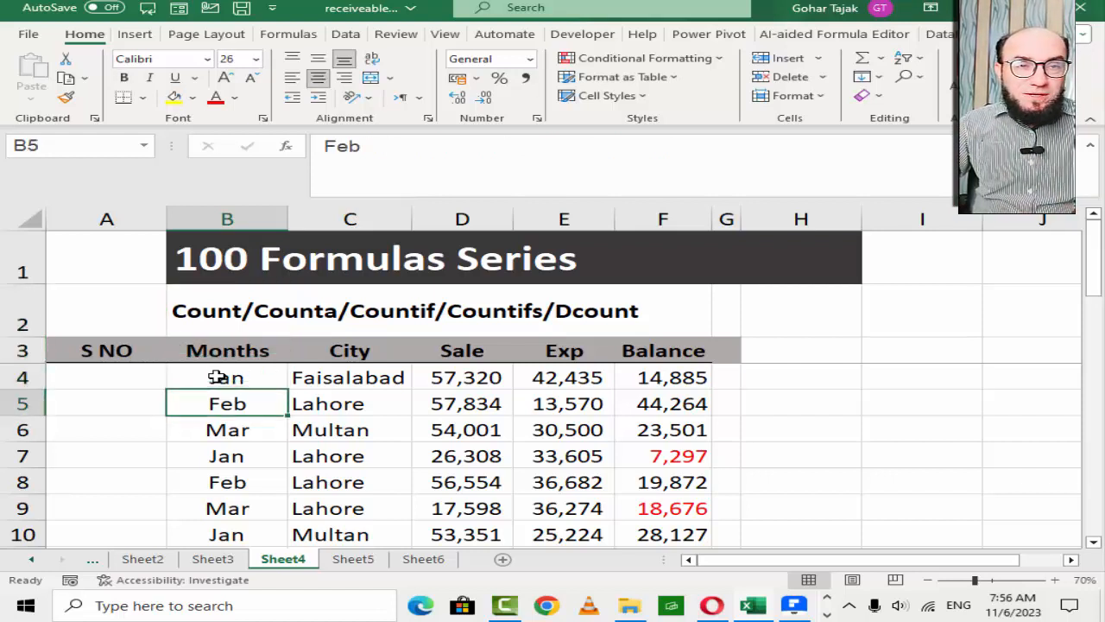
pyautogui.press('Up')
pyautogui.press('Up')
pyautogui.press('Up')
pyautogui.press('Down')
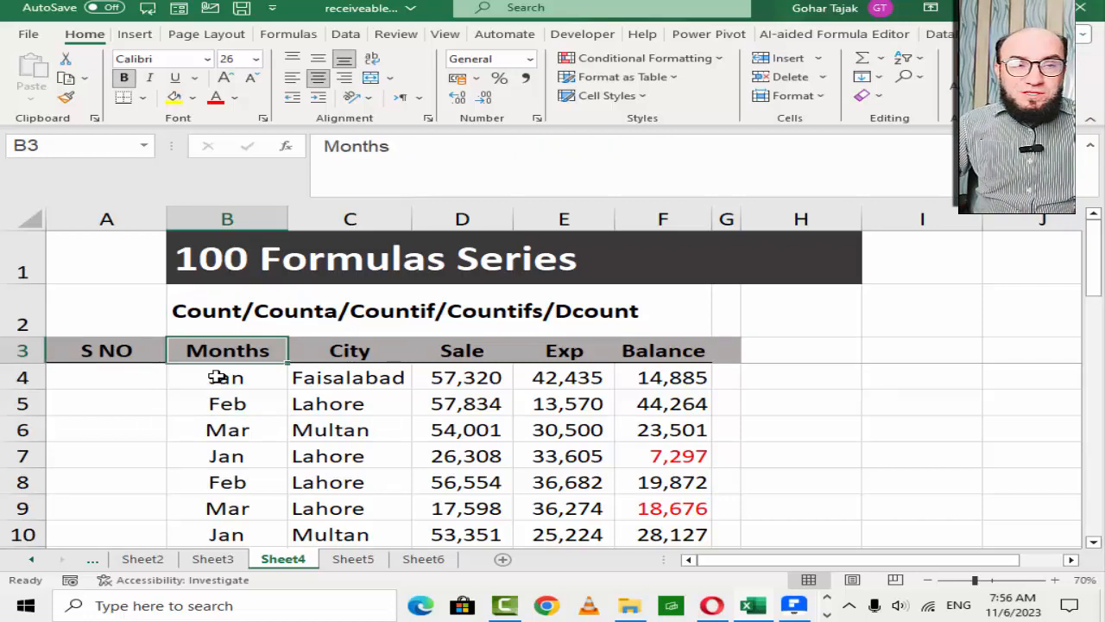
pyautogui.press('Down')
pyautogui.press('Right')
pyautogui.press('Right')
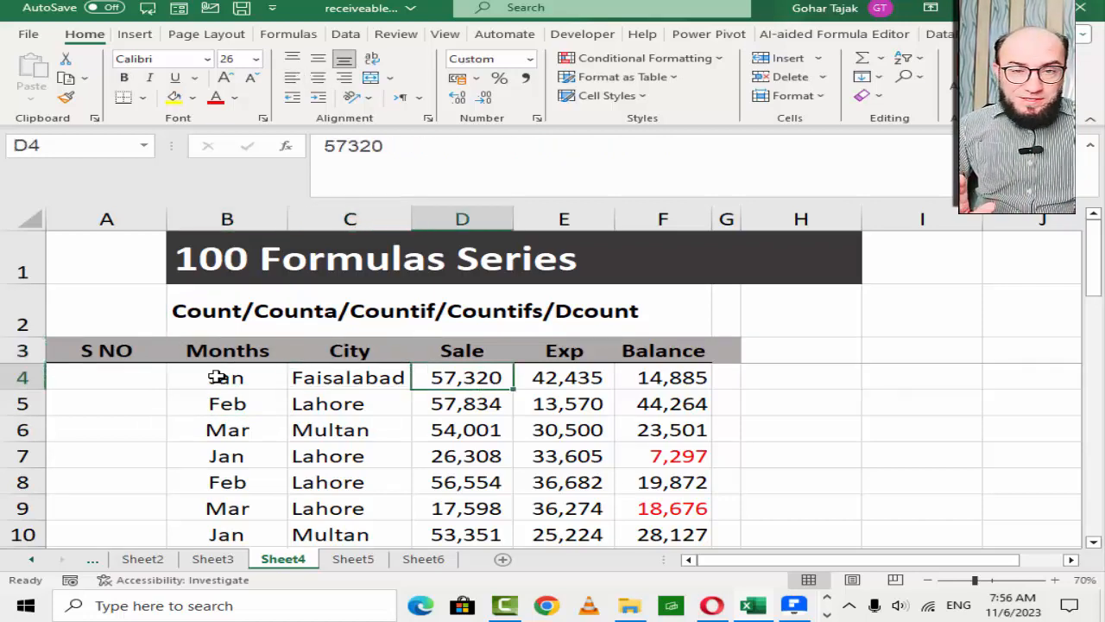
# - Examine the last data rows of the table and the empty cells beneath them around row 32
pyautogui.hotkey('ctrl', 'Down')
pyautogui.press('Down')
pyautogui.press('Down')
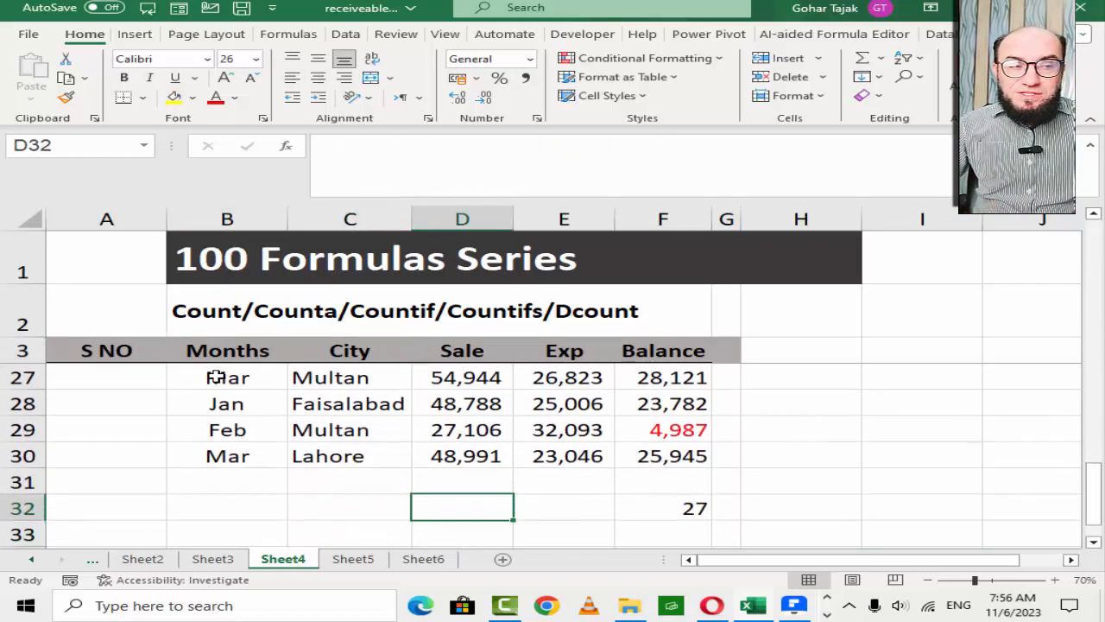
pyautogui.press('Up')
pyautogui.press('Right')
pyautogui.press('Right')
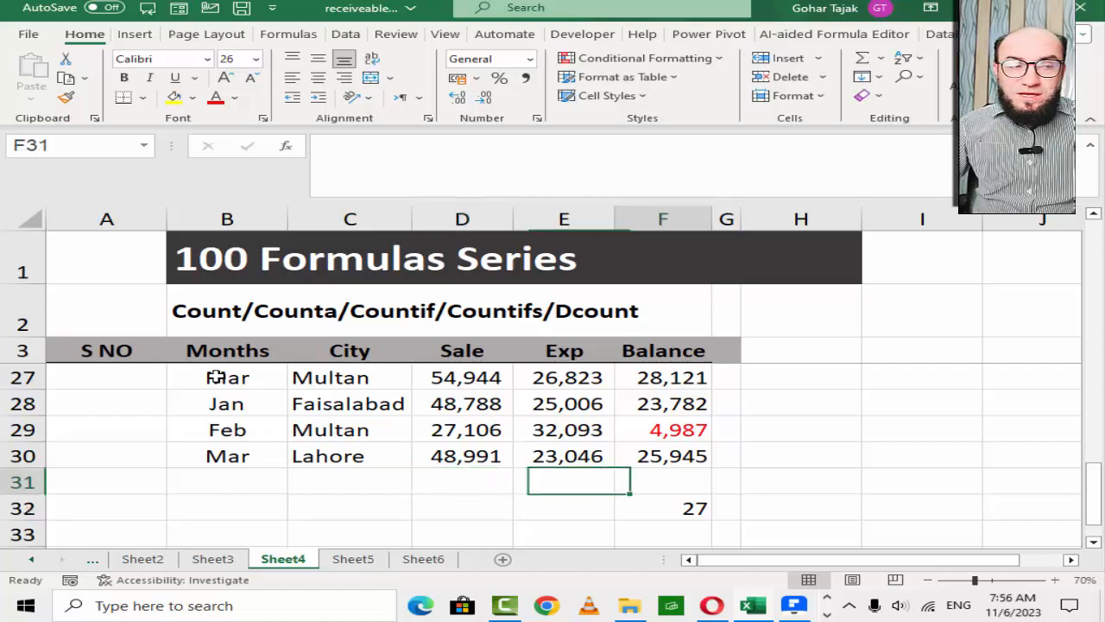
pyautogui.press('Left')
pyautogui.press('Left')
pyautogui.press('Down')
pyautogui.press('Left')
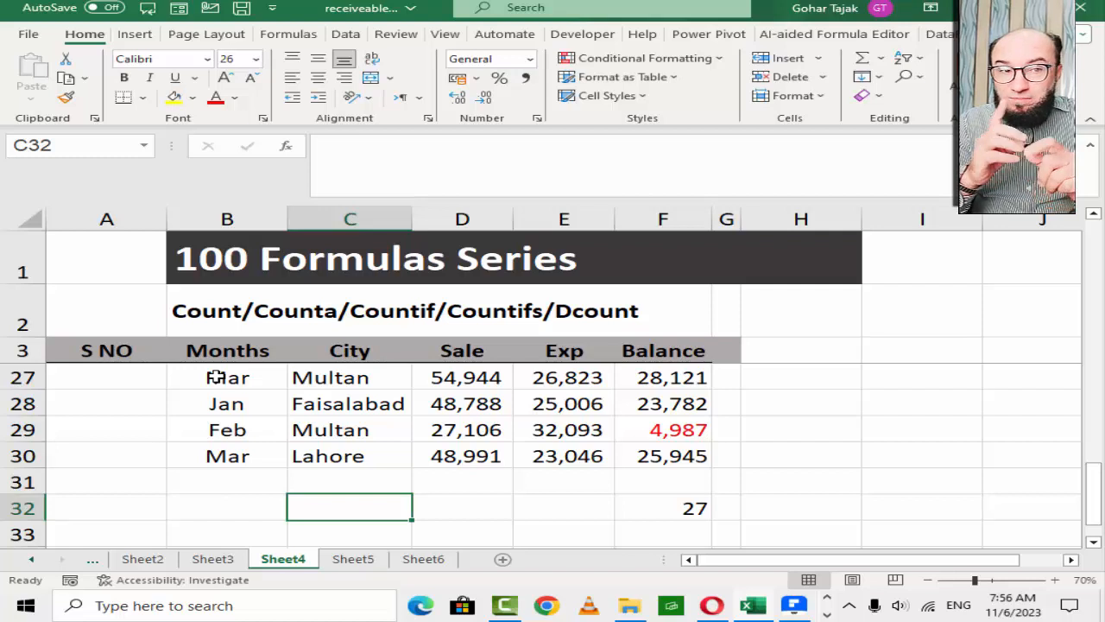
# - Select the last five City entries, C26:C30, to inspect their type of content
pyautogui.press('Up')
pyautogui.press('Up')
pyautogui.press('Up')
pyautogui.press('Up')
pyautogui.press('Up')
pyautogui.press('Up')
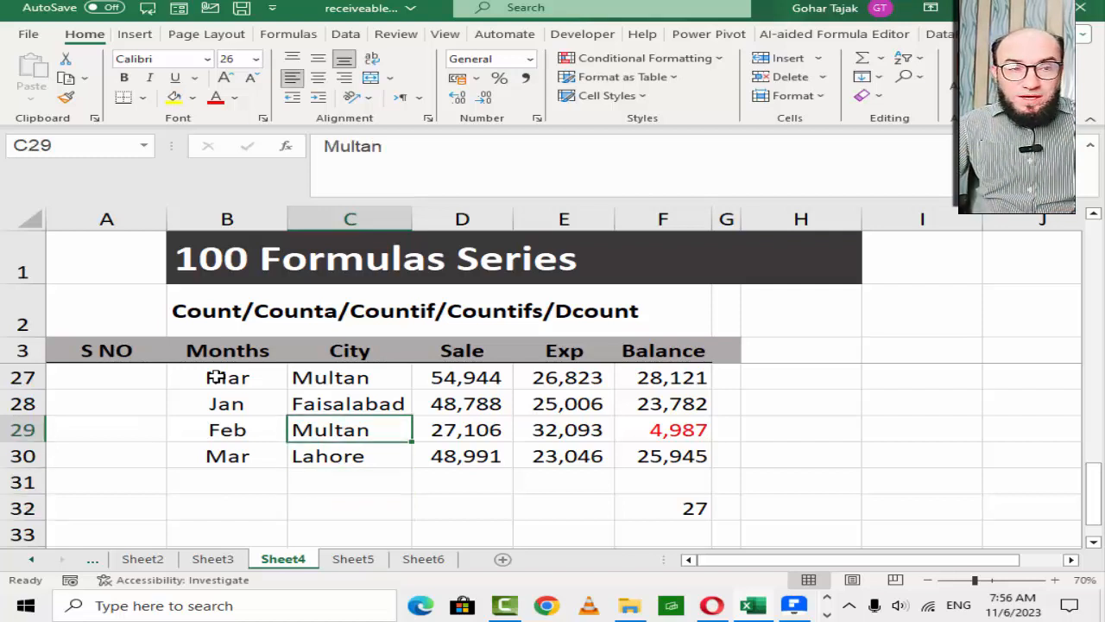
pyautogui.hotkey('shift', 'Down')
pyautogui.hotkey('shift', 'Down')
pyautogui.hotkey('shift', 'Down')
pyautogui.hotkey('shift', 'Down')
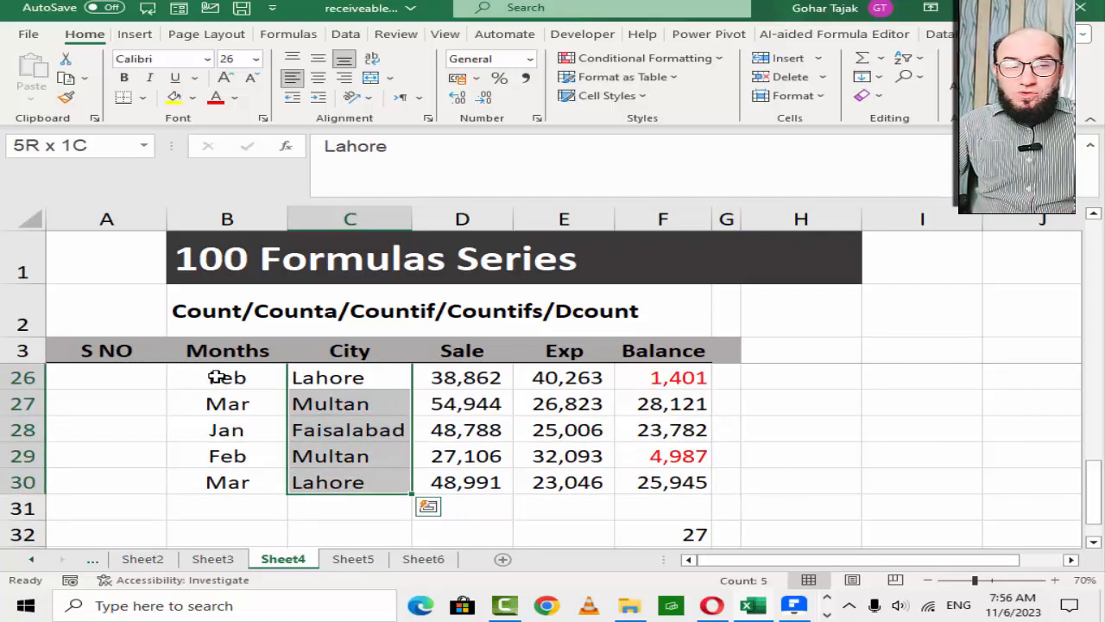
# - Try the number 2525 in place of the city in C28, and undo that entry
pyautogui.press('Down')
pyautogui.press('Down')
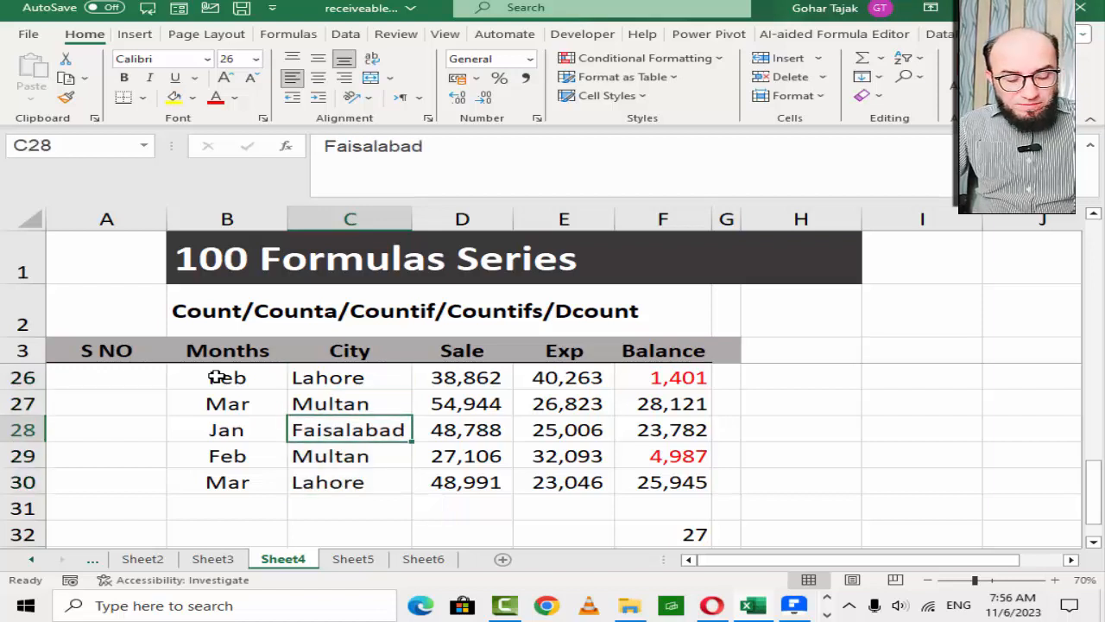
pyautogui.write('2525')
pyautogui.press('Return')
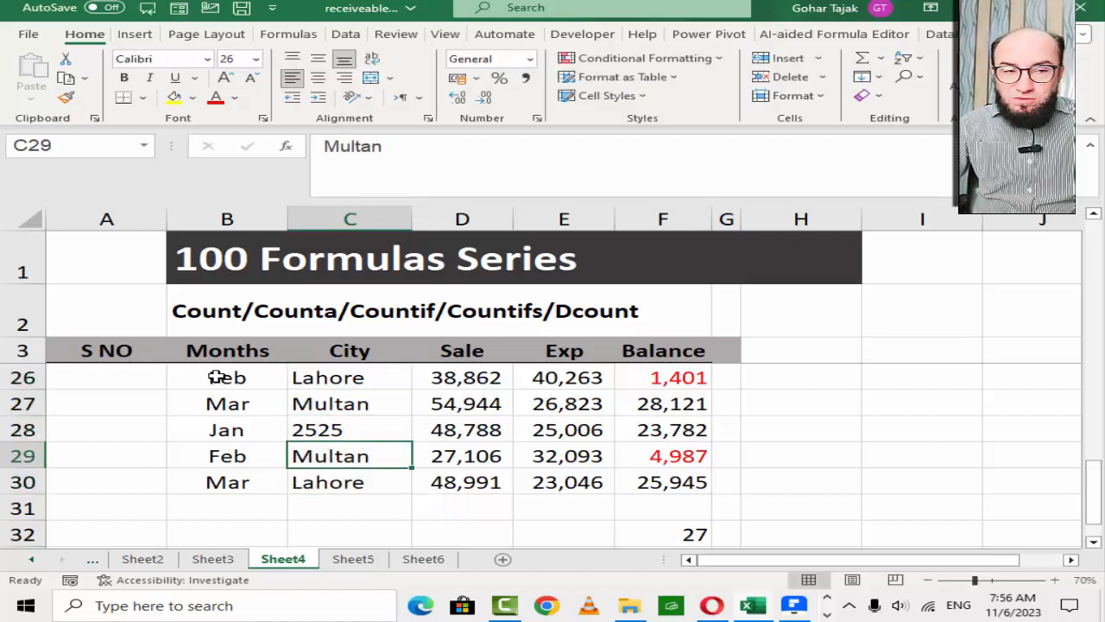
pyautogui.hotkey('ctrl', 'z')
# - Enter a COUNT formula in D32 that counts the Sale values in D4:D30
pyautogui.press('Down')
pyautogui.press('Down')
pyautogui.press('Down')
pyautogui.press('Down')
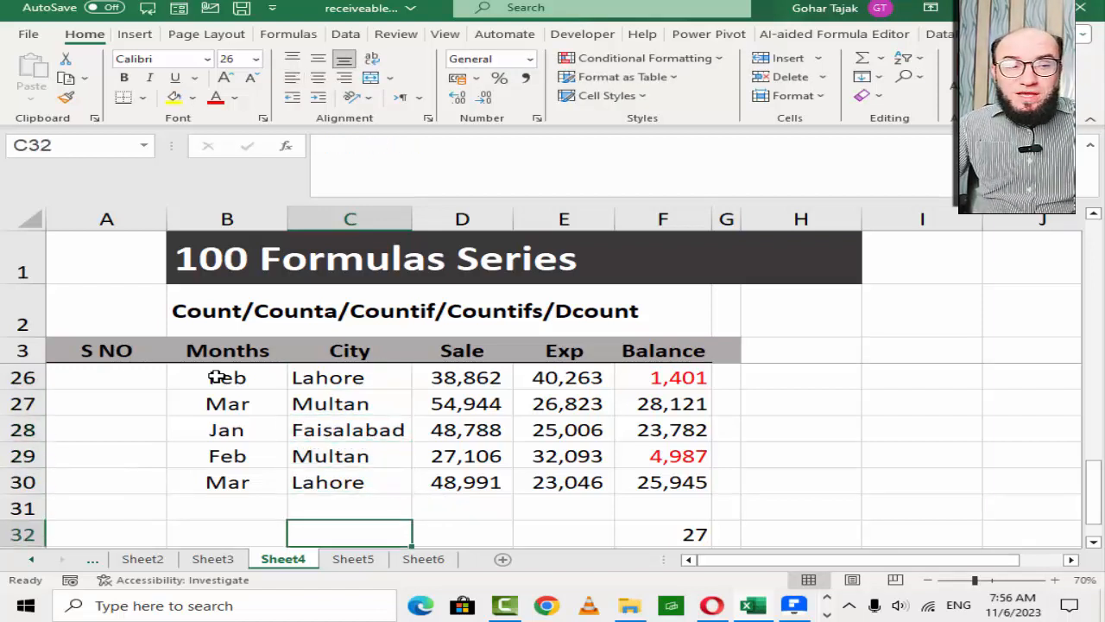
pyautogui.press('Right')
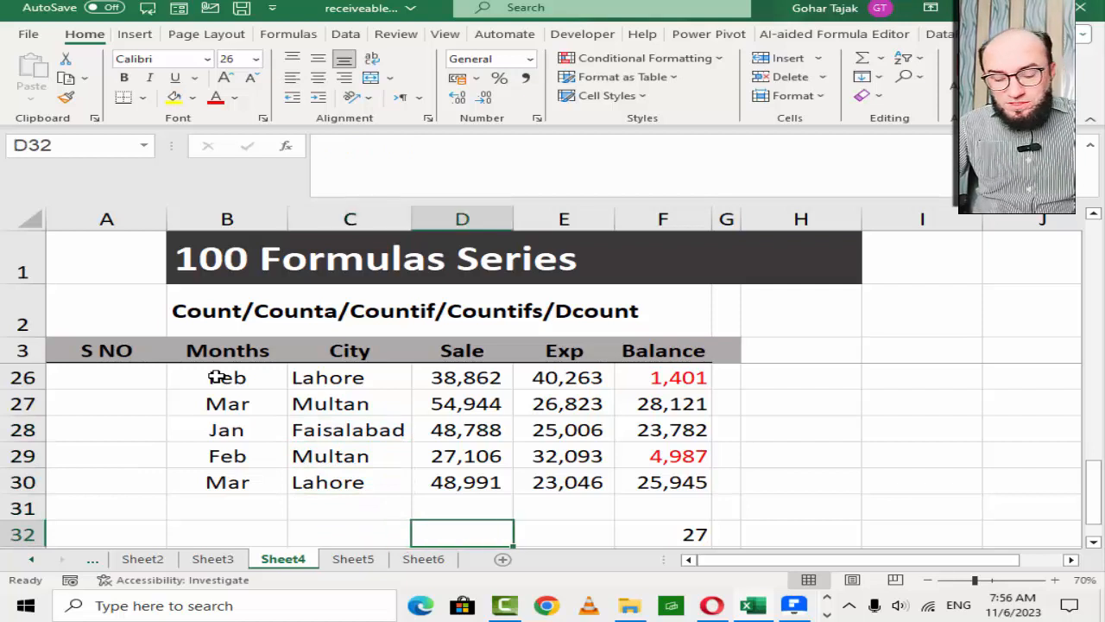
pyautogui.write('=')
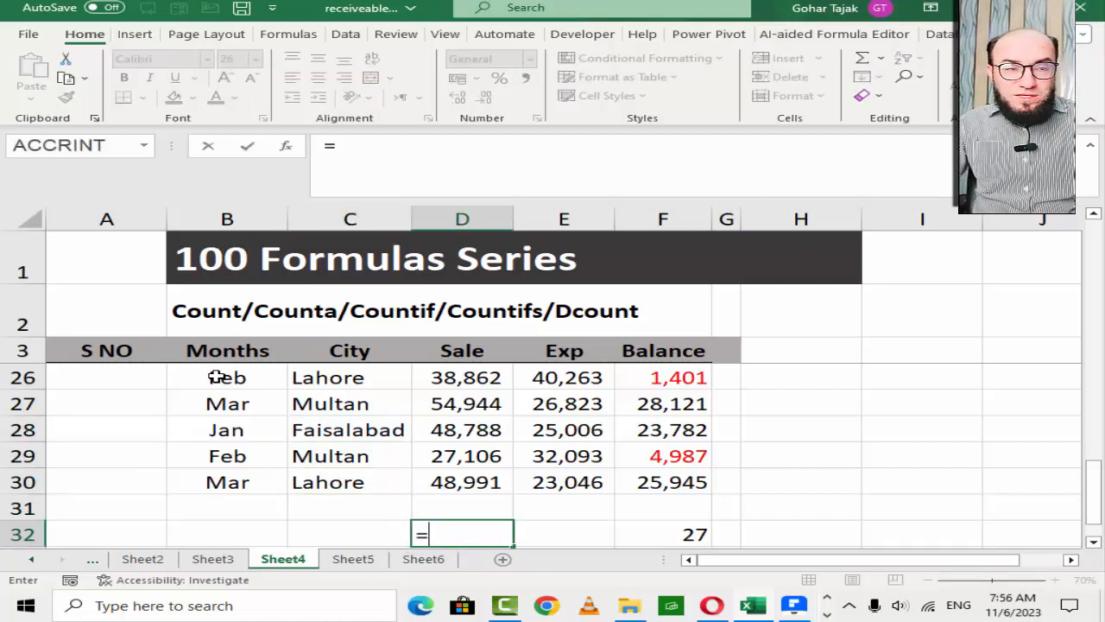
pyautogui.write('count')
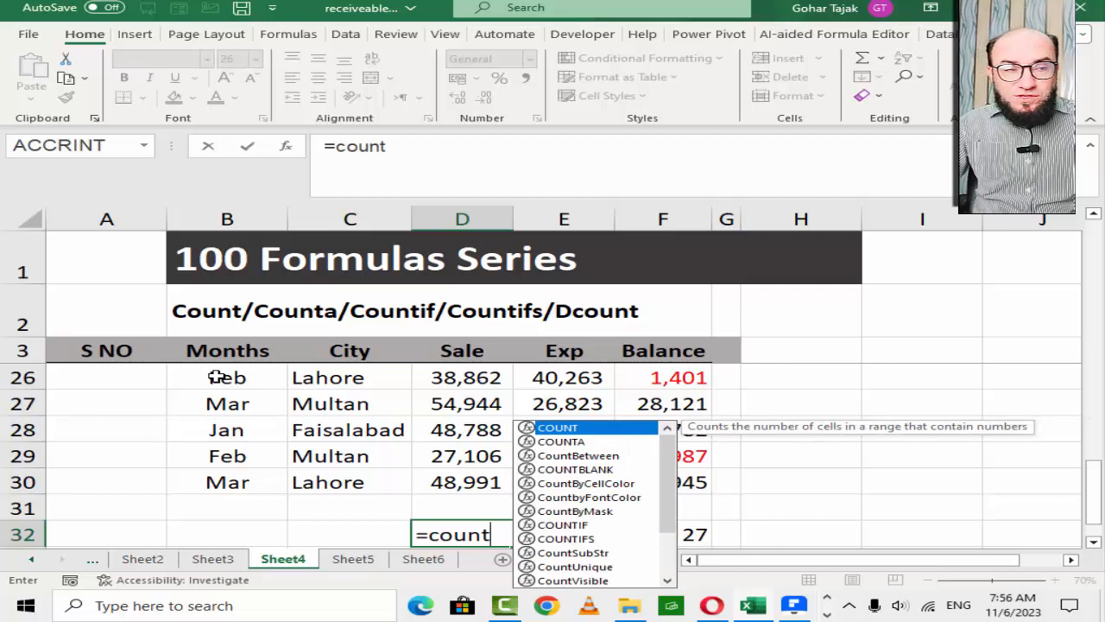
pyautogui.press('Tab')
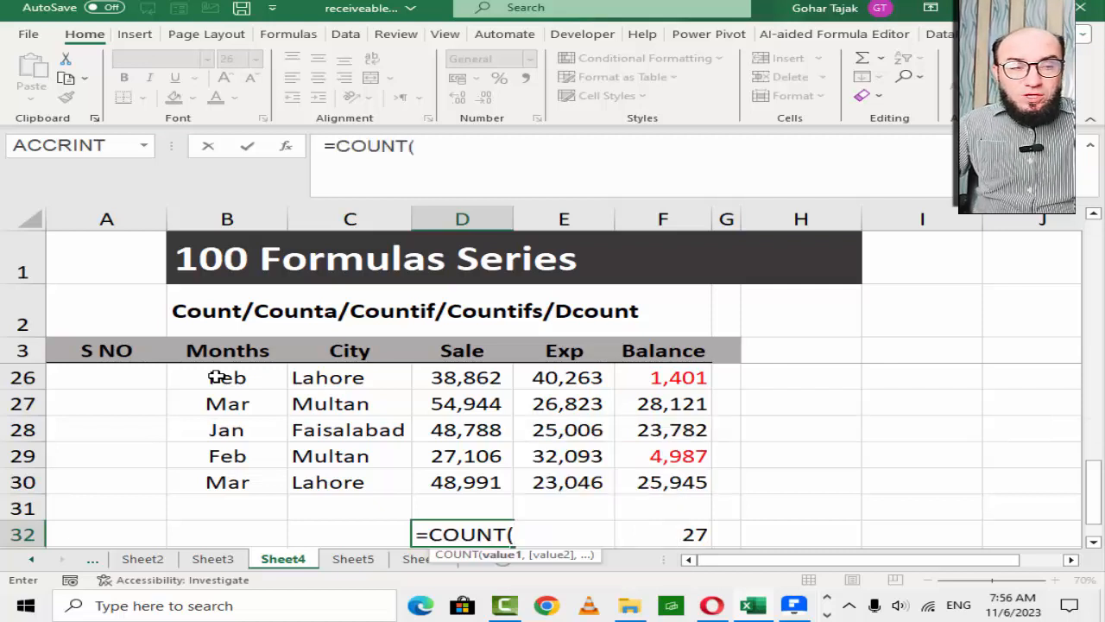
pyautogui.press('Up')
pyautogui.press('Up')
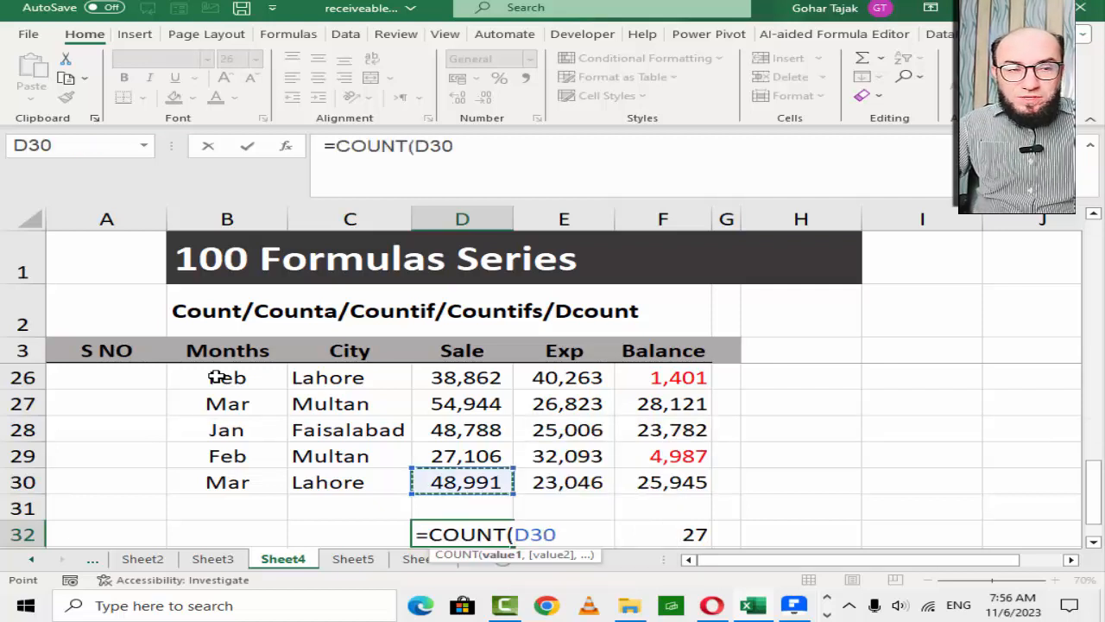
pyautogui.hotkey('ctrl', 'shift', 'Up')
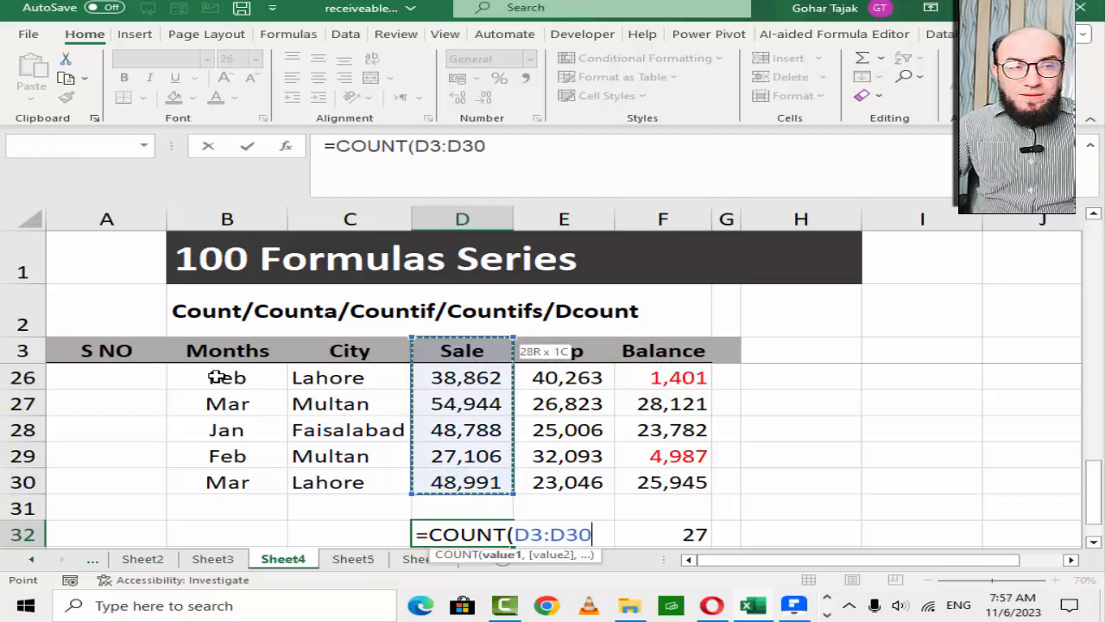
pyautogui.hotkey('shift', 'Down')
pyautogui.hotkey('shift', 'Down')
pyautogui.hotkey('shift', 'Up')
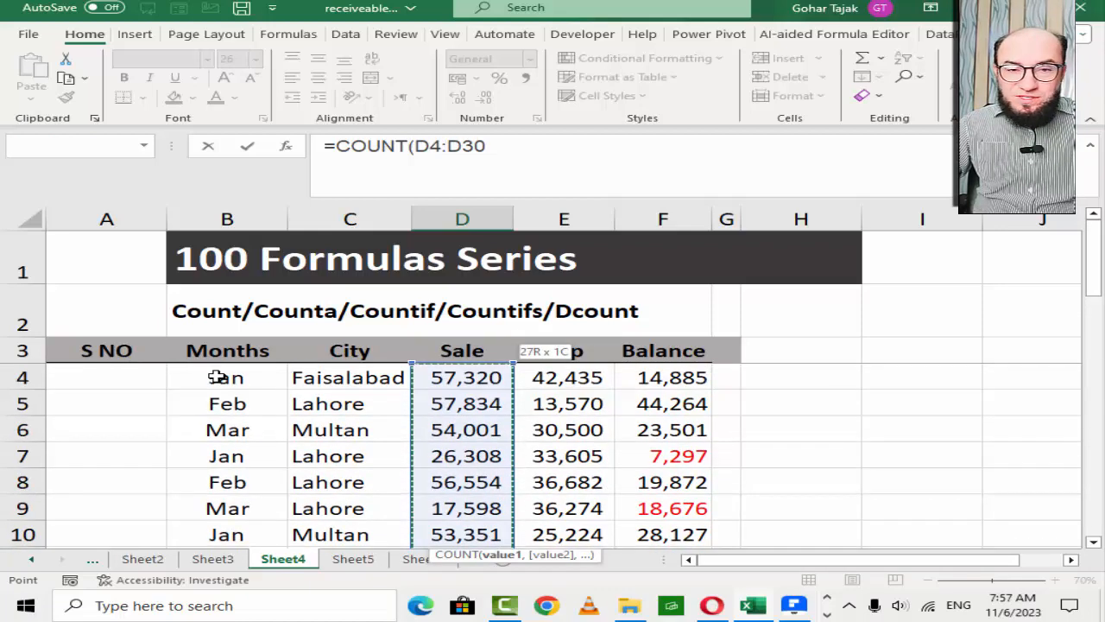
pyautogui.press('Return')
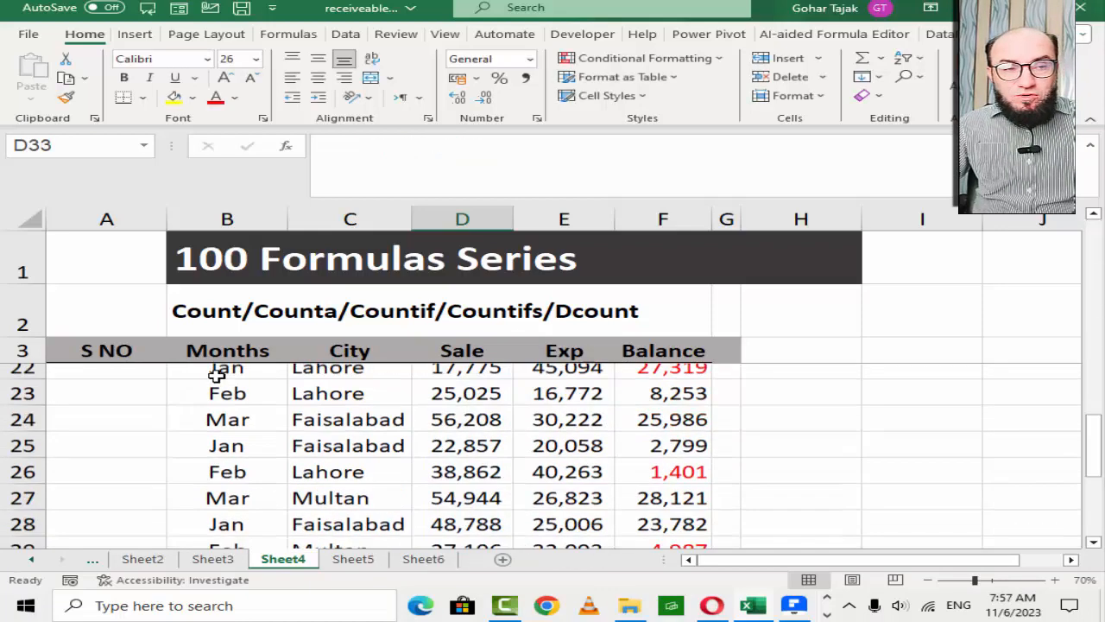
# - Review the Sale values from D4 to D30 against the COUNT formula in D32
pyautogui.scroll(-3, 242, 406)
pyautogui.scroll(5, 243, 412)
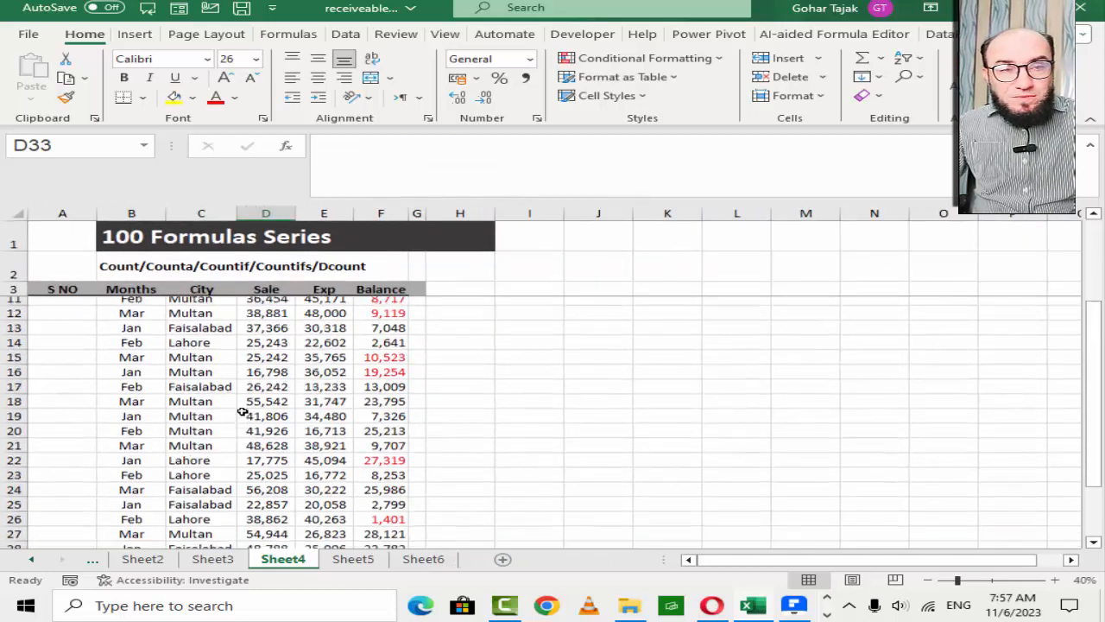
pyautogui.scroll(3, 243, 412)
pyautogui.click(275, 309)
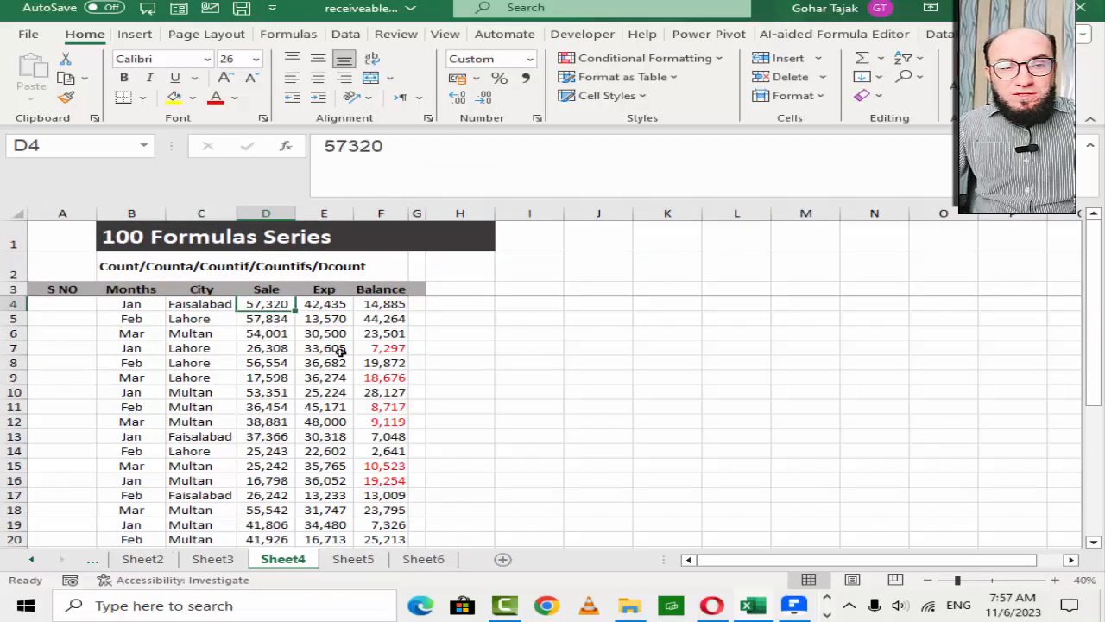
pyautogui.hotkey('ctrl', 'shift', 'Down')
pyautogui.hotkey('ctrl', 'Down')
pyautogui.hotkey('ctrl', 'Down')
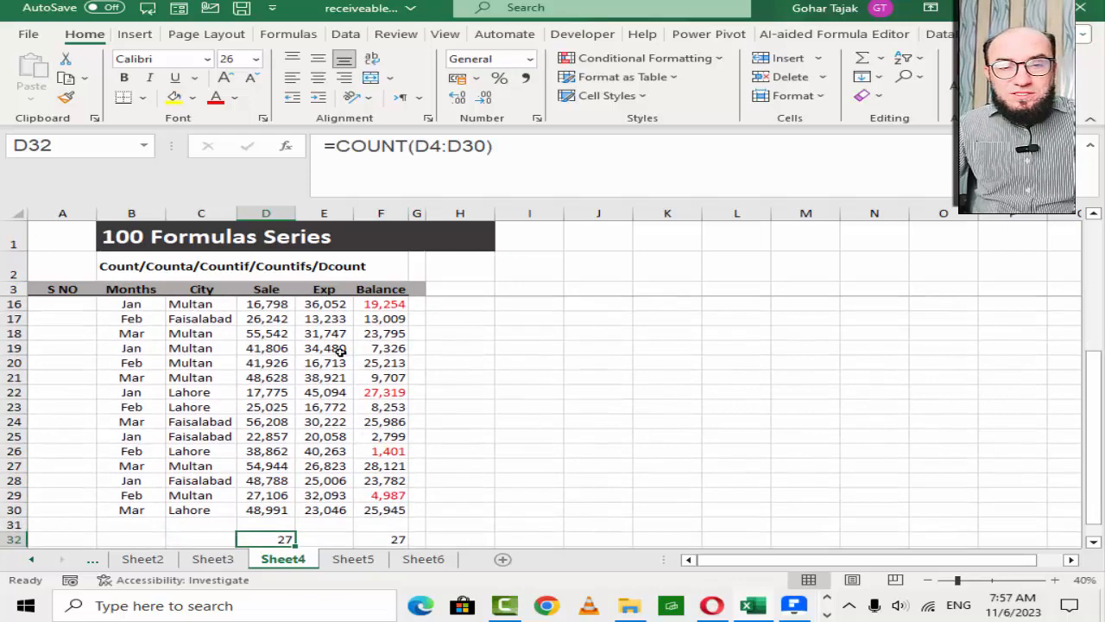
pyautogui.scroll(1, 341, 350)
pyautogui.scroll(-2, 362, 389)
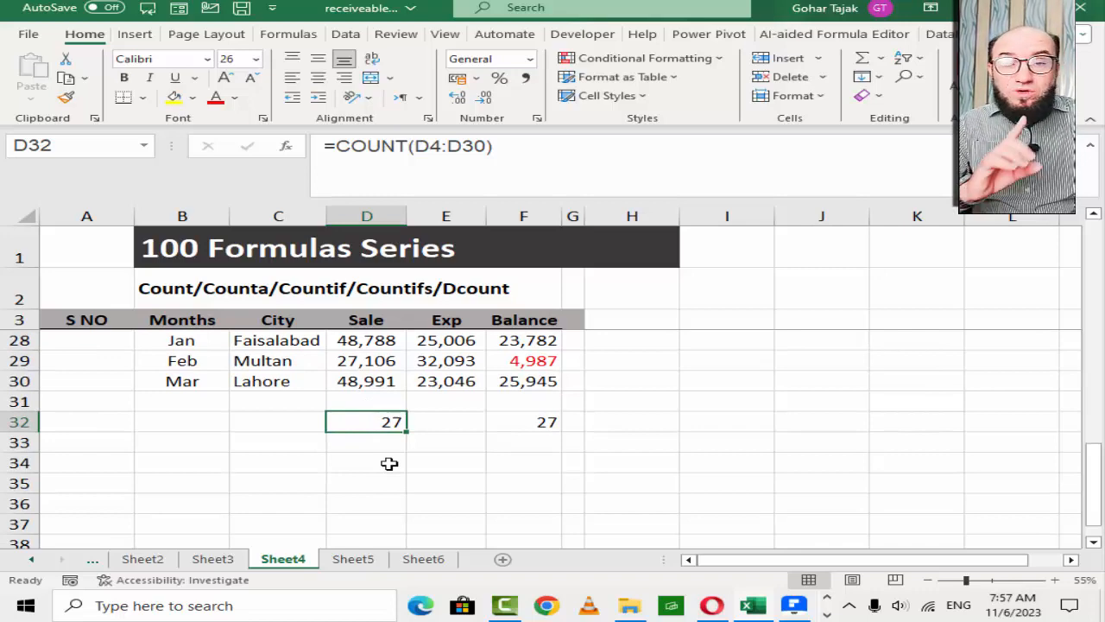
pyautogui.scroll(3, 389, 463)
pyautogui.scroll(-5, 384, 440)
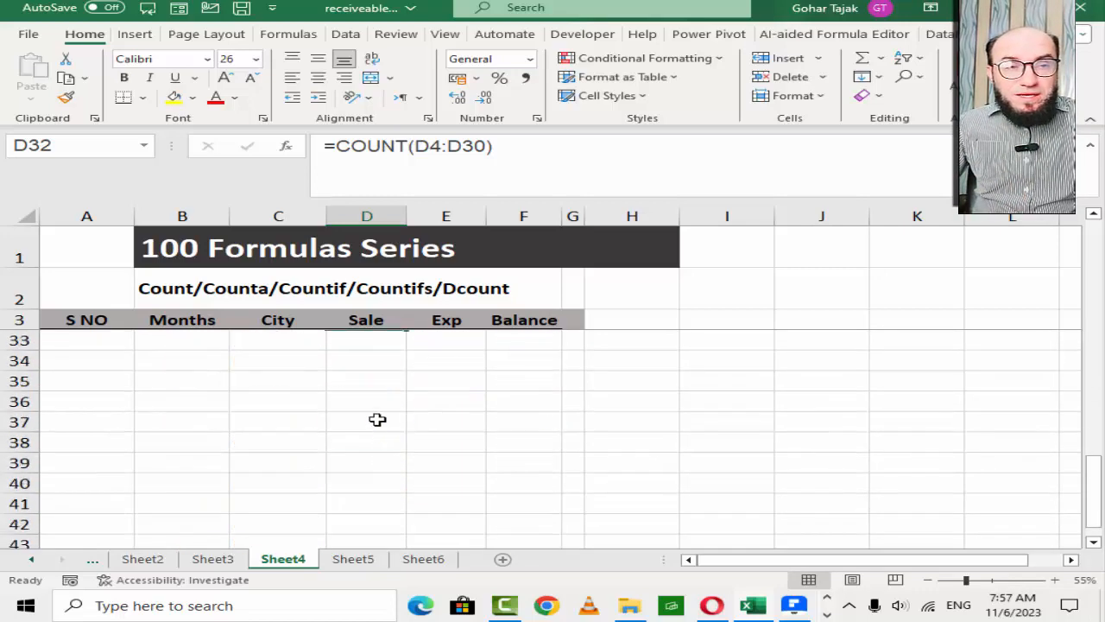
pyautogui.scroll(3, 378, 422)
# - Replace the Sale value in D28 with the word "text" to test the COUNT formula
pyautogui.click(373, 442)
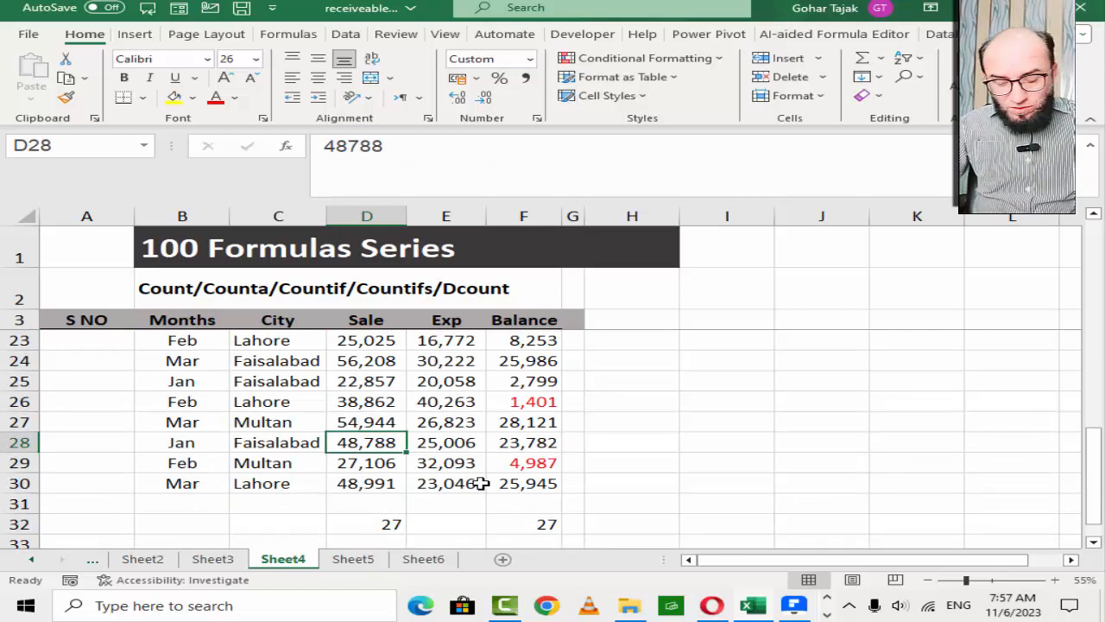
pyautogui.write('tex')
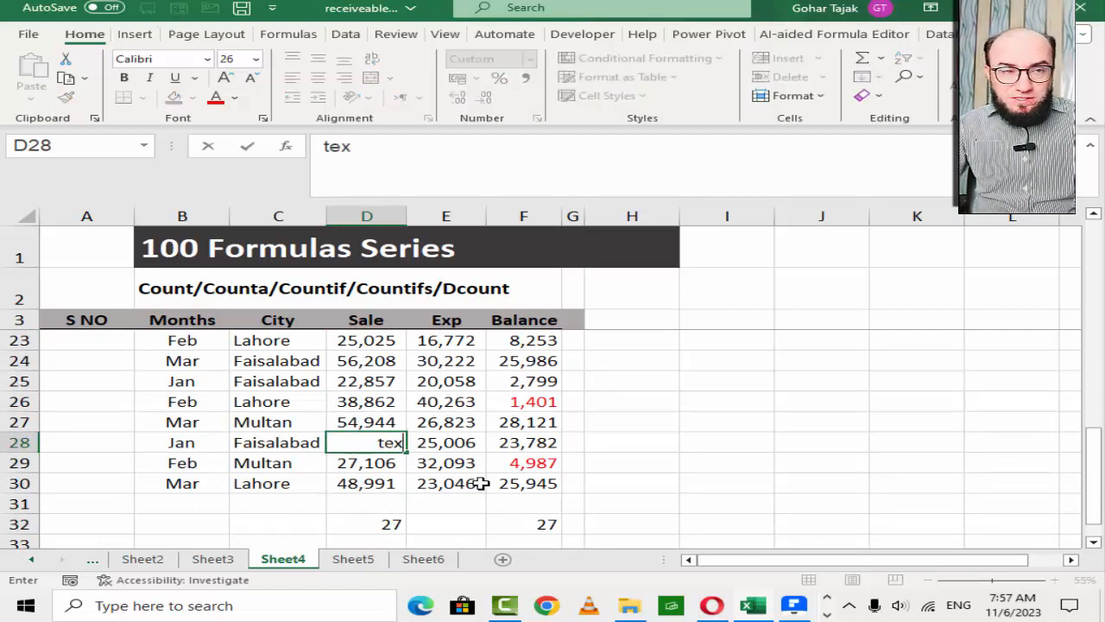
pyautogui.write('t')
pyautogui.press('Return')
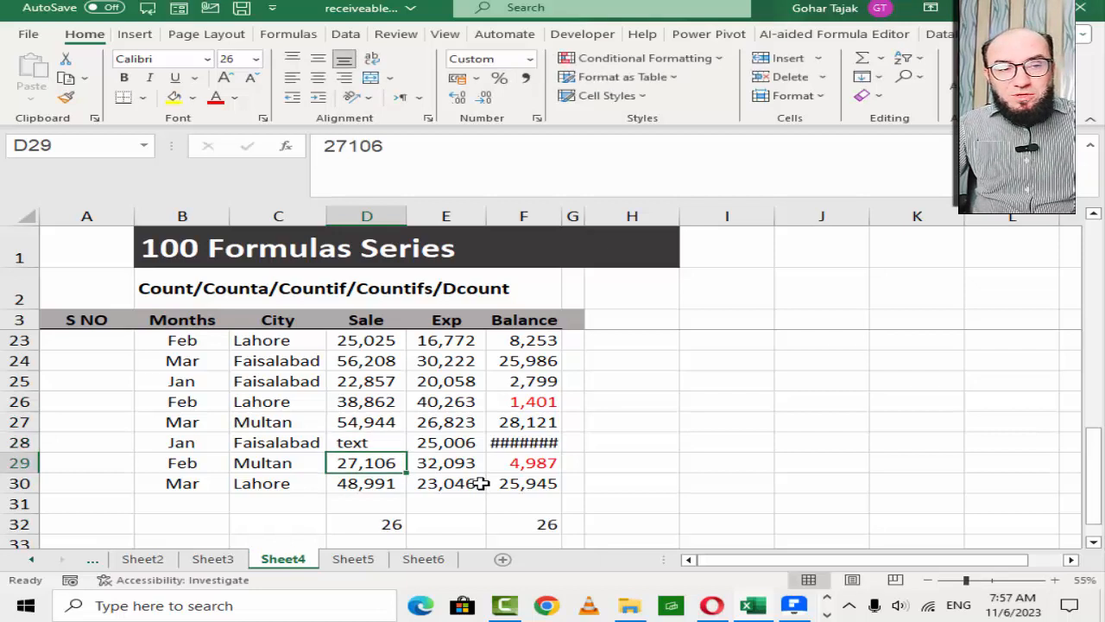
# - Change D28 to "bdhhe" and check the COUNT formula in D32
pyautogui.press('Up')
pyautogui.write('bdhhe')
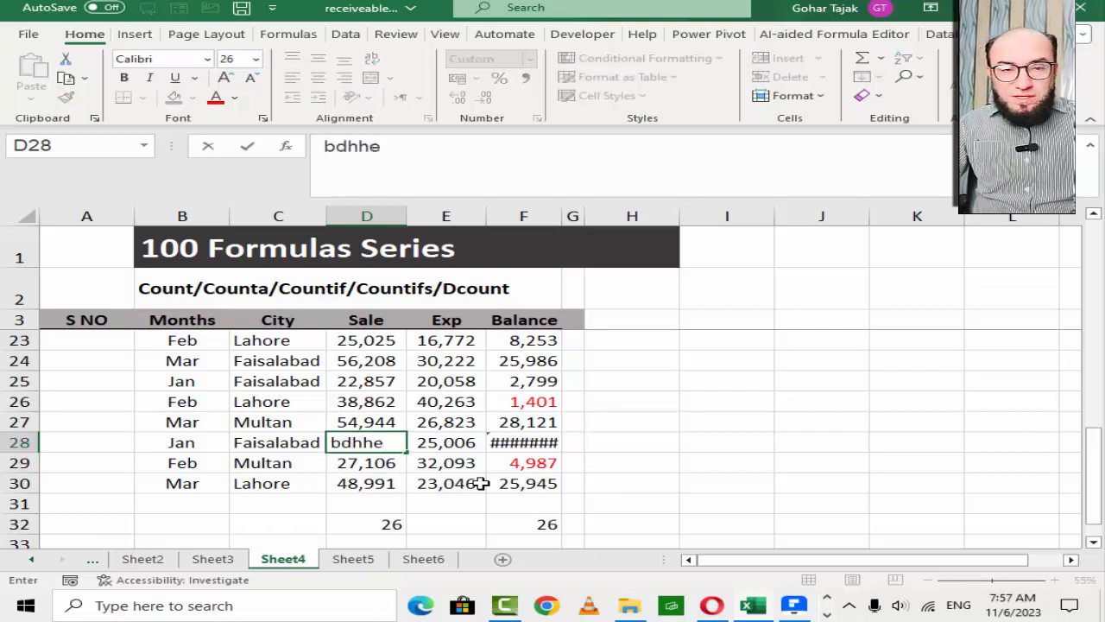
pyautogui.press('Return')
pyautogui.press('Down')
pyautogui.press('Down')
pyautogui.press('Down')
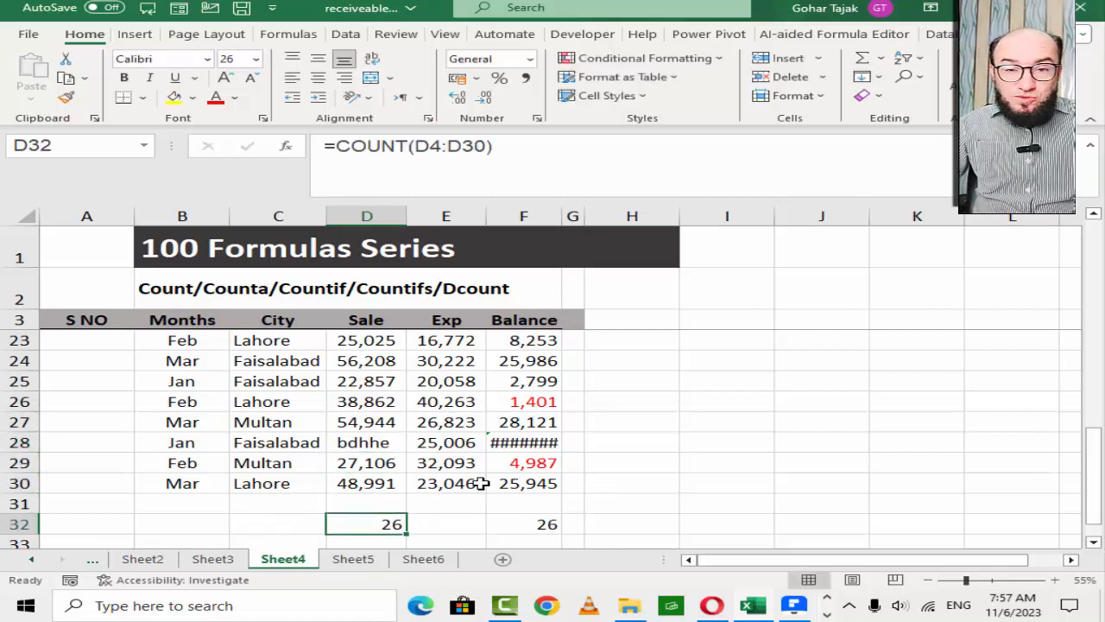
# - Replace the Sale value in D29 with the symbols ">/=" to test the COUNT formula
pyautogui.press('Up')
pyautogui.press('Up')
pyautogui.press('Up')
pyautogui.press('Up')
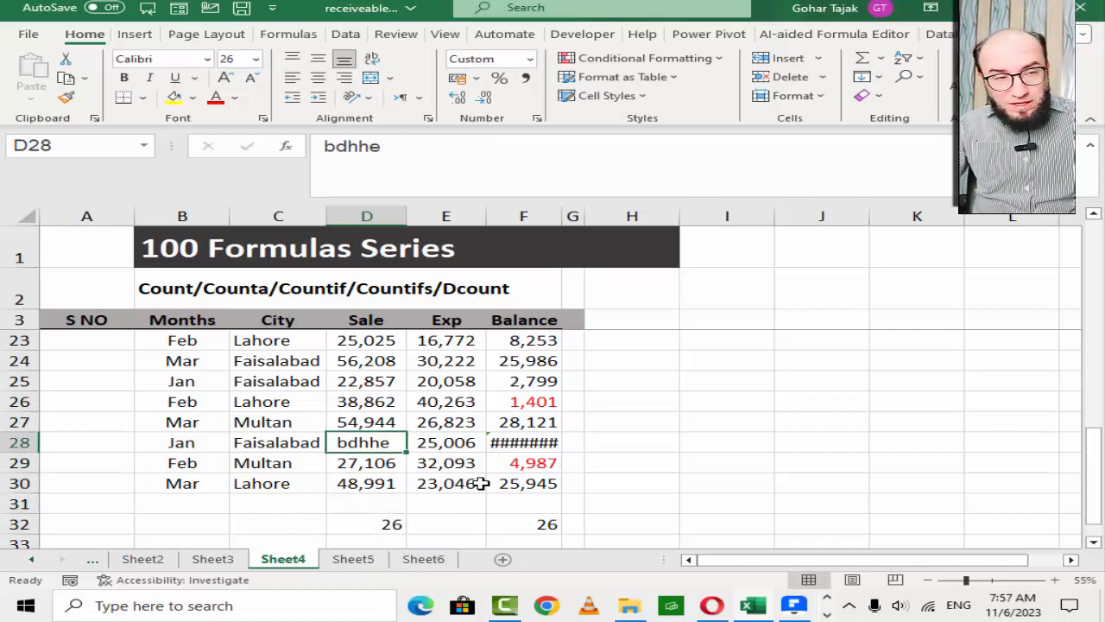
pyautogui.press('Down')
pyautogui.write('>')
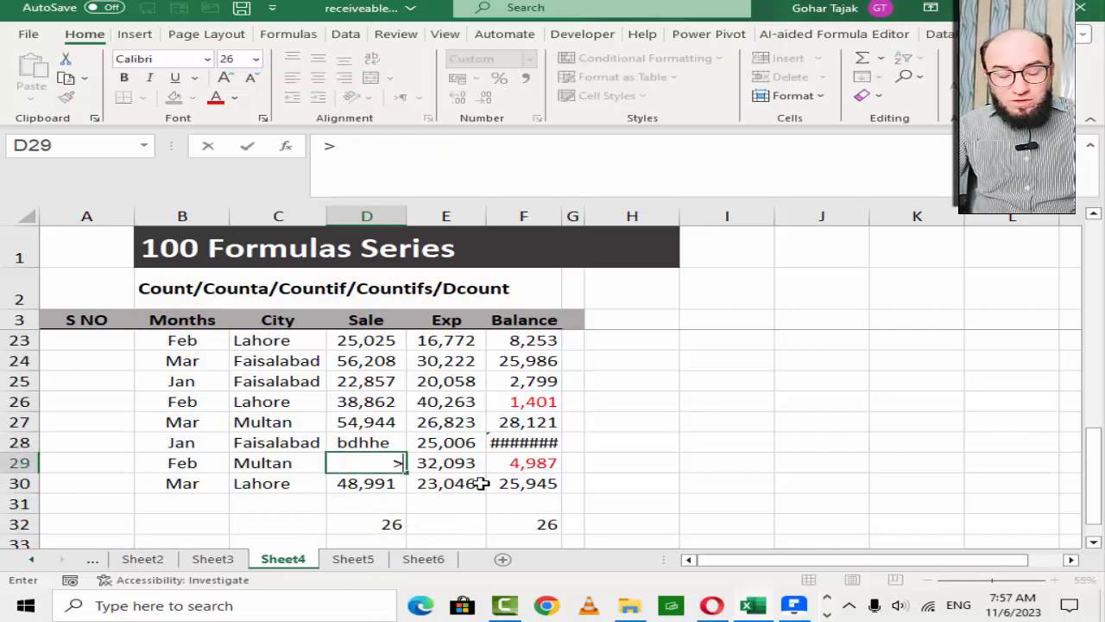
pyautogui.write('/=')
pyautogui.press('Return')
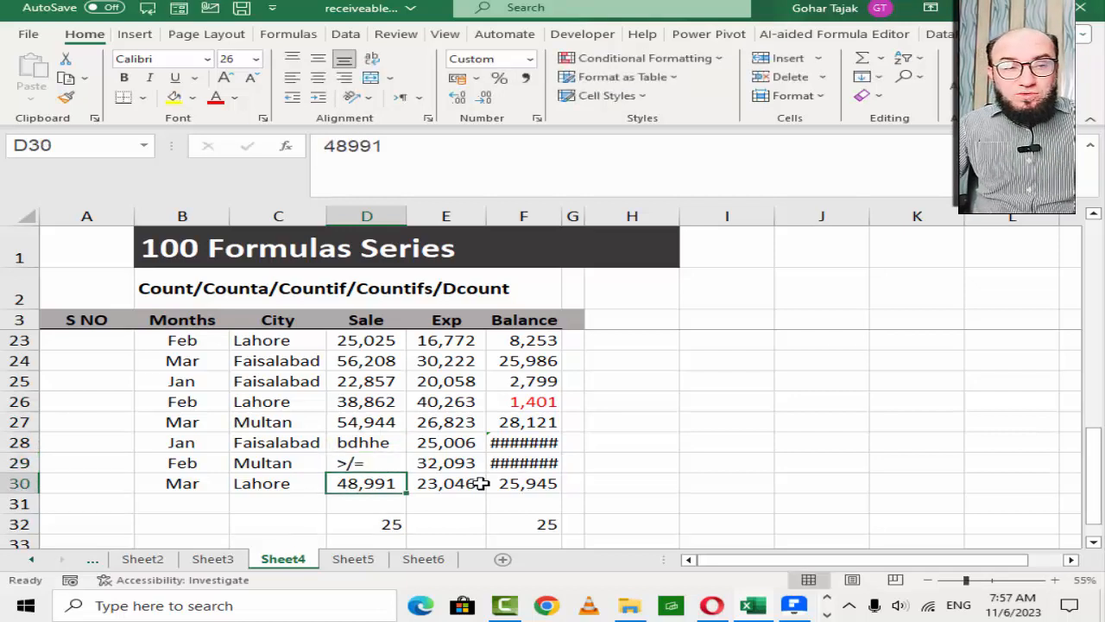
# - Undo the three test entries in D28 and D29 of the Sale column
pyautogui.press('Up')
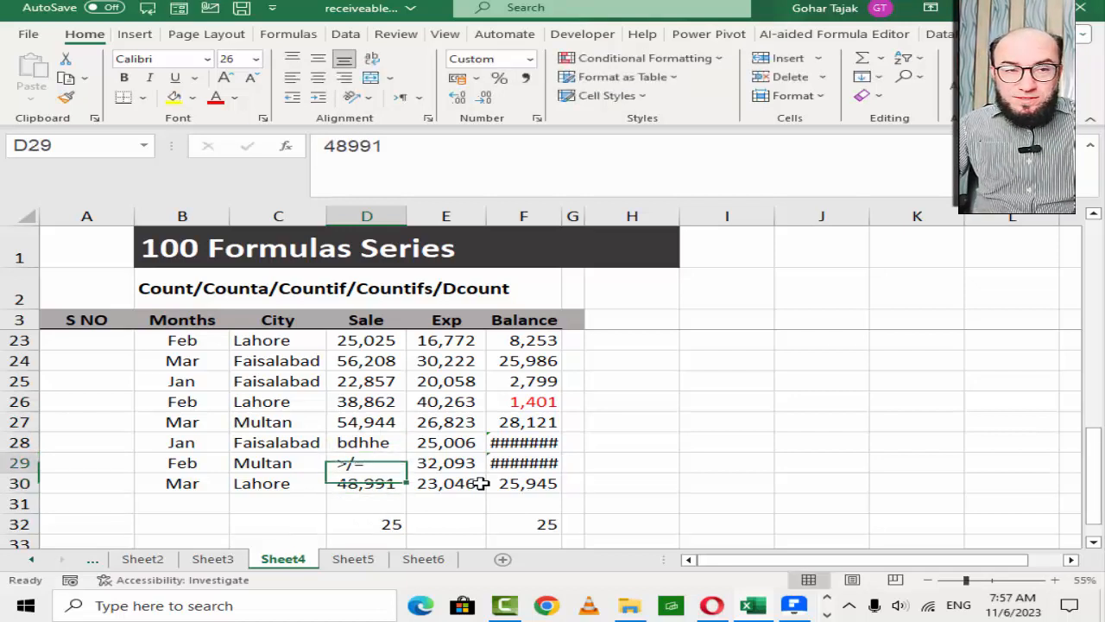
pyautogui.hotkey('ctrl', 'z')
pyautogui.hotkey('ctrl', 'z')
pyautogui.hotkey('ctrl', 'z')
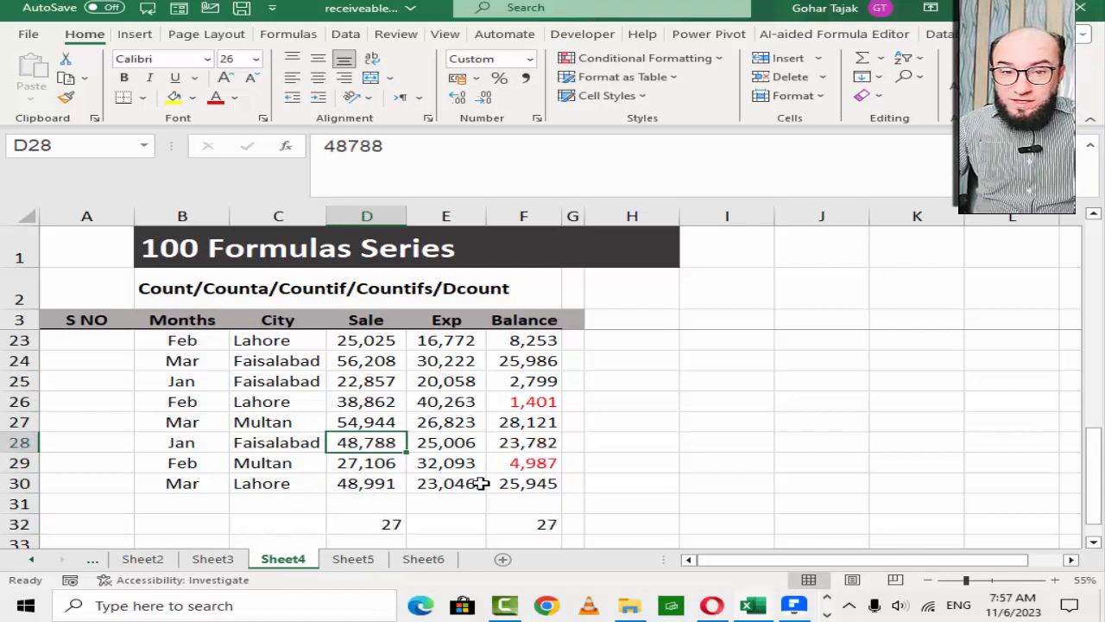
# - Review the COUNT formula in D32 beneath the Sale column
pyautogui.press('Down')
pyautogui.press('Down')
pyautogui.press('Down')
pyautogui.press('Down')
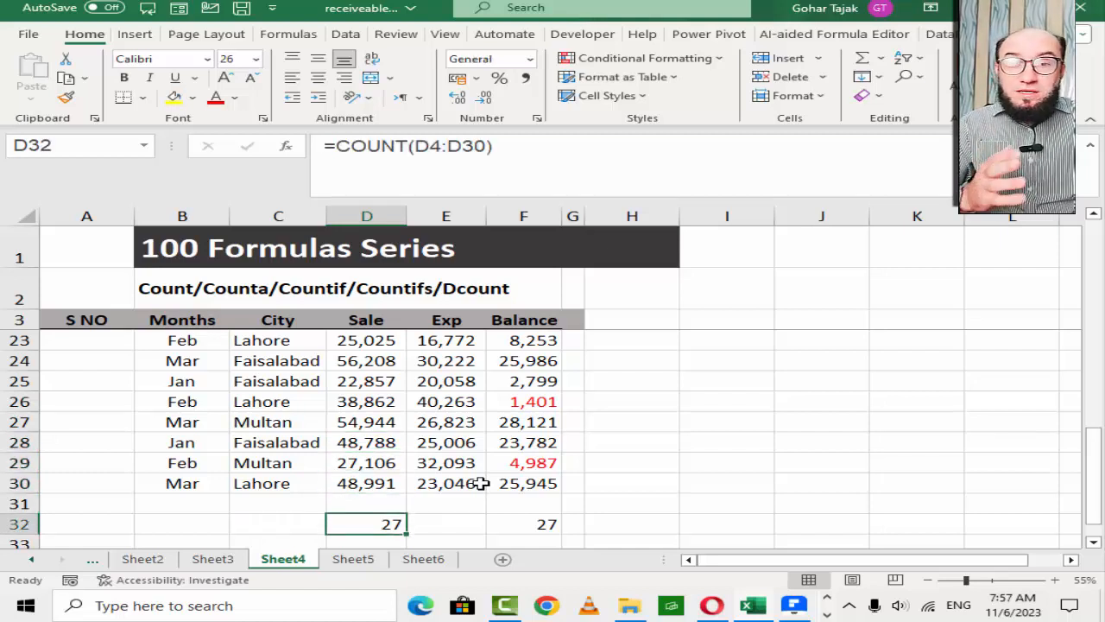
pyautogui.press('Left')
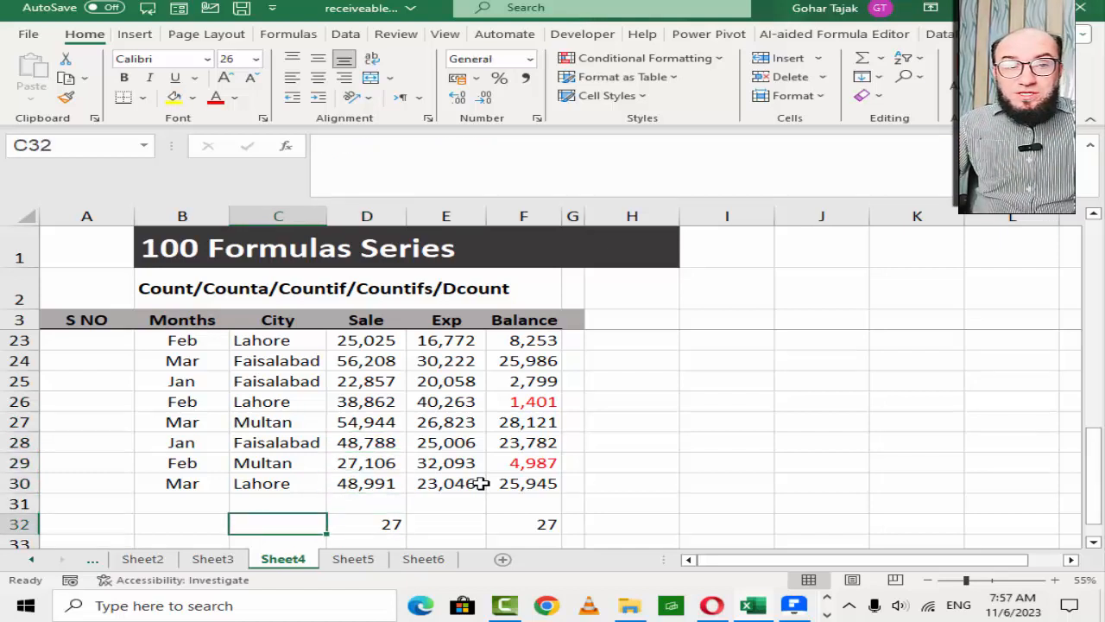
# - Enter the mixed test values 252, abndf, ]=[. and 522 in cells I24 to I27
pyautogui.press('Right')
pyautogui.press('Right')
pyautogui.press('Right')
pyautogui.press('Right')
pyautogui.press('Right')
pyautogui.press('Right')
pyautogui.press('Right')
pyautogui.press('Up')
pyautogui.press('Up')
pyautogui.press('Up')
pyautogui.press('Up')
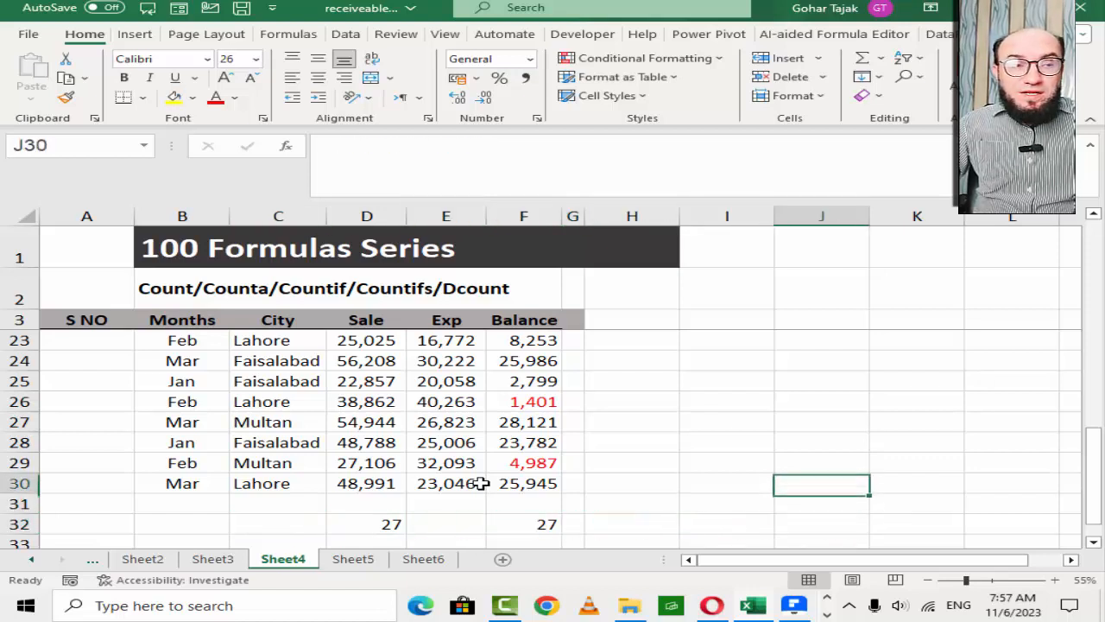
pyautogui.press('Left')
pyautogui.press('Left')
pyautogui.press('Up')
pyautogui.press('Up')
pyautogui.press('Up')
pyautogui.press('Up')
pyautogui.press('Right')
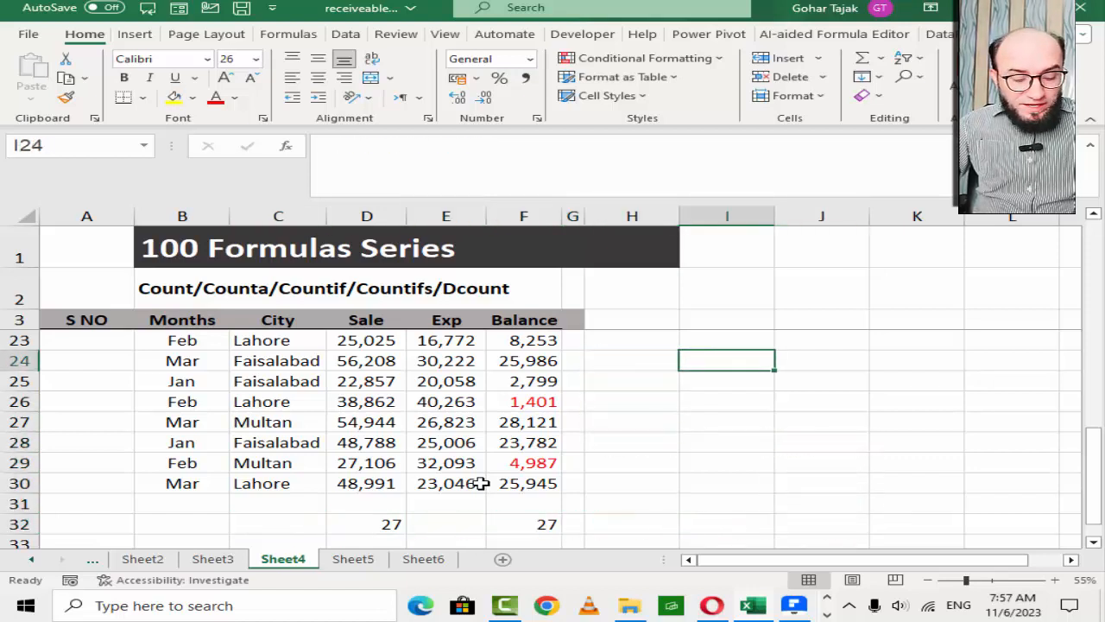
pyautogui.write('252')
pyautogui.press('Return')
pyautogui.write('abndf')
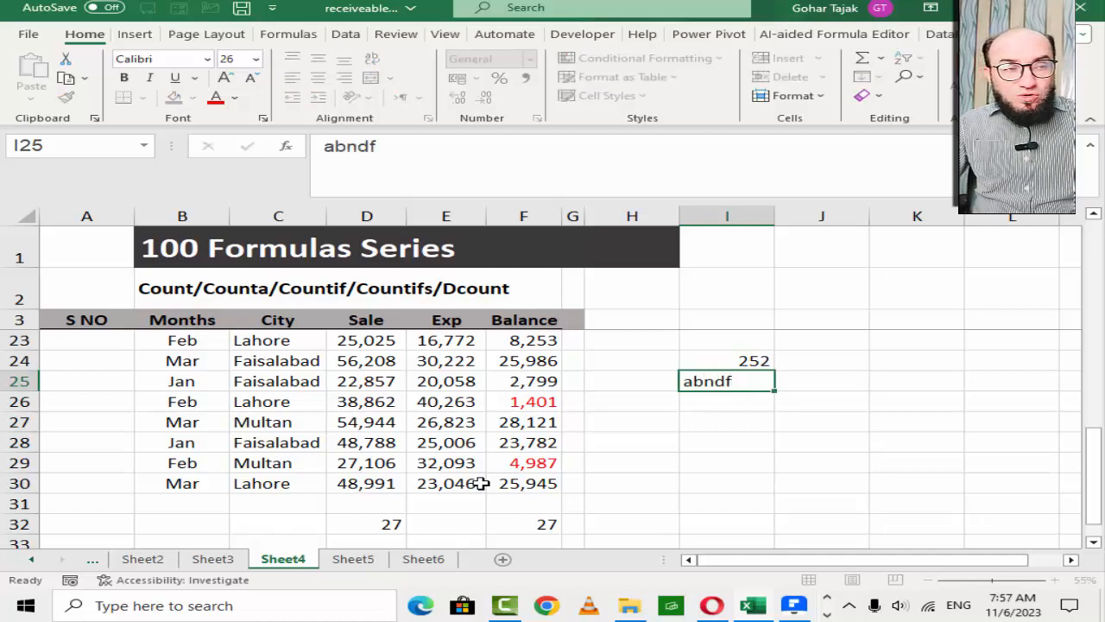
pyautogui.press('Return')
pyautogui.write(']=[.')
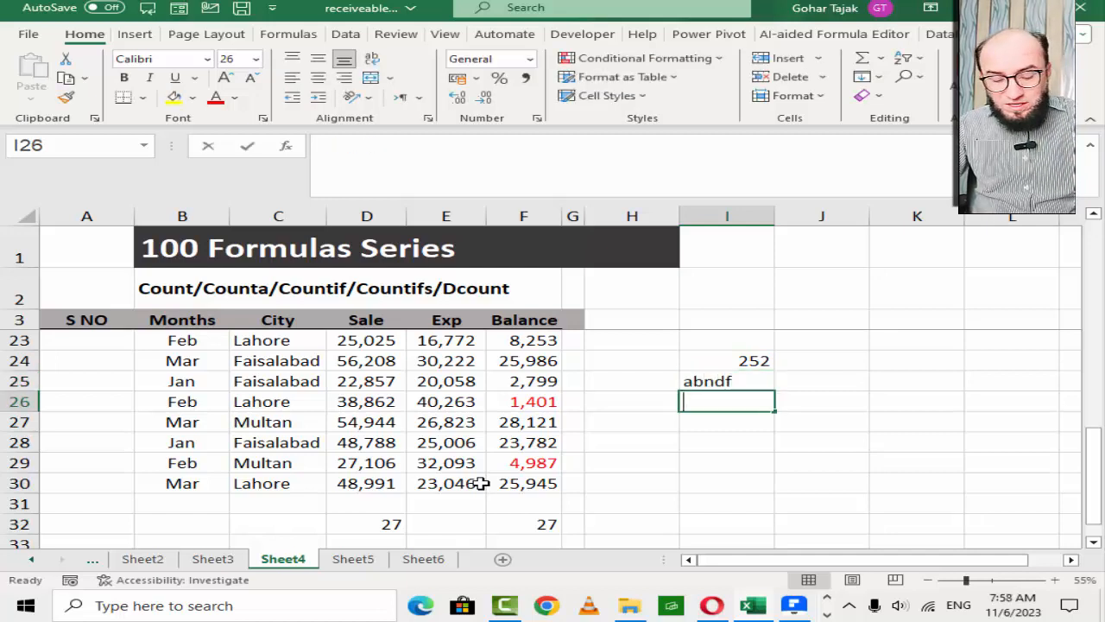
pyautogui.press('Return')
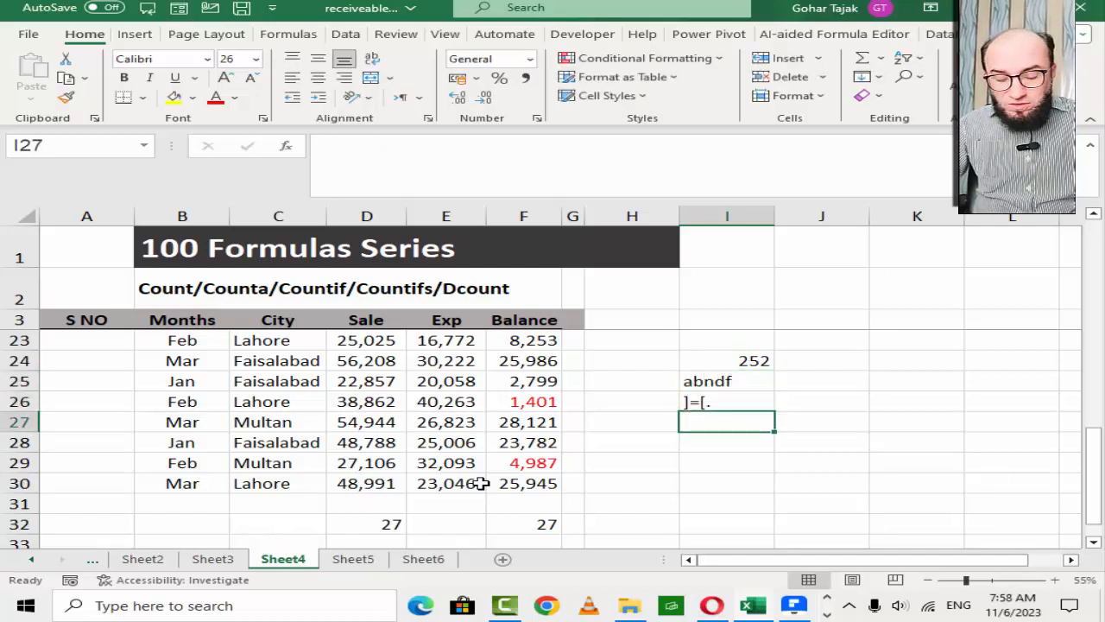
pyautogui.write('522')
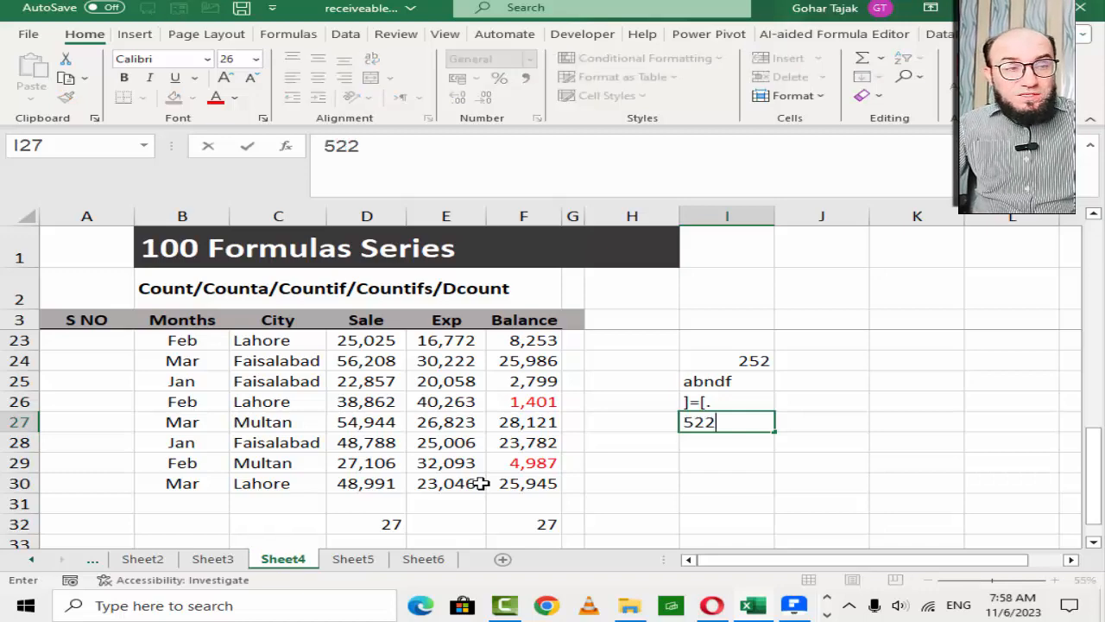
pyautogui.press('Return')
# - Enter a COUNTA formula in I29 covering the range I24:I28
pyautogui.press('Return')
pyautogui.write('=coun')
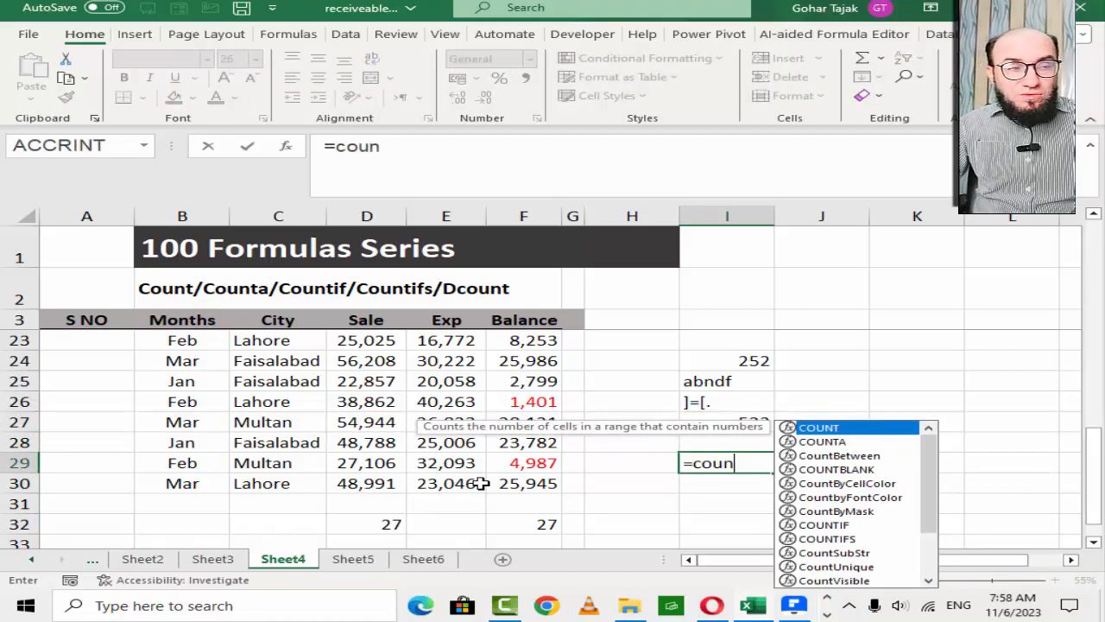
pyautogui.press('Tab')
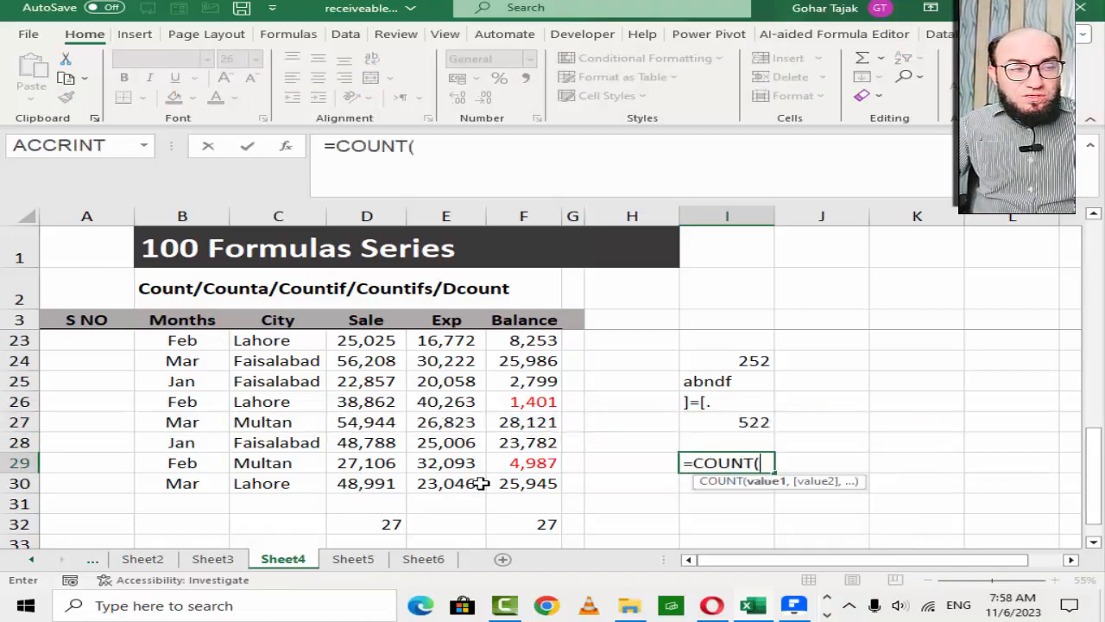
pyautogui.press('BackSpace')
pyautogui.write('a')
pyautogui.press('Tab')
pyautogui.press('Up')
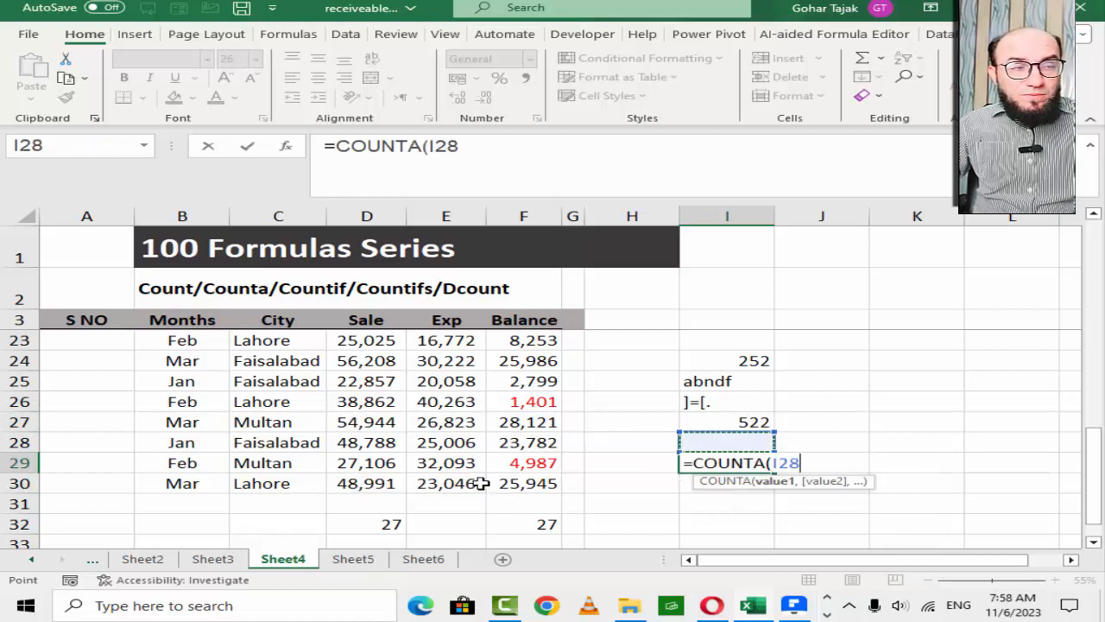
pyautogui.hotkey('shift', 'Up')
pyautogui.hotkey('shift', 'Up')
pyautogui.hotkey('shift', 'Up')
pyautogui.hotkey('shift', 'Up')
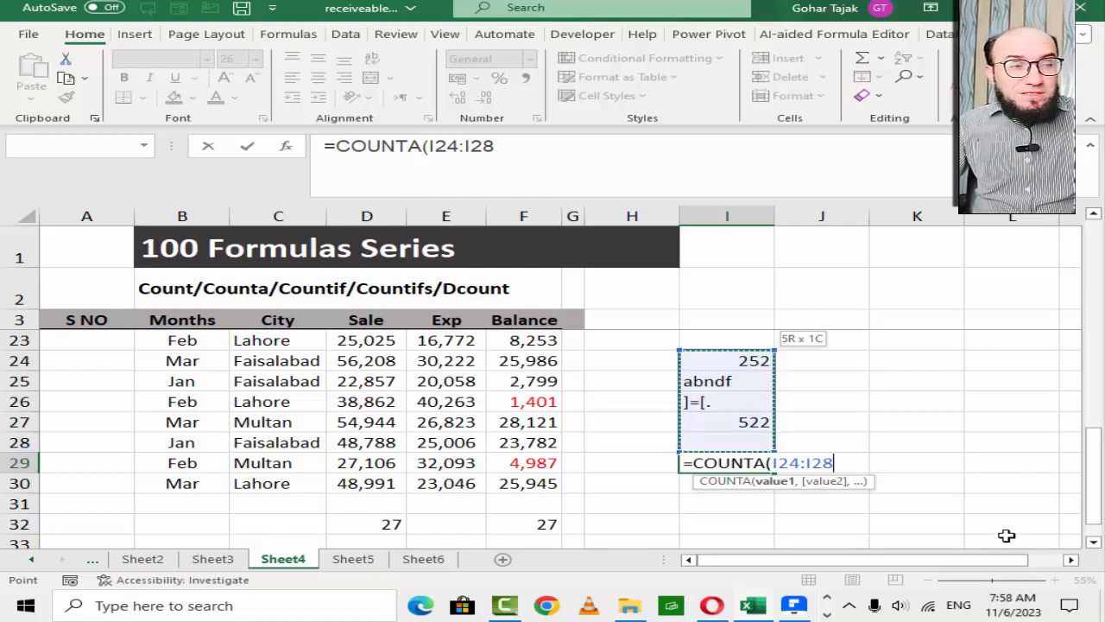
pyautogui.press('Return')
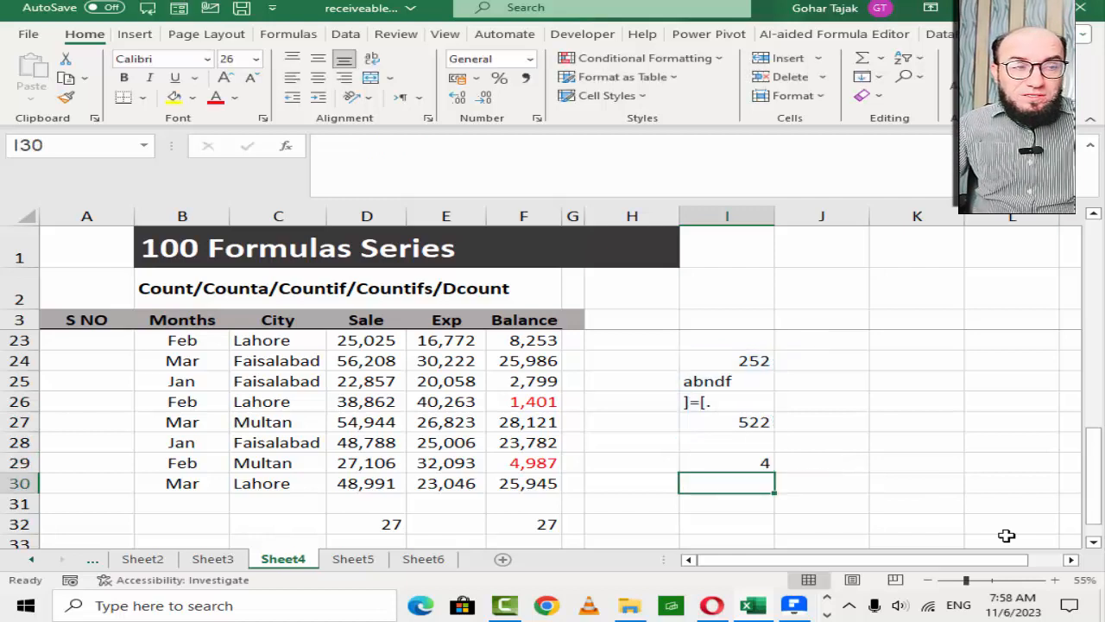
# - Select the test entries I24:I27 to compare them with the COUNTA result
pyautogui.press('Up')
pyautogui.press('Up')
pyautogui.press('Up')
pyautogui.hotkey('shift', 'Up')
pyautogui.hotkey('shift', 'Up')
pyautogui.hotkey('shift', 'Up')
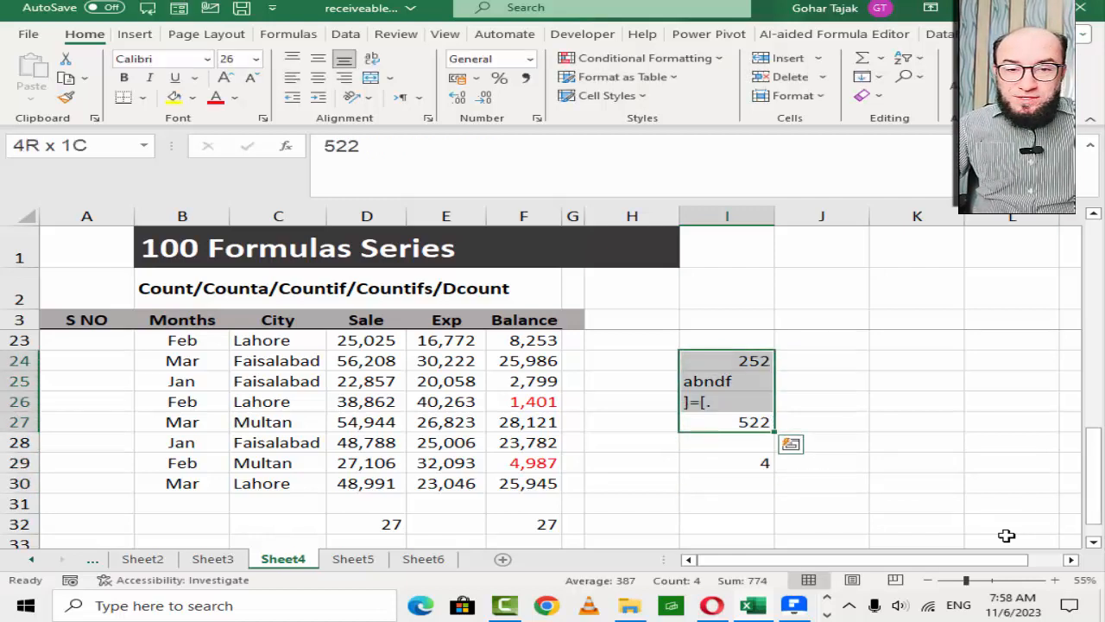
# - Change the formula in I29 from COUNTA to COUNT, keeping the range I24:I28
pyautogui.press('Down')
pyautogui.press('Down')
pyautogui.press('F2')
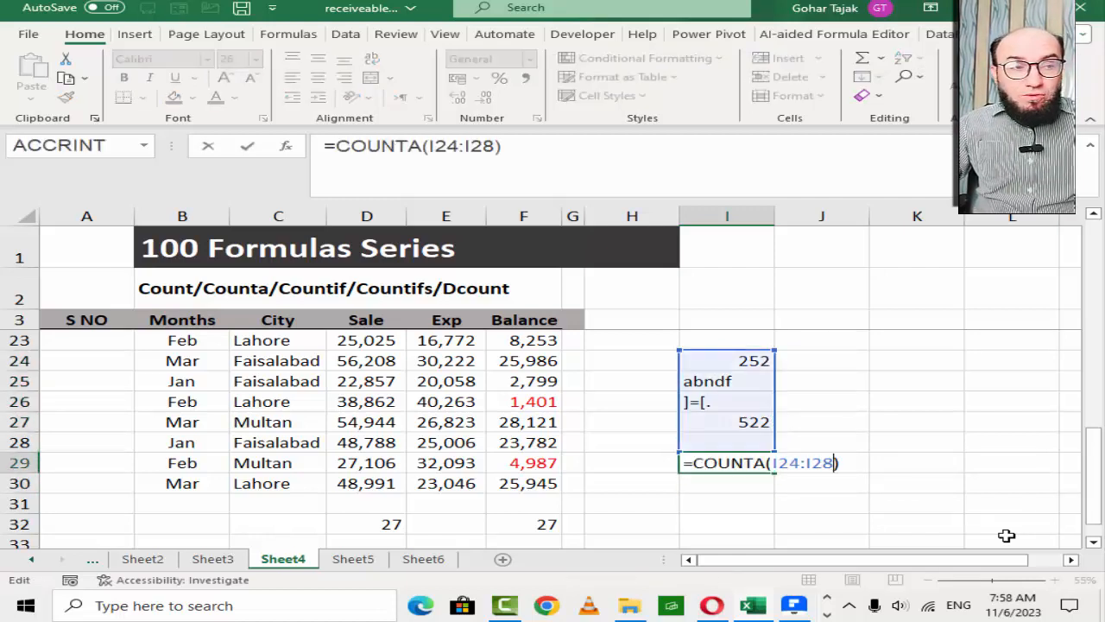
pyautogui.press('Left')
pyautogui.press('Left')
pyautogui.press('Left')
pyautogui.press('Left')
pyautogui.press('Left')
pyautogui.press('Left')
pyautogui.press('Left')
pyautogui.press('Left')
pyautogui.press('Left')
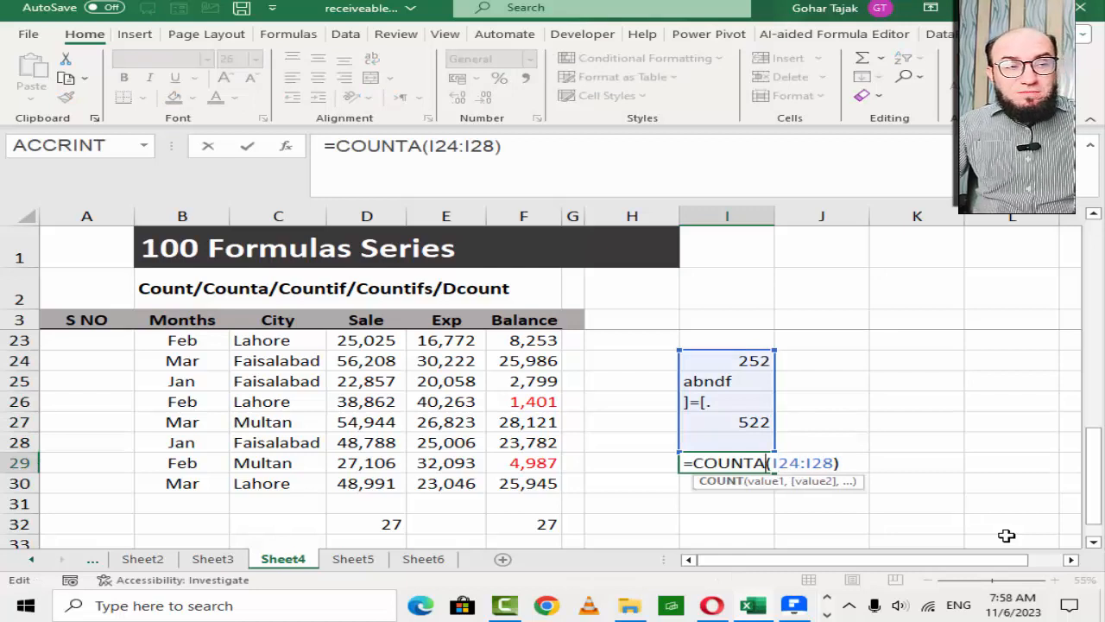
pyautogui.press('BackSpace')
pyautogui.press('Return')
# - Select the test entries I24:I27 to compare them with the COUNT result
pyautogui.press('Up')
pyautogui.press('Up')
pyautogui.press('Up')
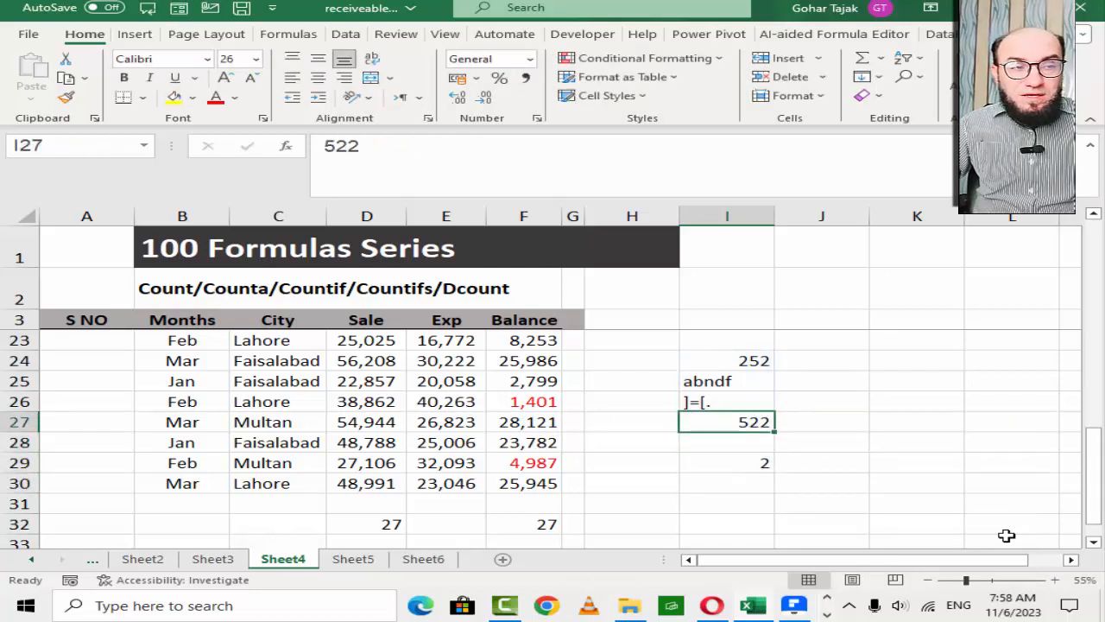
pyautogui.hotkey('shift', 'Up')
pyautogui.hotkey('shift', 'Up')
pyautogui.hotkey('shift', 'Up')
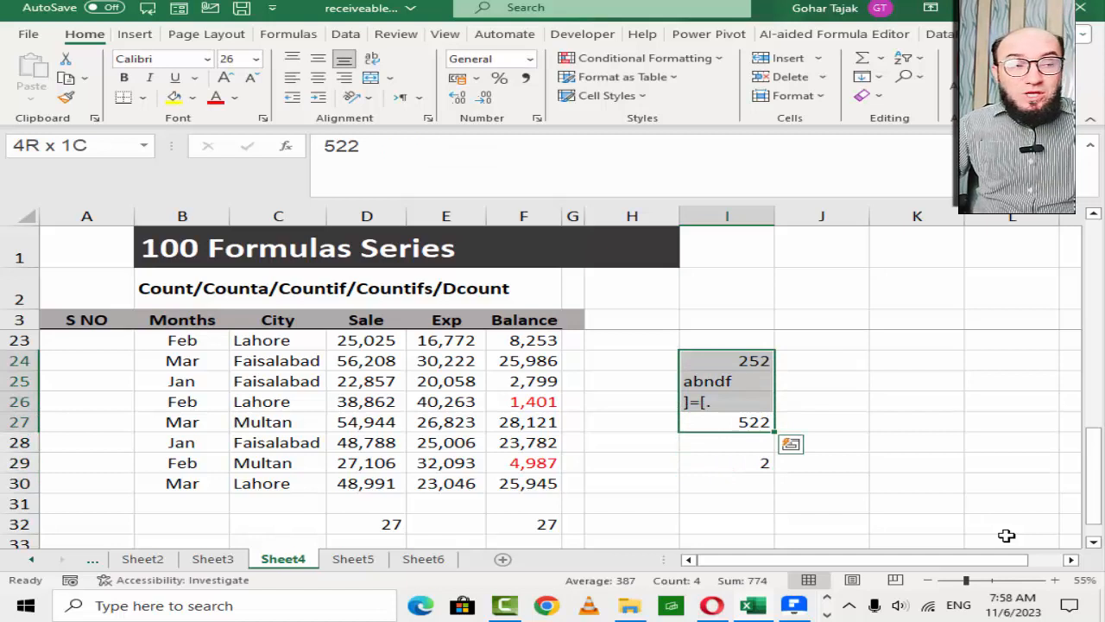
# - Clear the test entries and the COUNT formula from I24:I29
pyautogui.press('Down')
pyautogui.press('Down')
pyautogui.hotkey('shift', 'Up')
pyautogui.hotkey('shift', 'Up')
pyautogui.hotkey('shift', 'Up')
pyautogui.hotkey('shift', 'Up')
pyautogui.hotkey('shift', 'Up')
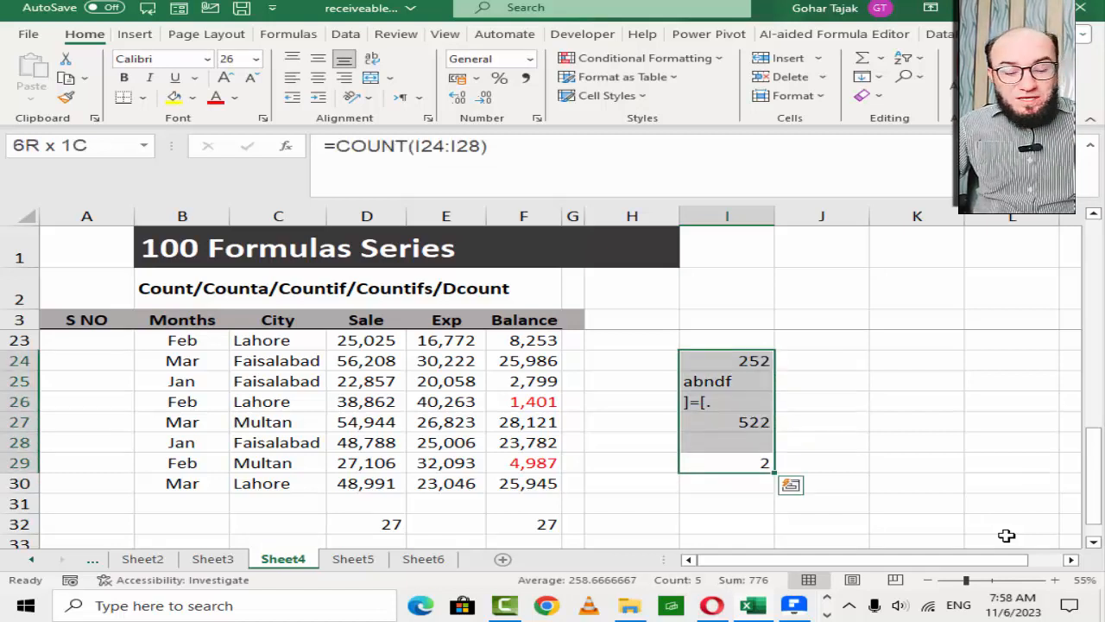
pyautogui.press('Delete')
# - Enter a COUNTA formula in C32 that counts the City entries in C4:C30
pyautogui.press('Left')
pyautogui.press('Left')
pyautogui.press('Left')
pyautogui.press('Left')
pyautogui.press('Left')
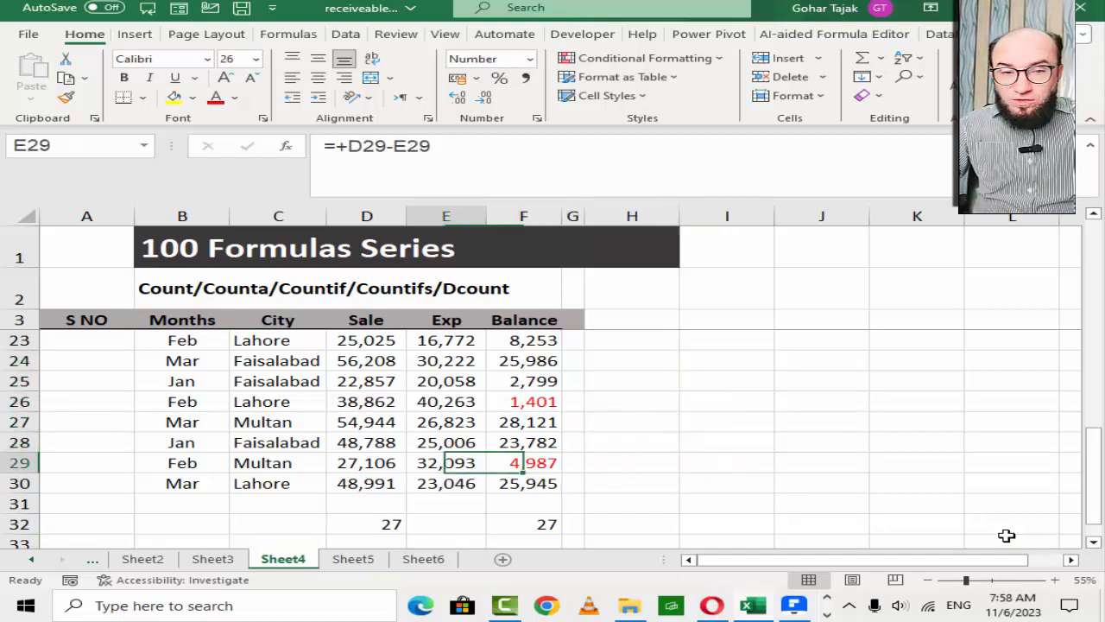
pyautogui.press('Left')
pyautogui.press('Left')
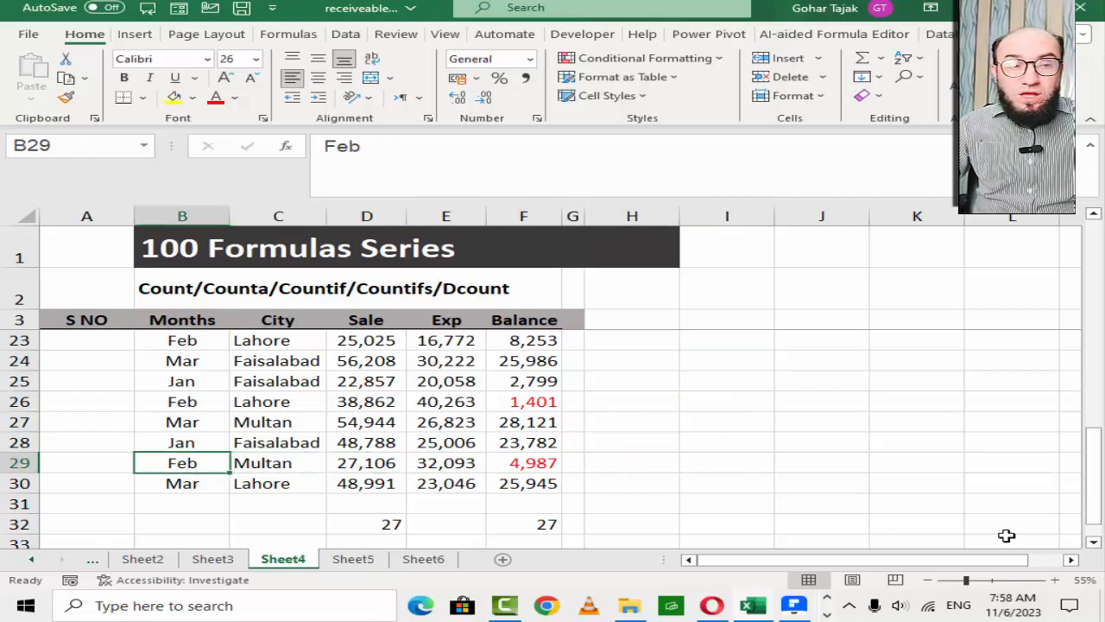
pyautogui.press('Right')
pyautogui.press('Down')
pyautogui.press('Down')
pyautogui.press('Down')
pyautogui.press('Right')
pyautogui.press('Left')
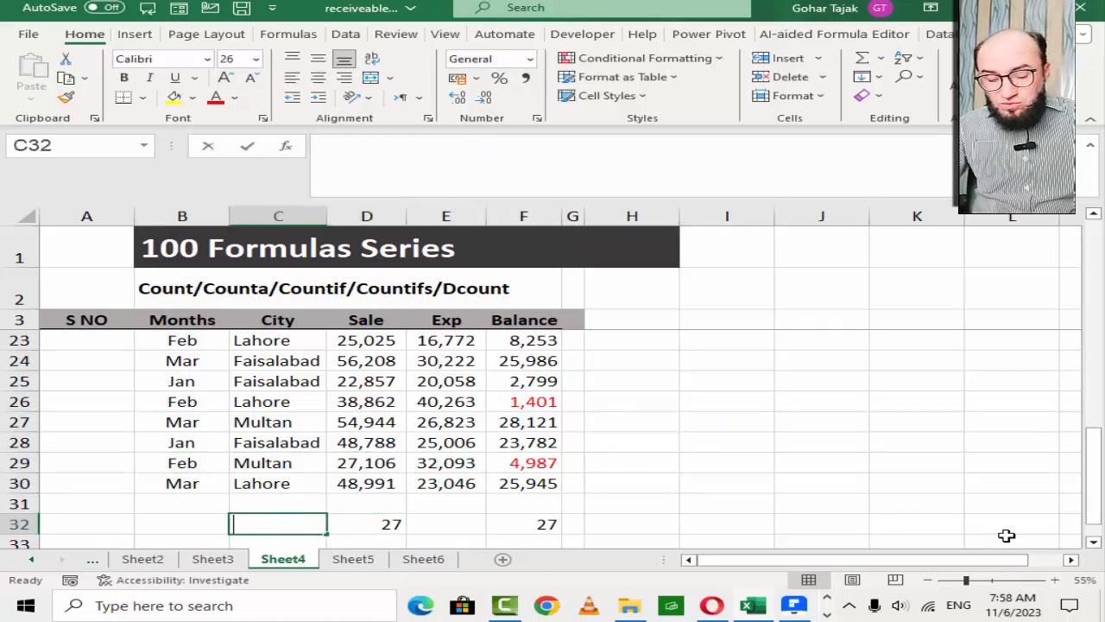
pyautogui.write('=count')
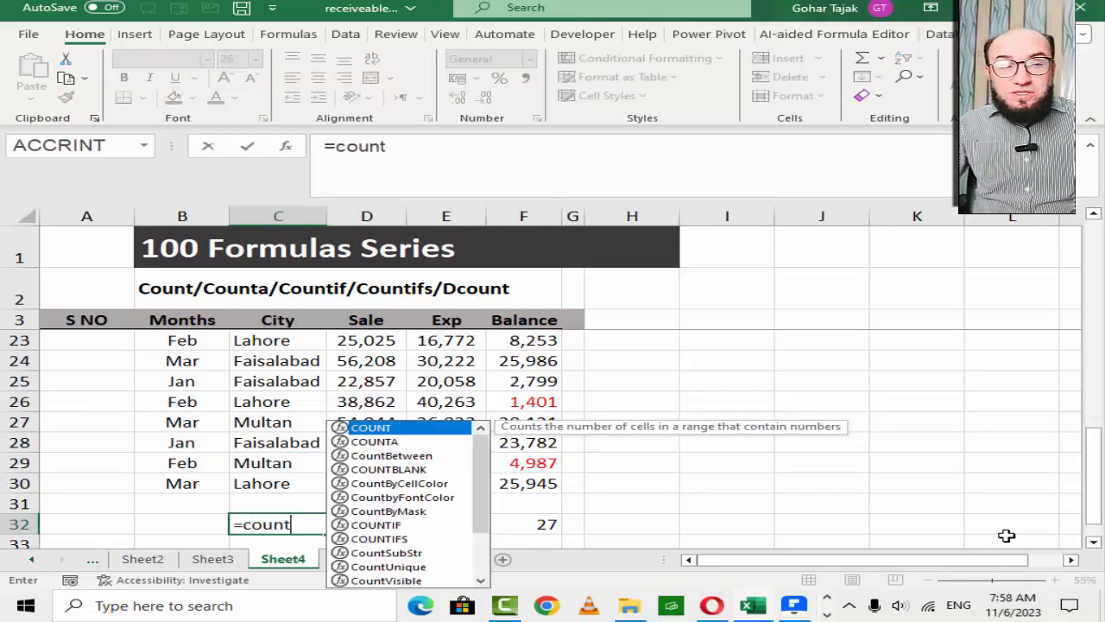
pyautogui.write('a')
pyautogui.press('Tab')
pyautogui.press('Up')
pyautogui.press('Up')
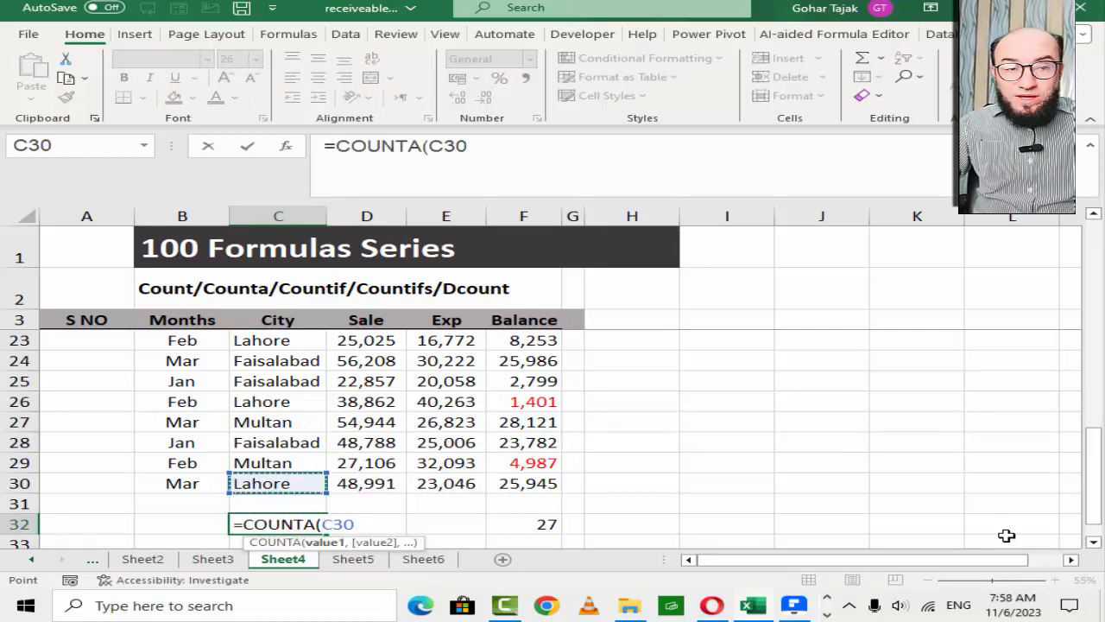
pyautogui.hotkey('ctrl', 'shift', 'Up')
pyautogui.hotkey('shift', 'Down')
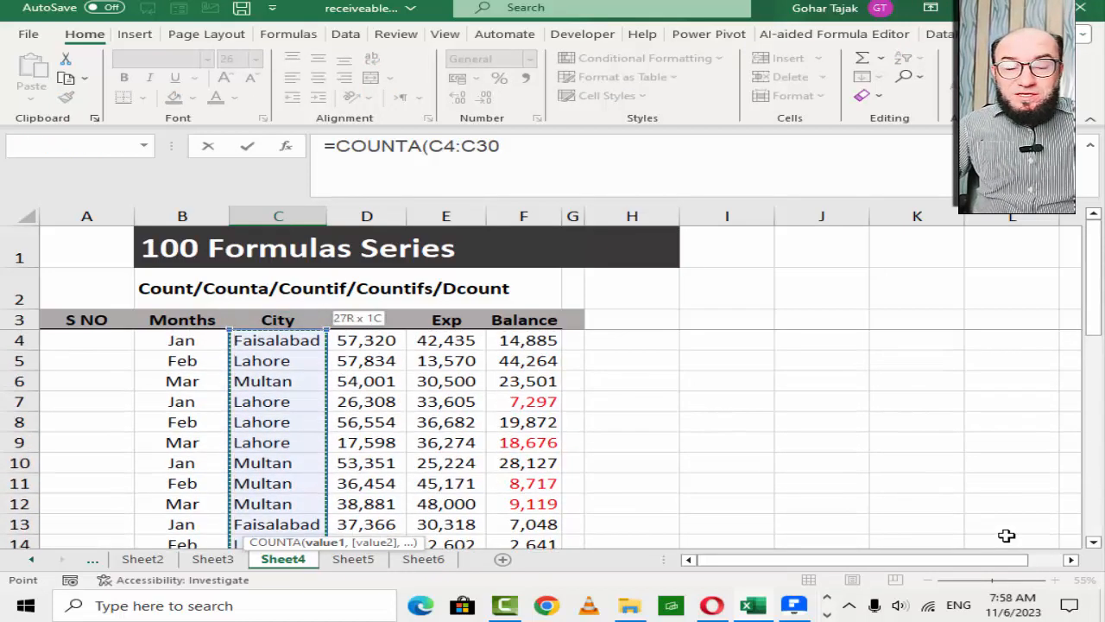
pyautogui.press('Return')
# - Inspect the COUNTA formula in C32 and the COUNT formula in D32 without changing them
pyautogui.press('Up')
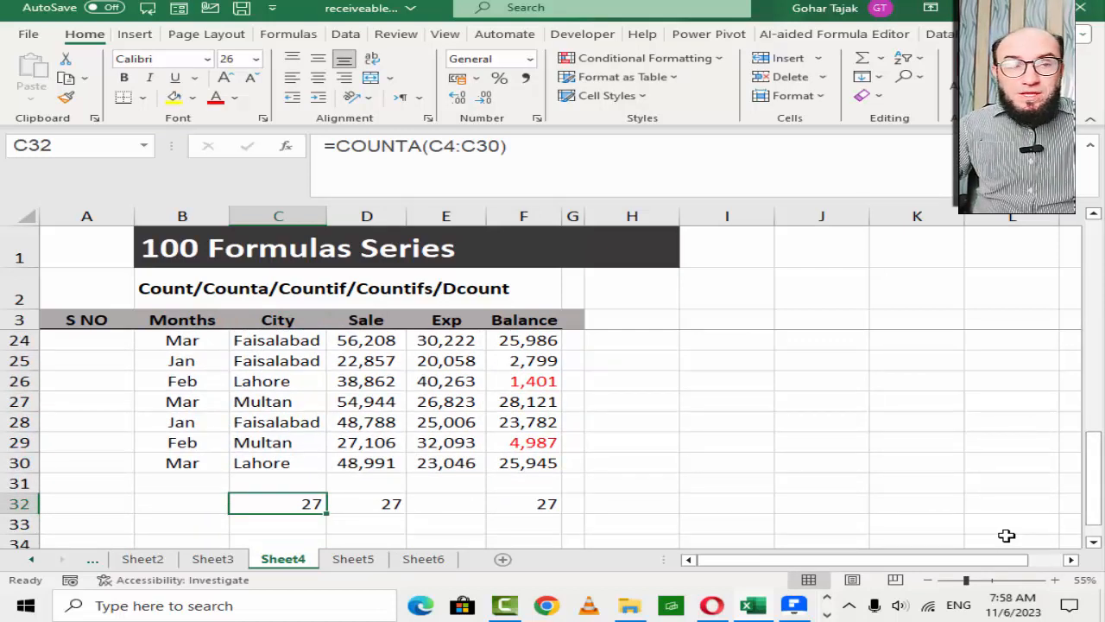
pyautogui.press('F2')
pyautogui.press('Escape')
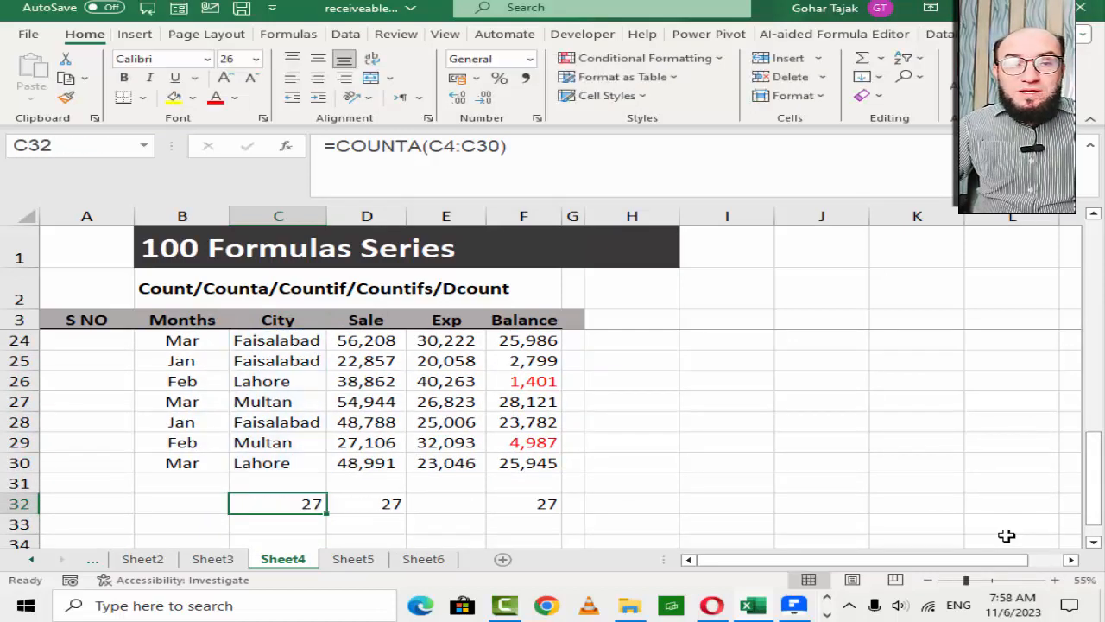
pyautogui.press('Right')
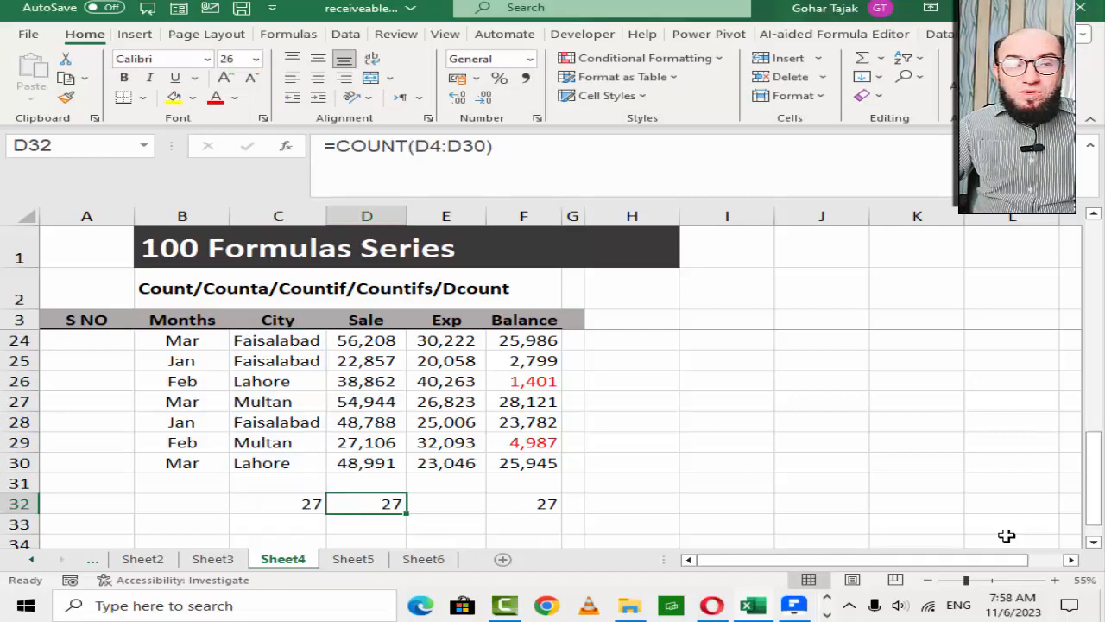
pyautogui.press('F2')
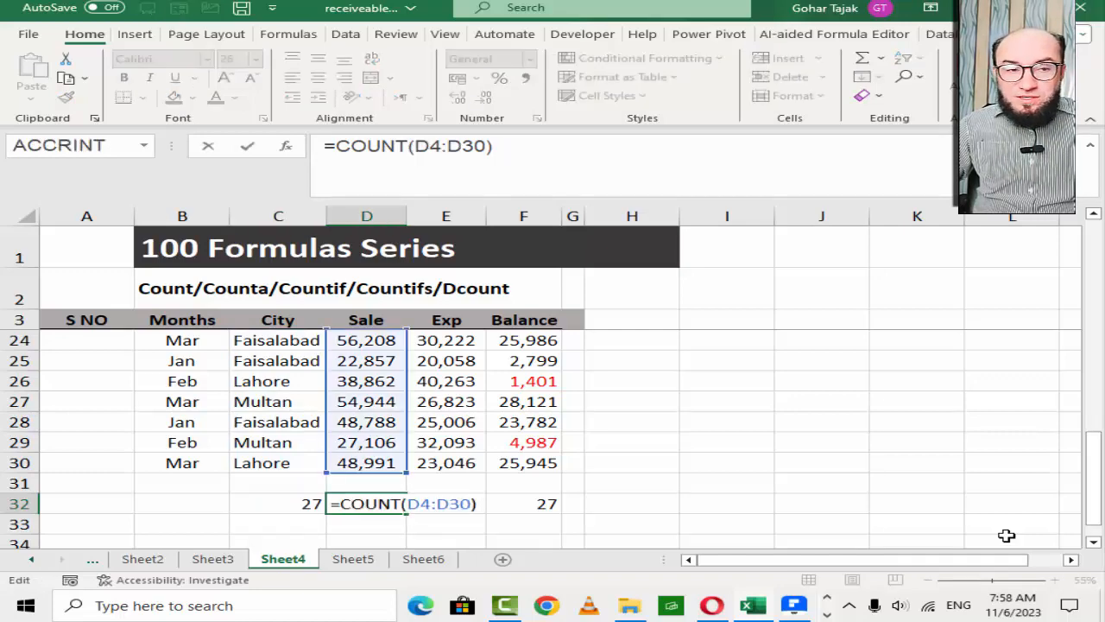
pyautogui.press('Escape')
# - Look over the Sale and City columns, comparing the numeric and text entries with their count formulas
pyautogui.hotkey('ctrl', 'Up')
pyautogui.hotkey('ctrl', 'Up')
pyautogui.press('Down')
pyautogui.press('Down')
pyautogui.press('Down')
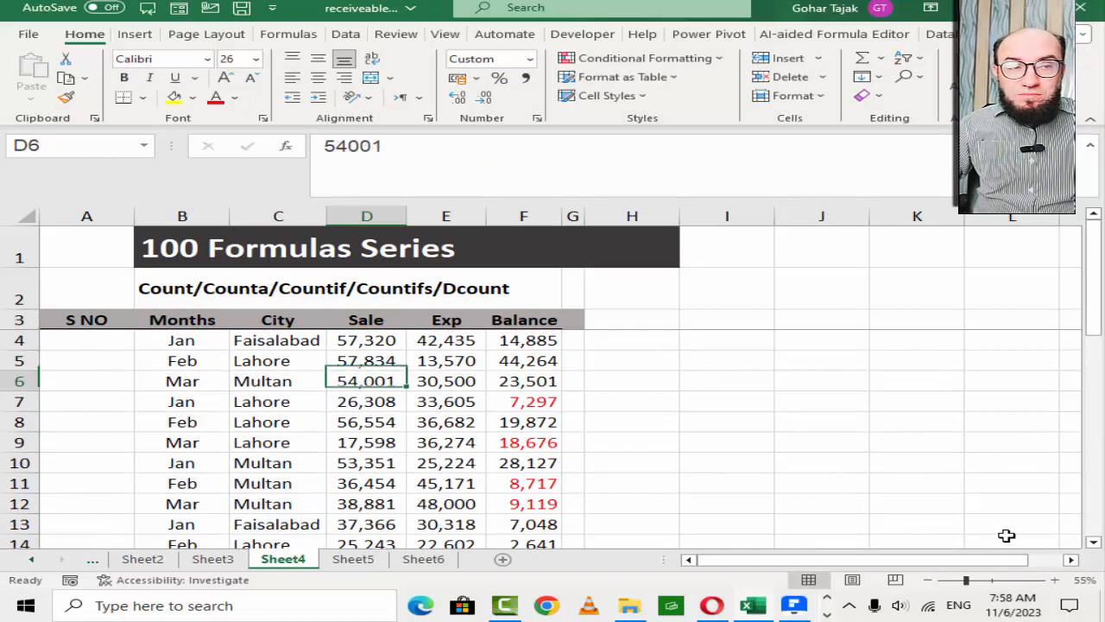
pyautogui.press('Left')
pyautogui.hotkey('ctrl', 'Down')
pyautogui.hotkey('ctrl', 'Down')
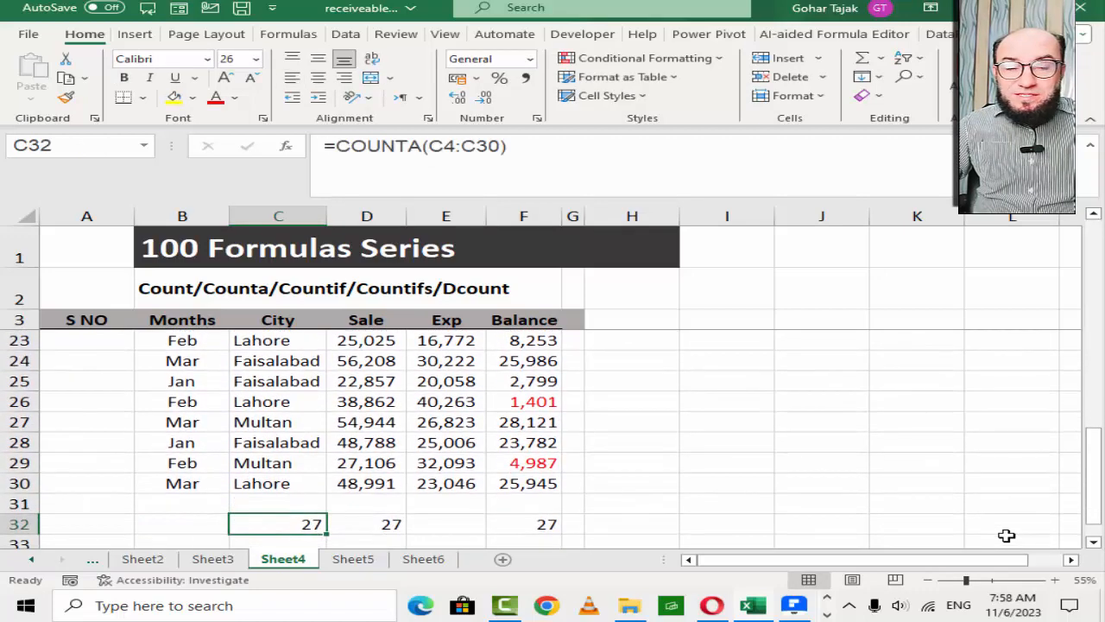
pyautogui.press('Up')
pyautogui.press('Up')
pyautogui.press('Up')
pyautogui.hotkey('ctrl', 'Up')
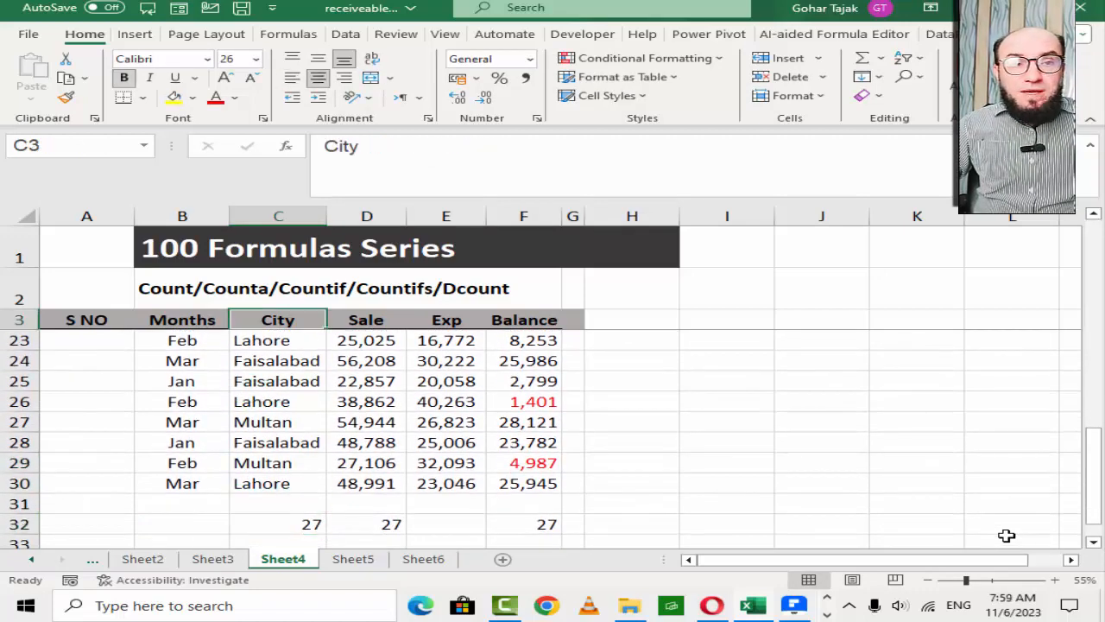
pyautogui.press('Down')
pyautogui.press('Down')
pyautogui.press('Down')
pyautogui.press('Up')
pyautogui.press('Up')
pyautogui.press('Left')
pyautogui.press('Left')
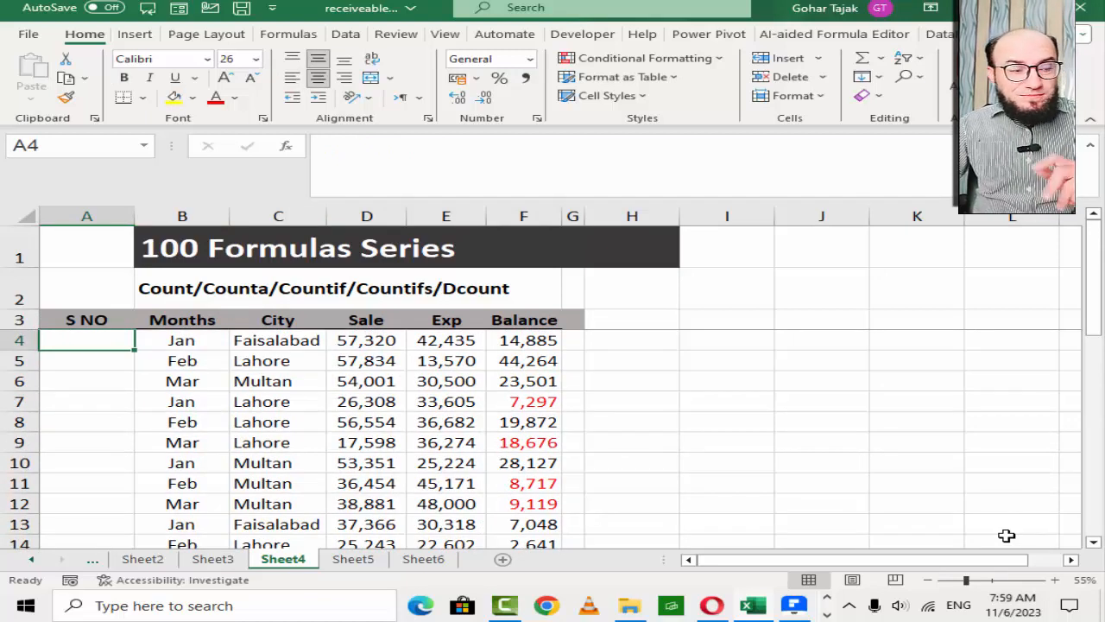
# - Select the first Months entries in B4:B9 to examine the repeating months
pyautogui.click(210, 341)
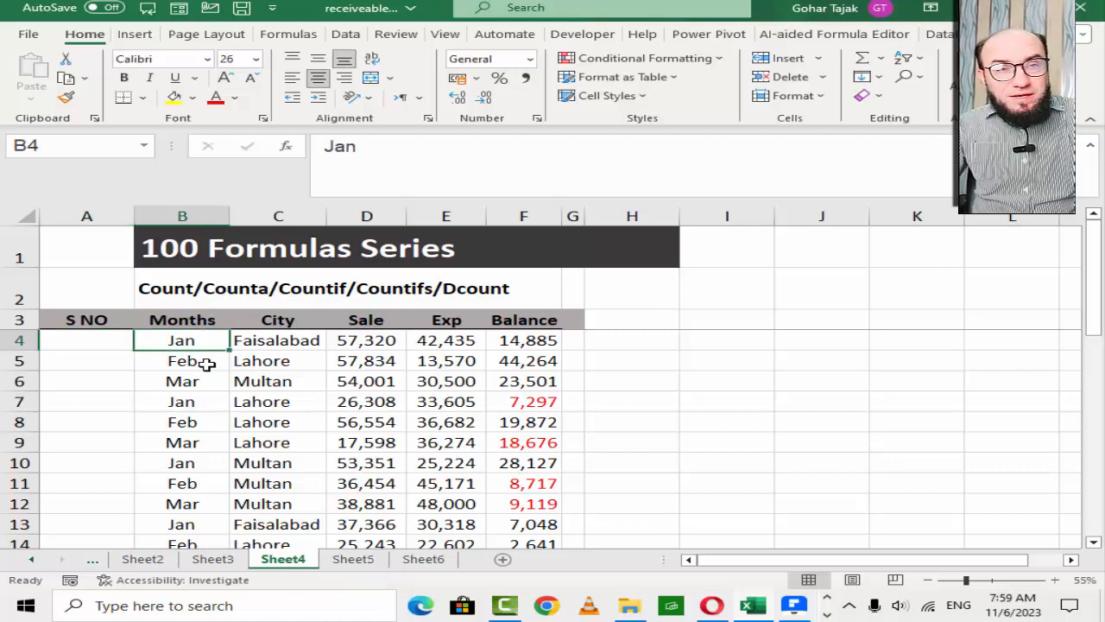
pyautogui.click(186, 217)
pyautogui.moveTo(194, 340); pyautogui.dragTo(209, 448)
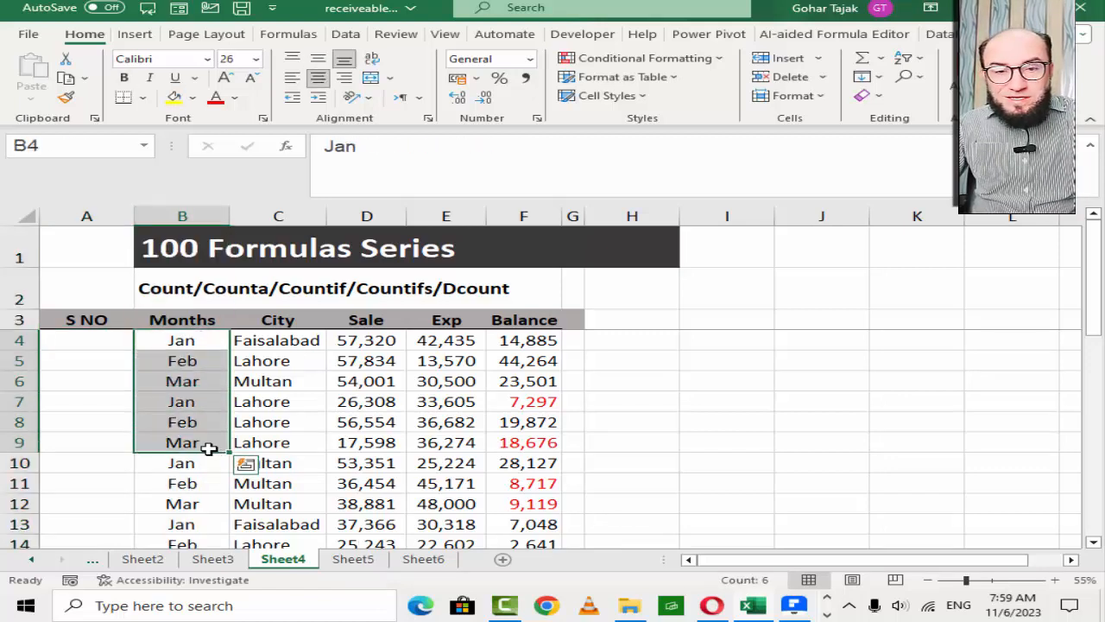
# - Enter the serial numbers 1, 2 and 3 in A4:A6 and select them
pyautogui.click(119, 341)
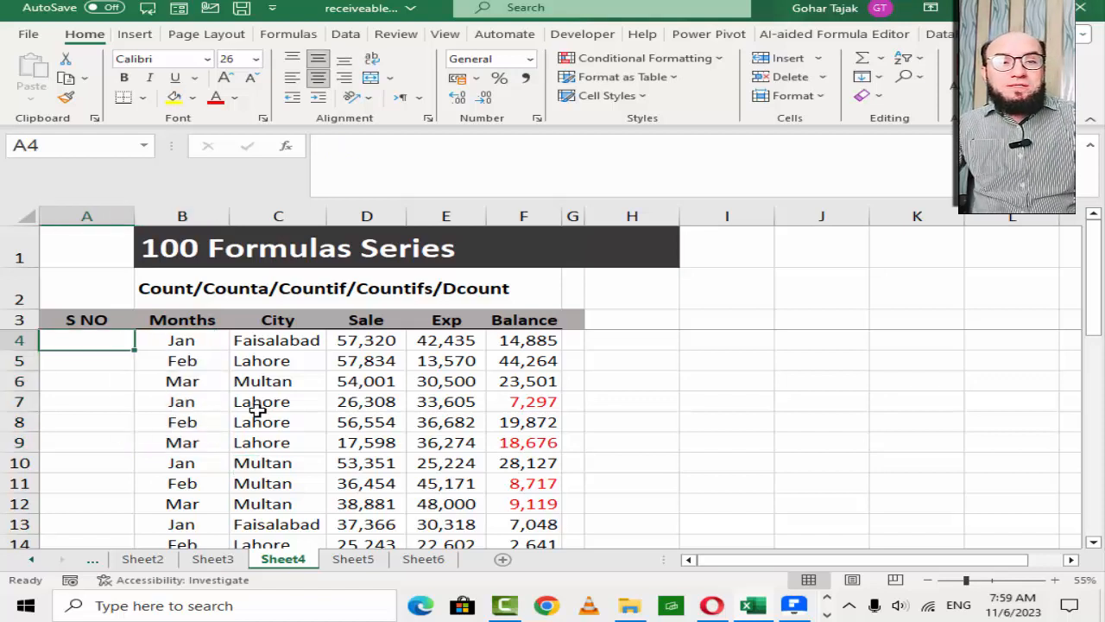
pyautogui.write('1')
pyautogui.press('Return')
pyautogui.write('2')
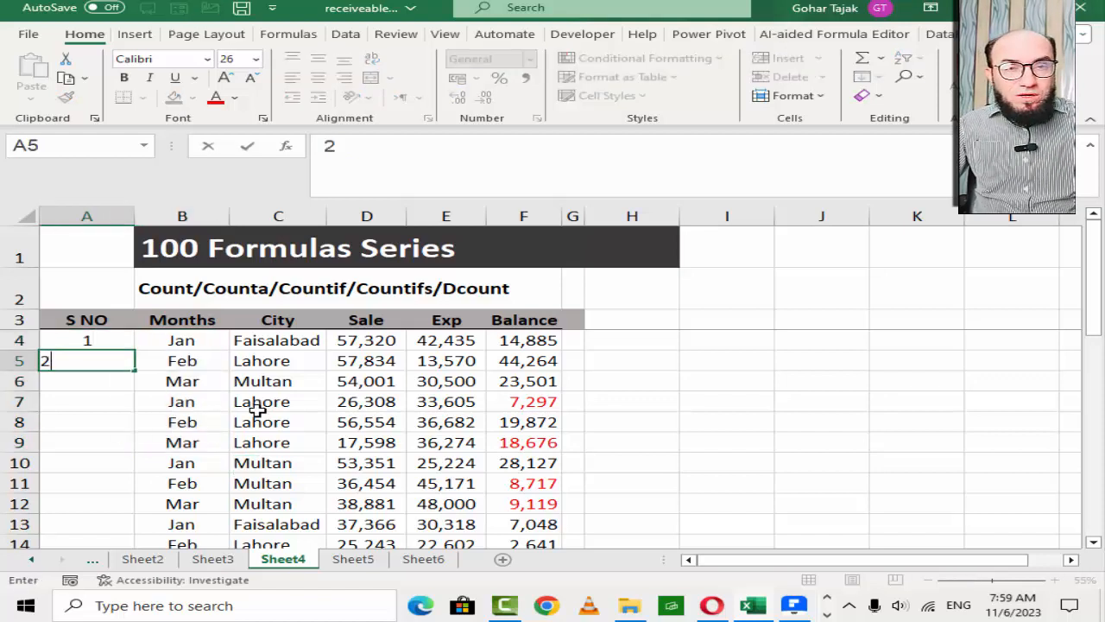
pyautogui.press('Return')
pyautogui.write('3')
pyautogui.press('Return')
pyautogui.press('Up')
pyautogui.press('Up')
pyautogui.press('Up')
pyautogui.hotkey('shift', 'Down')
pyautogui.hotkey('shift', 'Down')
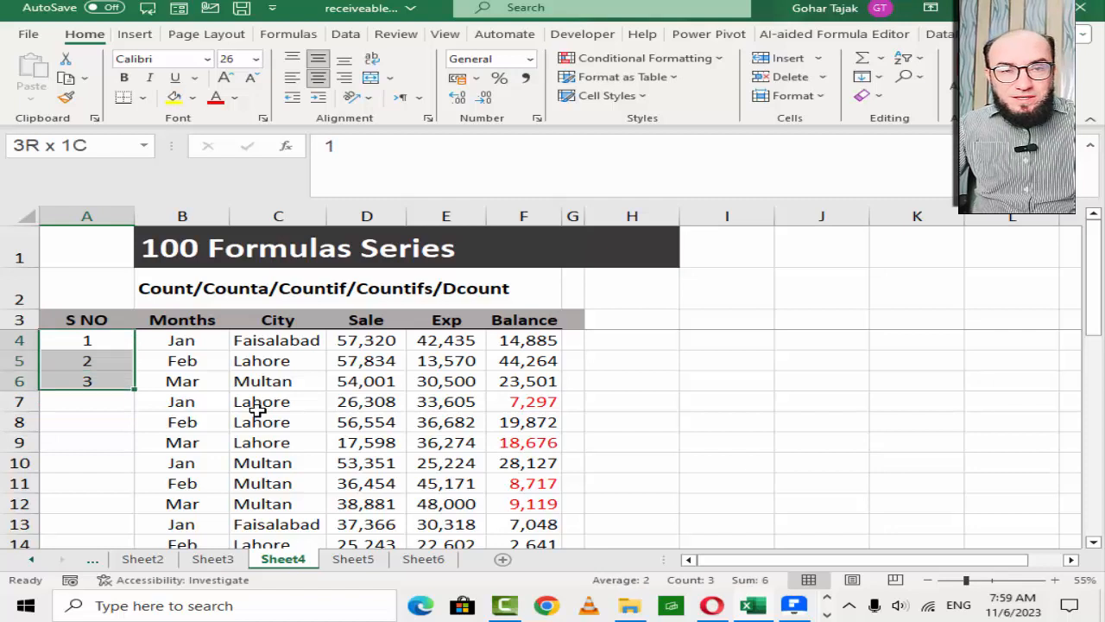
# - Undo the three manually entered serial numbers in the S NO column
pyautogui.hotkey('ctrl', 'z')
pyautogui.hotkey('ctrl', 'z')
pyautogui.hotkey('ctrl', 'z')
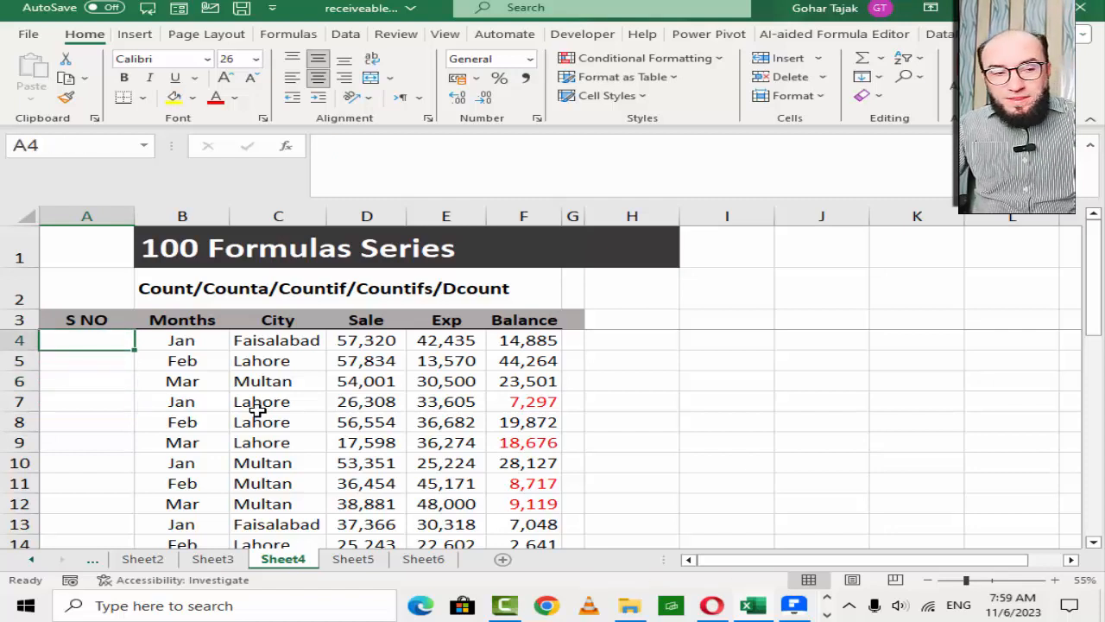
# - Examine the Months entries by selecting B4:B13 and the full range B4:B30, ending on A4
pyautogui.moveTo(204, 340); pyautogui.dragTo(176, 518)
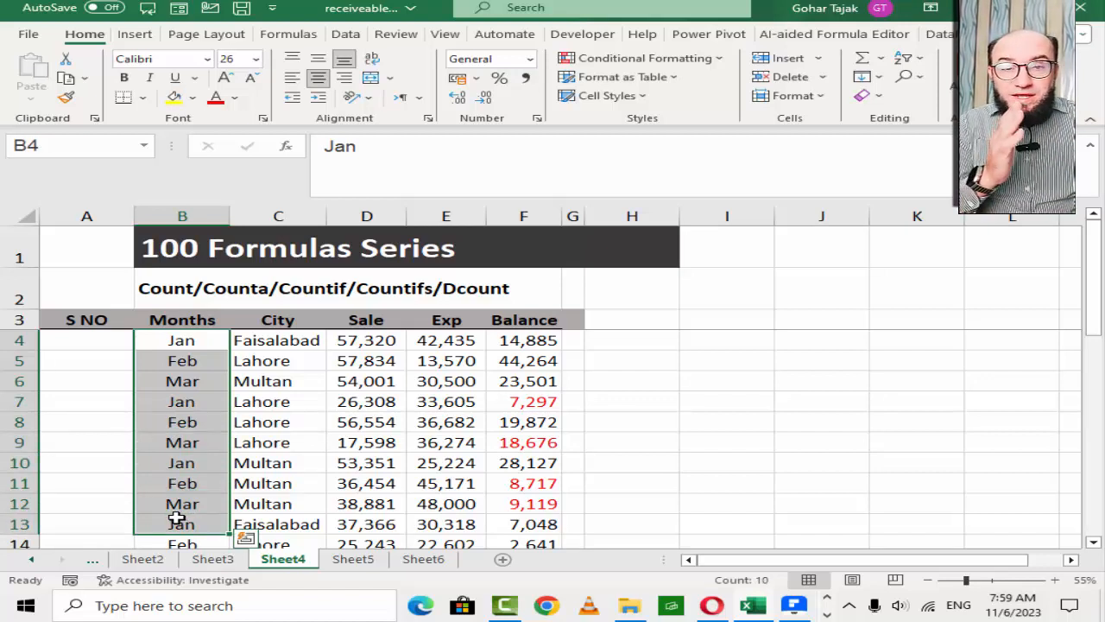
pyautogui.press('Up')
pyautogui.press('Left')
pyautogui.press('Down')
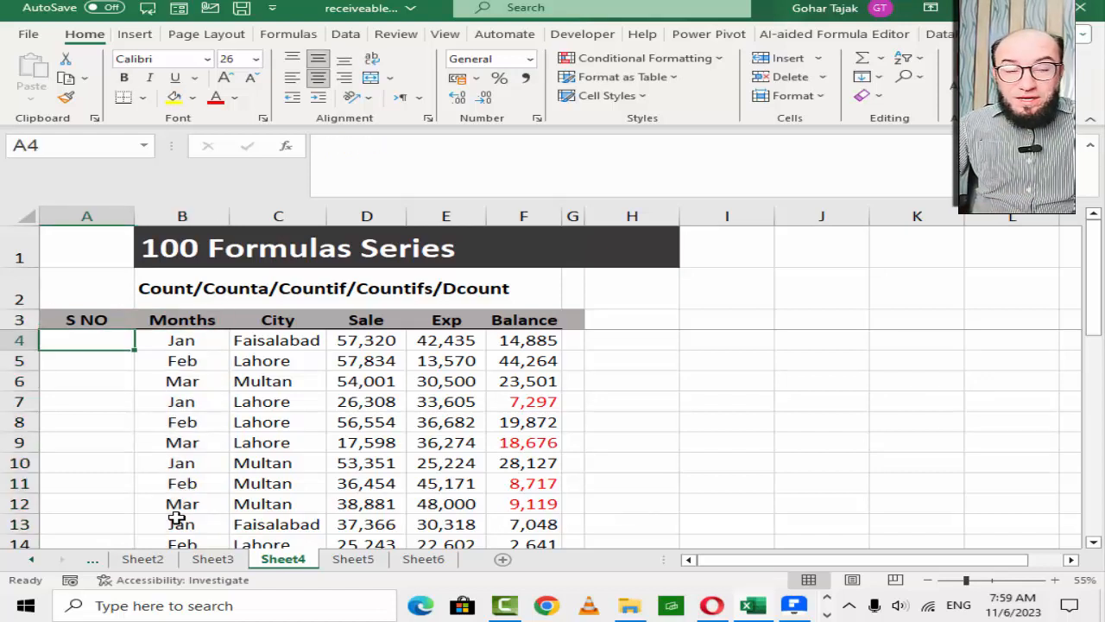
pyautogui.press('Right')
pyautogui.hotkey('ctrl', 'shift', 'Down')
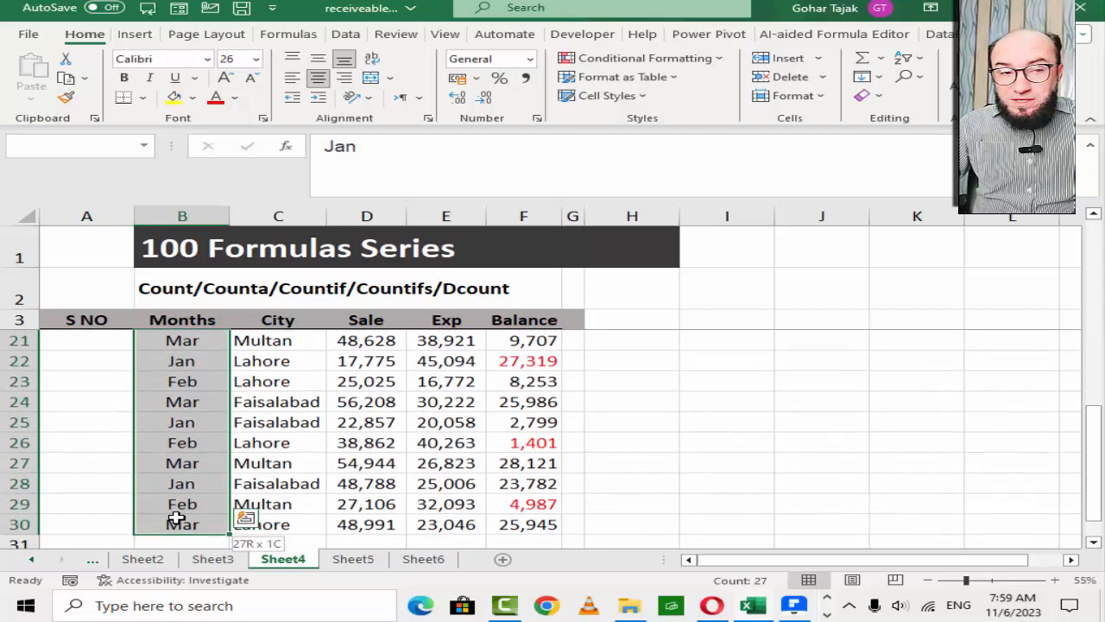
pyautogui.press('Up')
pyautogui.press('Up')
pyautogui.press('Down')
pyautogui.press('Down')
pyautogui.press('Left')
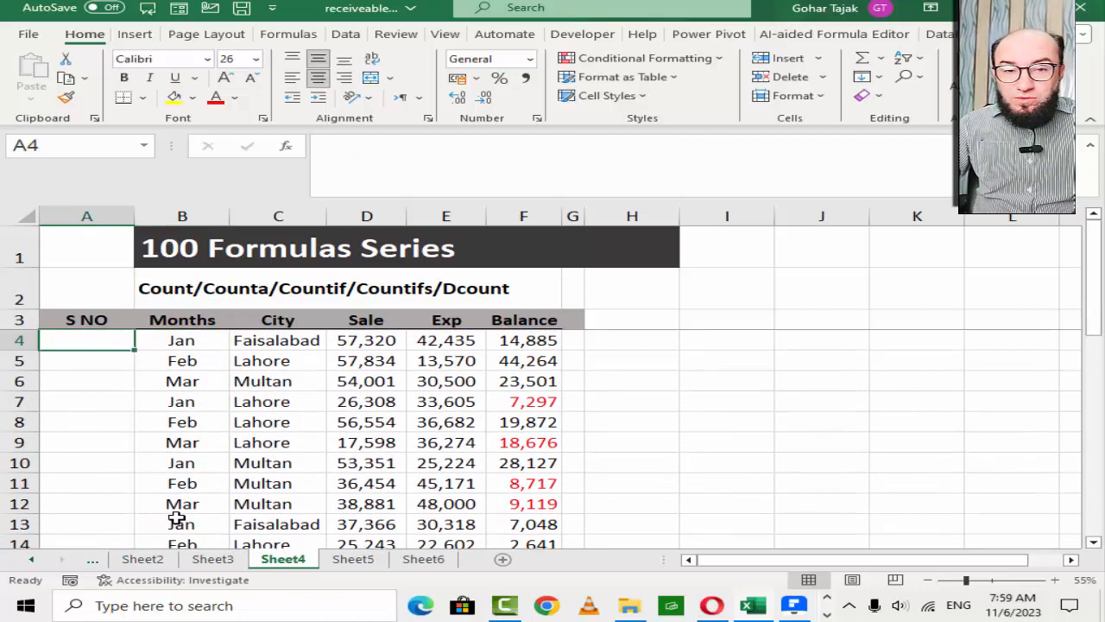
pyautogui.write('=')
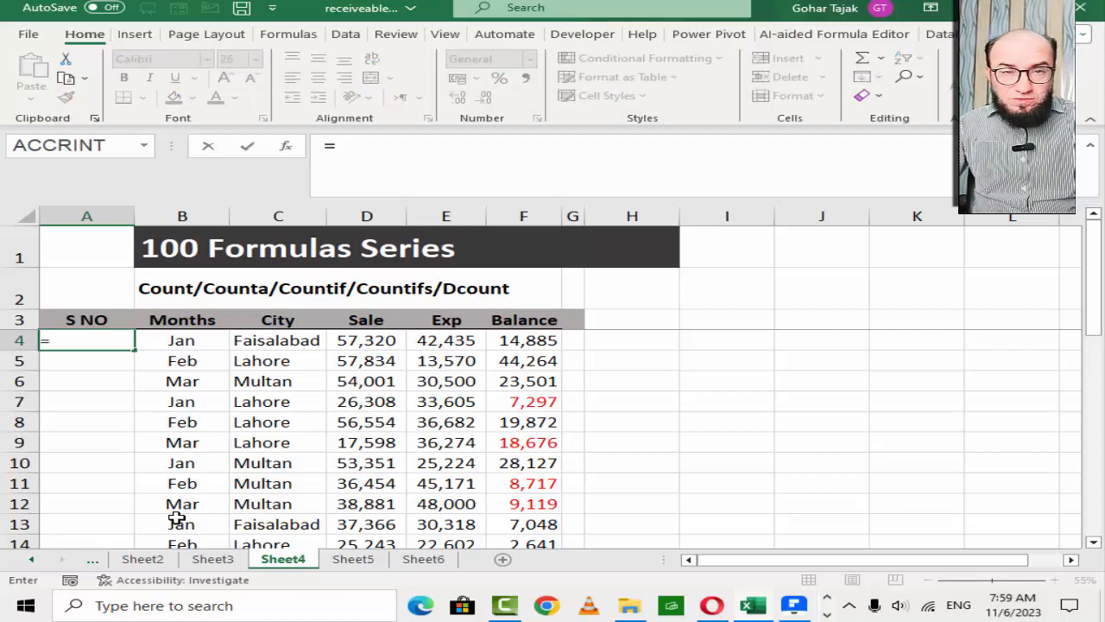
pyautogui.write('coun')
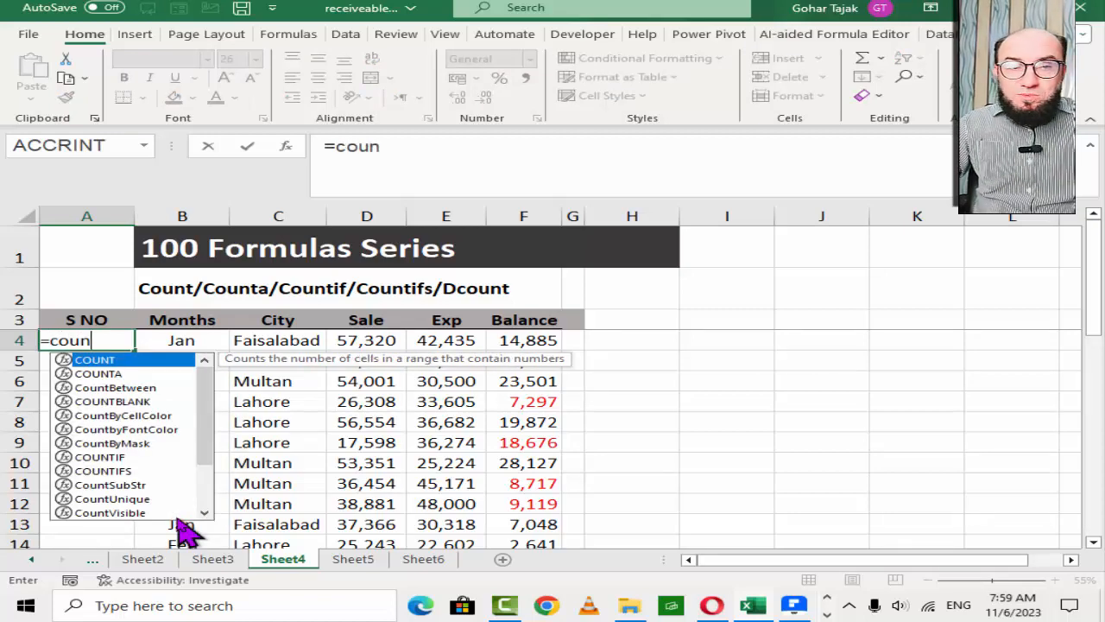
pyautogui.press('Tab')
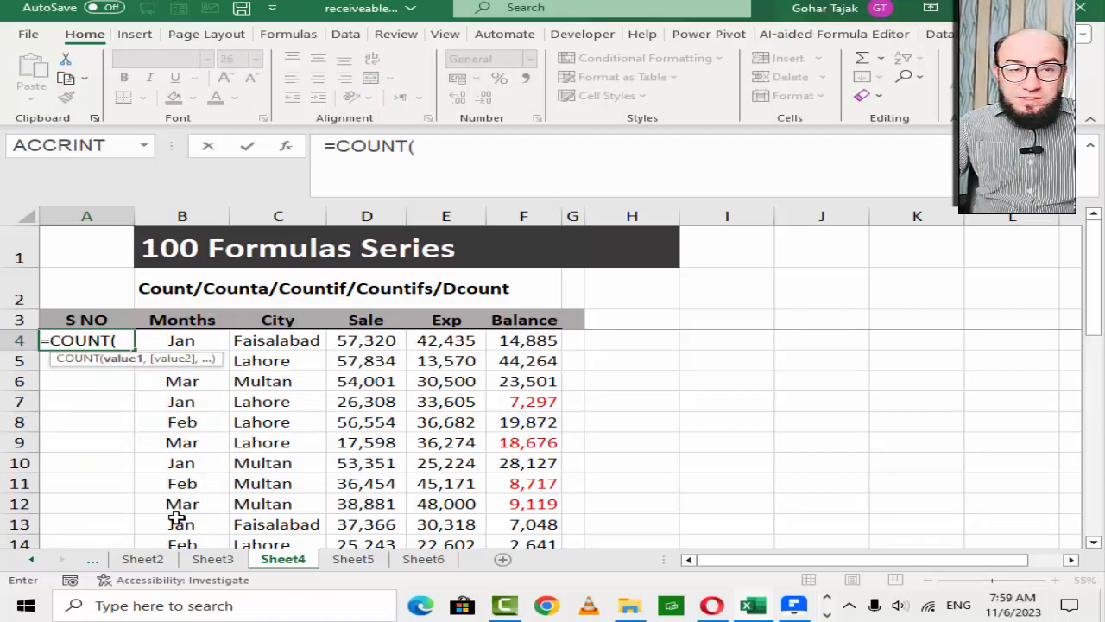
pyautogui.press('Right')
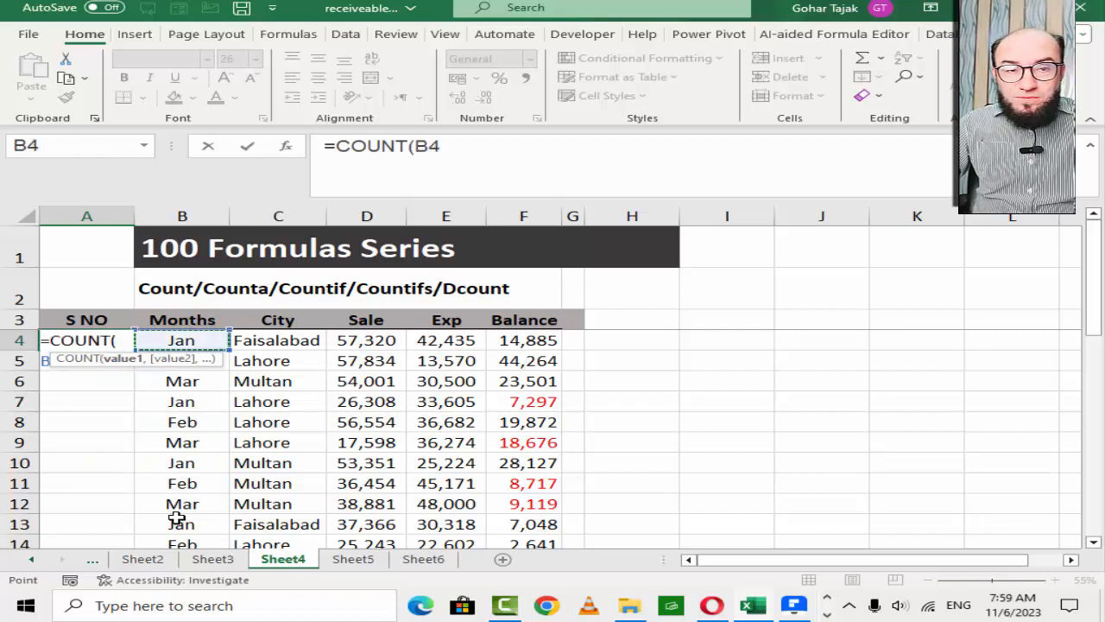
pyautogui.press('Escape')
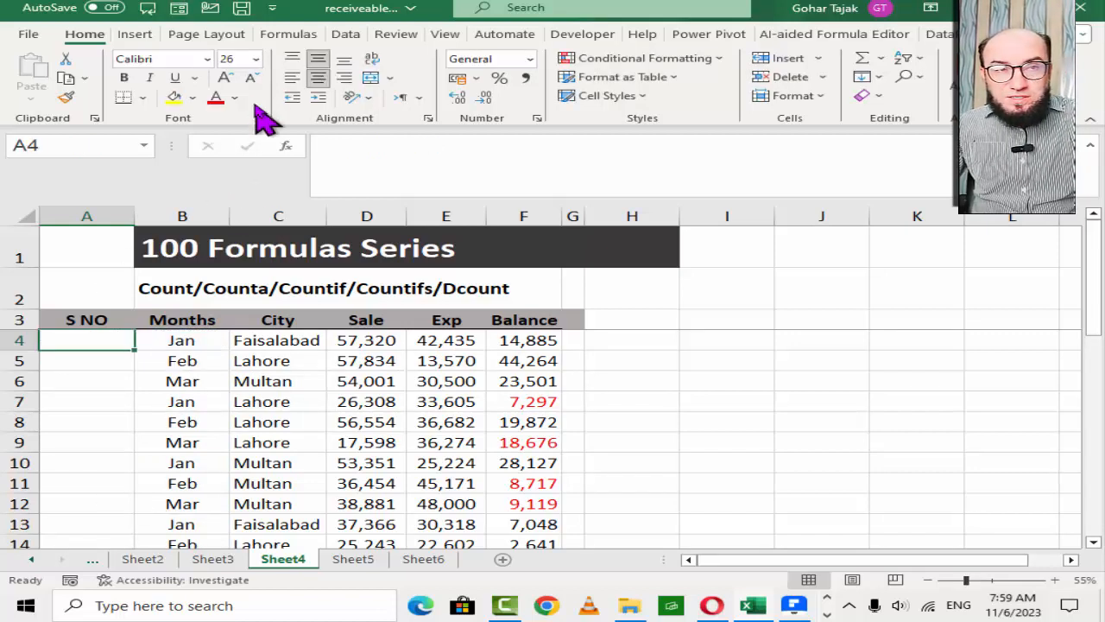
# - Left-align A4 and start a COUNT formula there over the range B4:B4
pyautogui.click(297, 78)
pyautogui.write('=cou')
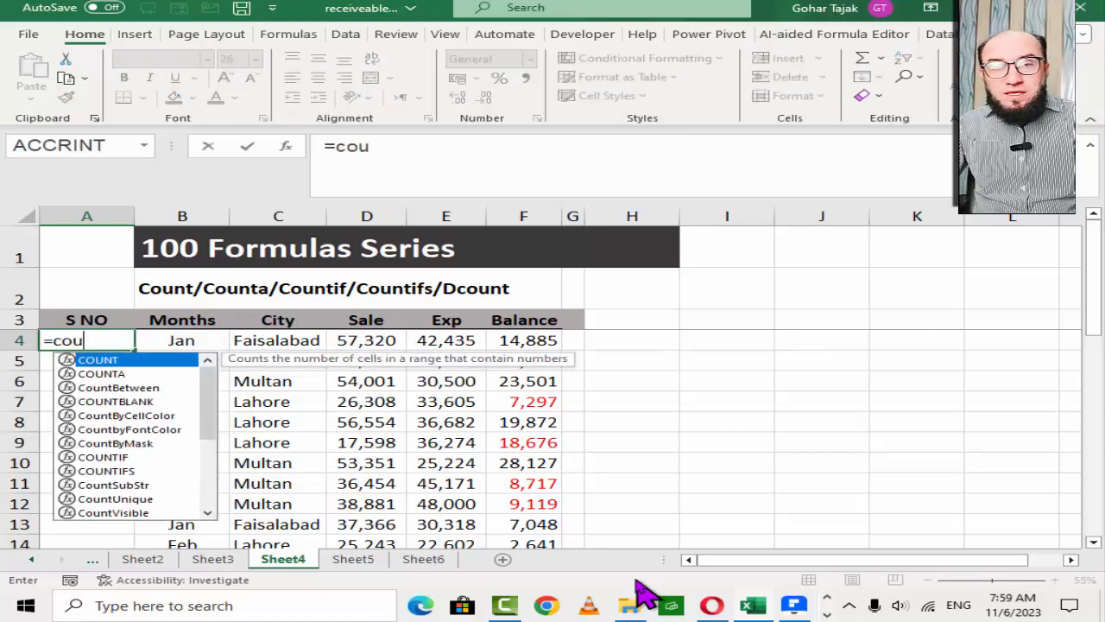
pyautogui.press('Tab')
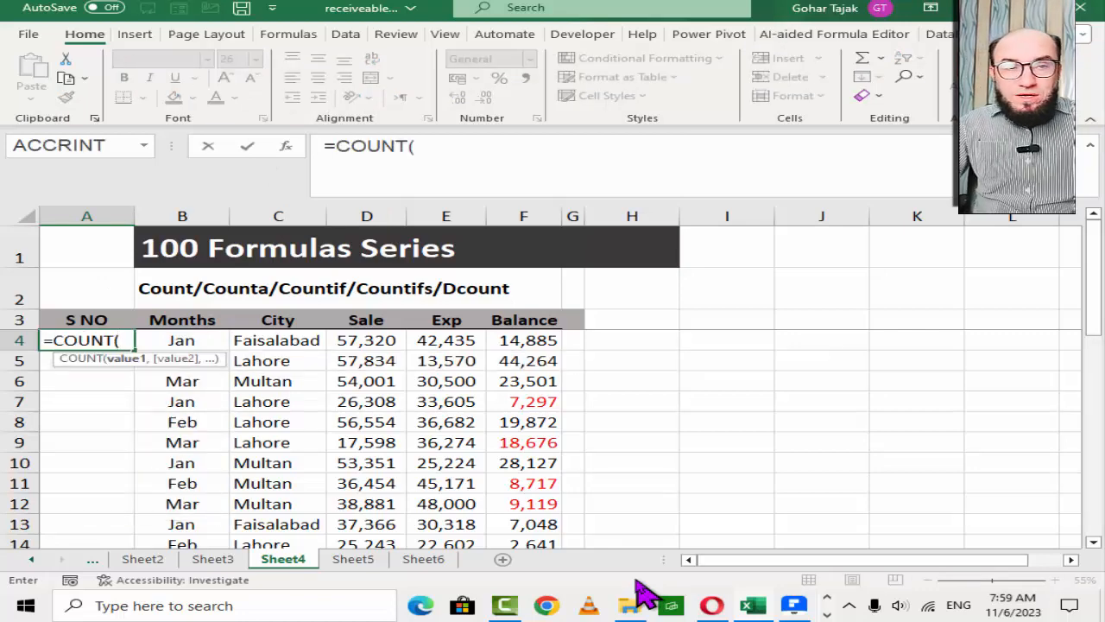
pyautogui.press('Right')
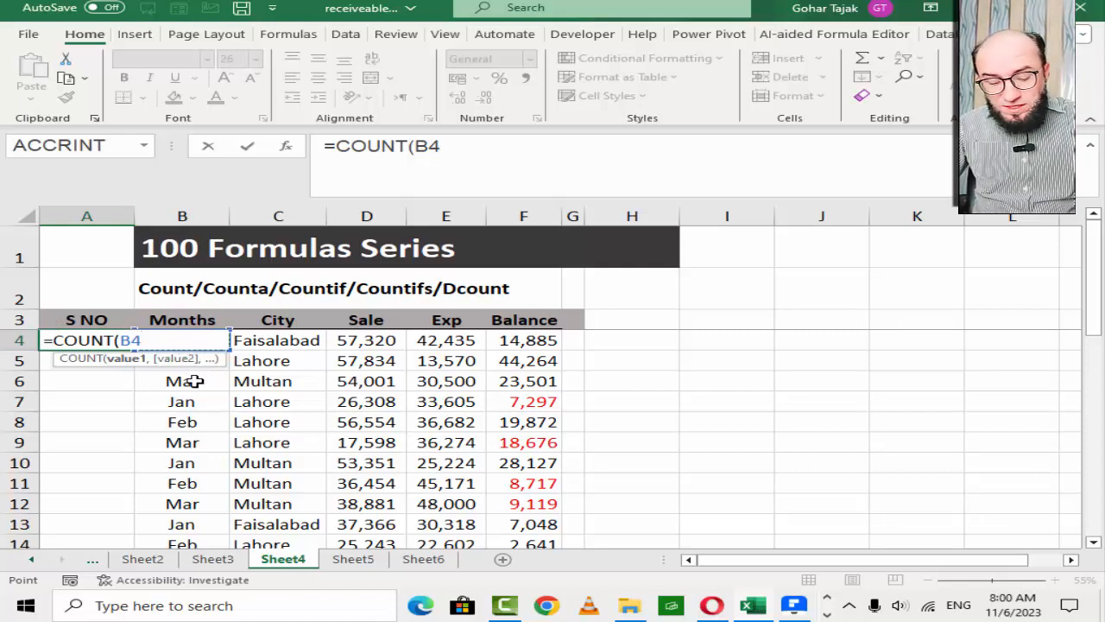
pyautogui.press('F8')
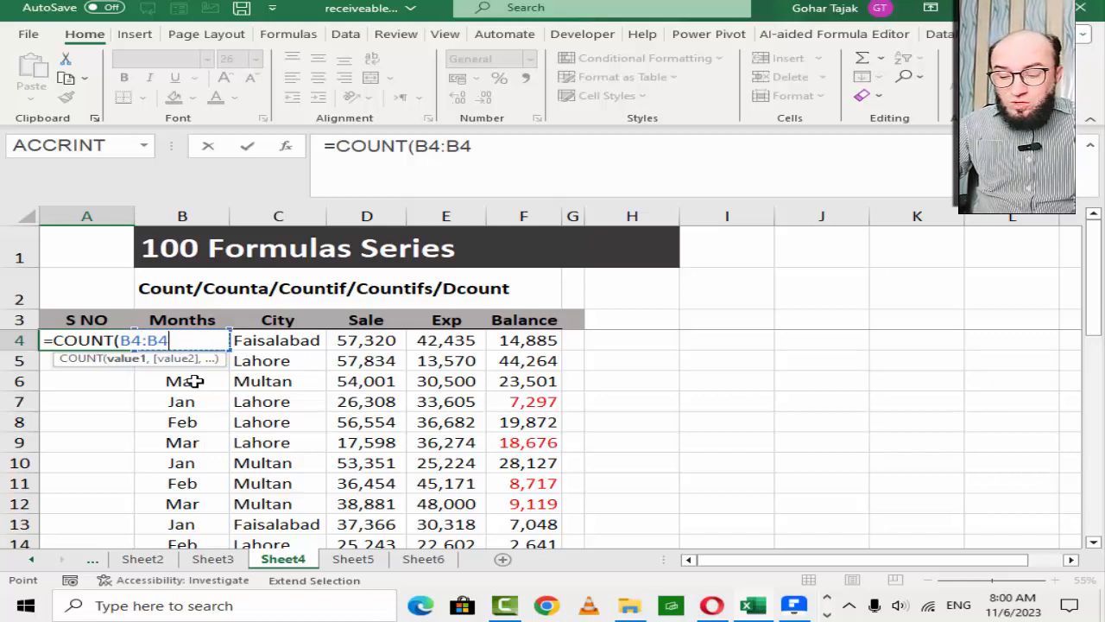
# - Make the range's first reference absolute to complete =COUNT($B$4:B4) in A4, and fill the formula down to A13
pyautogui.press('F2')
pyautogui.press('Left')
pyautogui.press('Left')
pyautogui.press('Left')
pyautogui.press('Left')
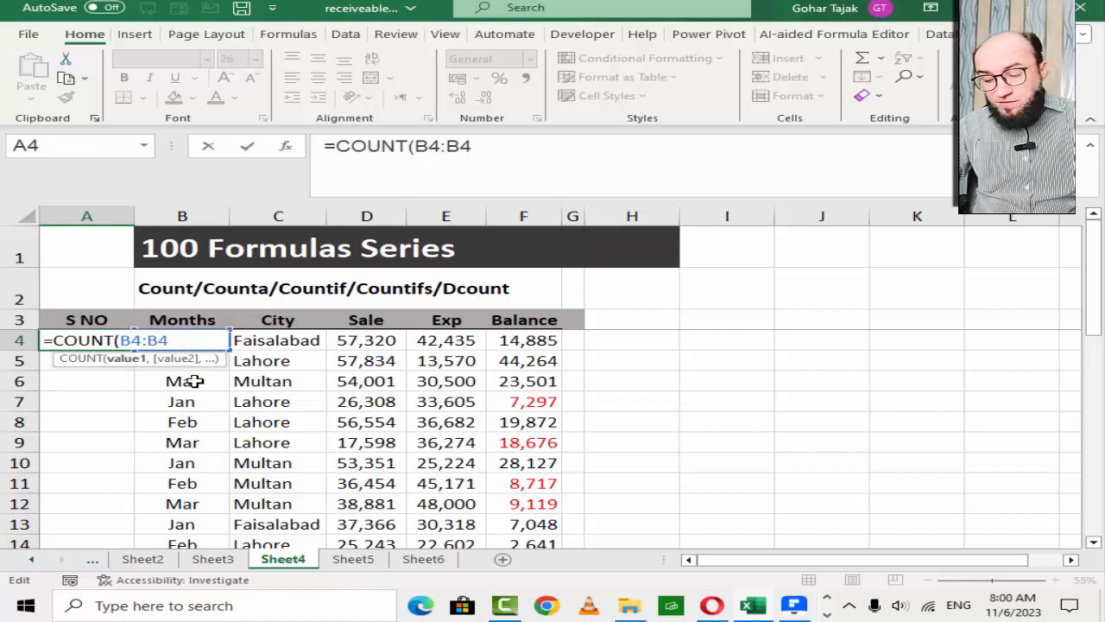
pyautogui.press('F4')
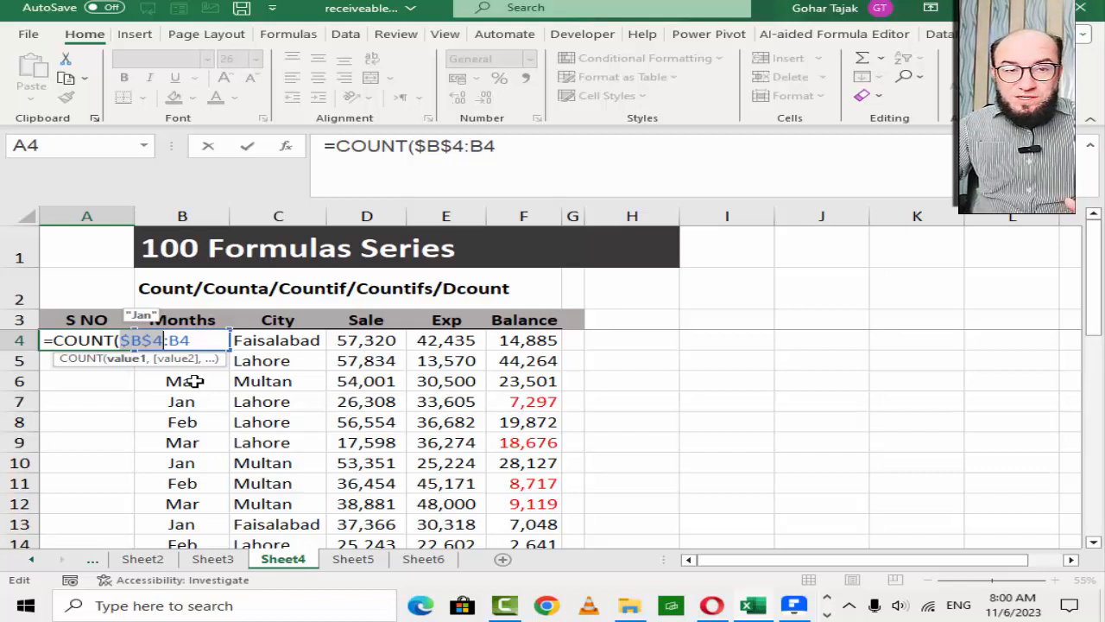
pyautogui.press('Return')
pyautogui.press('Up')
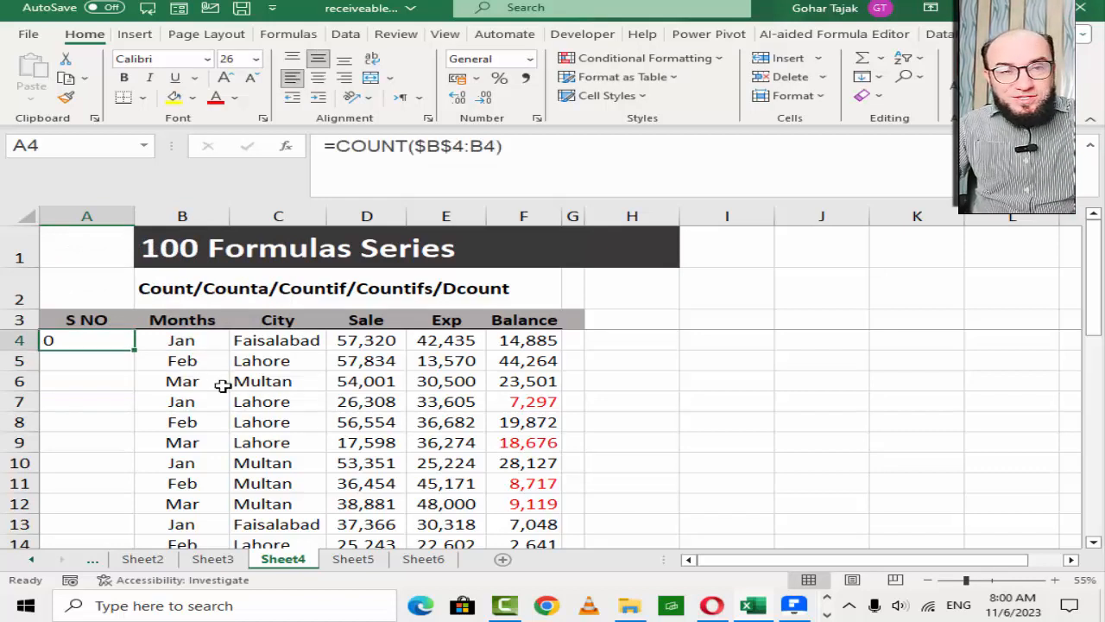
pyautogui.moveTo(134, 348); pyautogui.dragTo(111, 530)
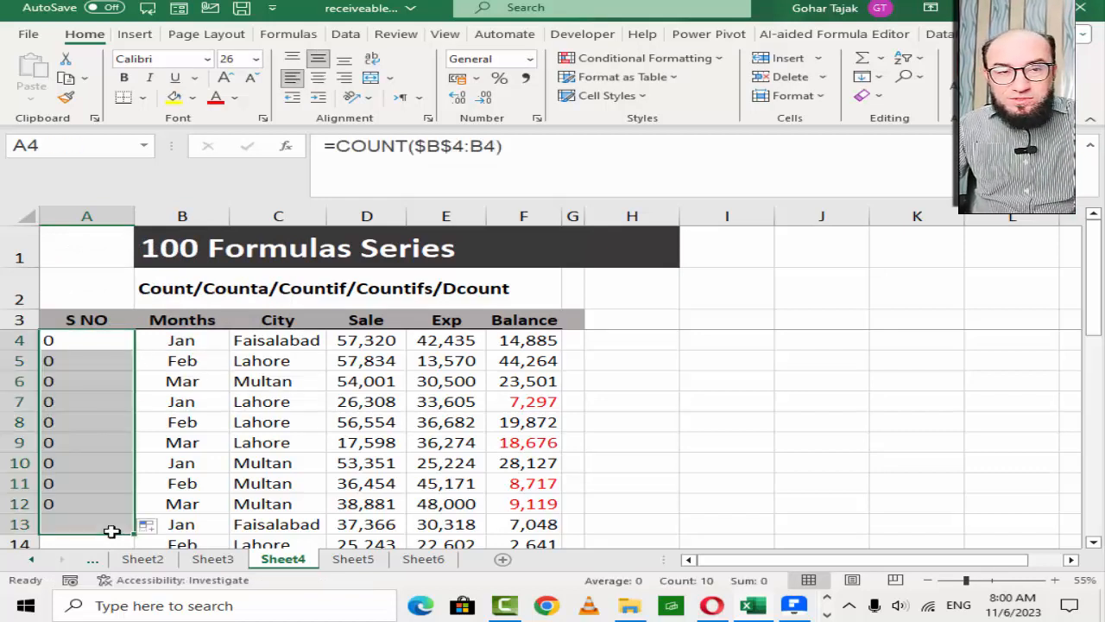
# - Replace the months in B4:B8 with the numbers 152, 1525, 152, 252 and 52 to test the COUNT formulas
pyautogui.click(177, 345)
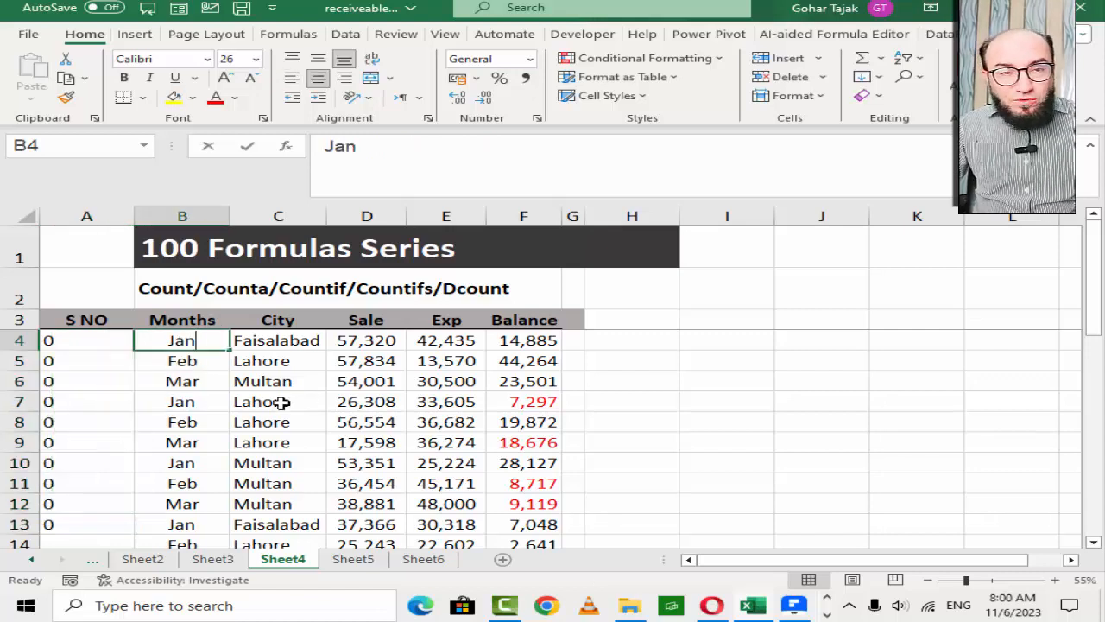
pyautogui.write('152')
pyautogui.press('Return')
pyautogui.write('1525')
pyautogui.press('Return')
pyautogui.write('1')
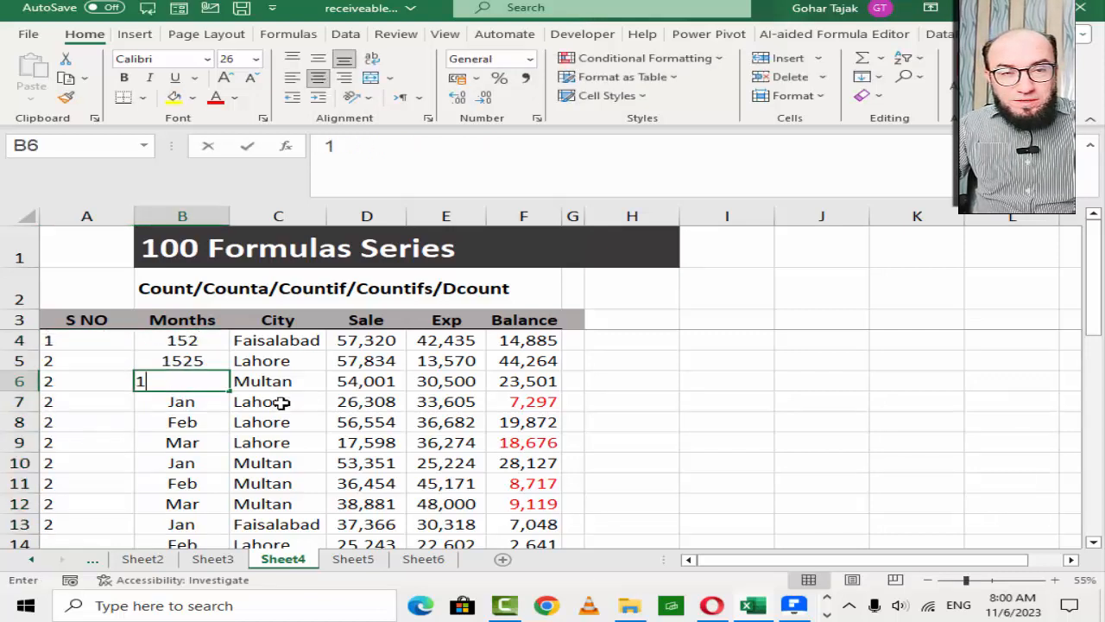
pyautogui.write('52')
pyautogui.press('Return')
pyautogui.write('252')
pyautogui.press('Return')
pyautogui.write('52')
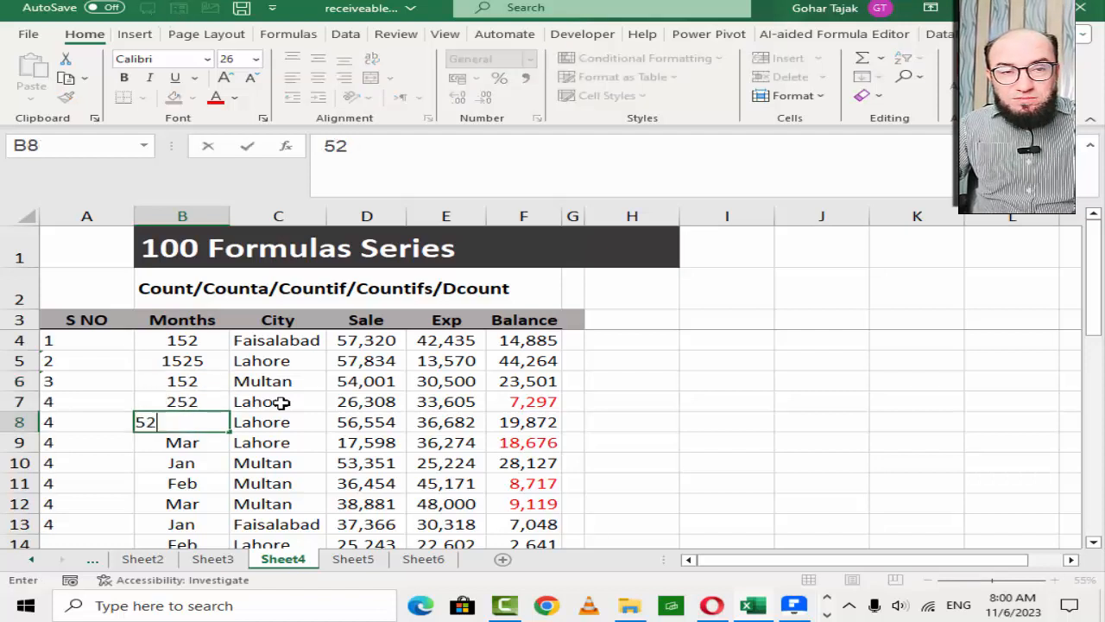
pyautogui.press('Return')
pyautogui.press('Up')
pyautogui.press('Up')
pyautogui.press('Up')
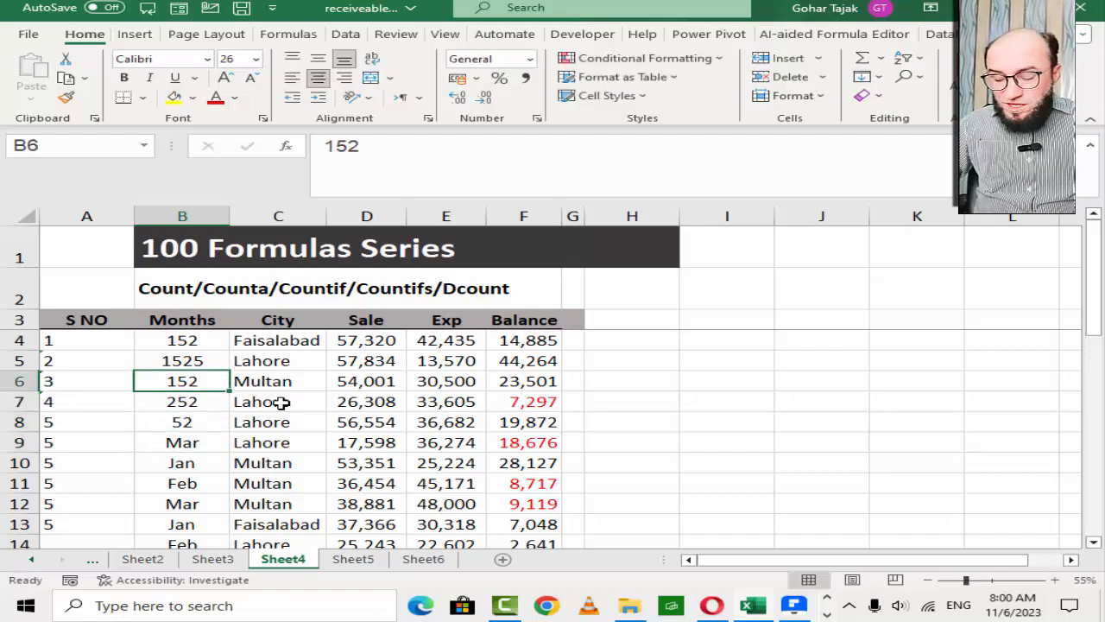
# - Undo the five test numbers entered in B4:B8 of the Months column
pyautogui.hotkey('ctrl', 'z')
pyautogui.hotkey('ctrl', 'z')
pyautogui.hotkey('ctrl', 'z')
pyautogui.hotkey('ctrl', 'z')
pyautogui.hotkey('ctrl', 'z')
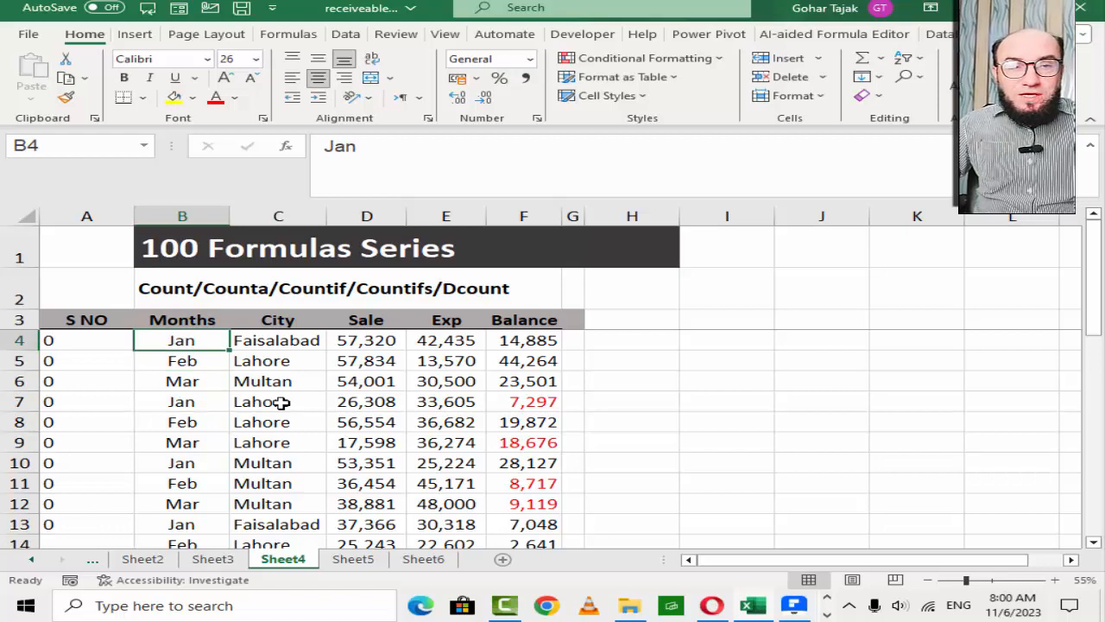
# - Change the formula in A4 from COUNT to COUNTA so it reads =COUNTA($B$4:B4)
pyautogui.press('Left')
pyautogui.press('F2')
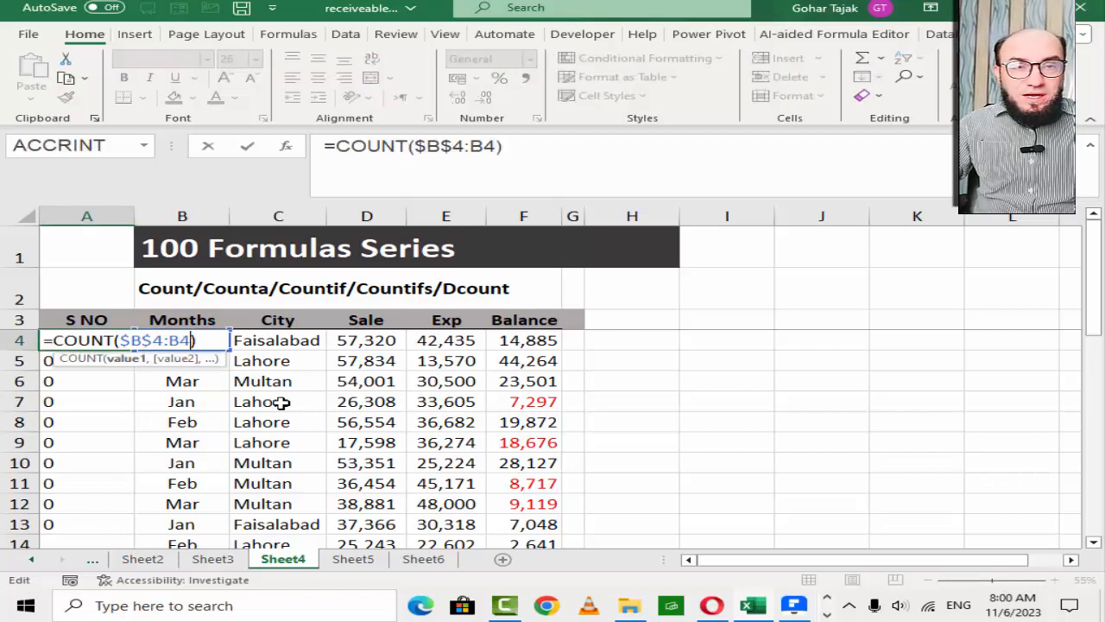
pyautogui.press('Left')
pyautogui.press('Left')
pyautogui.press('Left')
pyautogui.press('Left')
pyautogui.press('Left')
pyautogui.press('Left')
pyautogui.press('Left')
pyautogui.press('Left')
pyautogui.press('Left')
pyautogui.write('A')
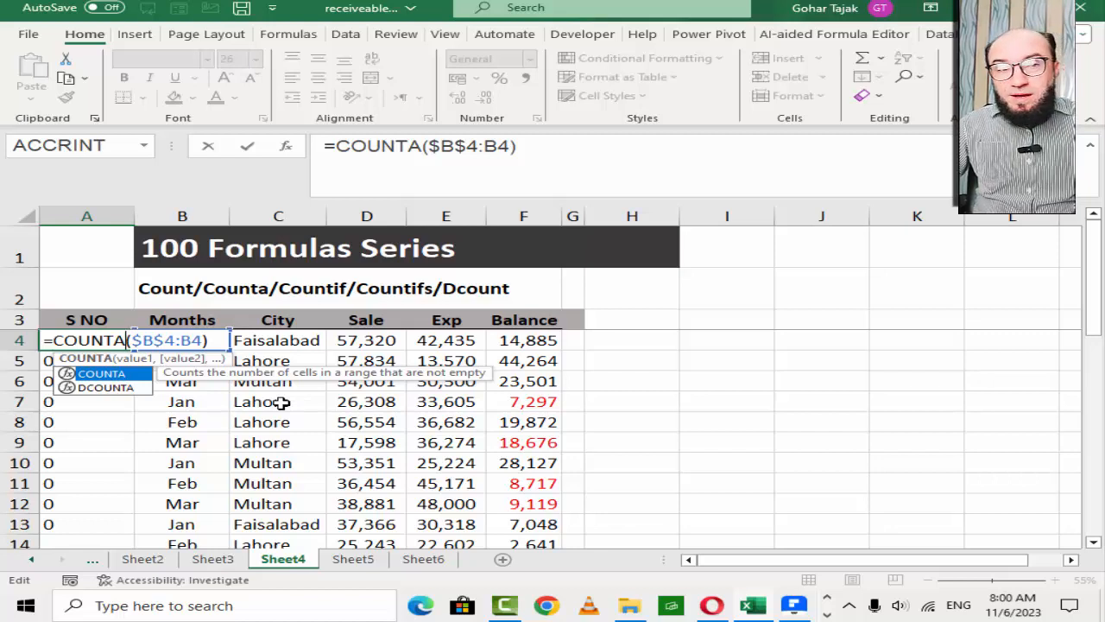
pyautogui.press('Return')
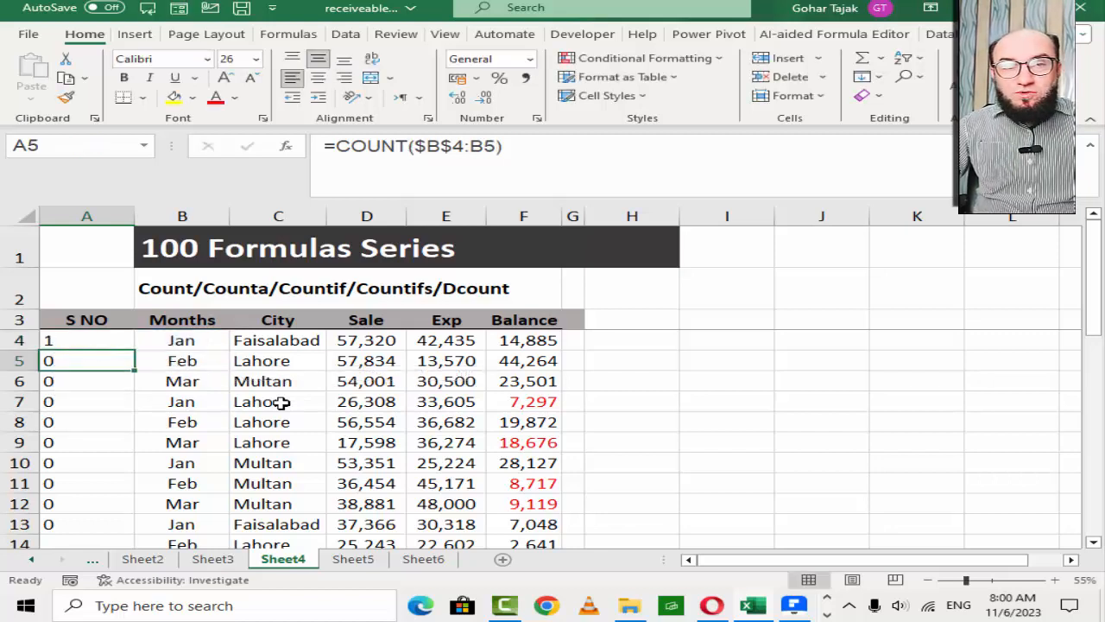
# - Fill the COUNTA formula from A4 down through A30 and center the serial numbers
pyautogui.press('Up')
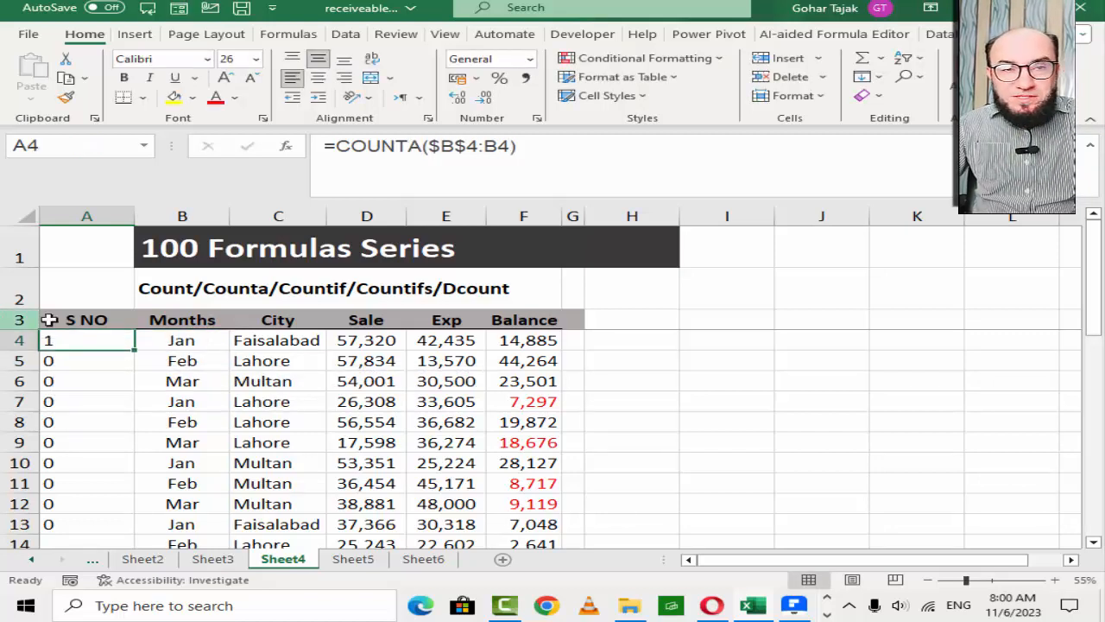
pyautogui.doubleClick(135, 350)
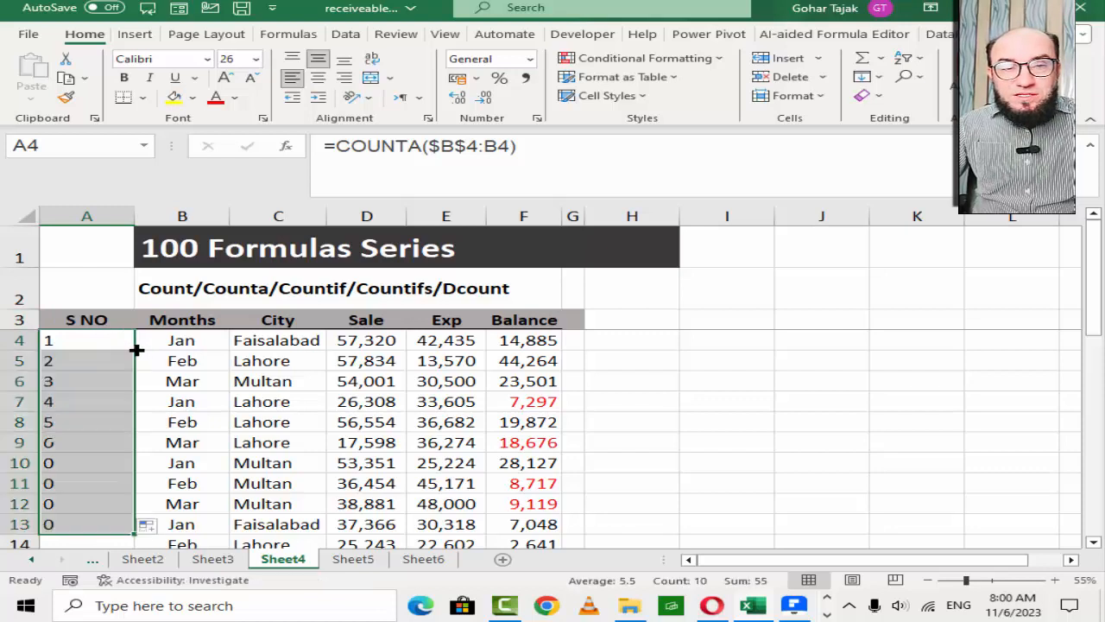
pyautogui.doubleClick(131, 529)
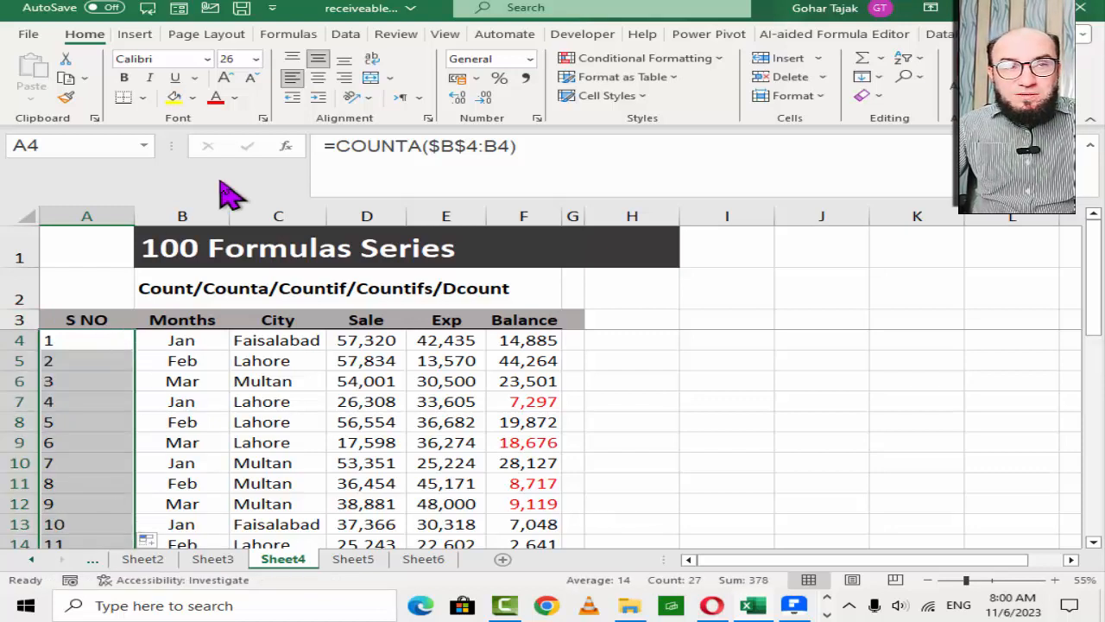
pyautogui.click(318, 78)
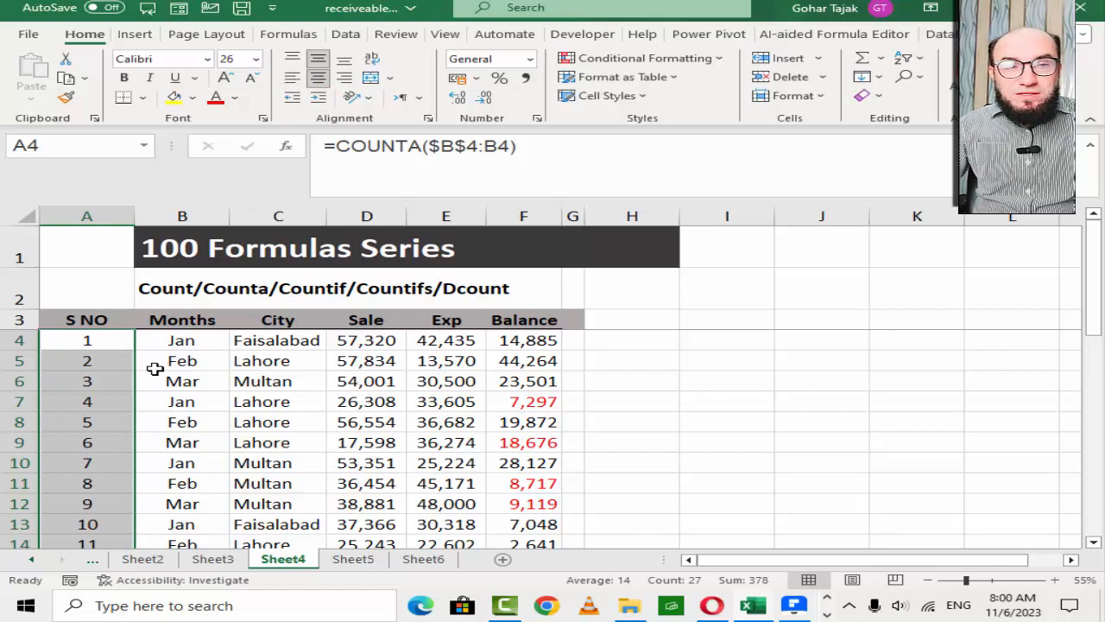
pyautogui.click(197, 339)
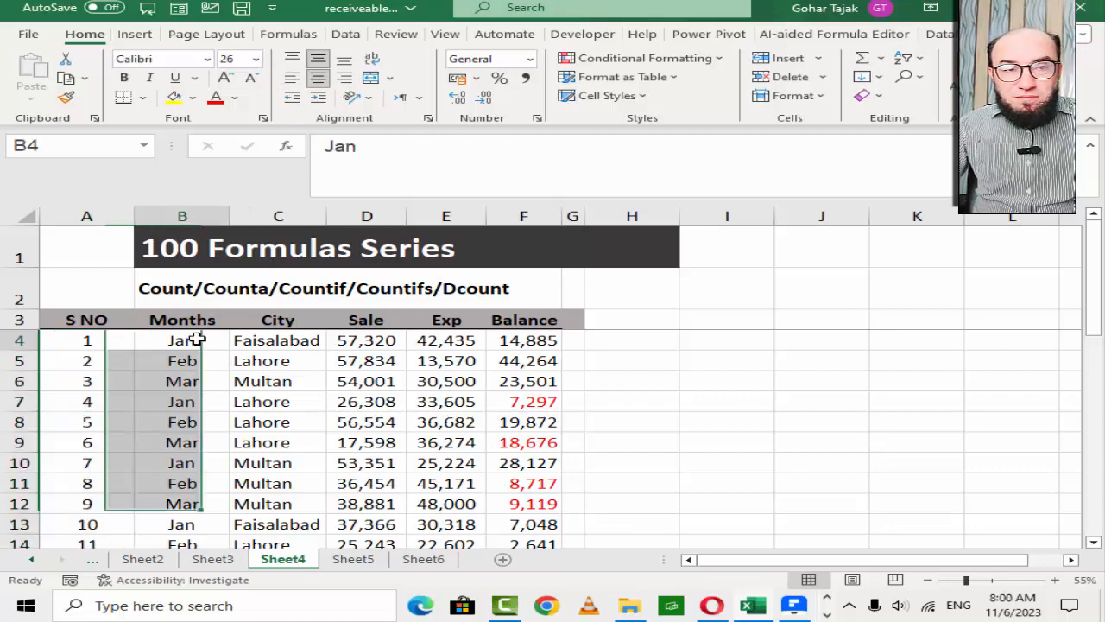
pyautogui.click(294, 340)
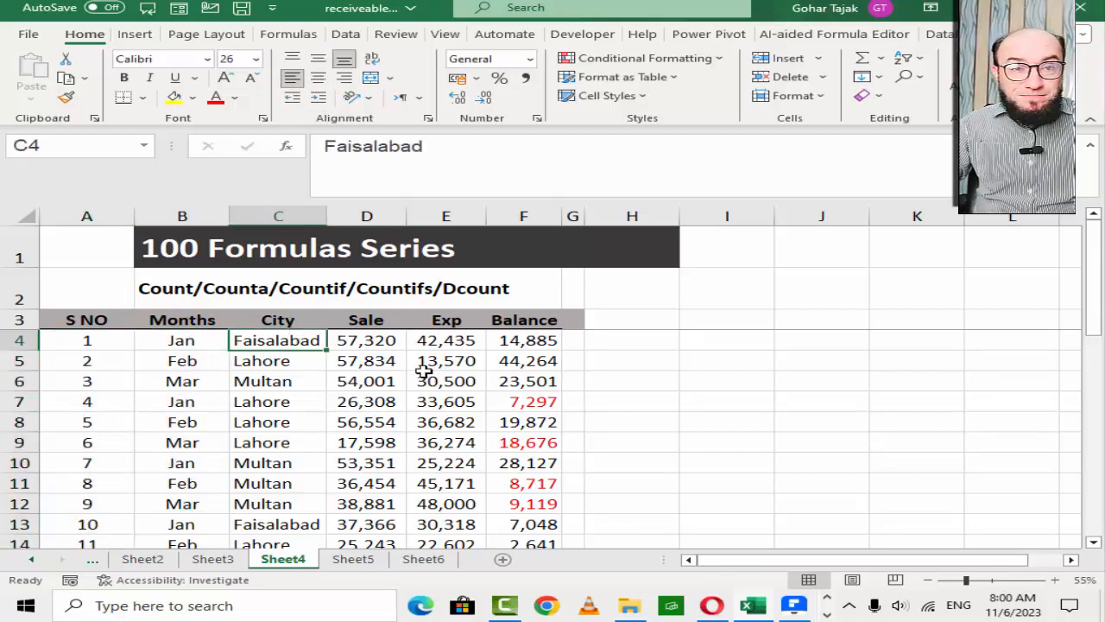
# - Examine the COUNTA formula in A4 and its anchored range $B$4:B4
pyautogui.press('Left')
pyautogui.press('Left')
pyautogui.press('F2')
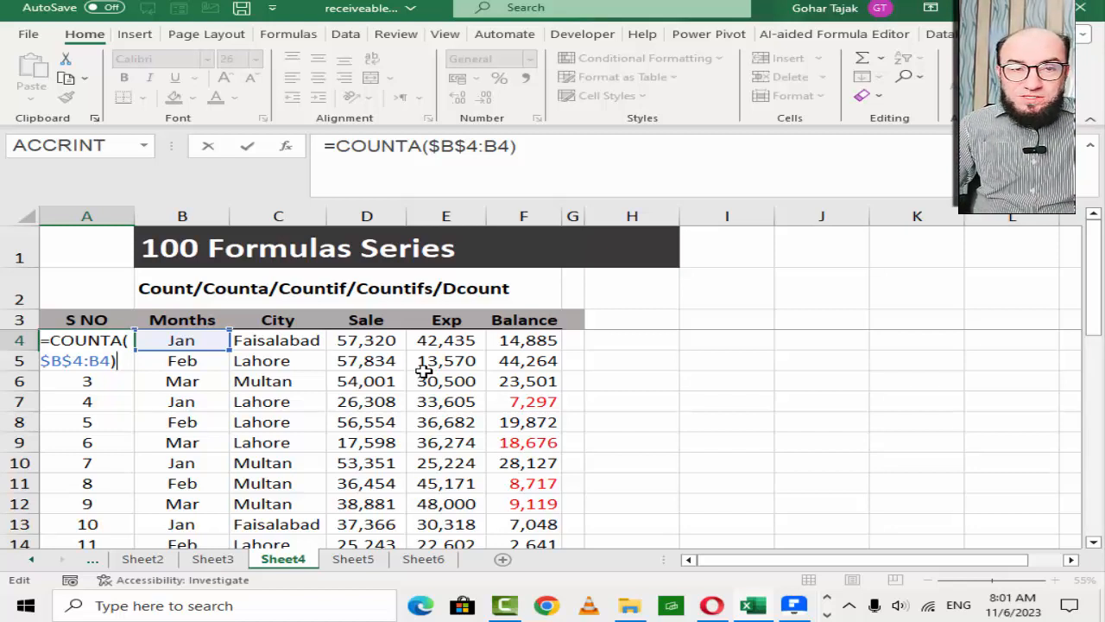
pyautogui.press('Return')
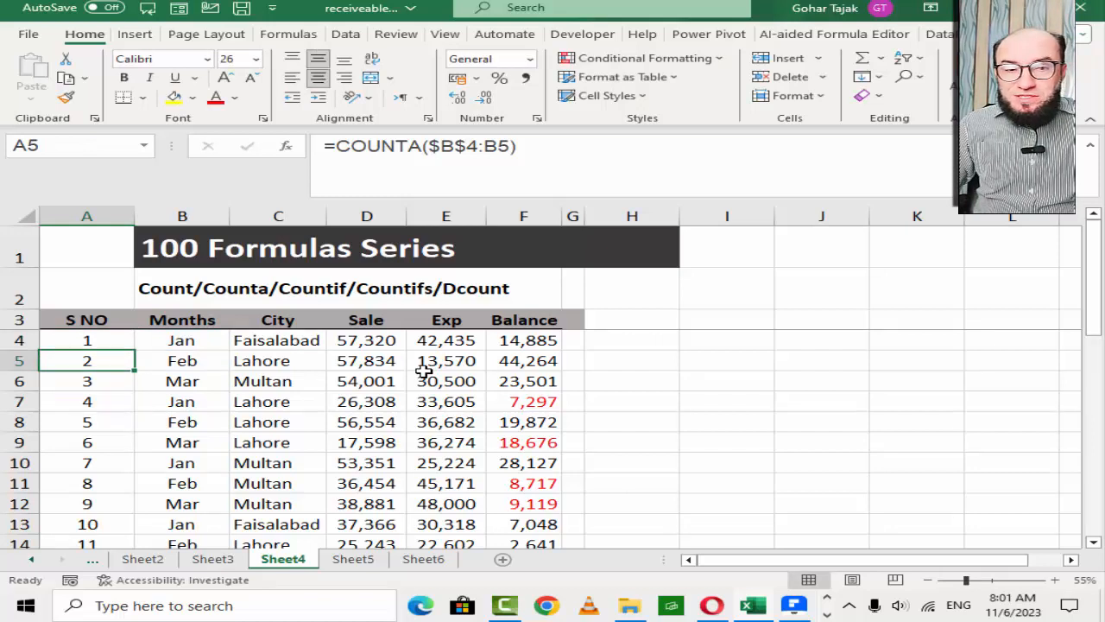
pyautogui.press('Up')
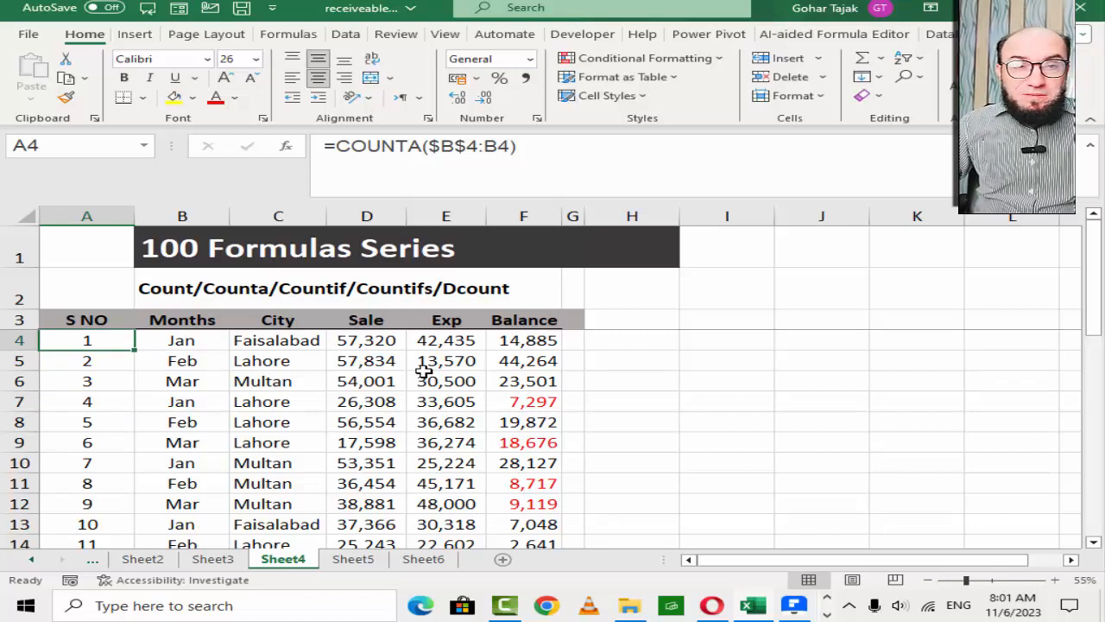
pyautogui.press('F2')
pyautogui.press('Left')
pyautogui.press('Left')
pyautogui.press('Left')
pyautogui.press('Left')
pyautogui.press('Left')
pyautogui.press('Left')
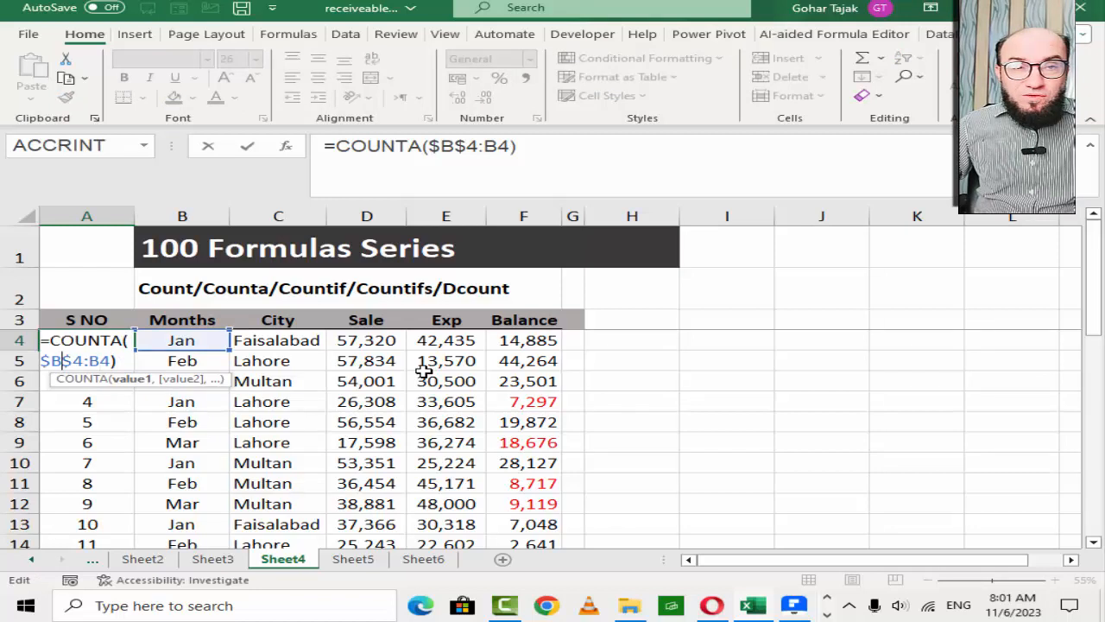
pyautogui.press('Return')
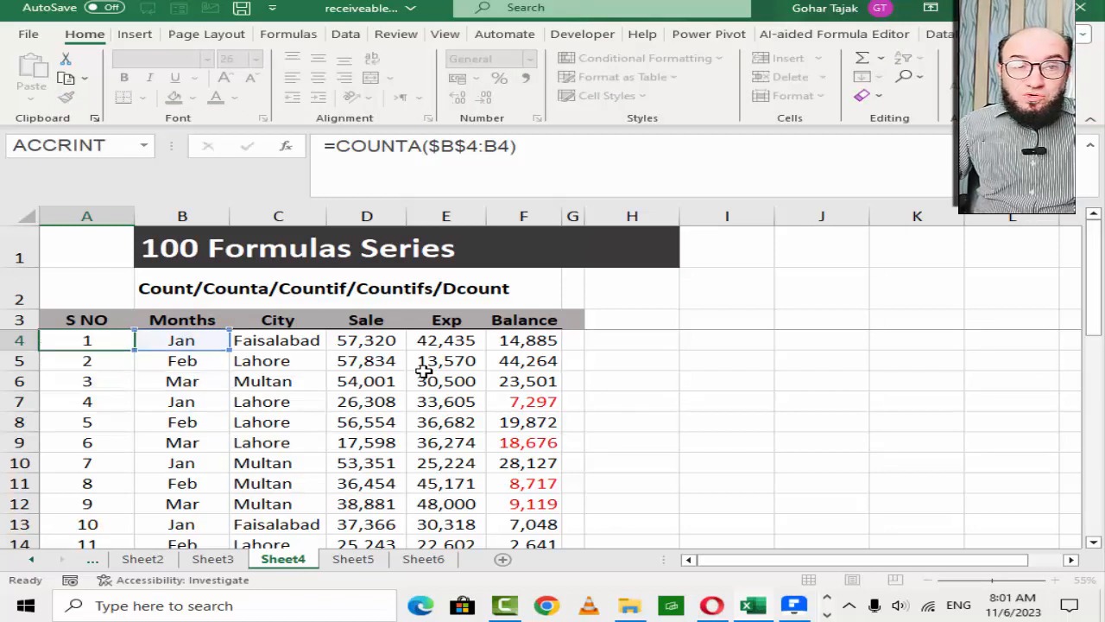
pyautogui.press('Down')
pyautogui.press('Up')
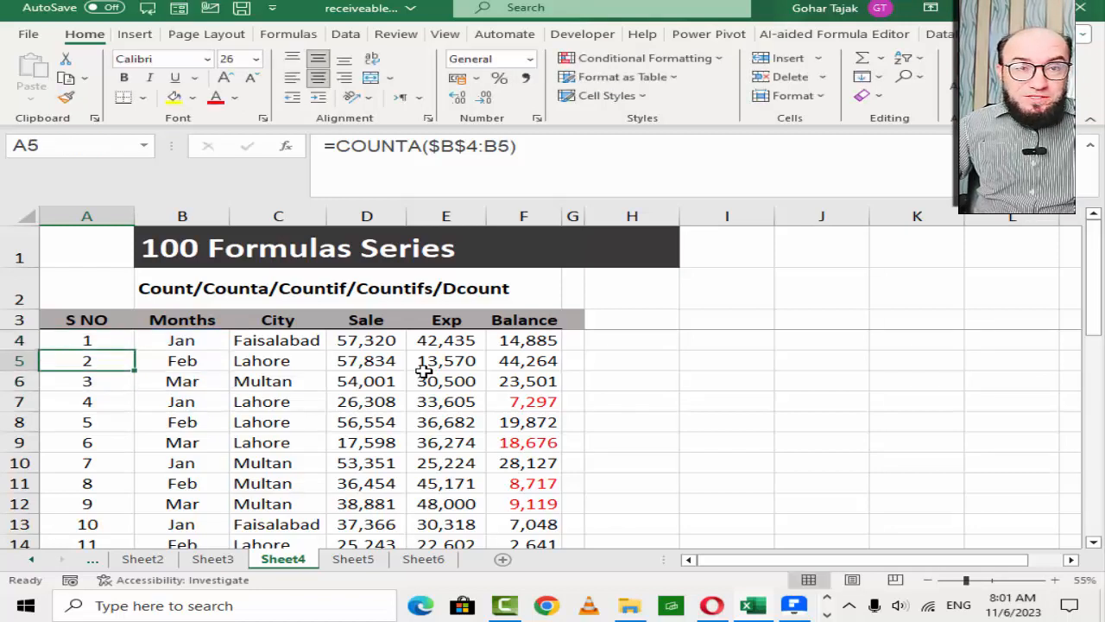
pyautogui.press('Up')
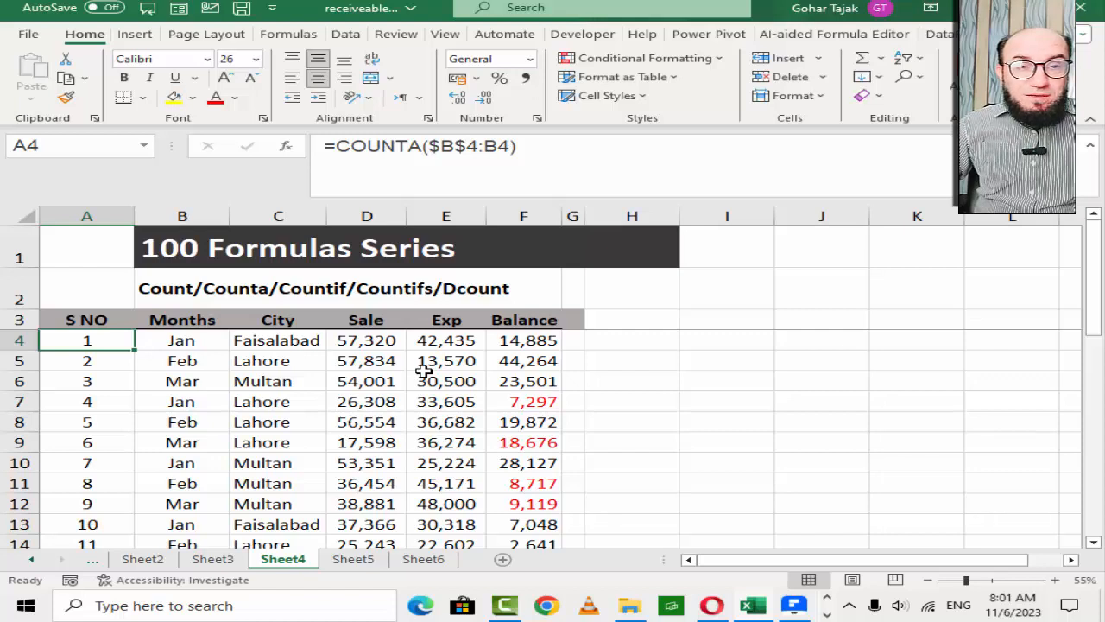
pyautogui.press('F2')
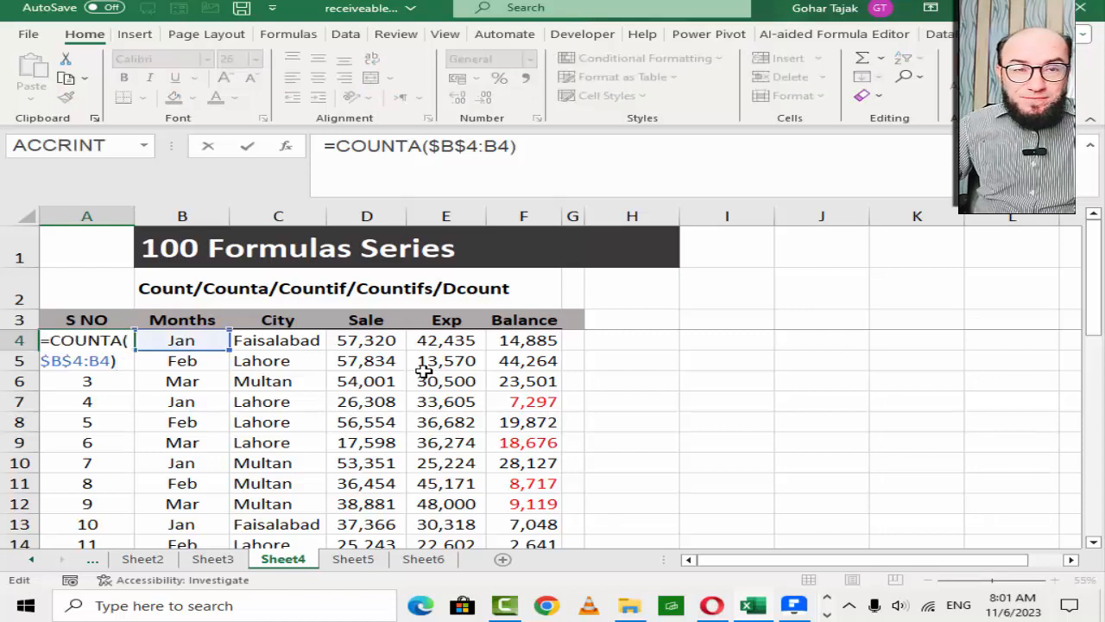
pyautogui.press('Escape')
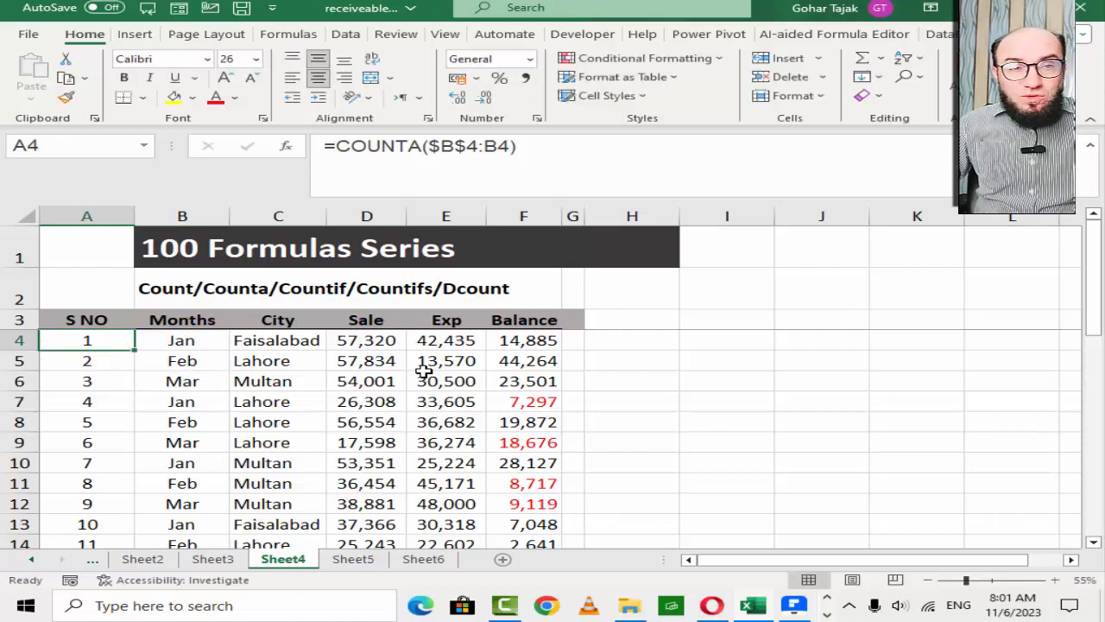
# - Make the starting reference in A4's COUNTA formula relative so it reads =COUNTA(B4:B4)
pyautogui.click(197, 338)
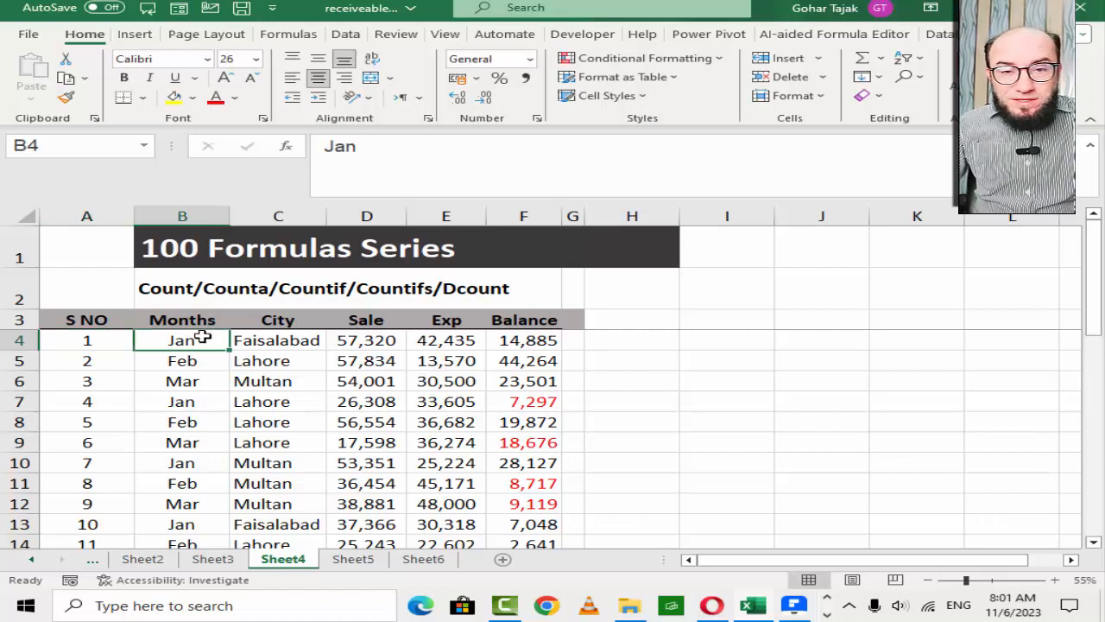
pyautogui.press('Left')
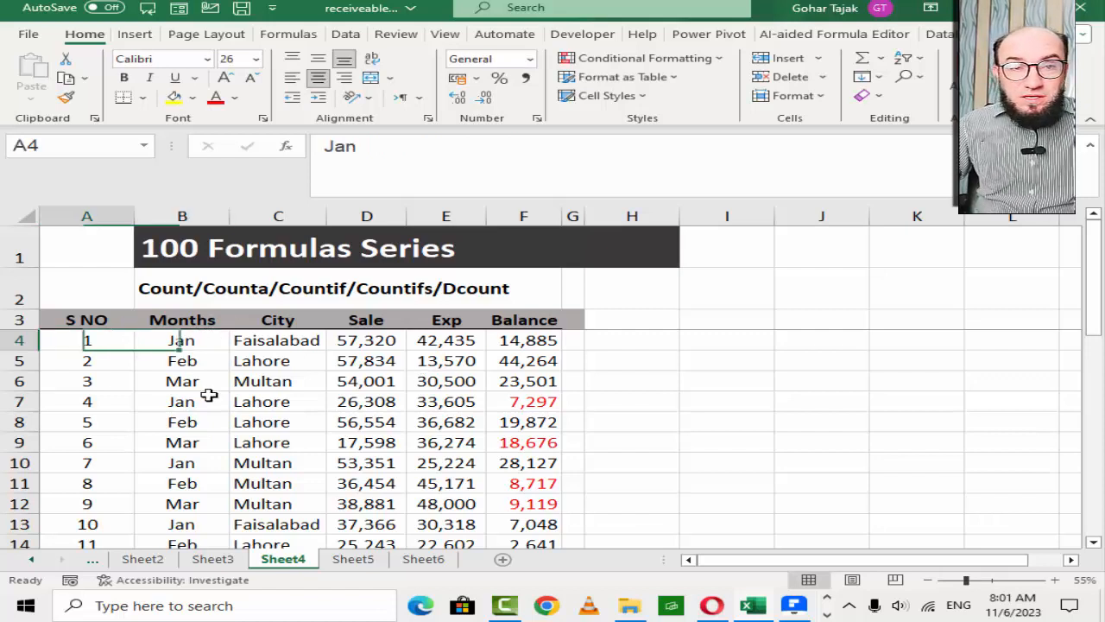
pyautogui.press('F2')
pyautogui.press('Left')
pyautogui.press('Left')
pyautogui.press('Left')
pyautogui.press('Left')
pyautogui.press('Left')
pyautogui.press('Left')
pyautogui.press('Left')
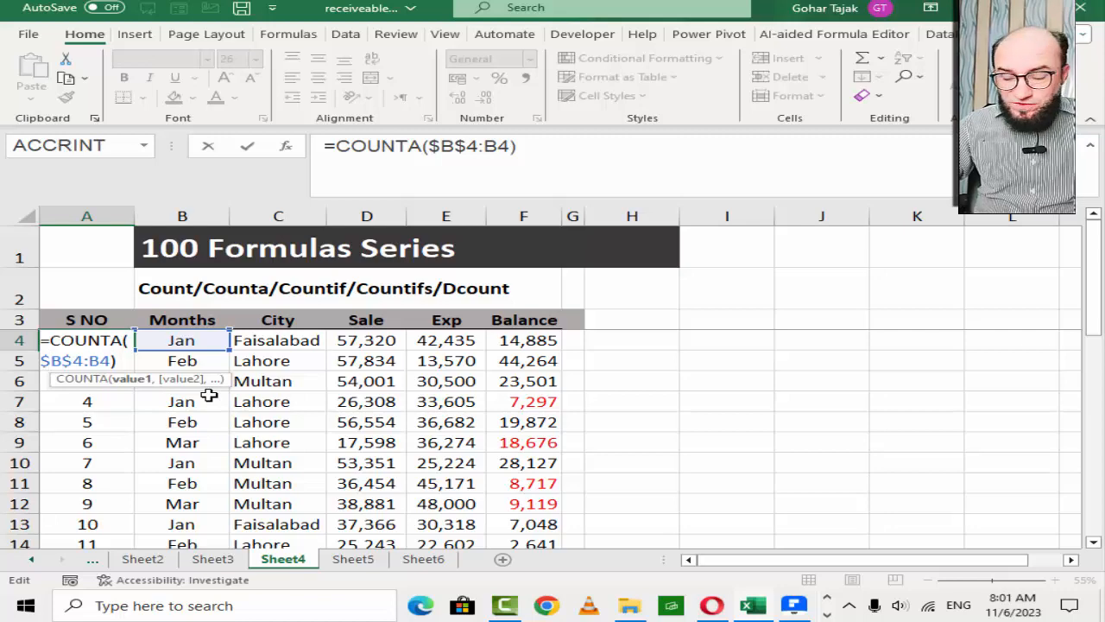
pyautogui.press('F4')
pyautogui.press('F4')
pyautogui.press('F4')
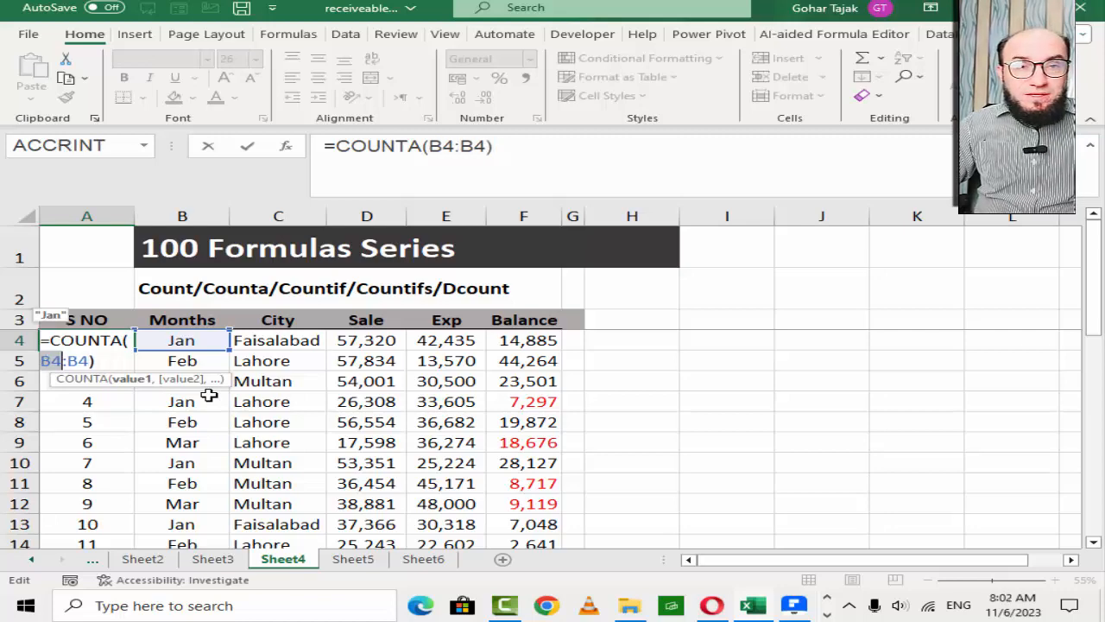
pyautogui.hotkey('ctrl', 'Return')
# - Fill the relative COUNTA formula from A4 down through A30 in the S NO column
pyautogui.hotkey('ctrl', 'shift', 'Down')
pyautogui.hotkey('ctrl', 'd')
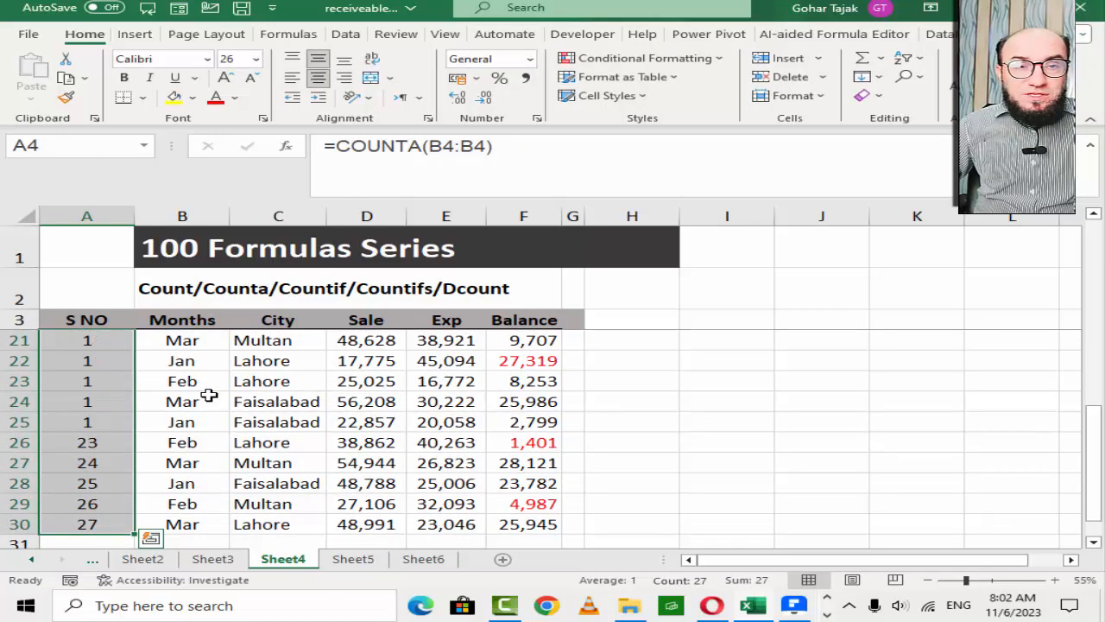
pyautogui.hotkey('ctrl', 'Up')
pyautogui.press('Down')
pyautogui.press('Down')
pyautogui.press('Up')
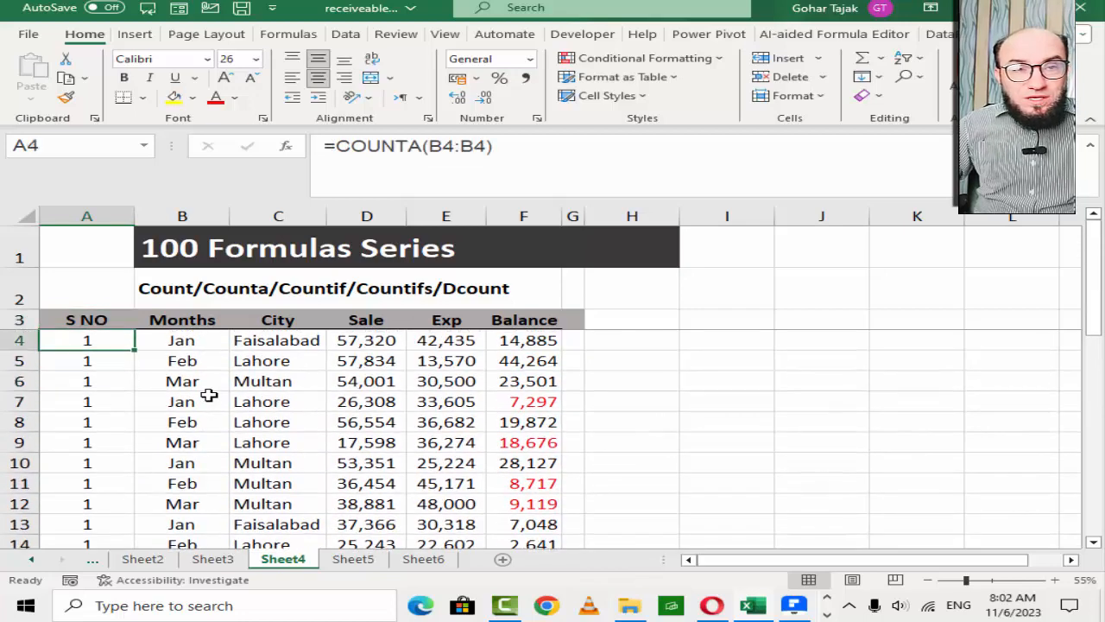
# - Examine the range references of the relative COUNTA formulas in cells A5 through A17, one by one
pyautogui.press('Down')
pyautogui.press('F2')
pyautogui.press('Return')
pyautogui.press('F2')
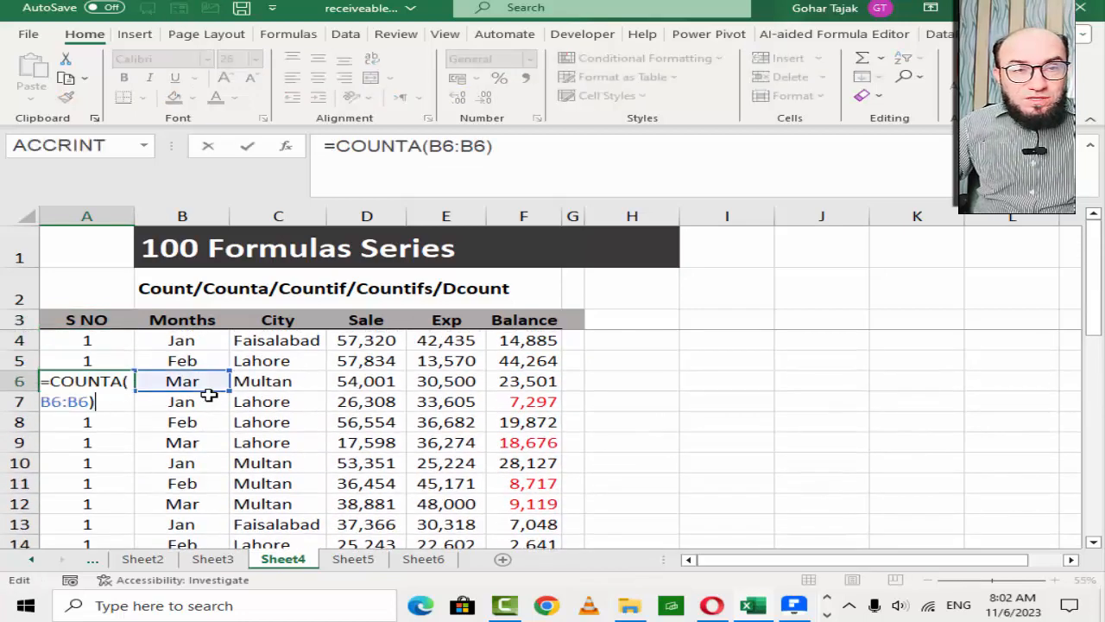
pyautogui.press('Return')
pyautogui.press('F2')
pyautogui.press('Return')
pyautogui.press('F2')
pyautogui.press('Return')
pyautogui.press('F2')
pyautogui.press('Return')
pyautogui.press('F2')
pyautogui.press('Return')
pyautogui.press('F2')
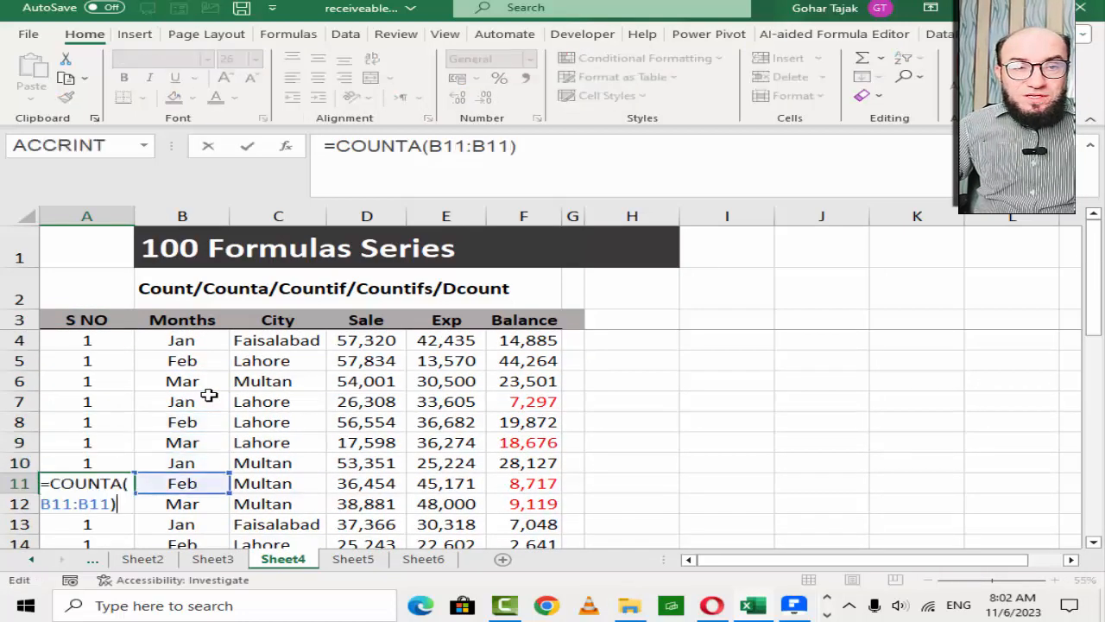
pyautogui.press('Return')
pyautogui.press('F2')
pyautogui.press('Return')
pyautogui.press('F2')
pyautogui.press('Return')
pyautogui.press('F2')
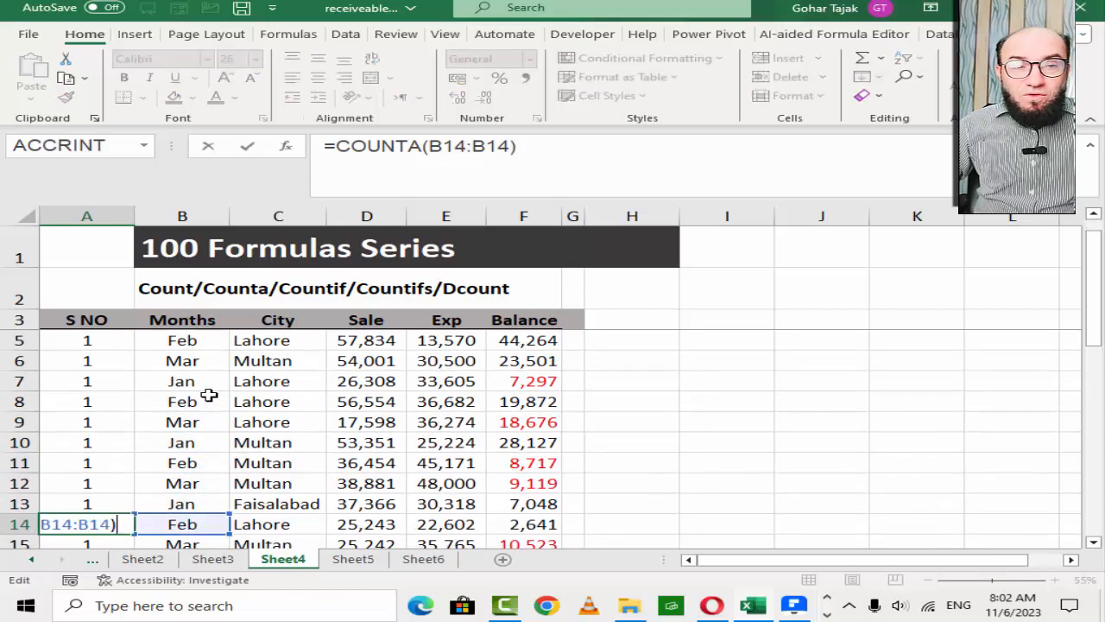
pyautogui.press('Return')
pyautogui.press('F2')
pyautogui.press('Return')
pyautogui.press('F2')
pyautogui.press('Return')
pyautogui.press('F2')
pyautogui.press('Escape')
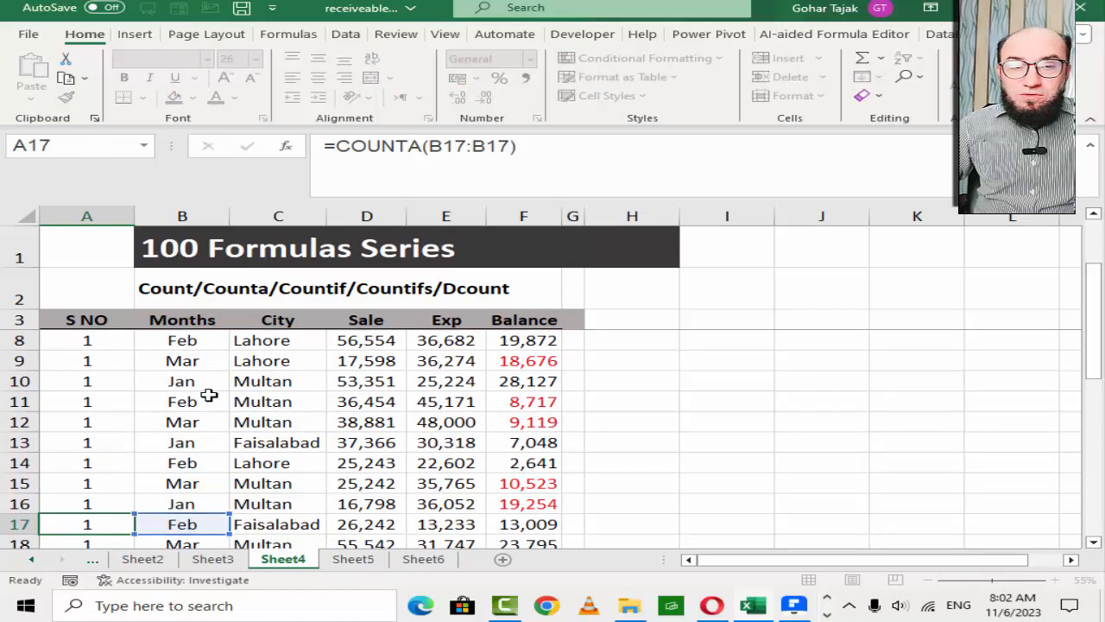
# - Make the first B4 reference in A4 absolute so the formula reads =COUNTA($B$4:B4)
pyautogui.hotkey('ctrl', 'Up')
pyautogui.press('Down')
pyautogui.press('Down')
pyautogui.press('Up')
pyautogui.press('F2')
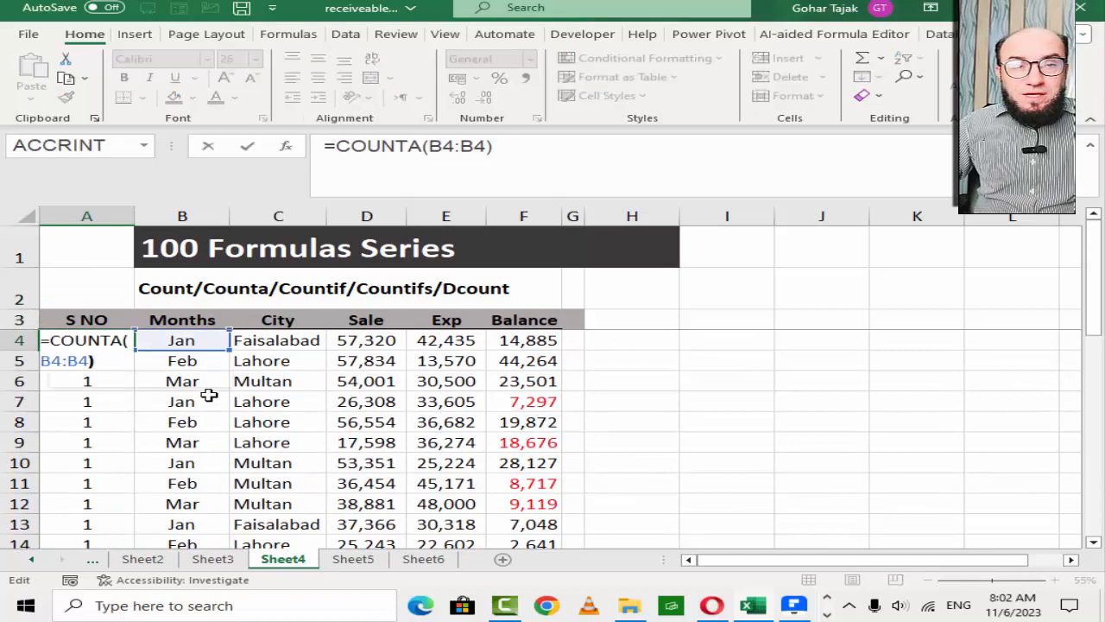
pyautogui.press('Left')
pyautogui.press('Left')
pyautogui.press('Left')
pyautogui.press('Left')
pyautogui.press('Right')
pyautogui.press('Right')
pyautogui.press('Right')
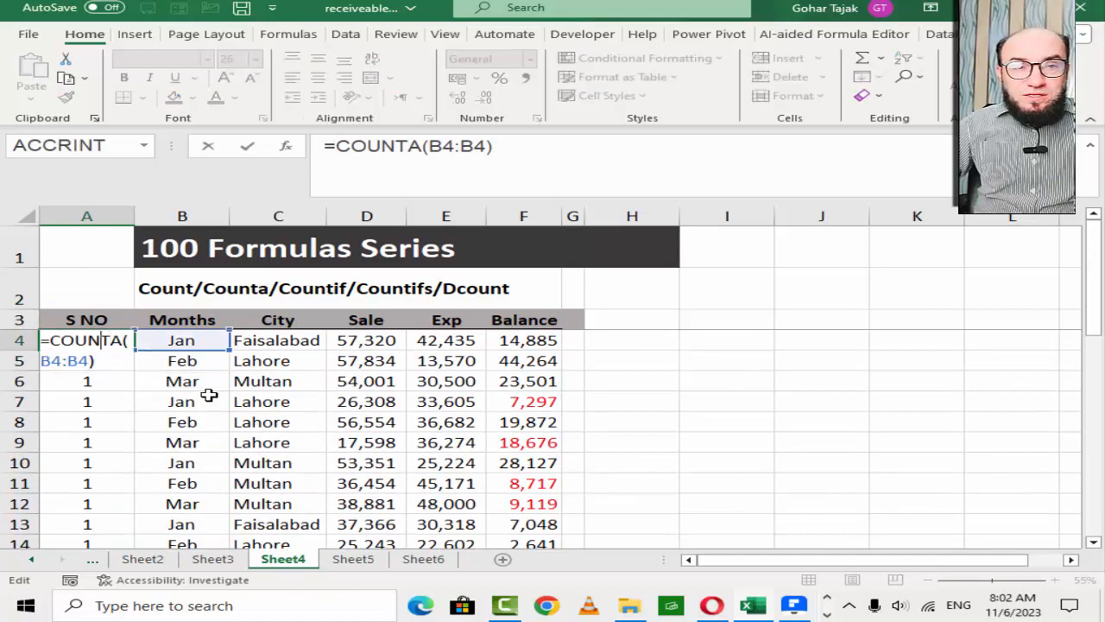
pyautogui.press('Left')
pyautogui.press('Left')
pyautogui.press('Left')
pyautogui.press('Left')
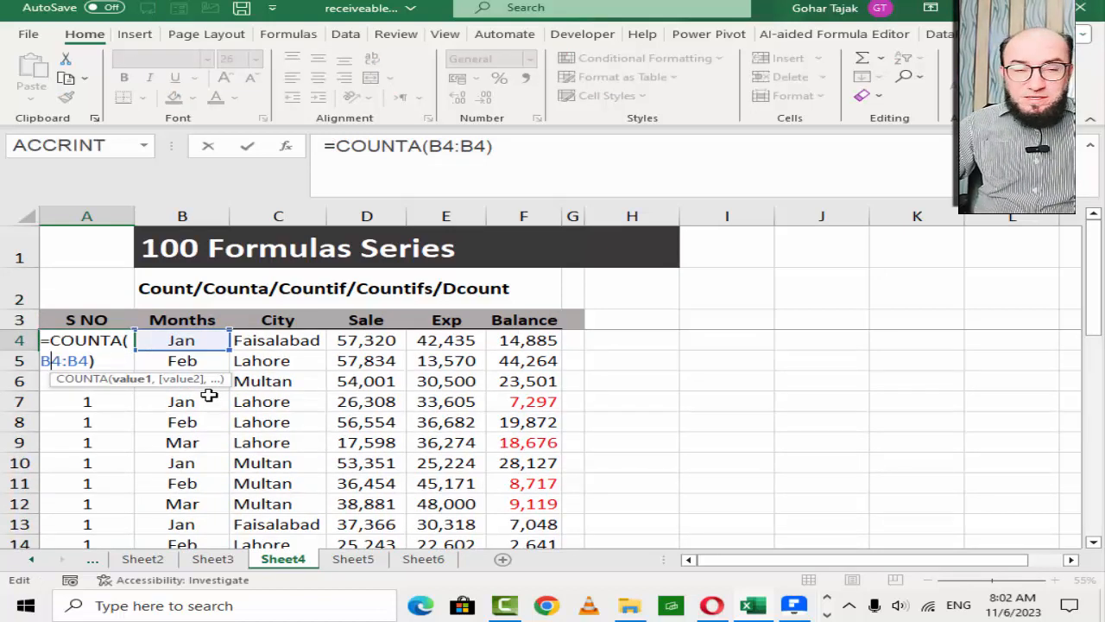
pyautogui.press('F4')
pyautogui.press('Return')
# - Fill the anchored COUNTA formula from A4 down through A30 to number the rows
pyautogui.press('Up')
pyautogui.hotkey('ctrl', 'shift', 'Down')
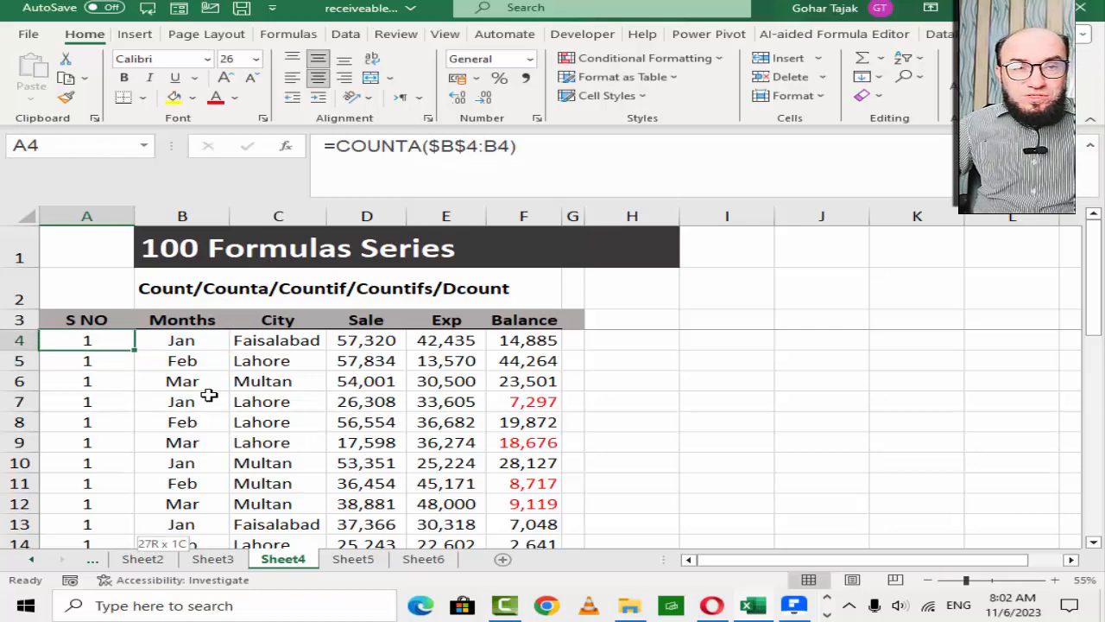
pyautogui.hotkey('ctrl', 'd')
pyautogui.press('Up')
pyautogui.press('Up')
pyautogui.press('Down')
pyautogui.press('Down')
pyautogui.press('Down')
pyautogui.scroll(1, 209, 394)
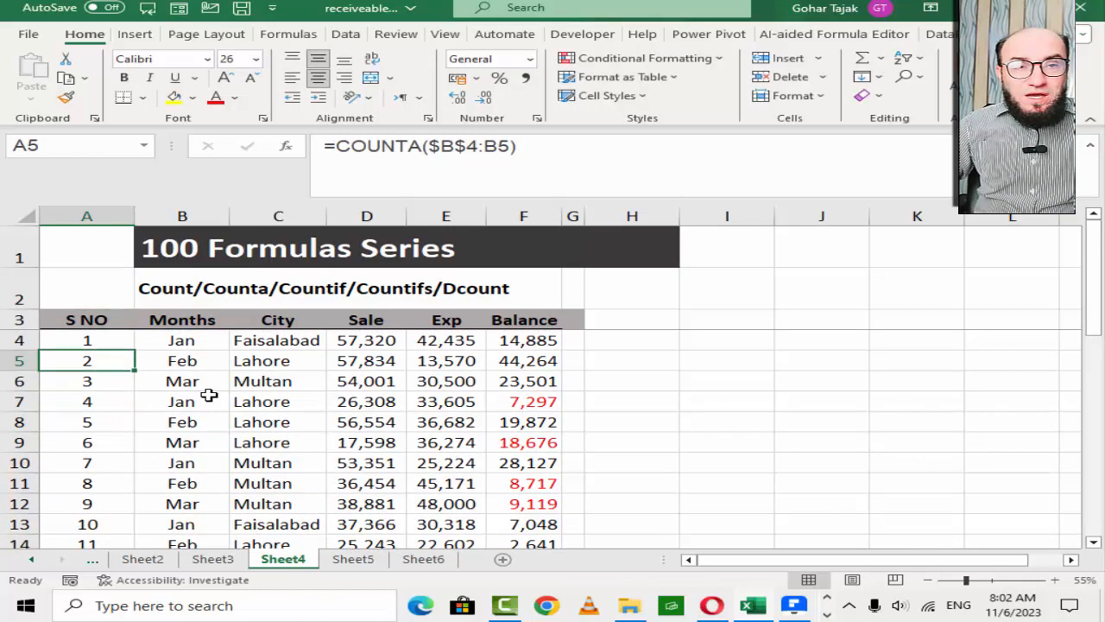
# - Extend and shrink a selection from B4 down to B13 in the Months column to illustrate the expanding range
pyautogui.press('Up')
pyautogui.press('Right')
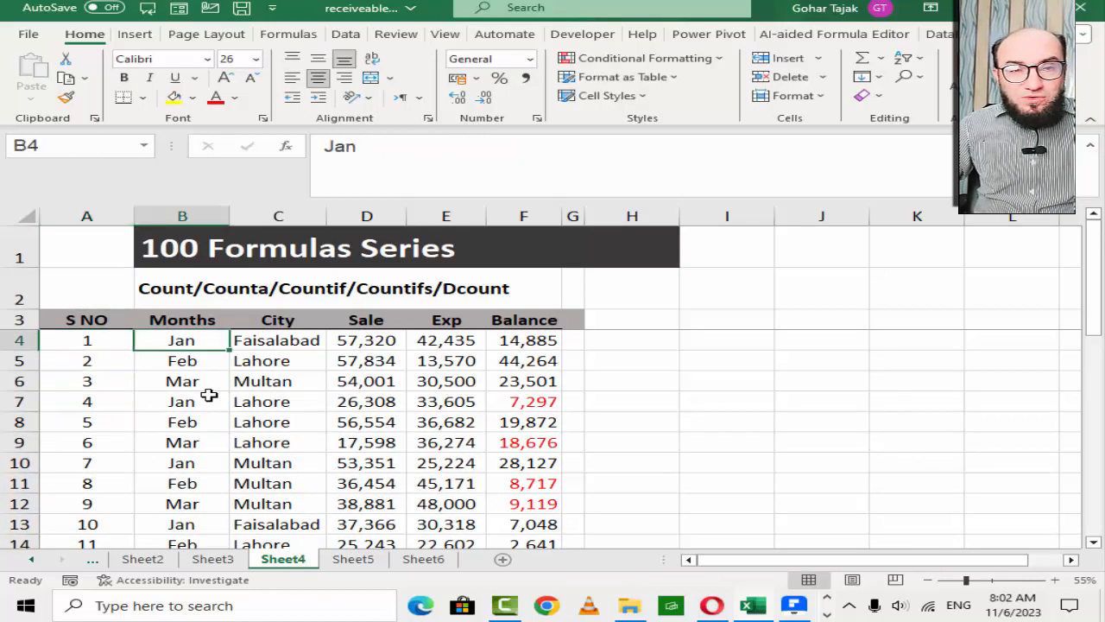
pyautogui.hotkey('shift', 'Down')
pyautogui.hotkey('shift', 'Down')
pyautogui.hotkey('shift', 'Down')
pyautogui.hotkey('shift', 'Down')
pyautogui.hotkey('shift', 'Down')
pyautogui.hotkey('shift', 'Down')
pyautogui.hotkey('shift', 'Down')
pyautogui.hotkey('shift', 'Down')
pyautogui.hotkey('shift', 'Down')
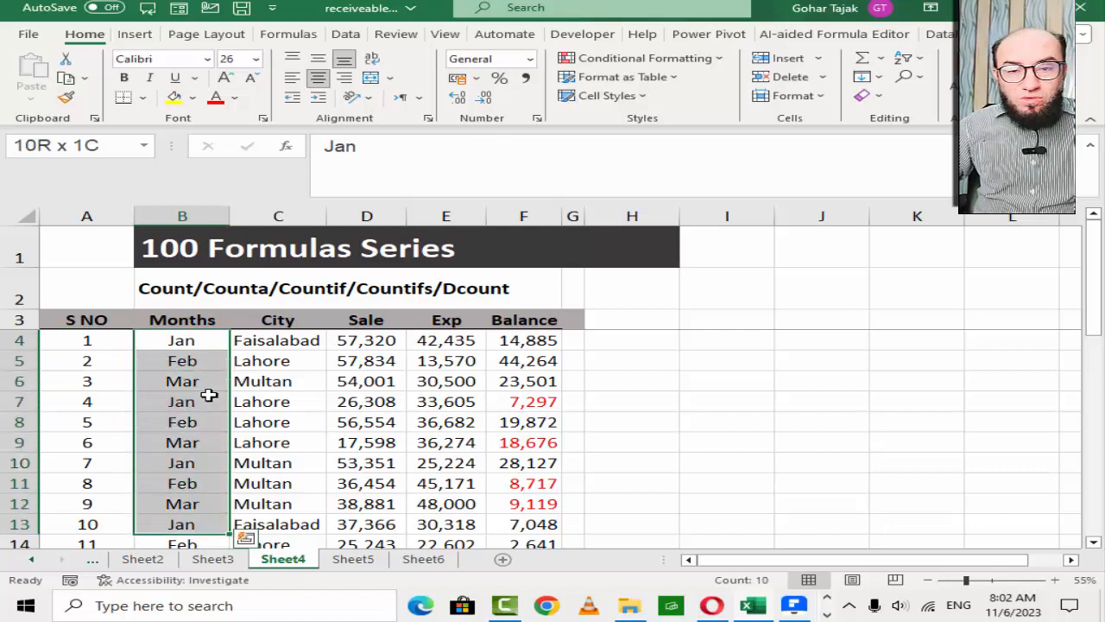
pyautogui.hotkey('shift', 'Up')
pyautogui.hotkey('shift', 'Up')
pyautogui.hotkey('shift', 'Up')
pyautogui.hotkey('shift', 'Up')
pyautogui.hotkey('shift', 'Up')
pyautogui.hotkey('shift', 'Up')
pyautogui.hotkey('shift', 'Up')
pyautogui.hotkey('shift', 'Up')
pyautogui.hotkey('shift', 'Up')
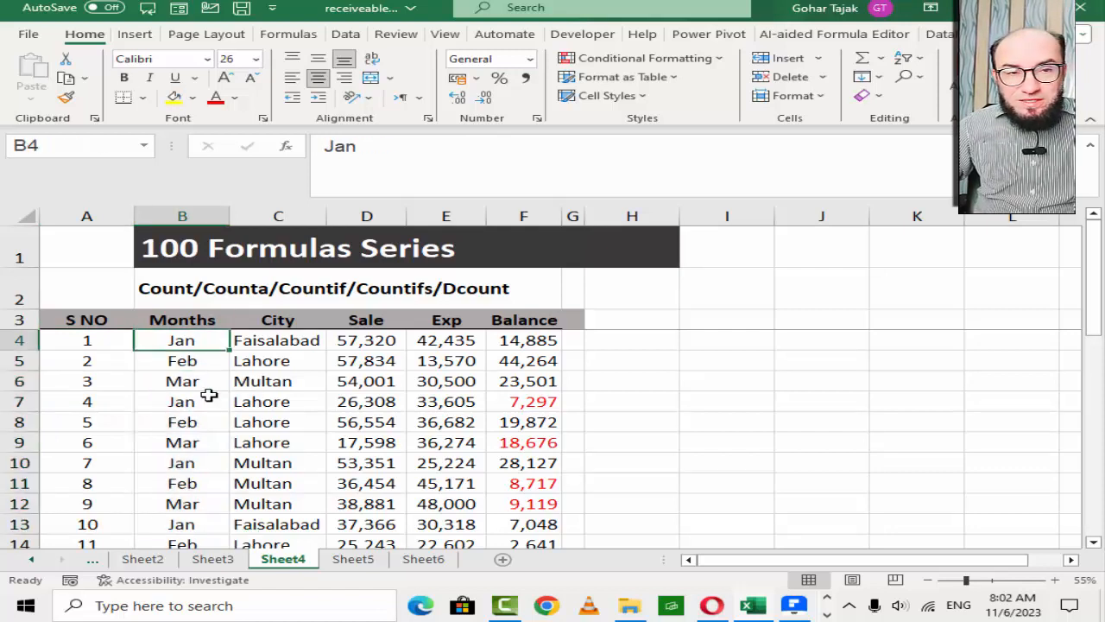
pyautogui.hotkey('shift', 'Down')
pyautogui.hotkey('shift', 'Down')
pyautogui.hotkey('shift', 'Down')
pyautogui.hotkey('shift', 'Down')
pyautogui.hotkey('shift', 'Down')
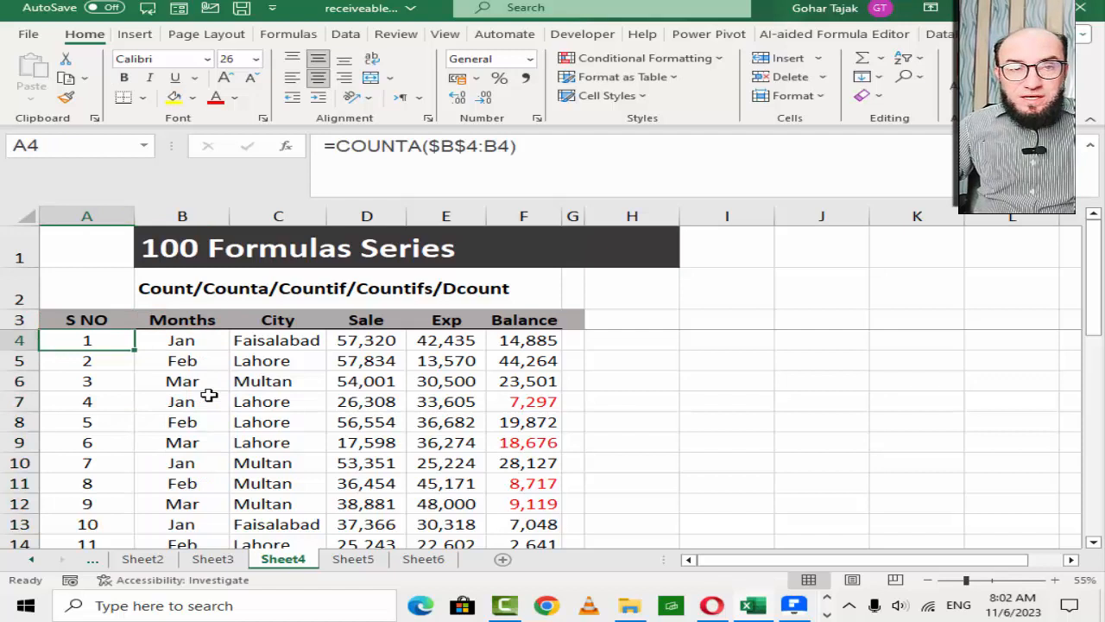
# - Examine the range references of the anchored COUNTA formulas in cells A4 through A15, one by one
pyautogui.press('F2')
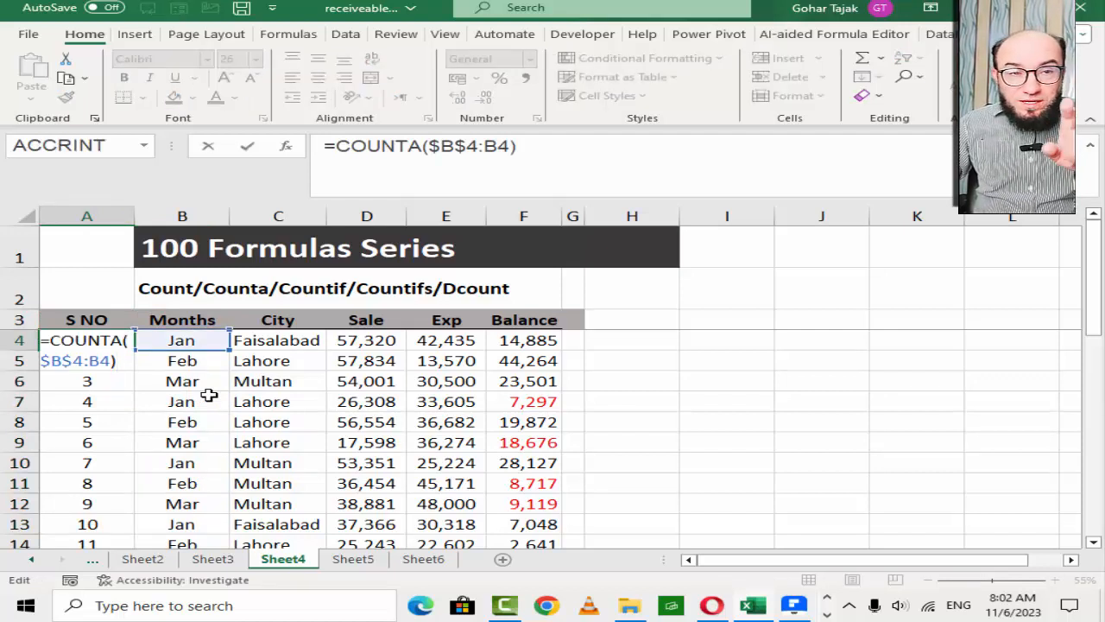
pyautogui.press('Return')
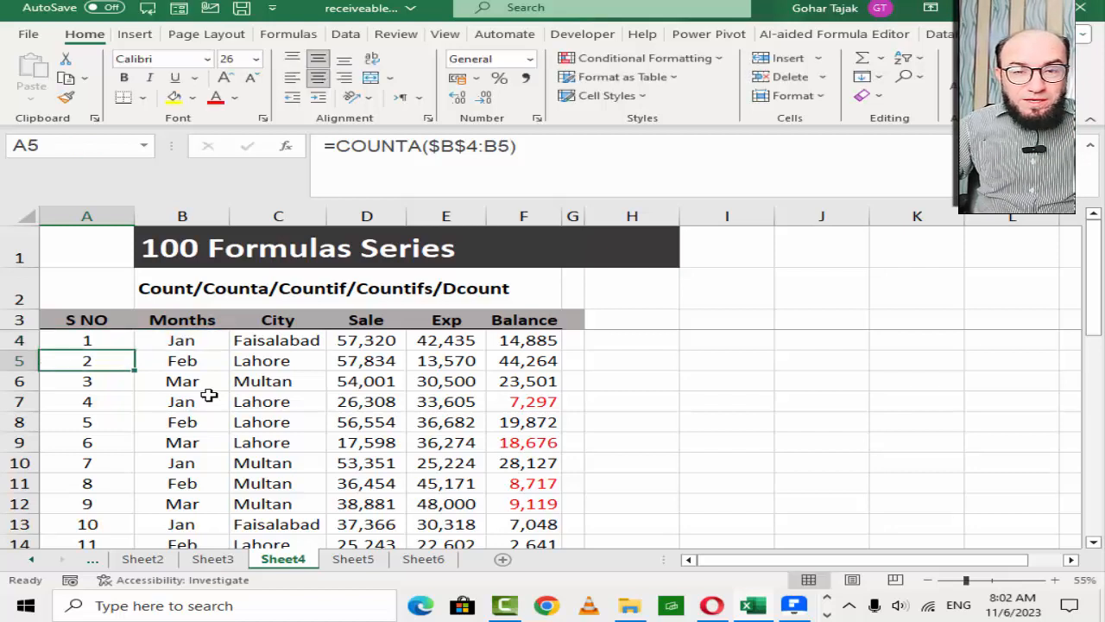
pyautogui.press('F2')
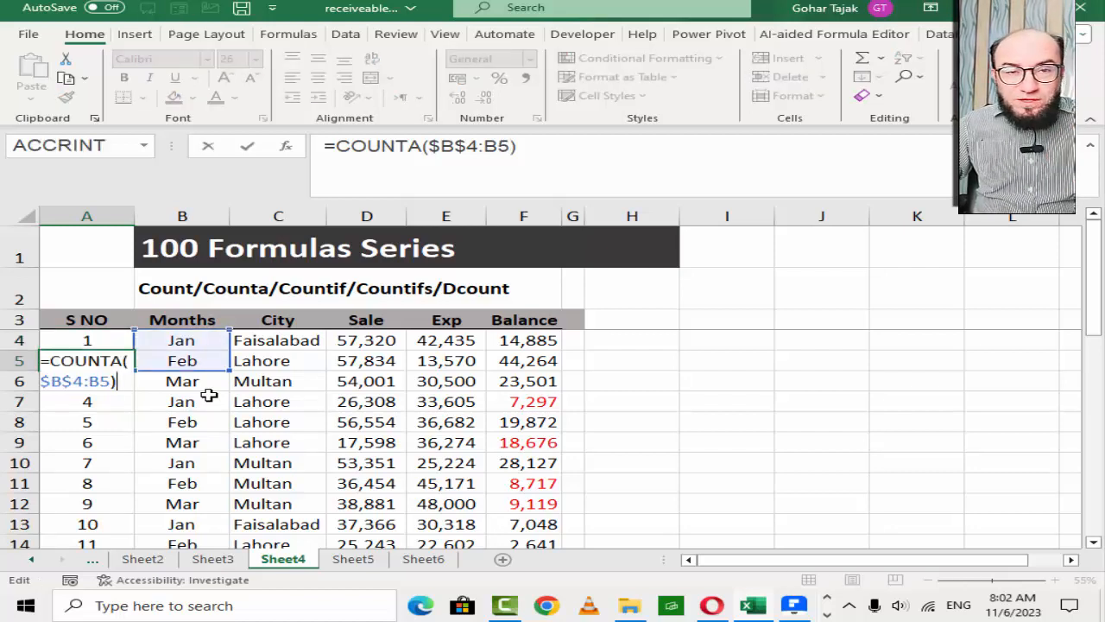
pyautogui.press('Return')
pyautogui.press('F2')
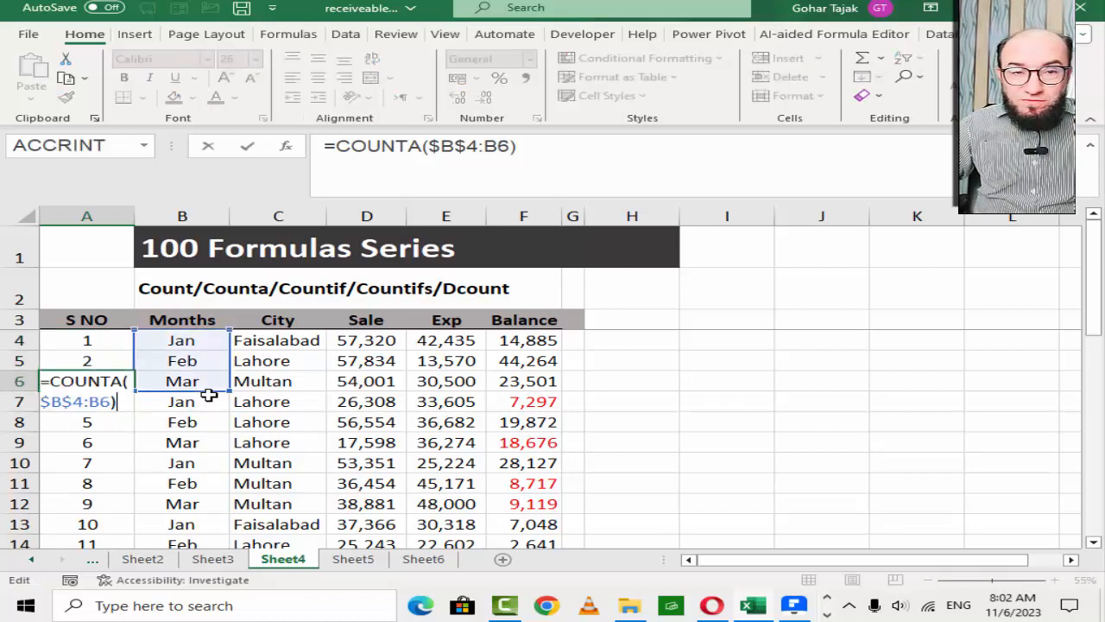
pyautogui.press('Return')
pyautogui.press('F2')
pyautogui.press('Return')
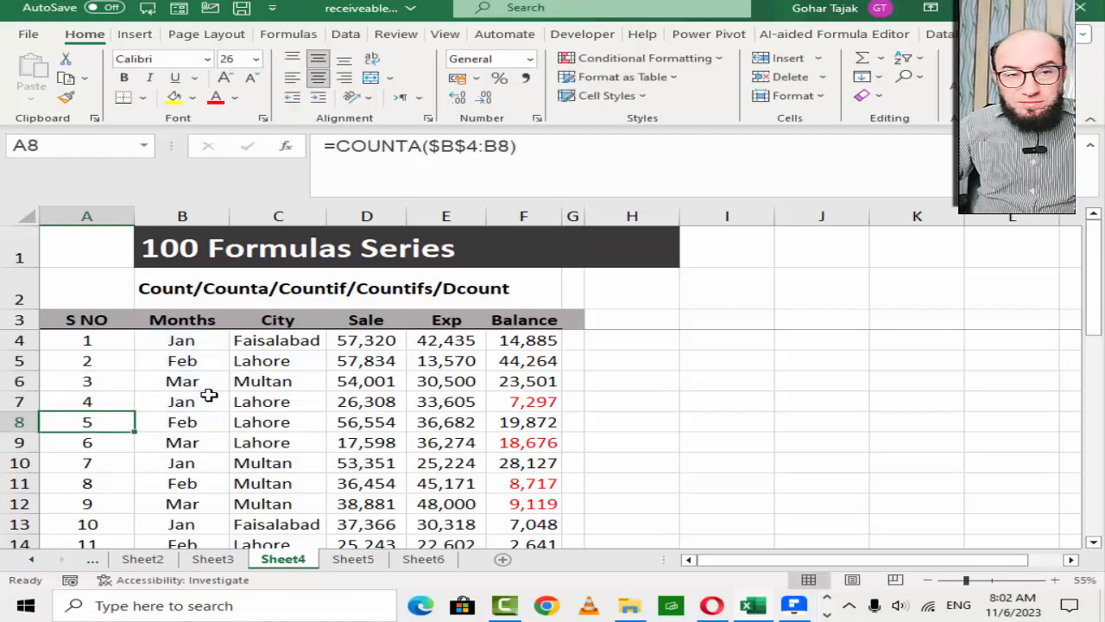
pyautogui.press('F2')
pyautogui.press('Return')
pyautogui.press('F2')
pyautogui.press('Return')
pyautogui.press('F2')
pyautogui.press('Return')
pyautogui.press('F2')
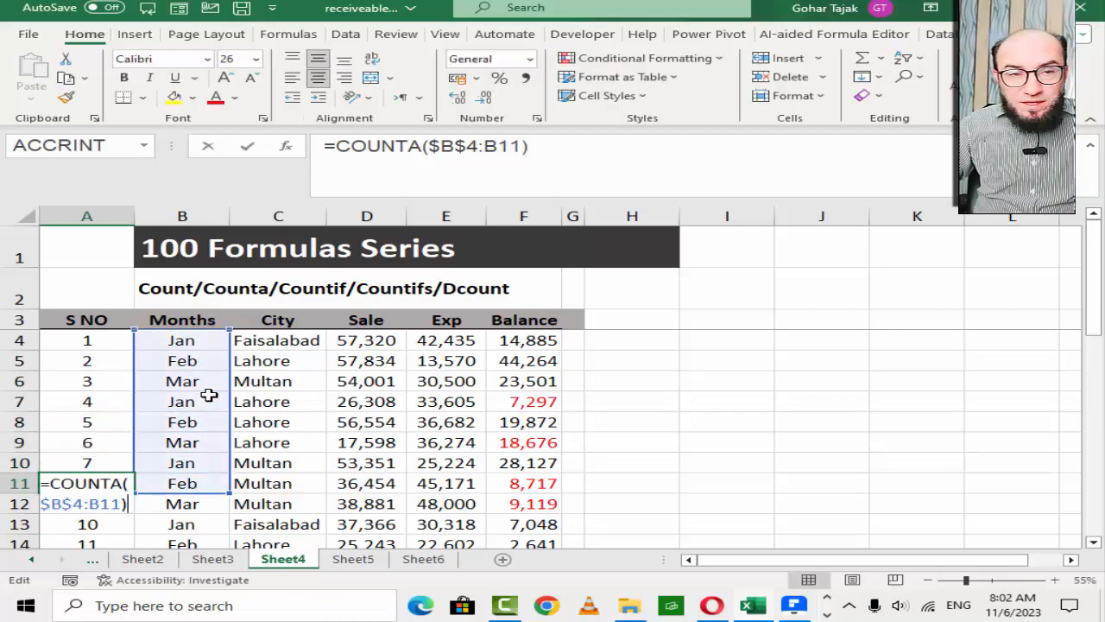
pyautogui.press('Return')
pyautogui.press('F2')
pyautogui.press('Return')
pyautogui.press('F2')
pyautogui.press('Return')
pyautogui.press('F2')
pyautogui.press('Return')
pyautogui.press('F2')
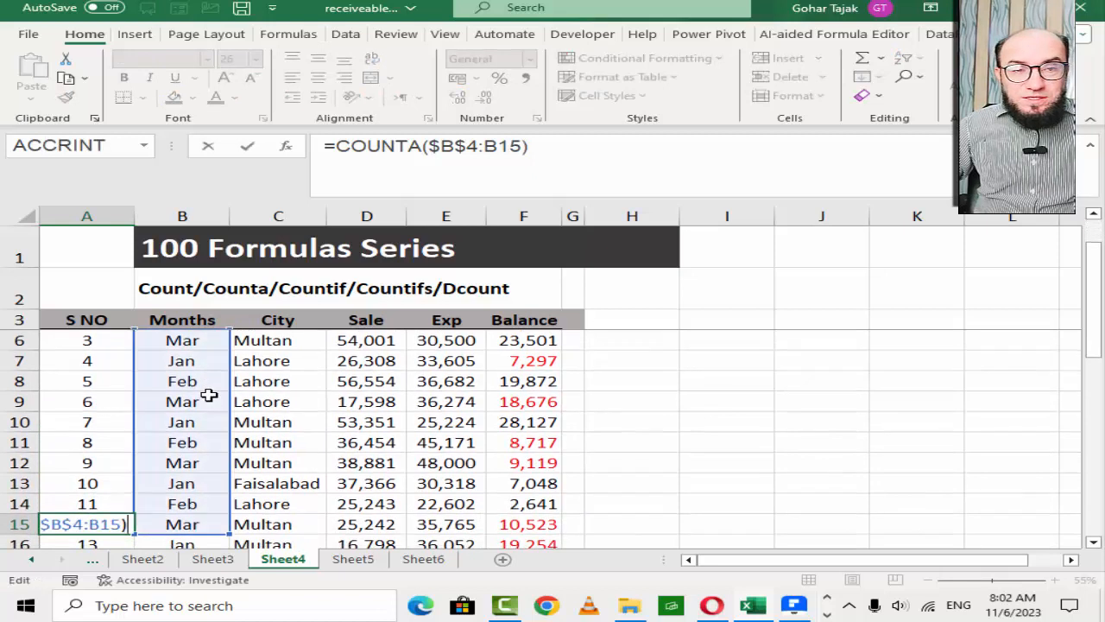
pyautogui.hotkey('ctrl', 'Return')
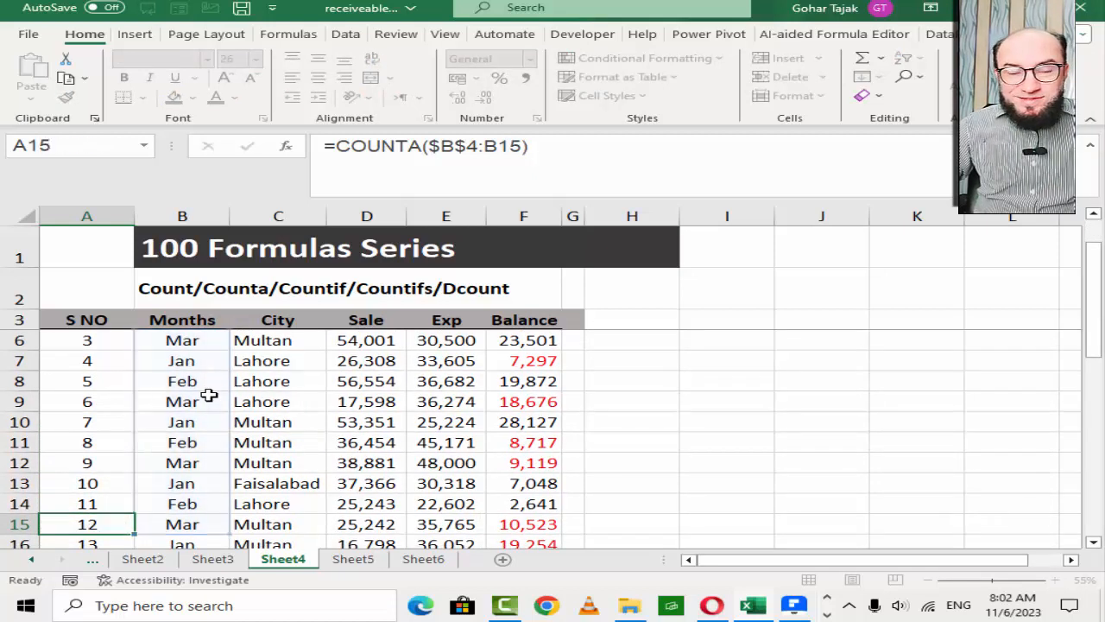
pyautogui.press('Up')
pyautogui.press('Up')
pyautogui.press('Up')
pyautogui.press('Up')
pyautogui.press('Up')
pyautogui.press('Up')
pyautogui.press('Up')
pyautogui.press('Up')
pyautogui.press('Up')
pyautogui.press('Up')
pyautogui.press('Up')
pyautogui.press('Up')
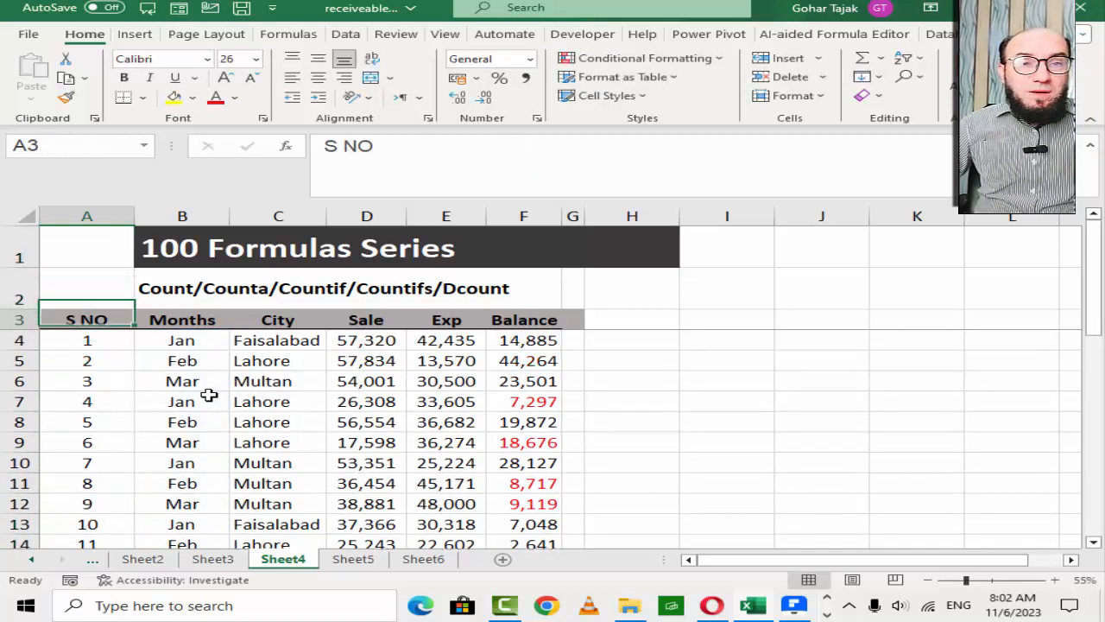
pyautogui.press('Down')
pyautogui.press('Right')
pyautogui.press('Right')
pyautogui.press('Right')
pyautogui.press('Right')
pyautogui.press('Right')
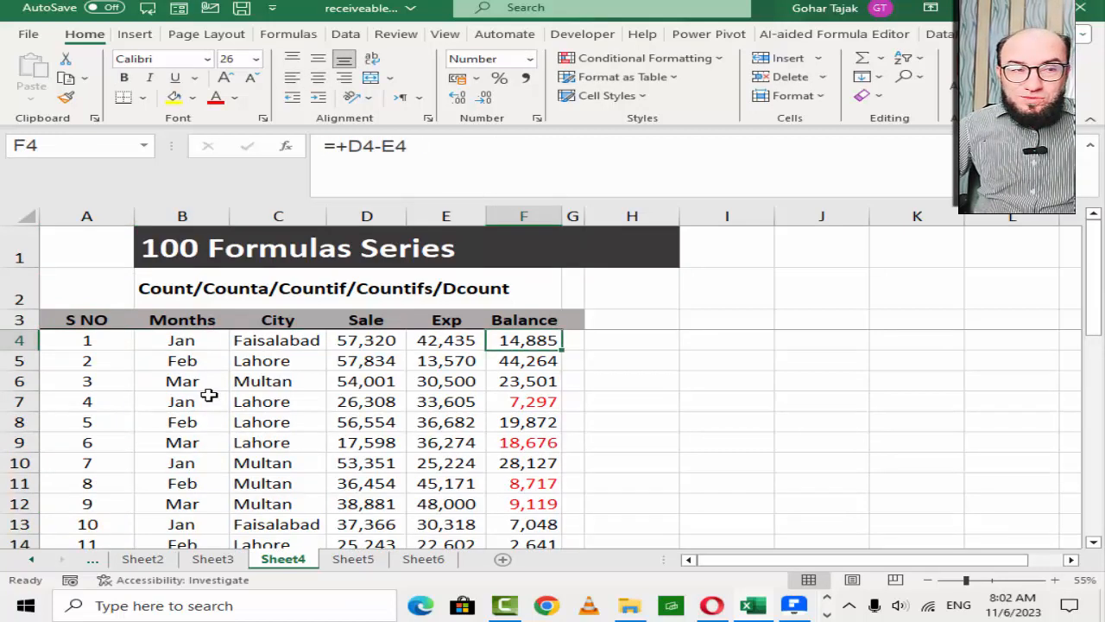
pyautogui.hotkey('ctrl', 'Down')
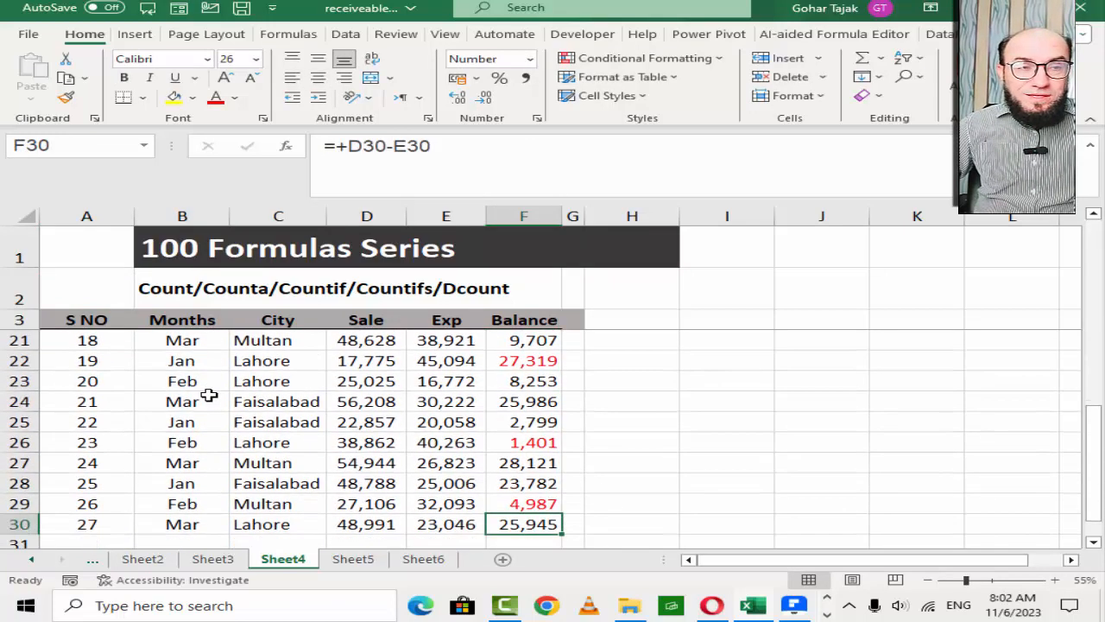
pyautogui.hotkey('ctrl', 'Up')
pyautogui.hotkey('ctrl', 'Up')
pyautogui.press('Down')
pyautogui.press('Down')
pyautogui.press('Down')
pyautogui.press('Down')
pyautogui.press('Up')
# - Start a COUNTIF formula in cell I4 with the City column range C4:C30 as its range argument
pyautogui.press('Right')
pyautogui.press('Right')
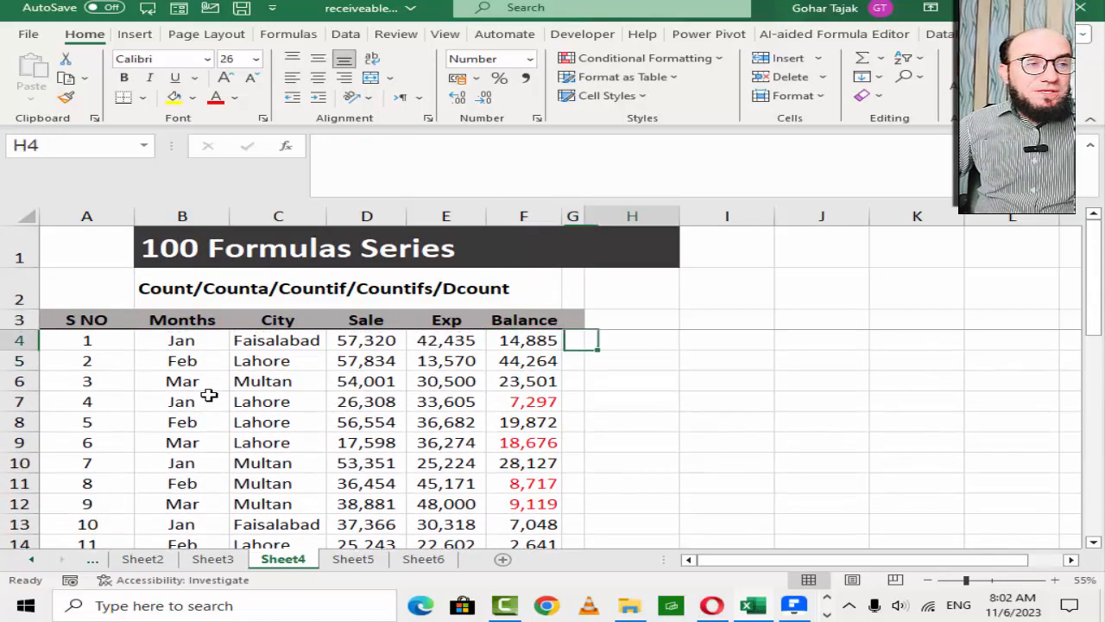
pyautogui.press('Right')
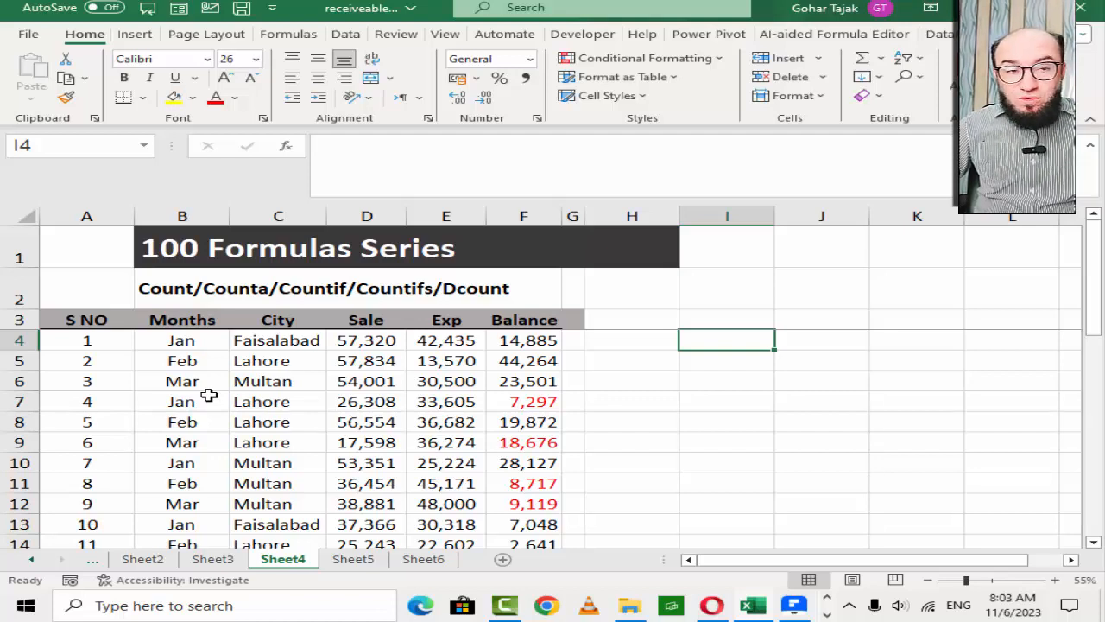
pyautogui.write('=c')
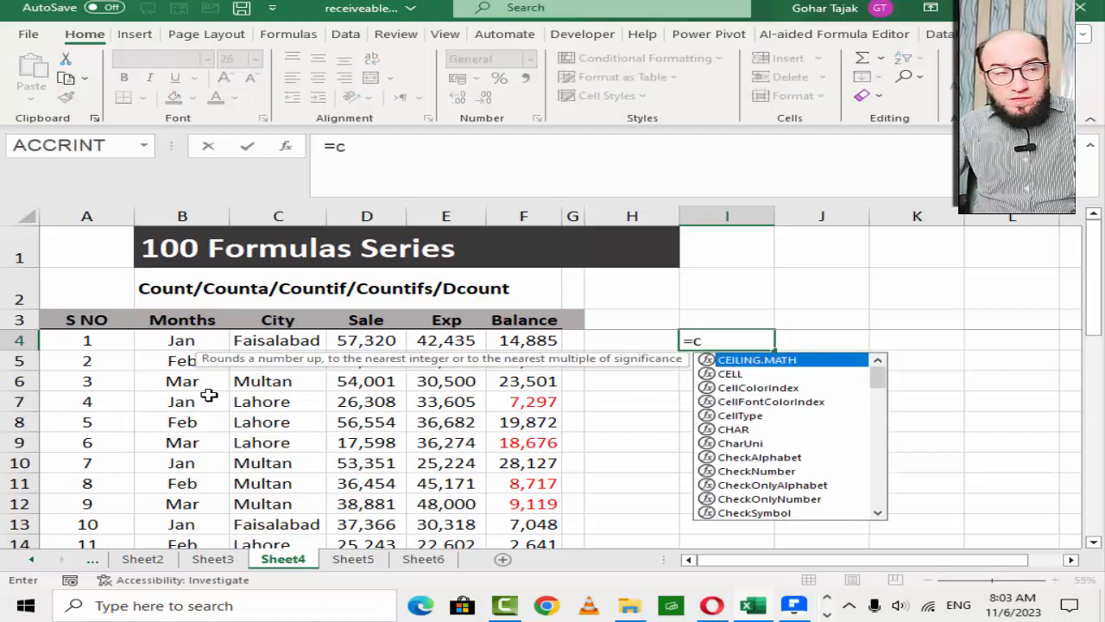
pyautogui.write('ou')
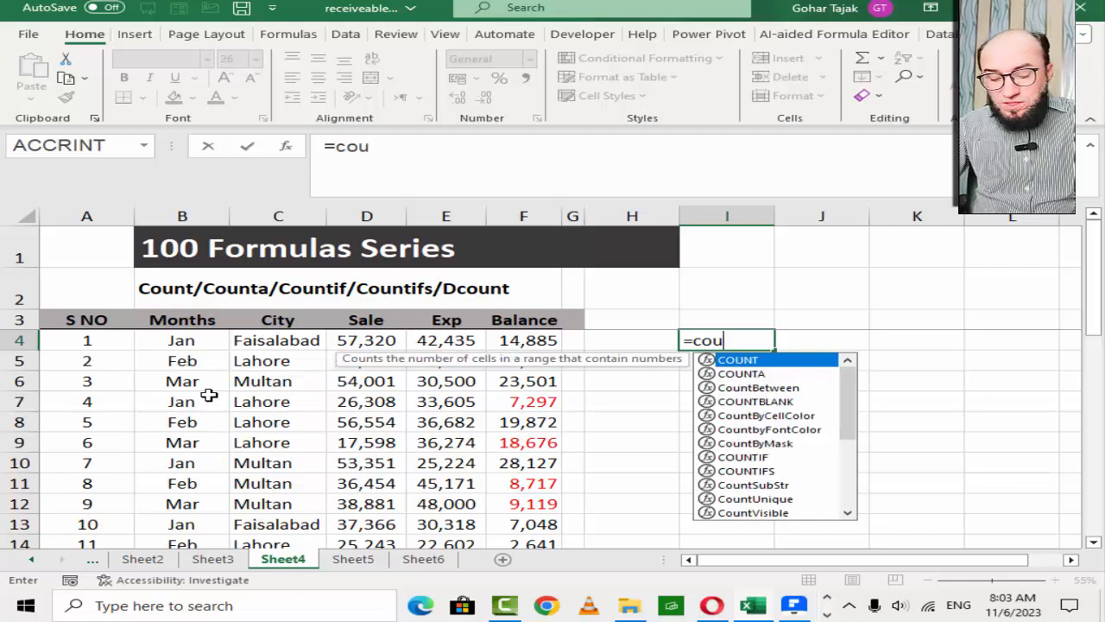
pyautogui.write('nutif')
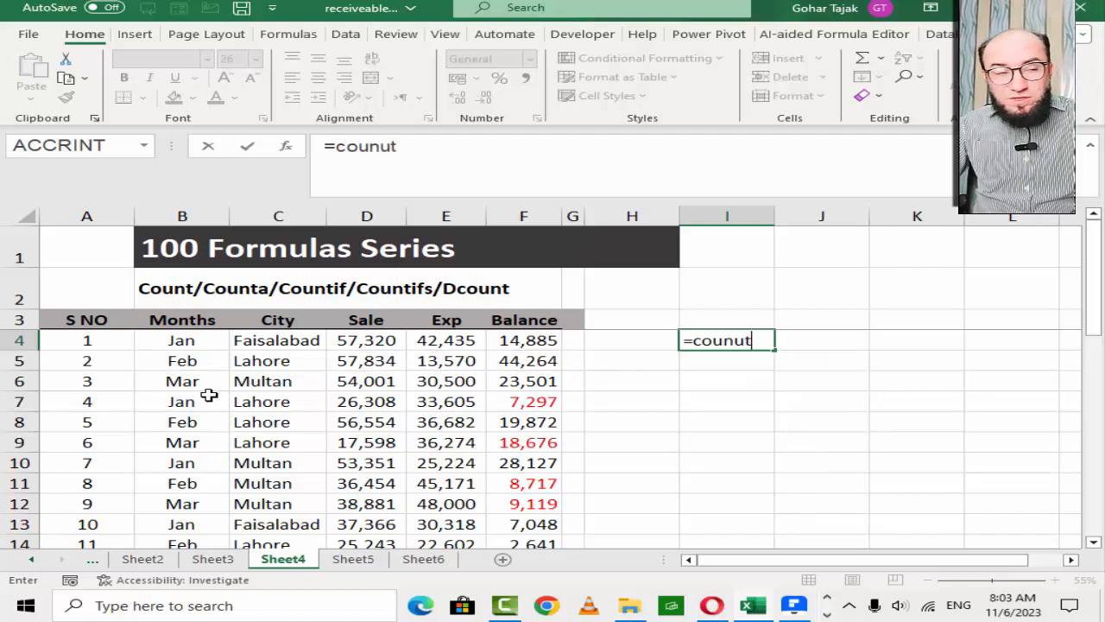
pyautogui.press('BackSpace')
pyautogui.press('BackSpace')
pyautogui.press('BackSpace')
pyautogui.press('BackSpace')
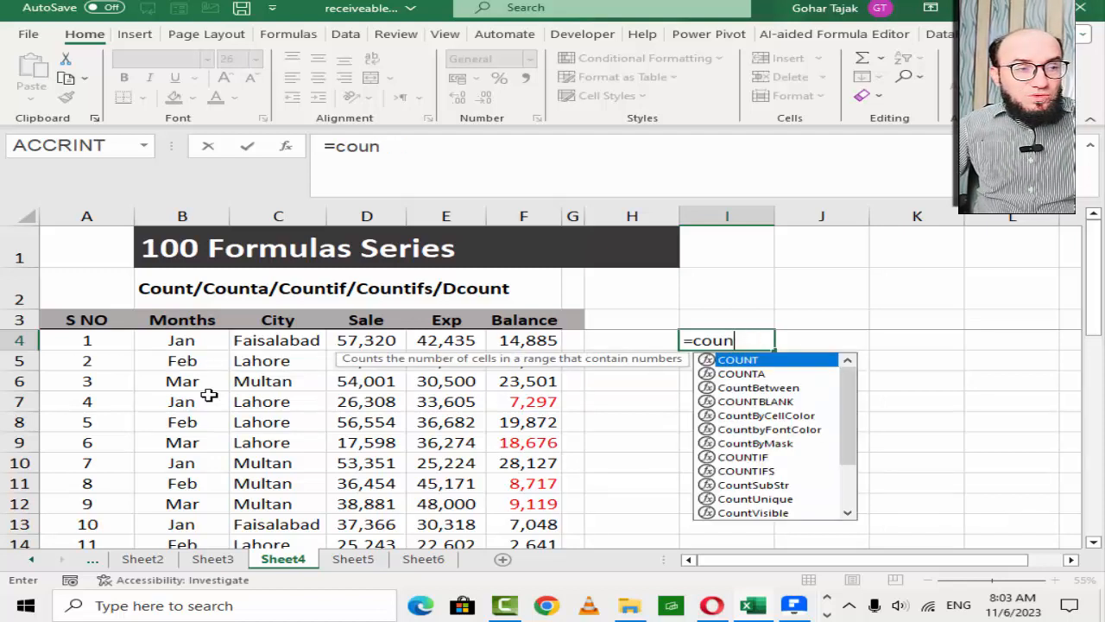
pyautogui.write('tif')
pyautogui.press('Tab')
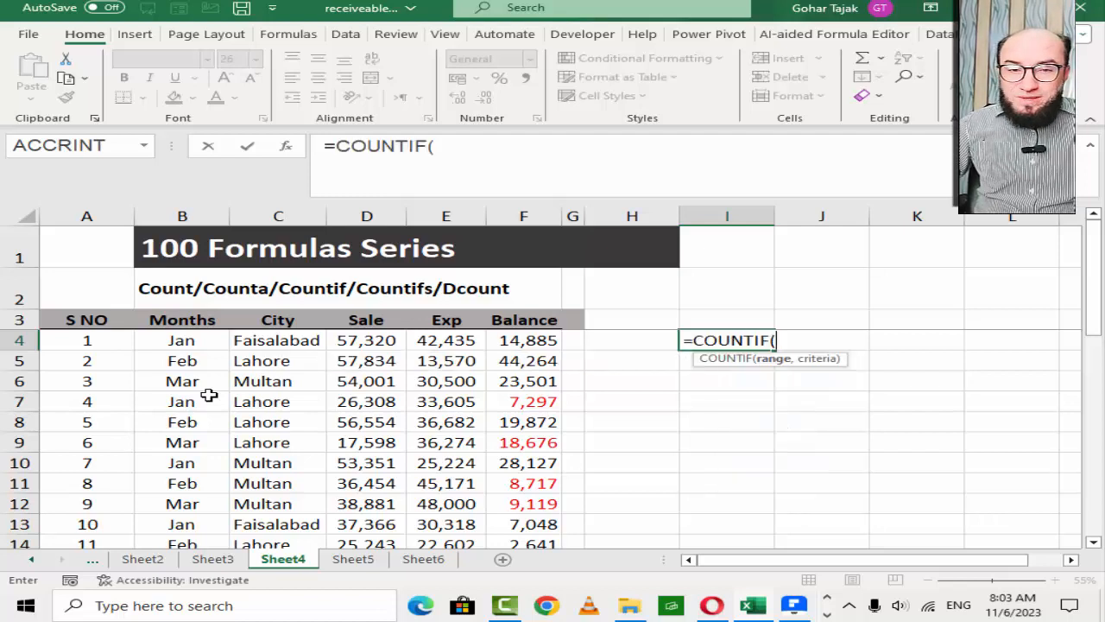
pyautogui.press('Left')
pyautogui.press('Left')
pyautogui.press('Left')
pyautogui.press('Left')
pyautogui.press('Left')
pyautogui.press('Left')
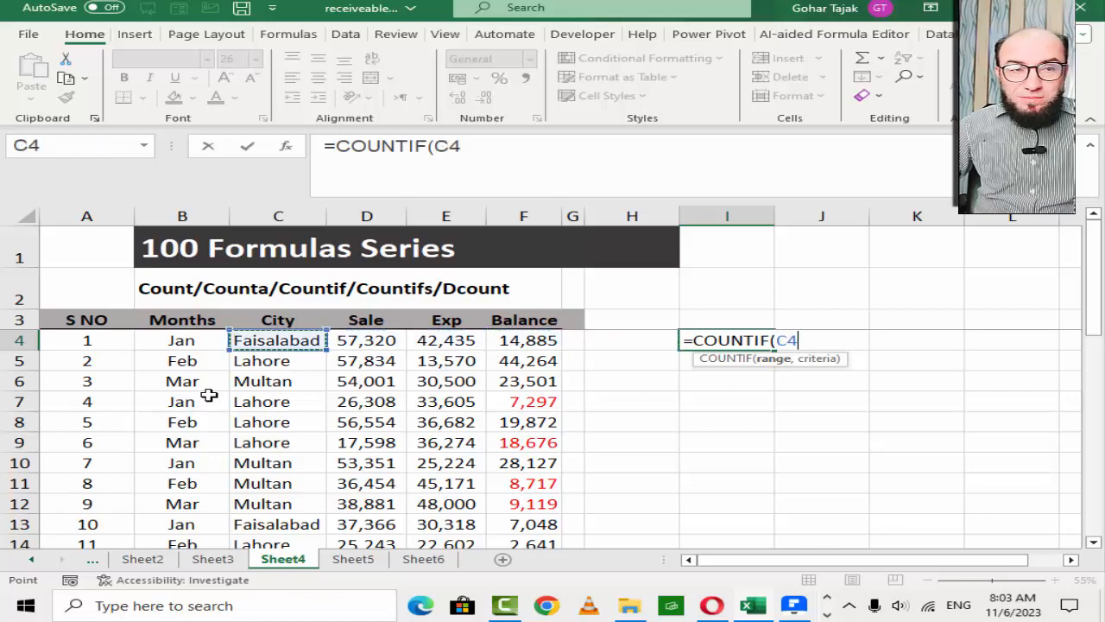
pyautogui.hotkey('ctrl', 'shift', 'Down')
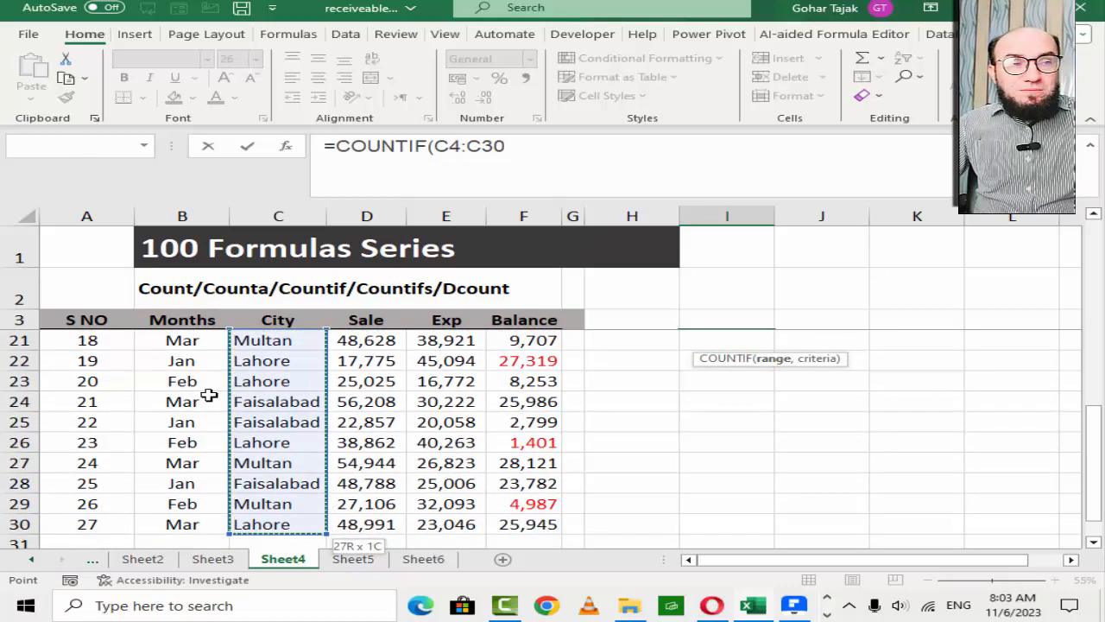
pyautogui.scroll(6, 242, 476)
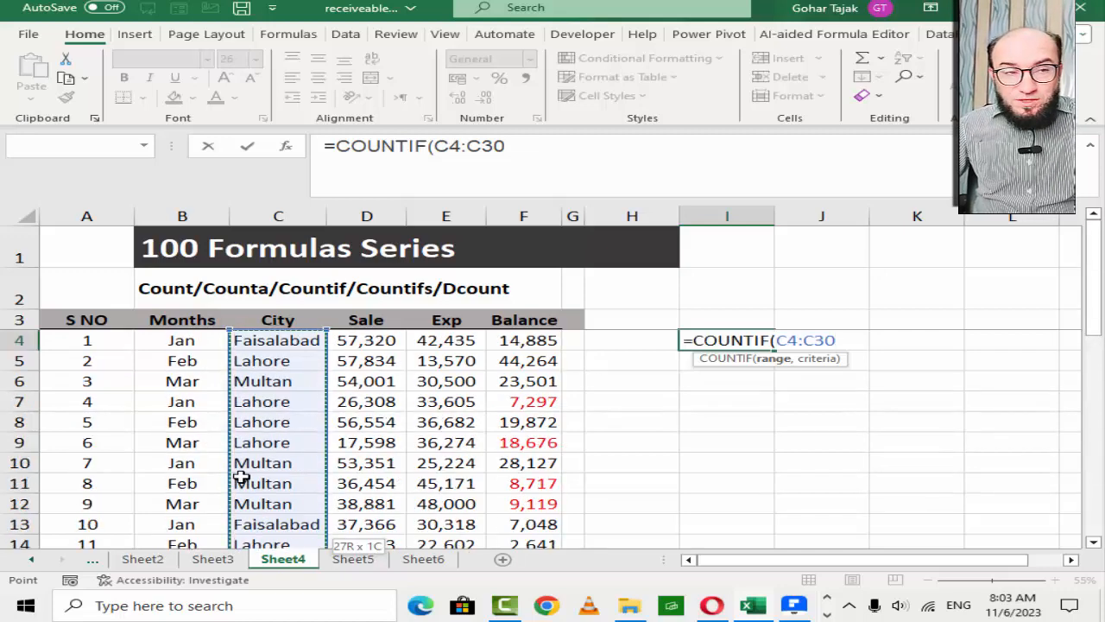
pyautogui.write(',')
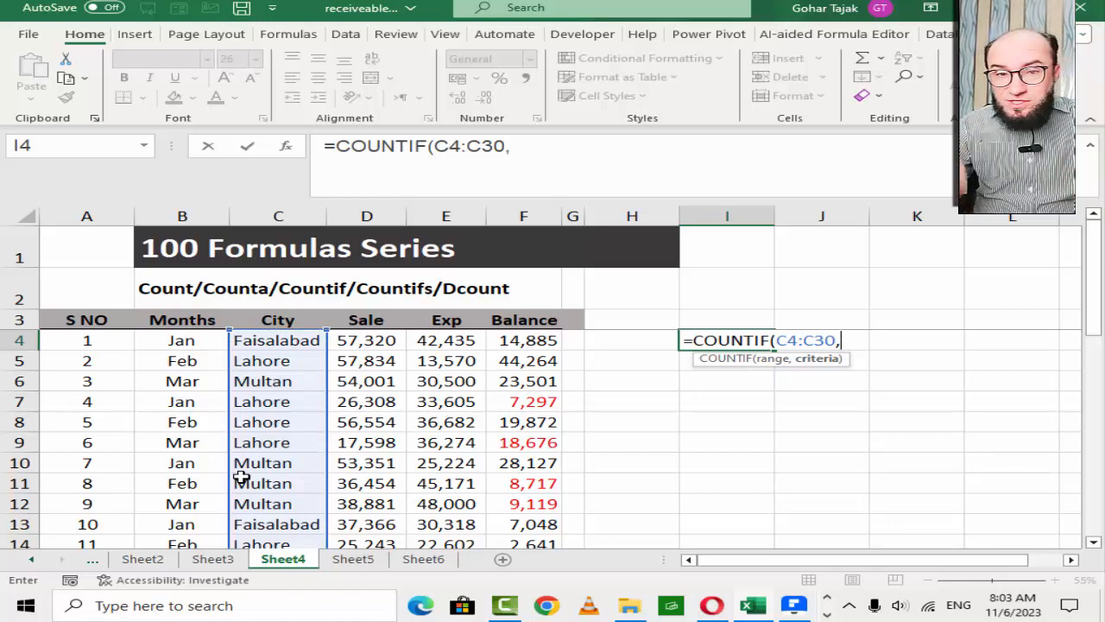
# - Complete the COUNTIF formula in I4 with the criterion "Lahore" to count that city's rows
pyautogui.write('"')
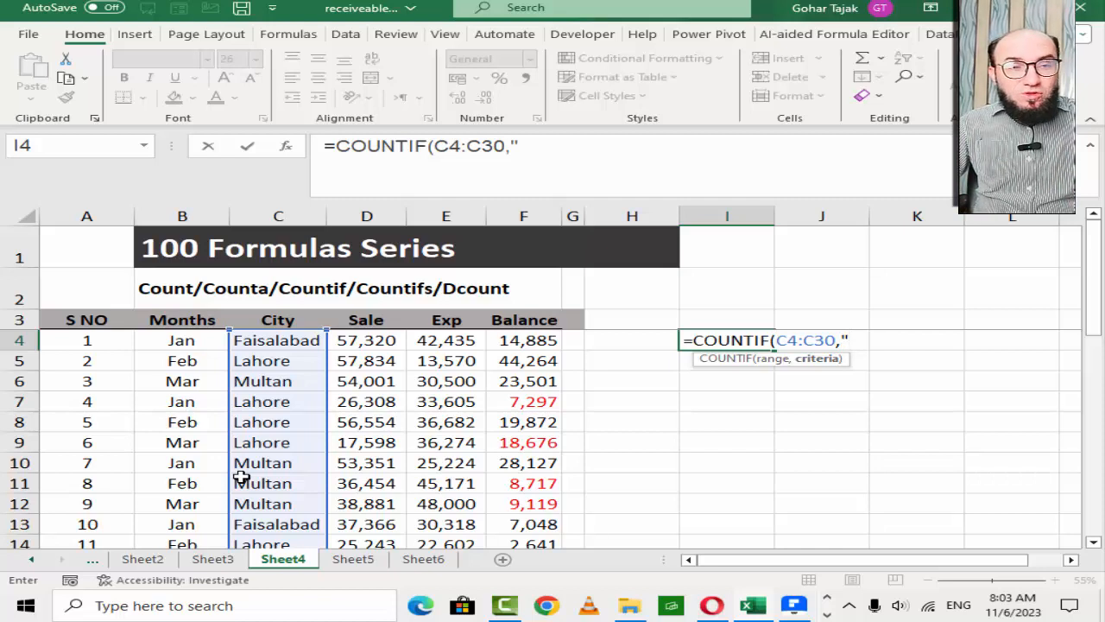
pyautogui.write('Lahore')
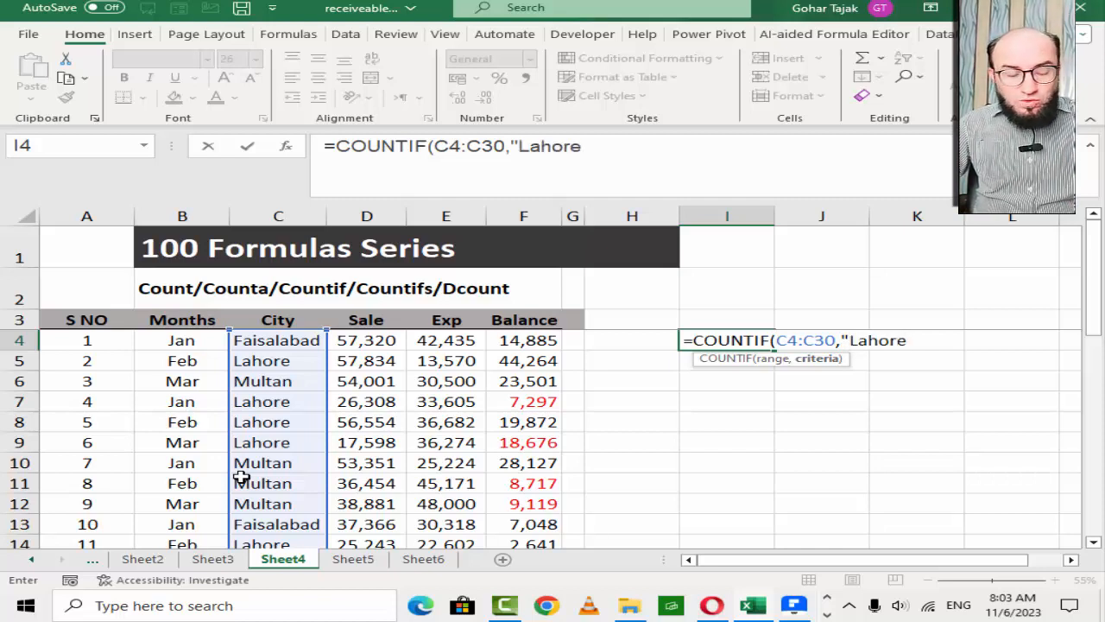
pyautogui.write('"')
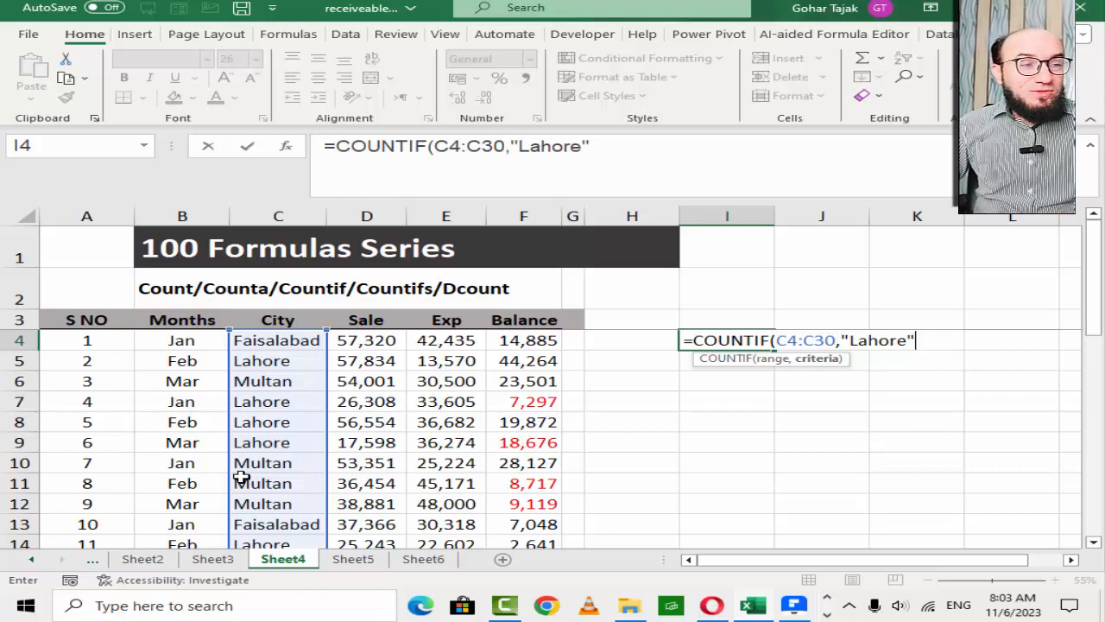
pyautogui.press('Return')
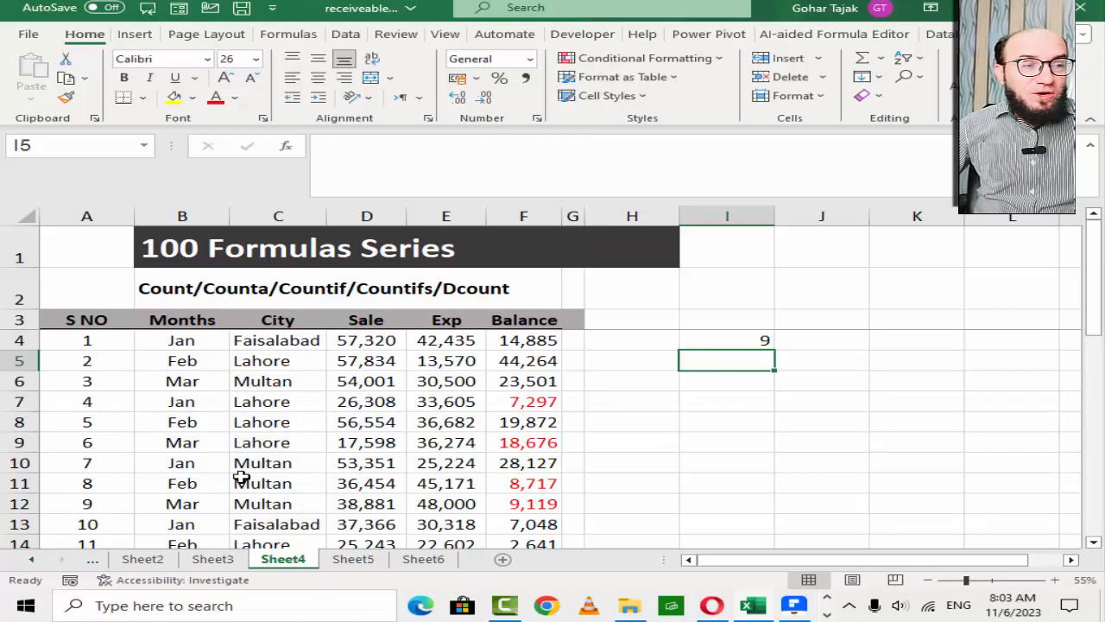
# - Replace the "Lahore" criterion in I4 with a reference to H4 so the formula reads =COUNTIF(C4:C30,H4)
pyautogui.press('Up')
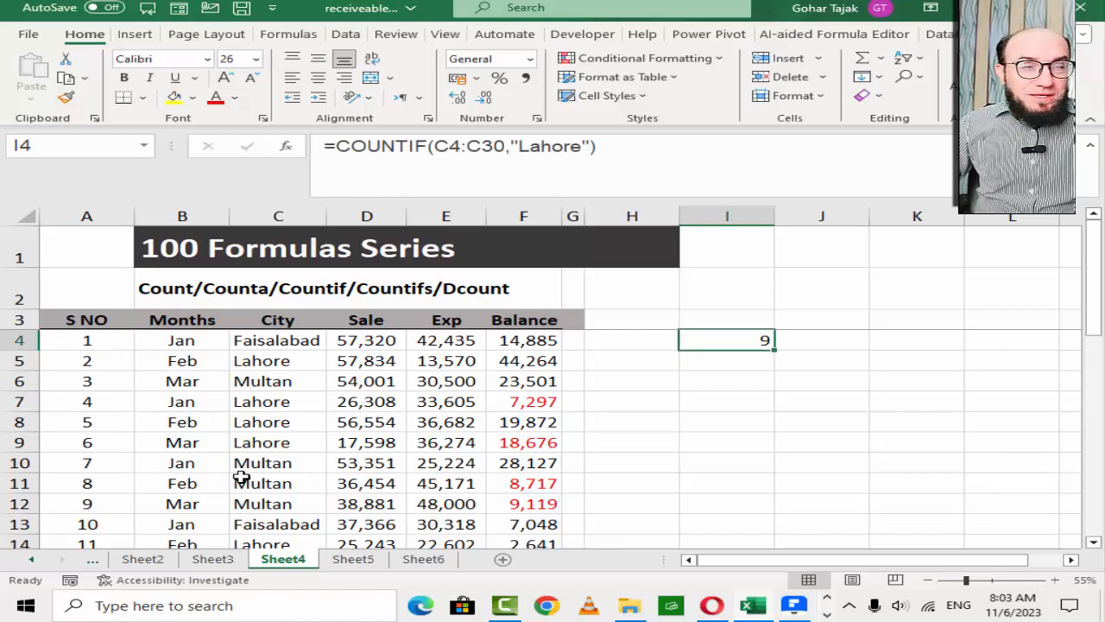
pyautogui.press('F2')
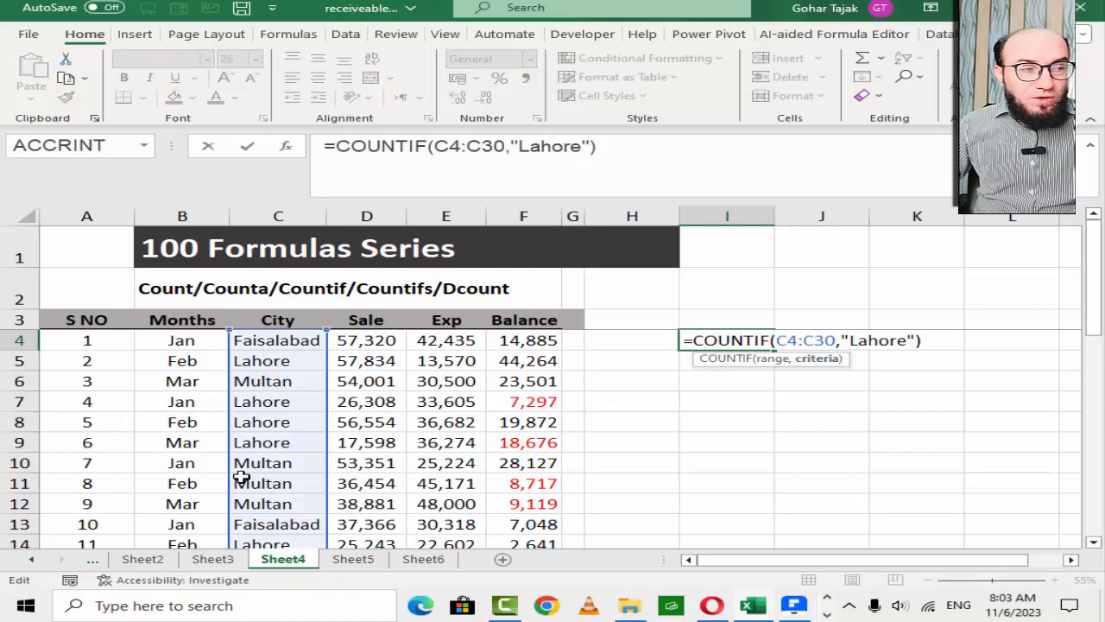
pyautogui.press('Left')
pyautogui.hotkey('shift', 'Left')
pyautogui.hotkey('shift', 'Left')
pyautogui.hotkey('shift', 'Left')
pyautogui.hotkey('shift', 'Left')
pyautogui.hotkey('shift', 'Left')
pyautogui.hotkey('shift', 'Left')
pyautogui.hotkey('shift', 'Left')
pyautogui.hotkey('shift', 'Left')
pyautogui.press('Delete')
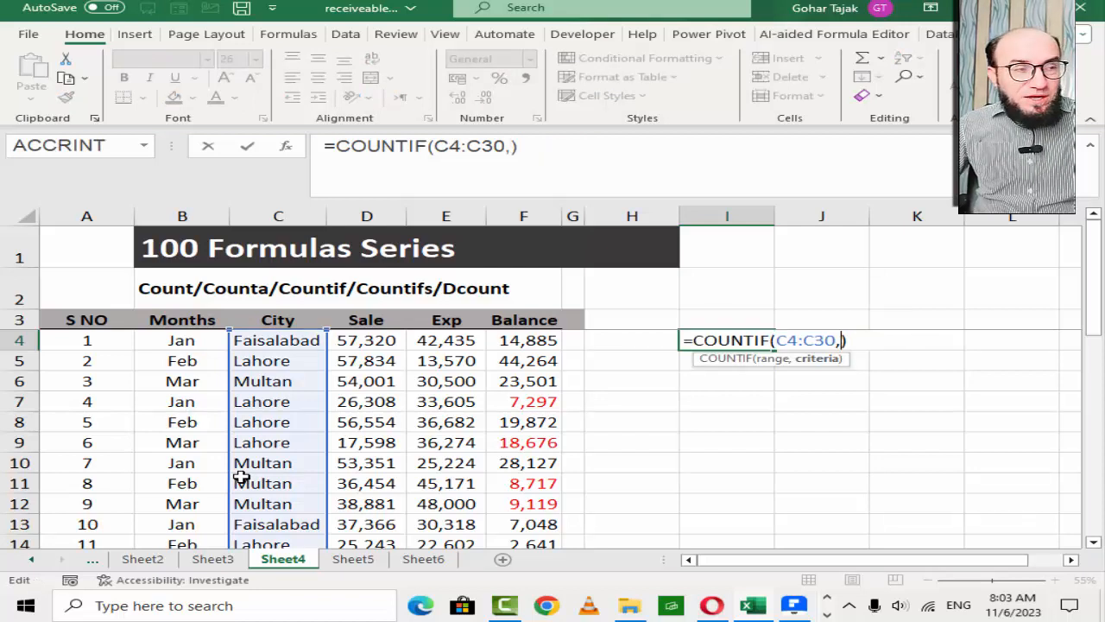
pyautogui.click(635, 343)
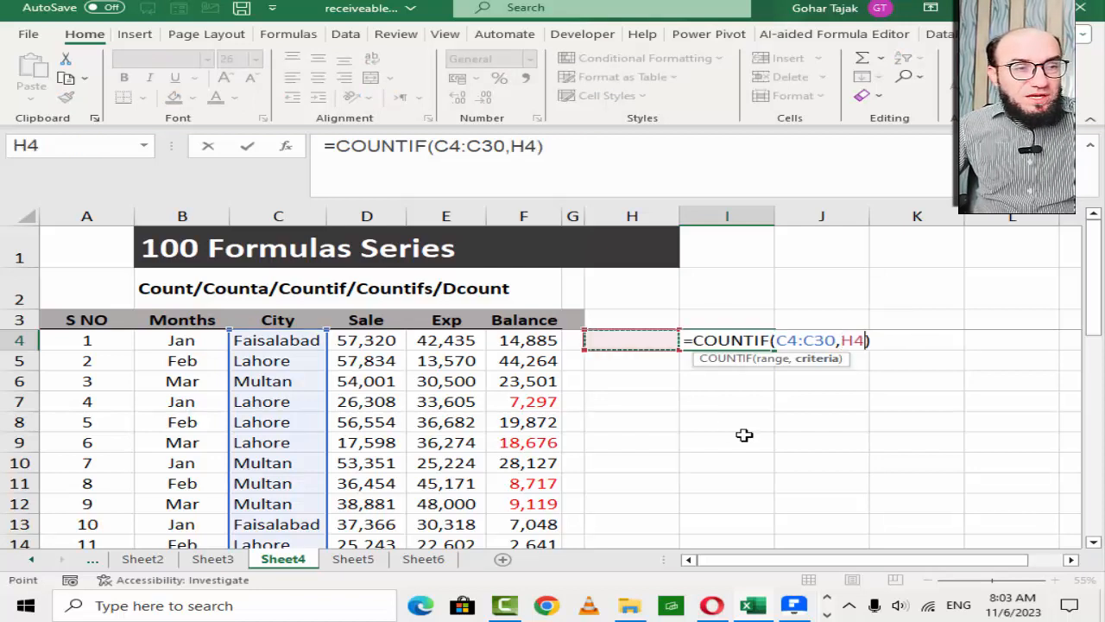
pyautogui.press('Return')
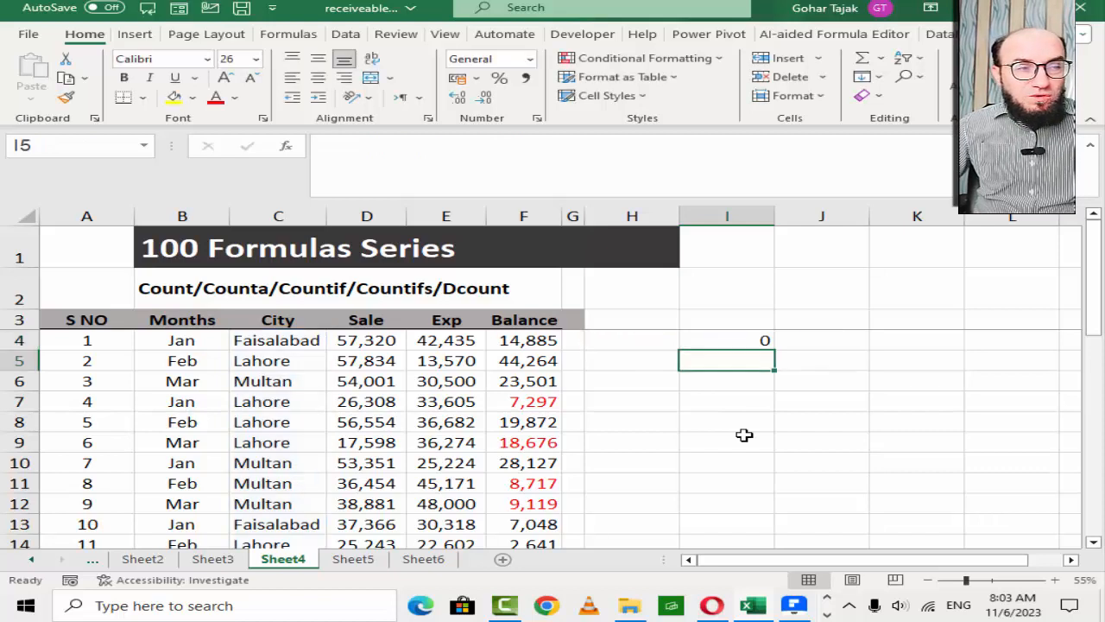
# - Enter Lahore in H4 as the criterion city for the COUNTIF formula
pyautogui.press('Up')
pyautogui.press('Left')
pyautogui.write('Lahore')
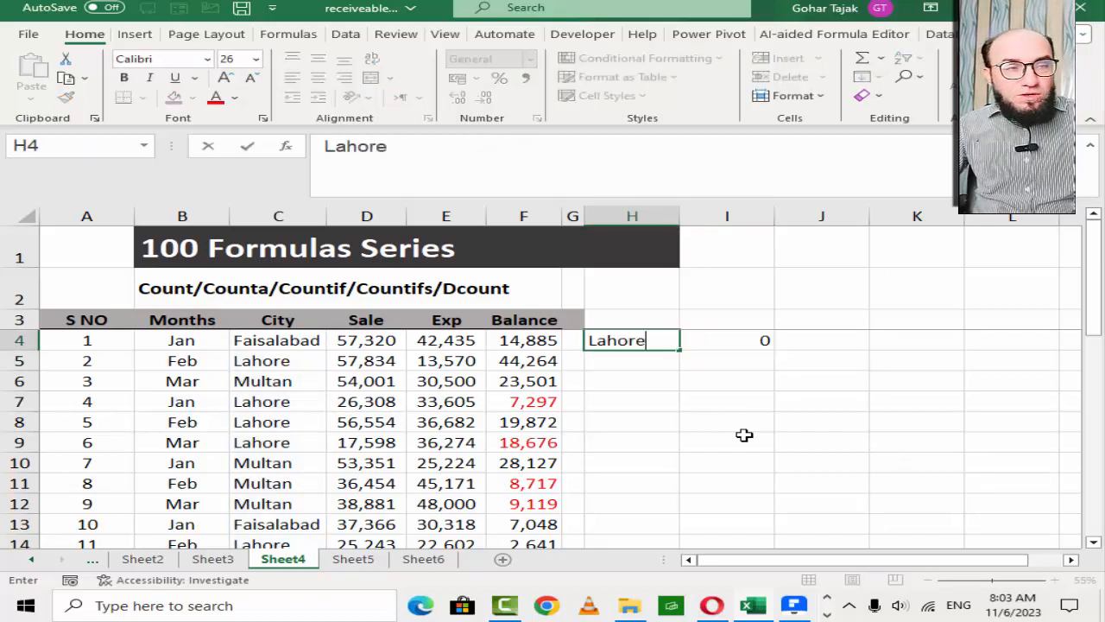
pyautogui.press('Tab')
# - Change the criterion city in H4 to Multan
pyautogui.press('Left')
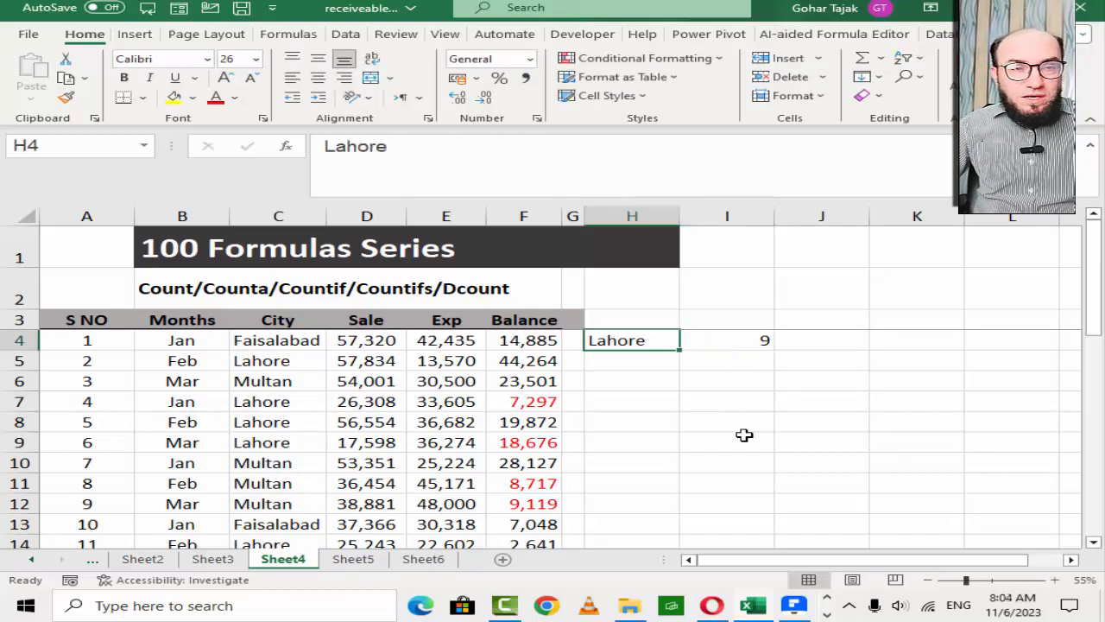
pyautogui.write('Multan')
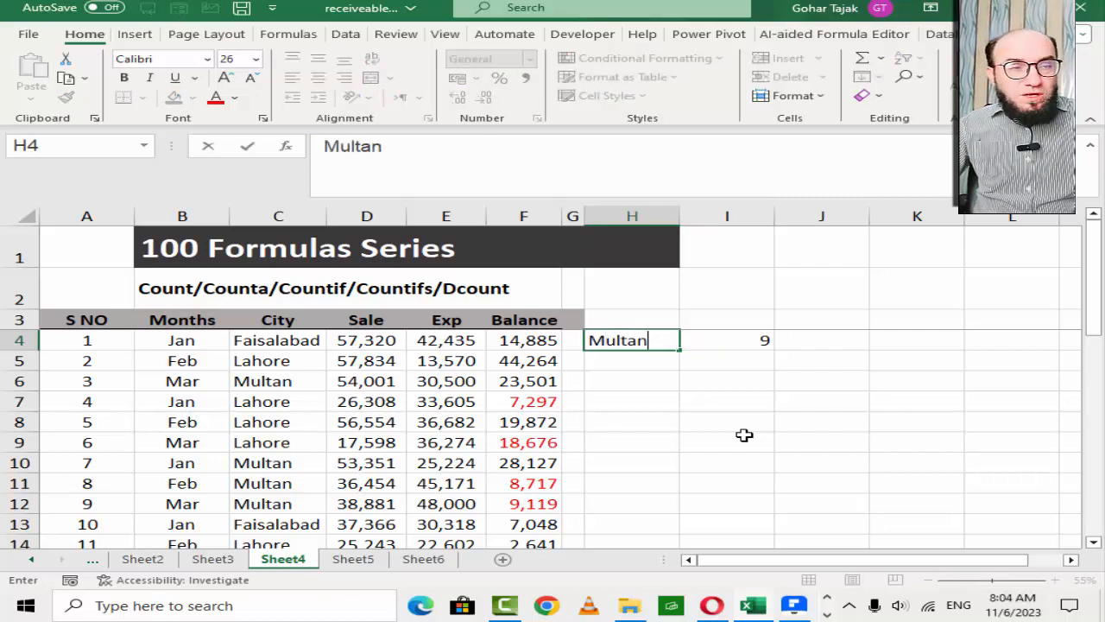
pyautogui.press('Tab')
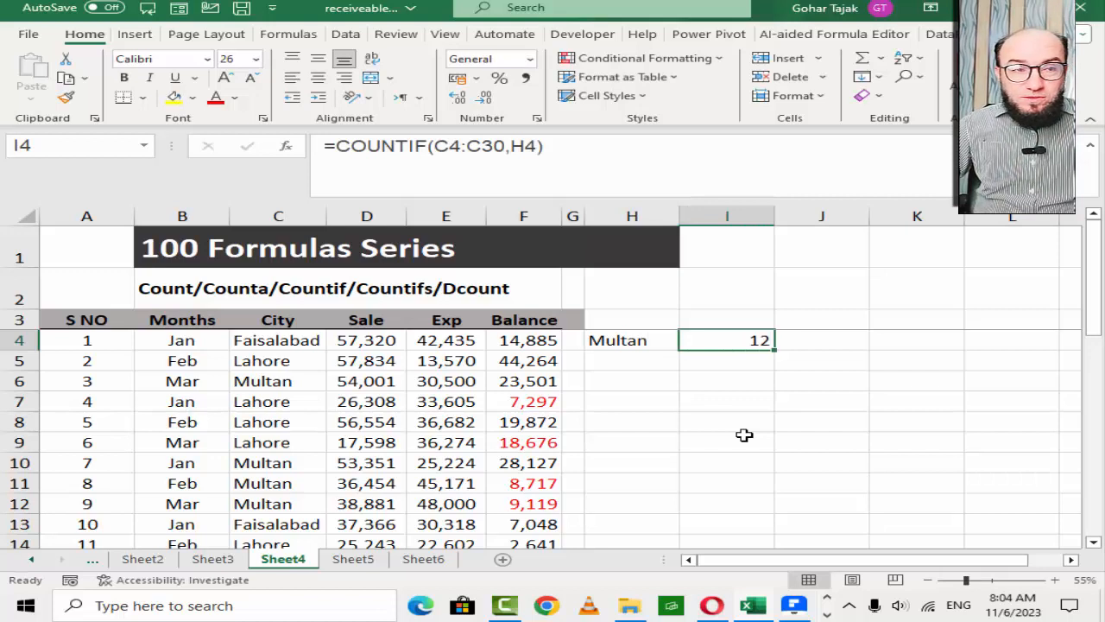
# - Copy the city names in C4:C30
pyautogui.press('Left')
pyautogui.press('Left')
pyautogui.press('Right')
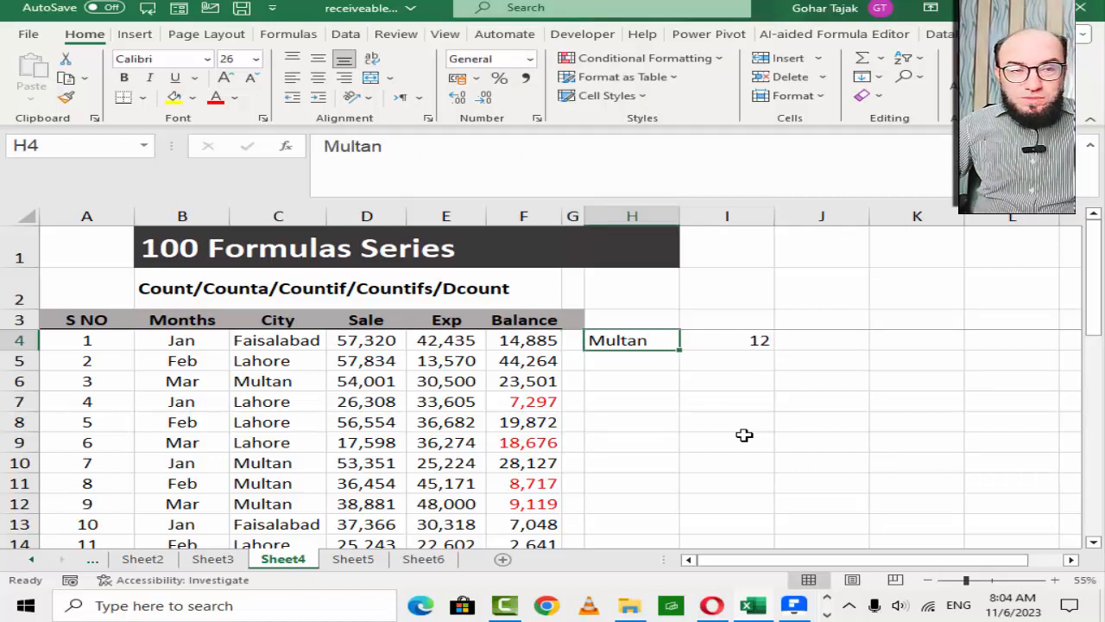
pyautogui.press('Left')
pyautogui.press('Left')
pyautogui.press('Left')
pyautogui.press('Left')
pyautogui.press('Left')
pyautogui.hotkey('ctrl', 'shift', 'Down')
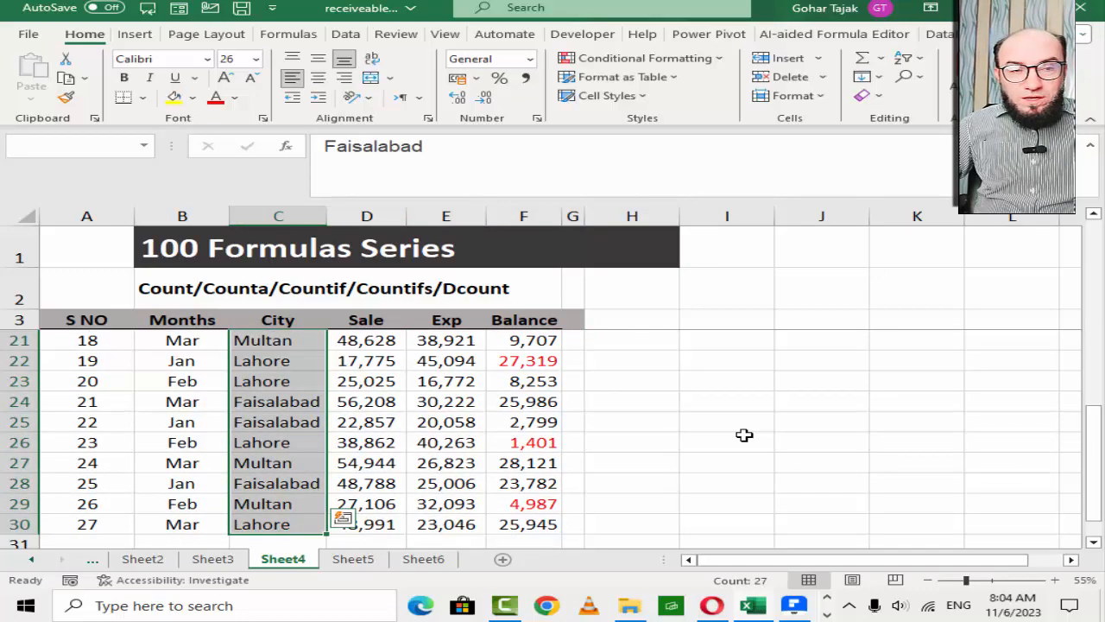
pyautogui.hotkey('ctrl', 'c')
# - Paste the copied city names into column L starting at L4
pyautogui.press('Up')
pyautogui.press('Right')
pyautogui.press('Right')
pyautogui.press('Right')
pyautogui.press('Right')
pyautogui.press('Down')
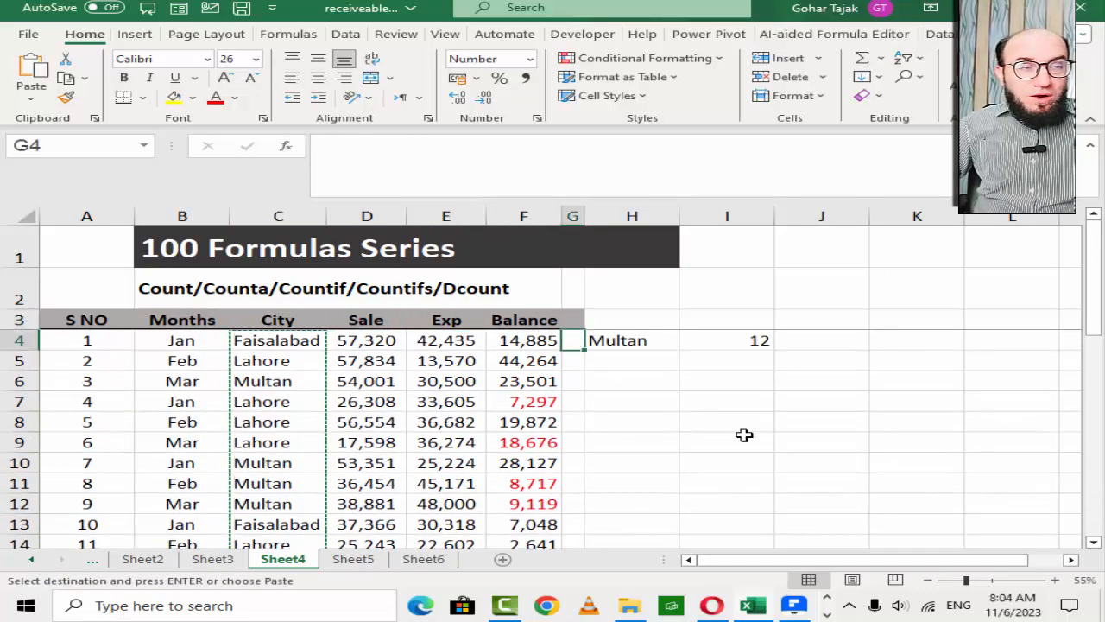
pyautogui.press('Right')
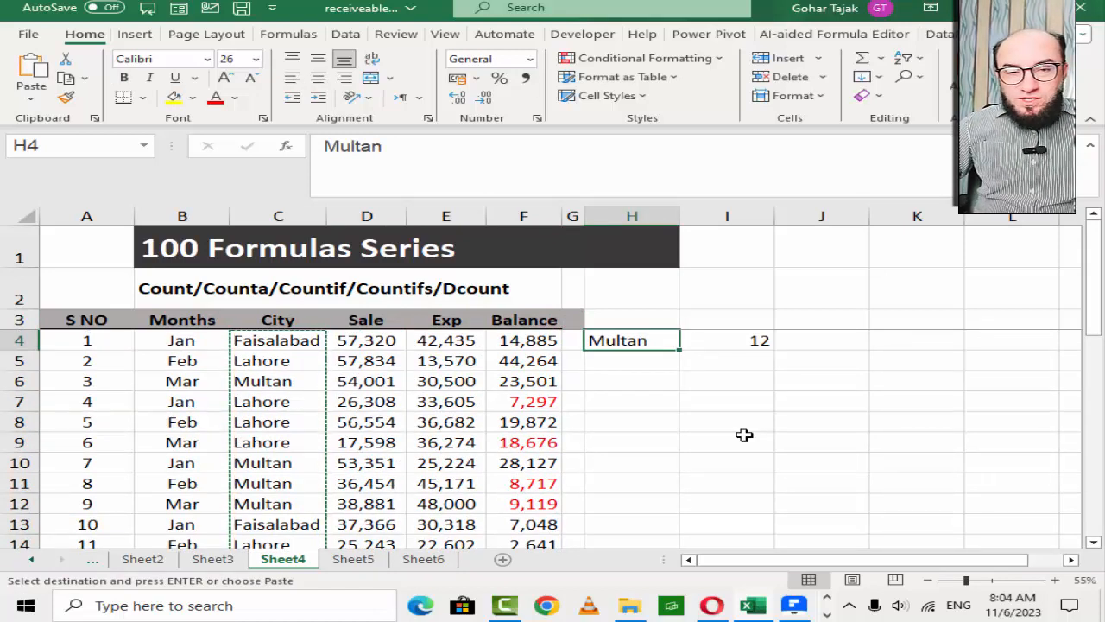
pyautogui.press('Right')
pyautogui.press('Right')
pyautogui.press('Right')
pyautogui.press('Right')
pyautogui.press('Right')
pyautogui.press('Right')
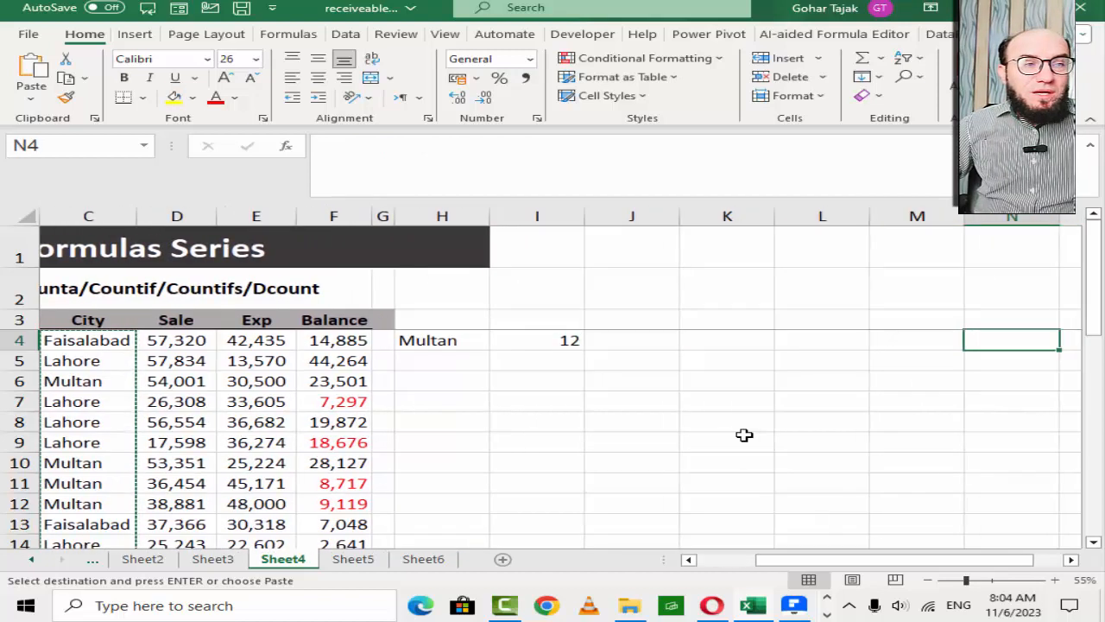
pyautogui.press('Left')
pyautogui.press('Left')
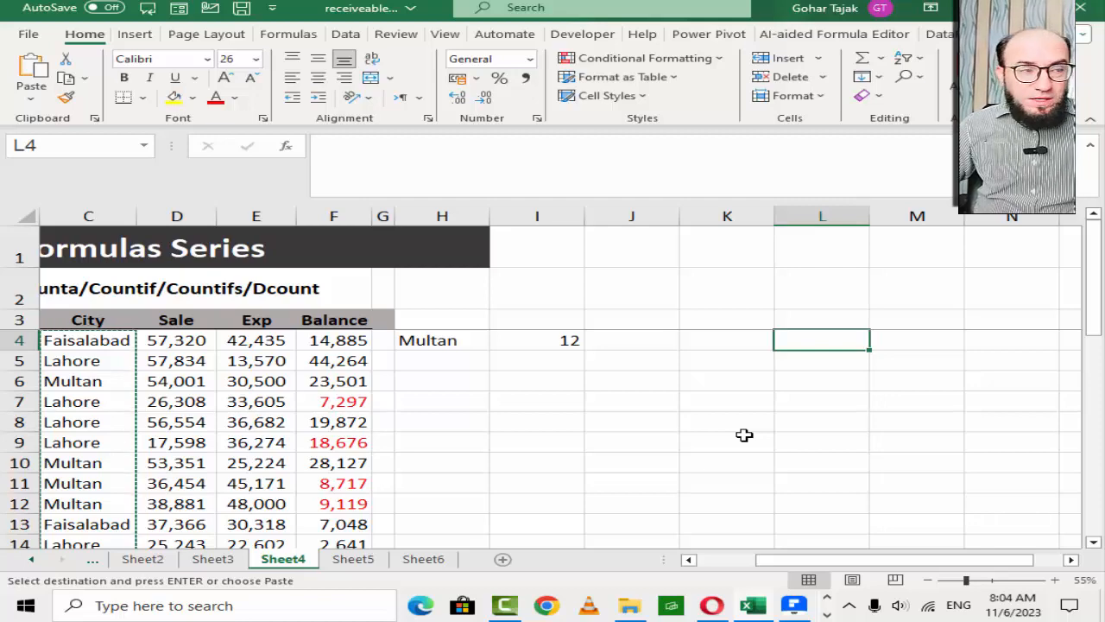
pyautogui.hotkey('ctrl', 'v')
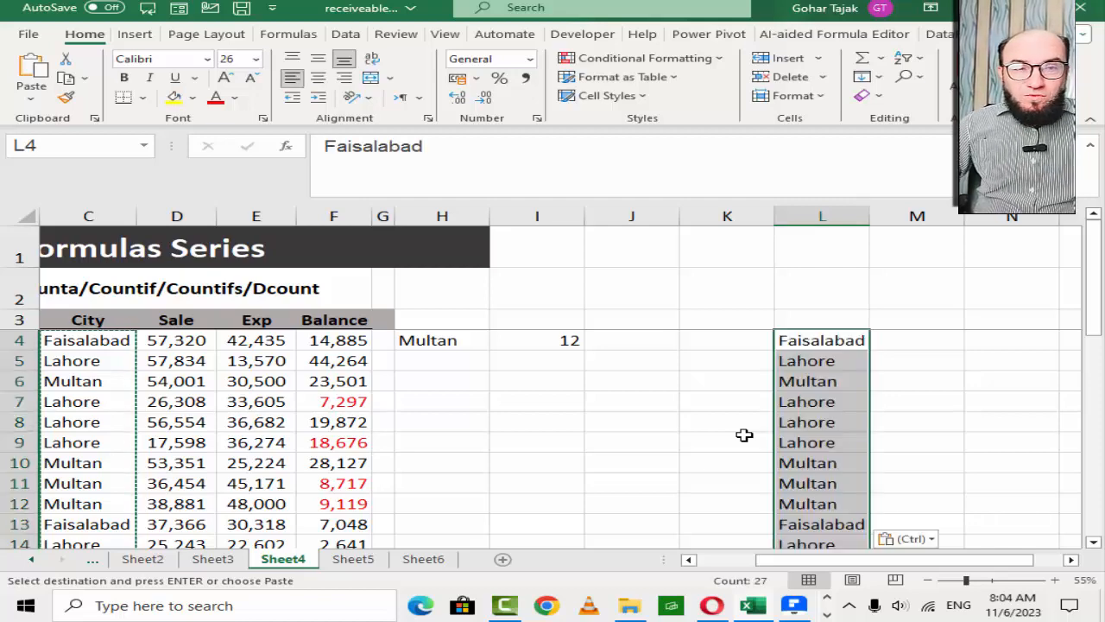
# - Copy the City column entries from C4 down to C30 once more
pyautogui.press('Left')
pyautogui.press('Left')
pyautogui.press('Left')
pyautogui.press('Left')
pyautogui.press('Left')
pyautogui.press('Left')
pyautogui.press('Left')
pyautogui.press('Left')
pyautogui.press('Left')
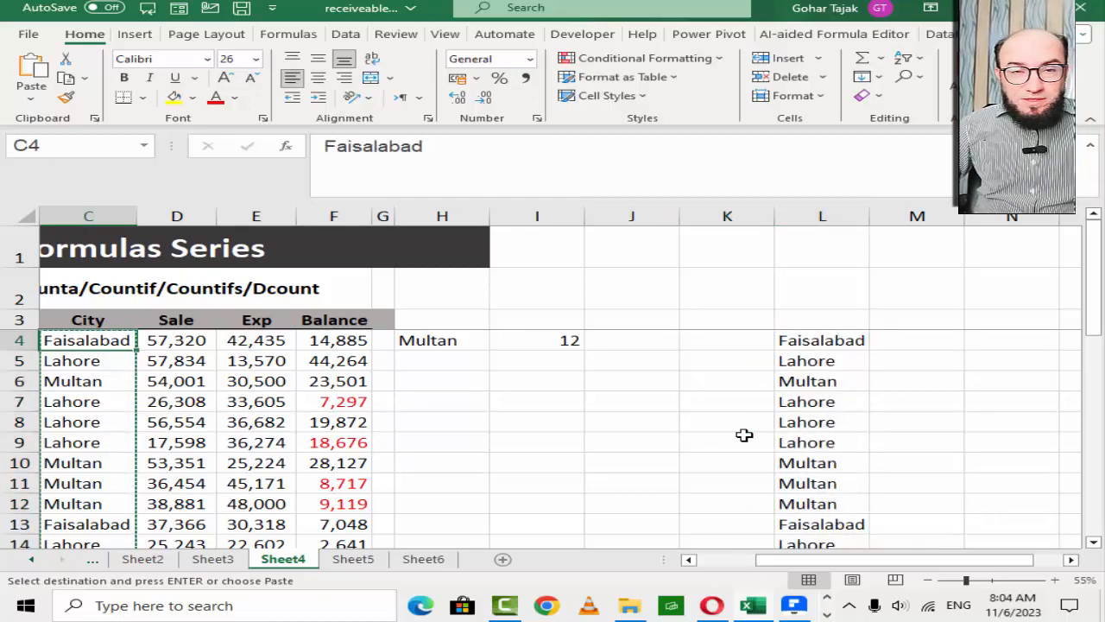
pyautogui.hotkey('ctrl', 'shift', 'Down')
pyautogui.hotkey('ctrl', 'c')
# - Paste the City entries over the existing copy in column L, starting at L4
pyautogui.press('Down')
pyautogui.press('Up')
pyautogui.press('Right')
pyautogui.press('Right')
pyautogui.press('Right')
pyautogui.press('Right')
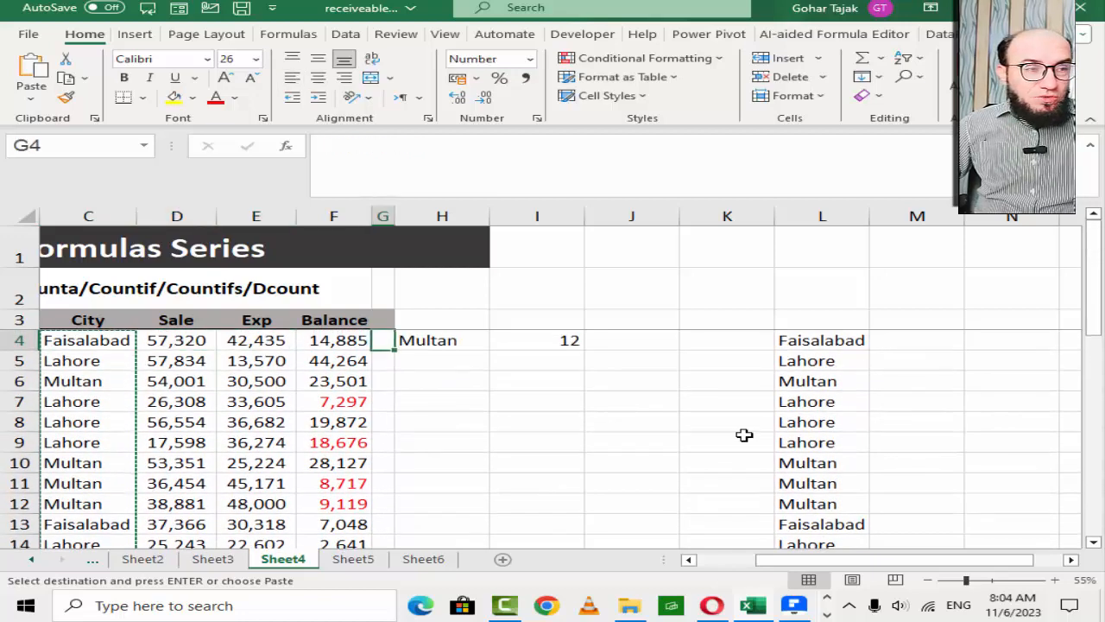
pyautogui.press('Right')
pyautogui.press('Right')
pyautogui.press('Right')
pyautogui.press('Right')
pyautogui.press('Right')
pyautogui.press('Up')
pyautogui.press('Down')
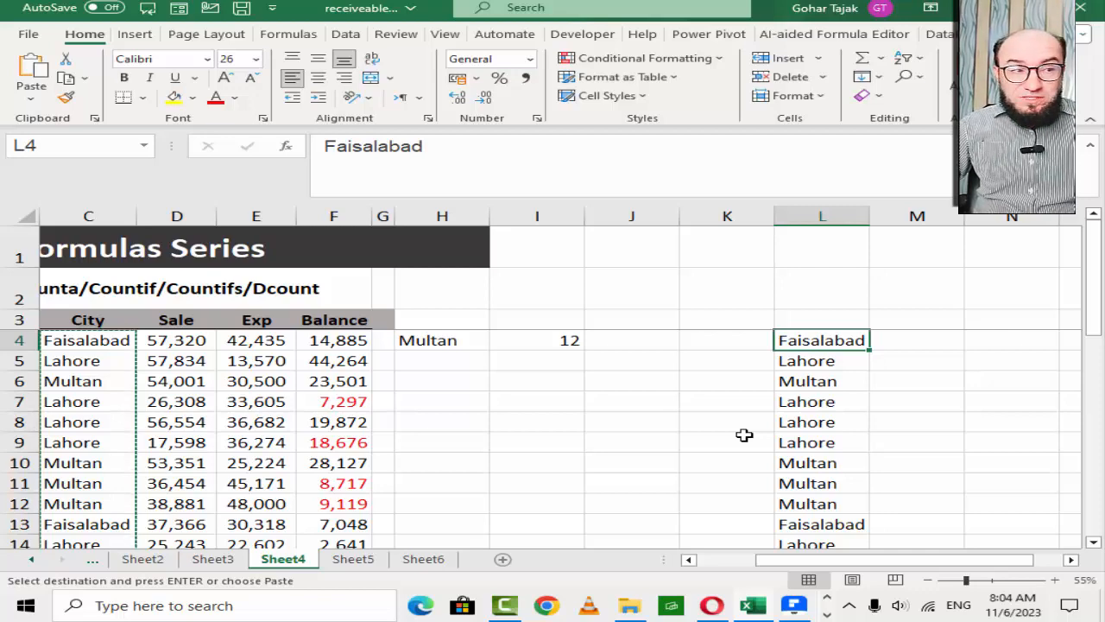
pyautogui.hotkey('ctrl', 'v')
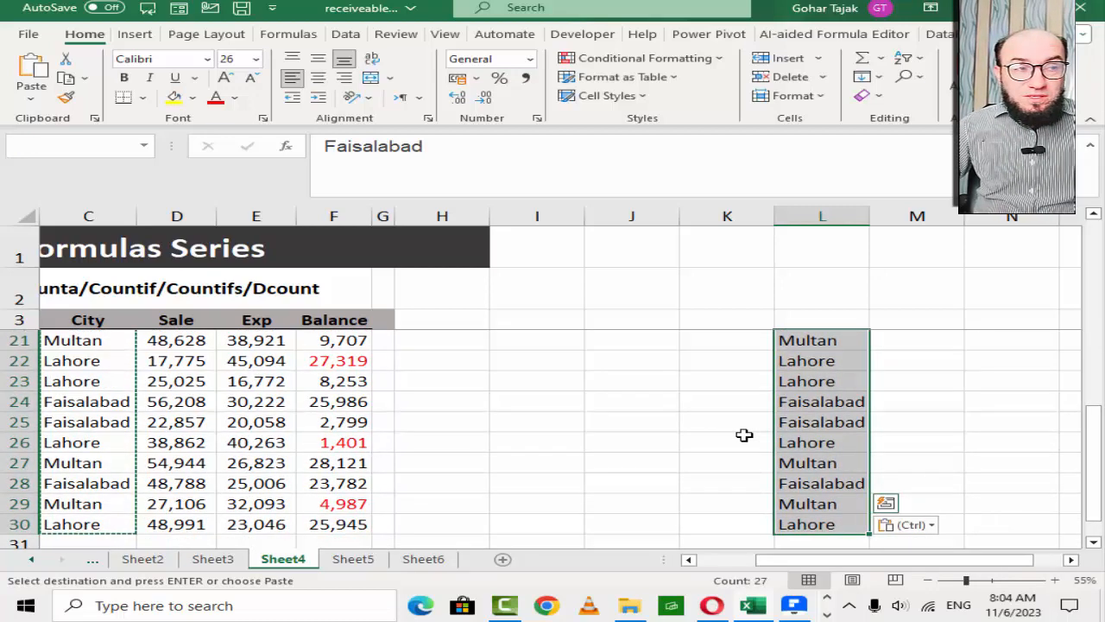
# - Enter the shortcut note "ALT AM" in L1 above the copied city list
pyautogui.press('Up')
pyautogui.press('Up')
pyautogui.press('Up')
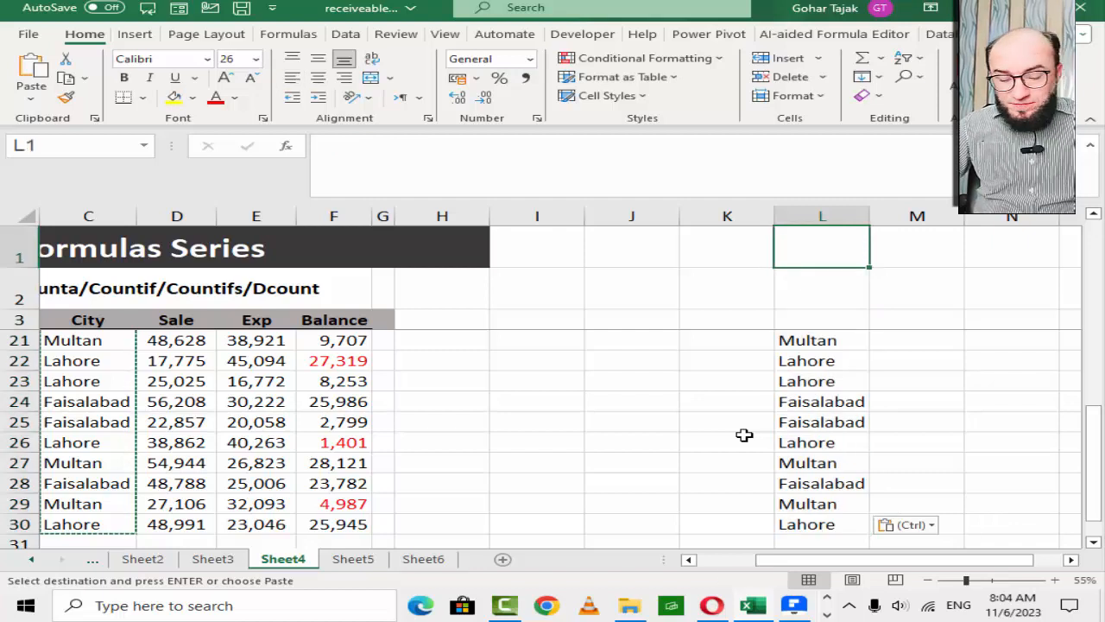
pyautogui.write('alt')
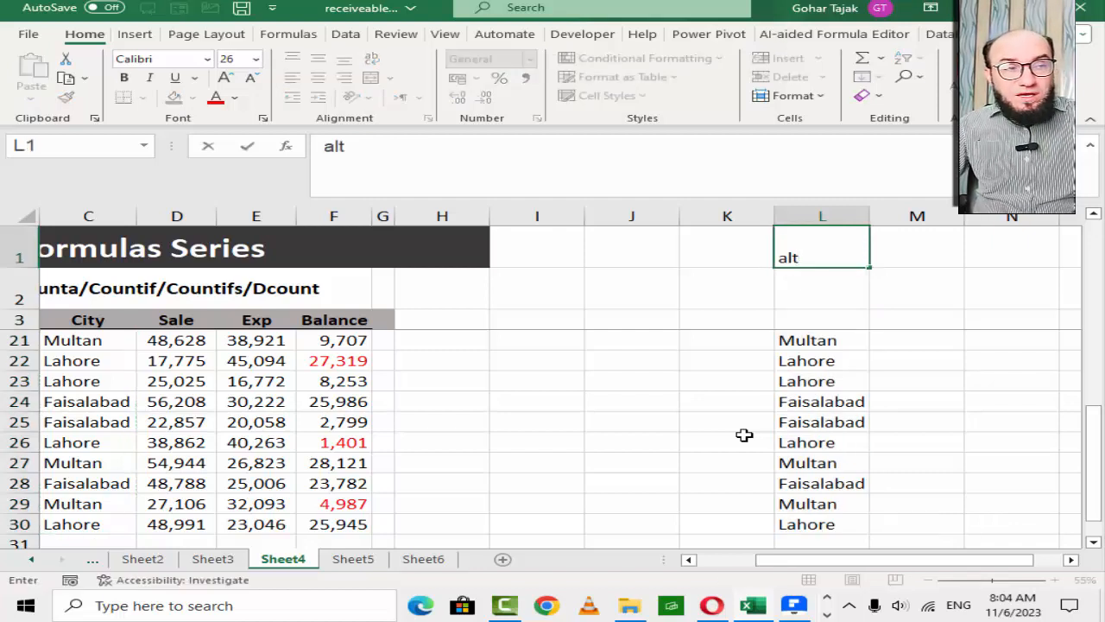
pyautogui.press('BackSpace')
pyautogui.press('BackSpace')
pyautogui.press('BackSpace')
pyautogui.press('BackSpace')
pyautogui.write('ALT AM')
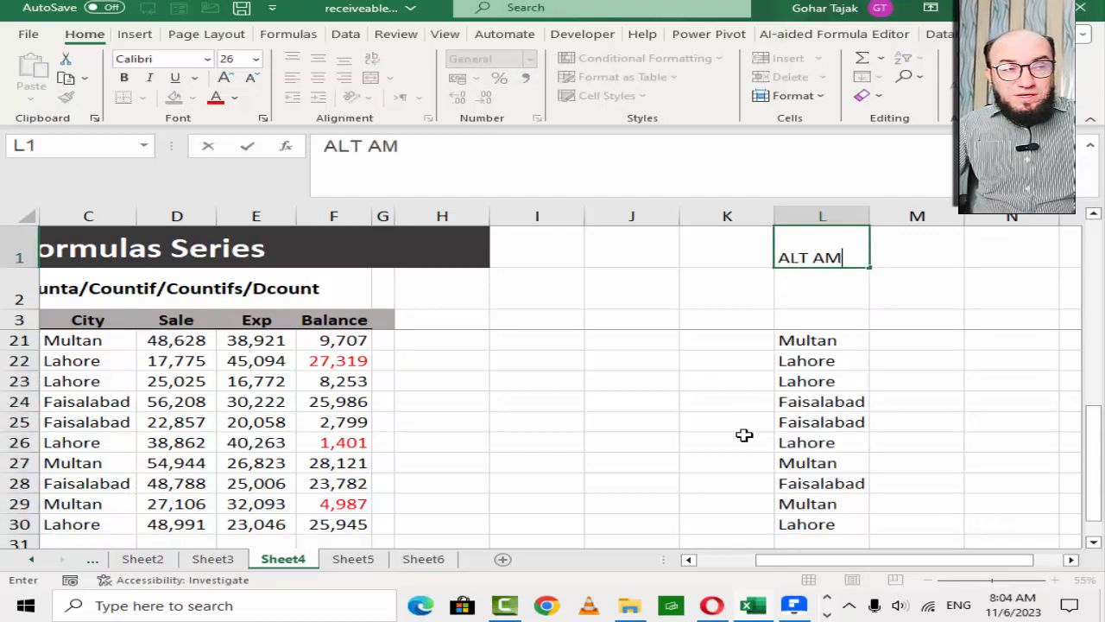
pyautogui.press('Down')
# - Remove the duplicates from the copied city list in L4:L30, treating the data as having no header
pyautogui.press('Down')
pyautogui.press('Down')
pyautogui.hotkey('ctrl', 'shift', 'Down')
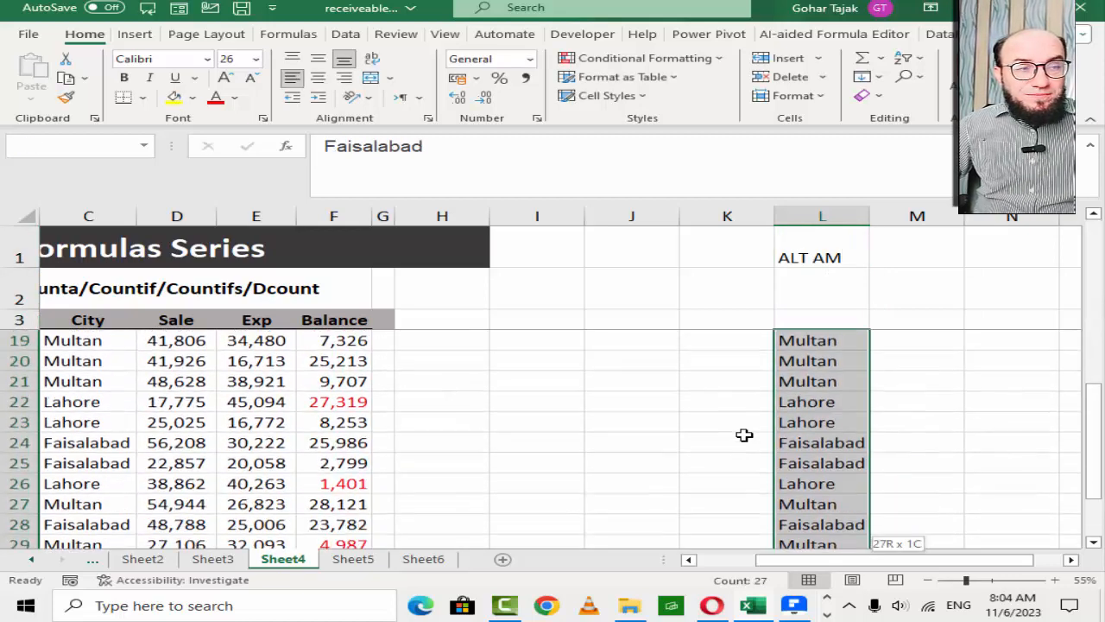
pyautogui.press('alt')
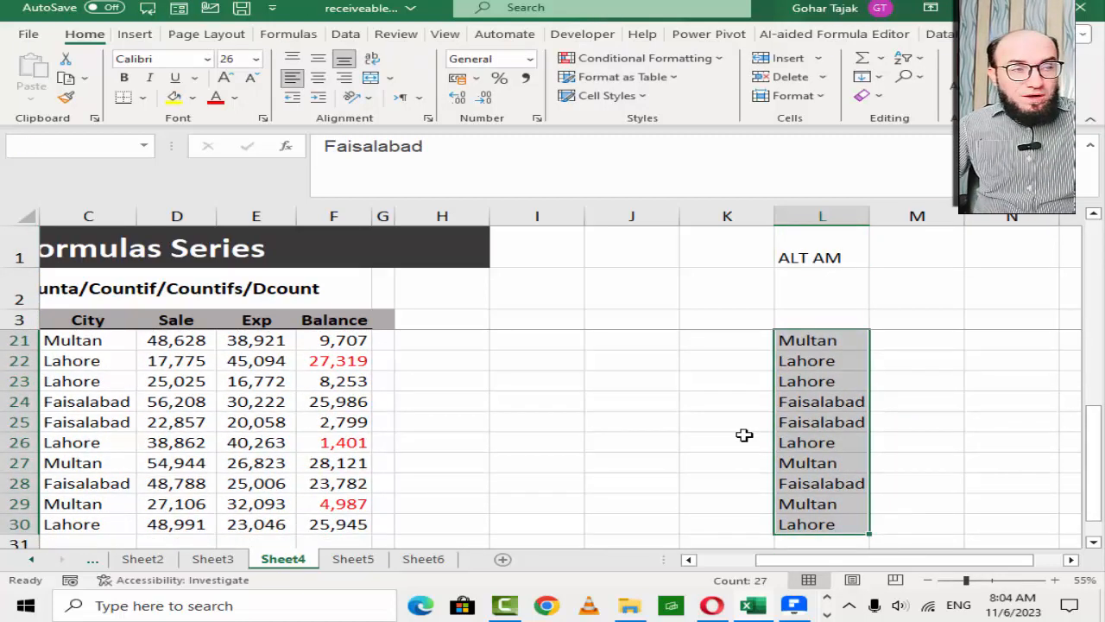
pyautogui.press('a')
pyautogui.press('m')
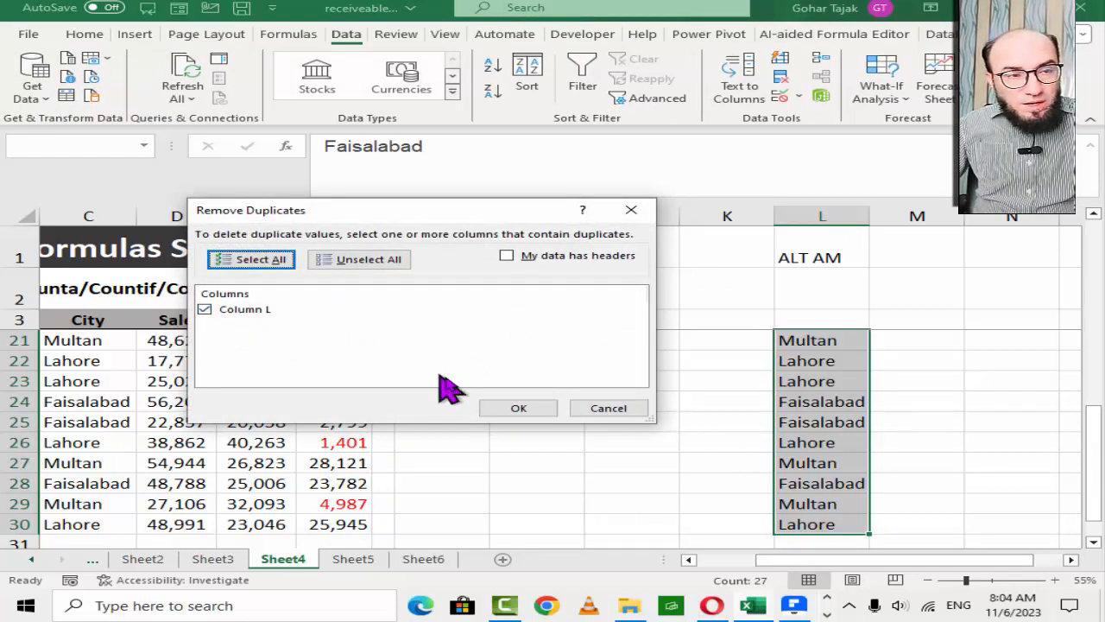
pyautogui.click(546, 407)
pyautogui.click(563, 346)
pyautogui.scroll(6, 820, 419)
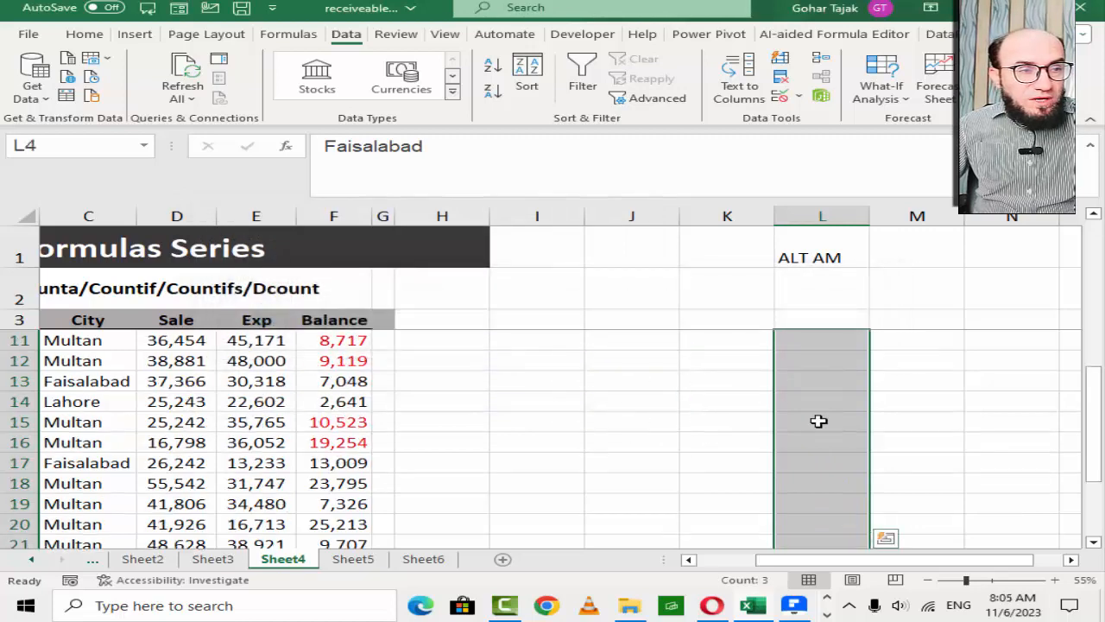
pyautogui.click(820, 361)
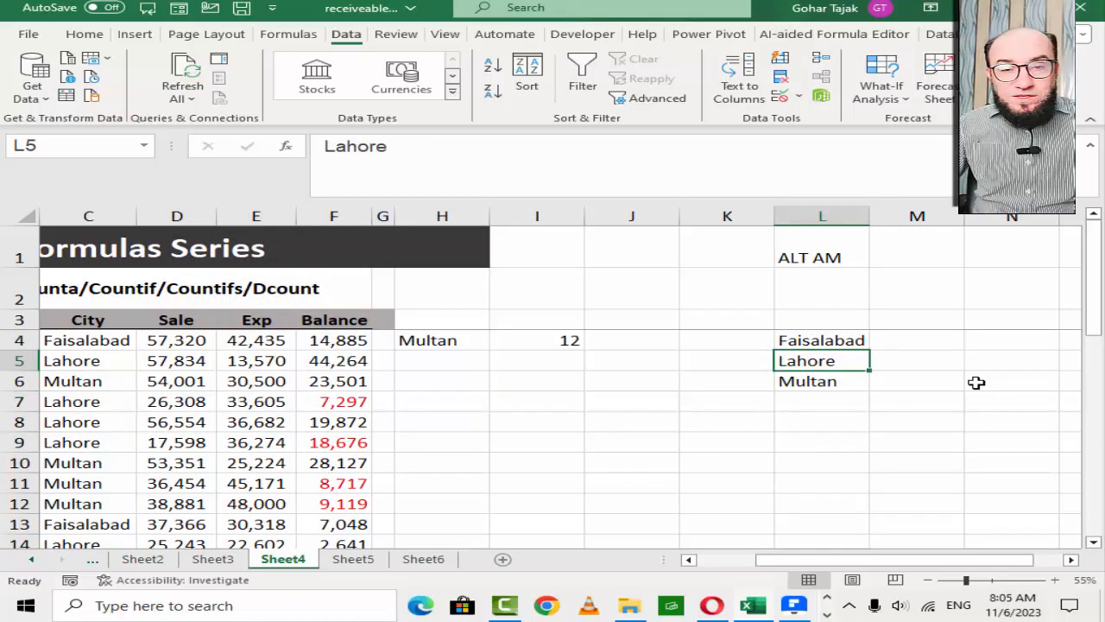
pyautogui.press('Up')
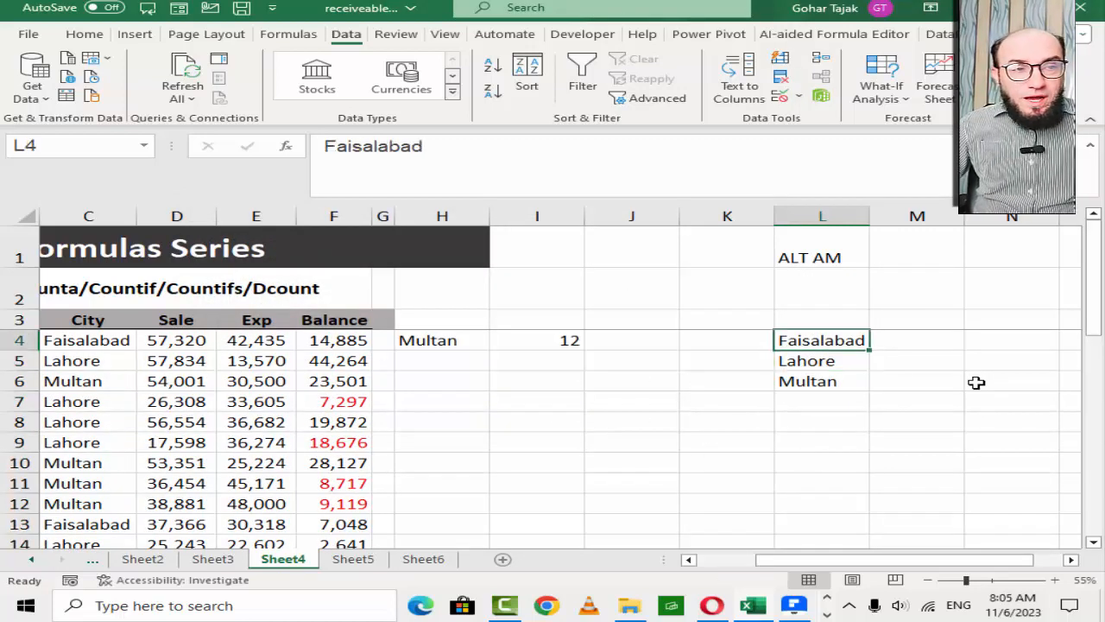
# - Widen column K slightly
pyautogui.press('Left')
pyautogui.press('Left')
pyautogui.press('Left')
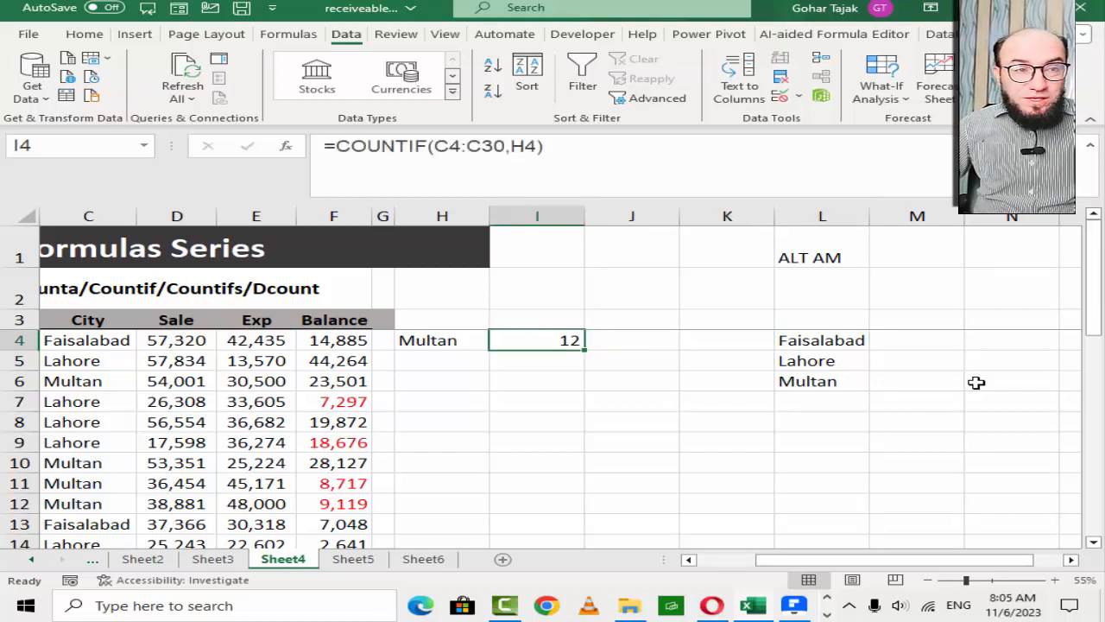
pyautogui.press('Up')
pyautogui.press('Right')
pyautogui.press('Up')
pyautogui.press('Up')
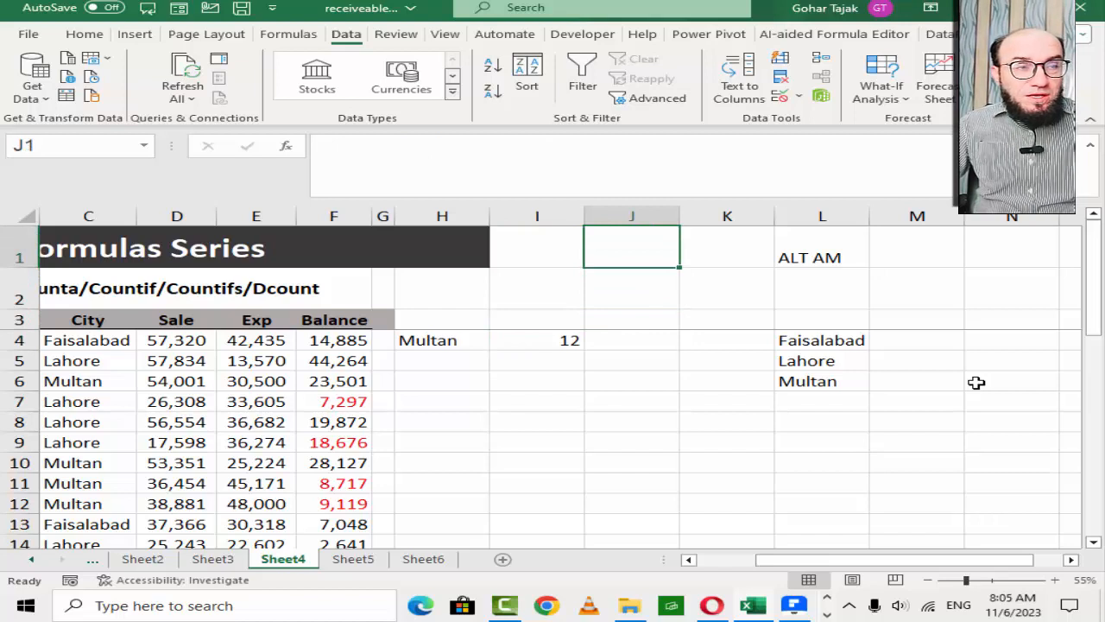
pyautogui.moveTo(777, 220); pyautogui.dragTo(789, 219)
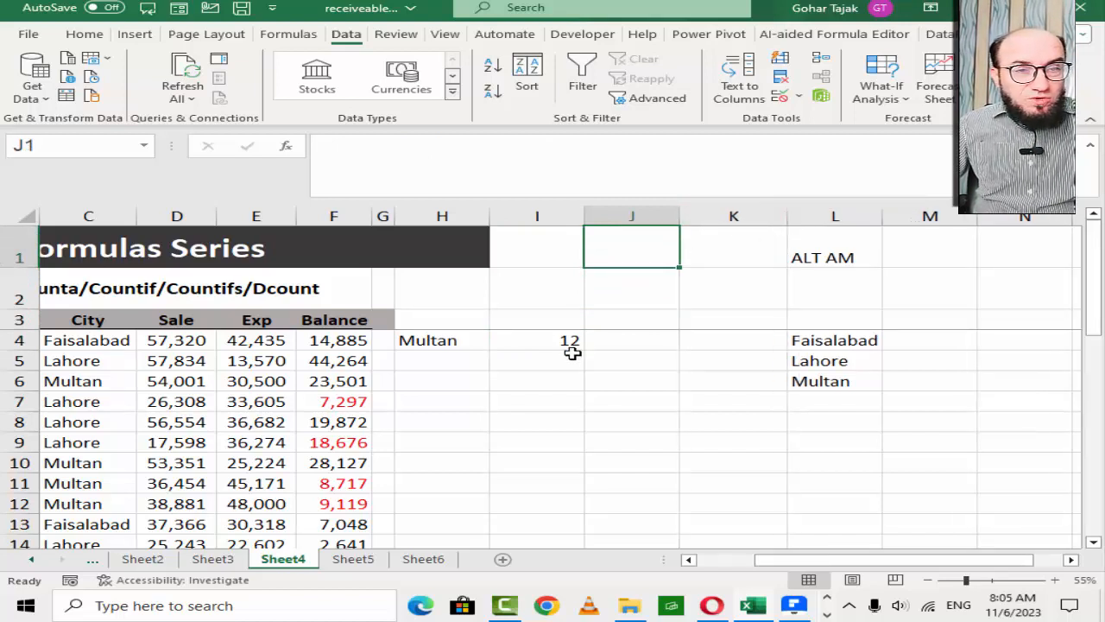
pyautogui.click(570, 258)
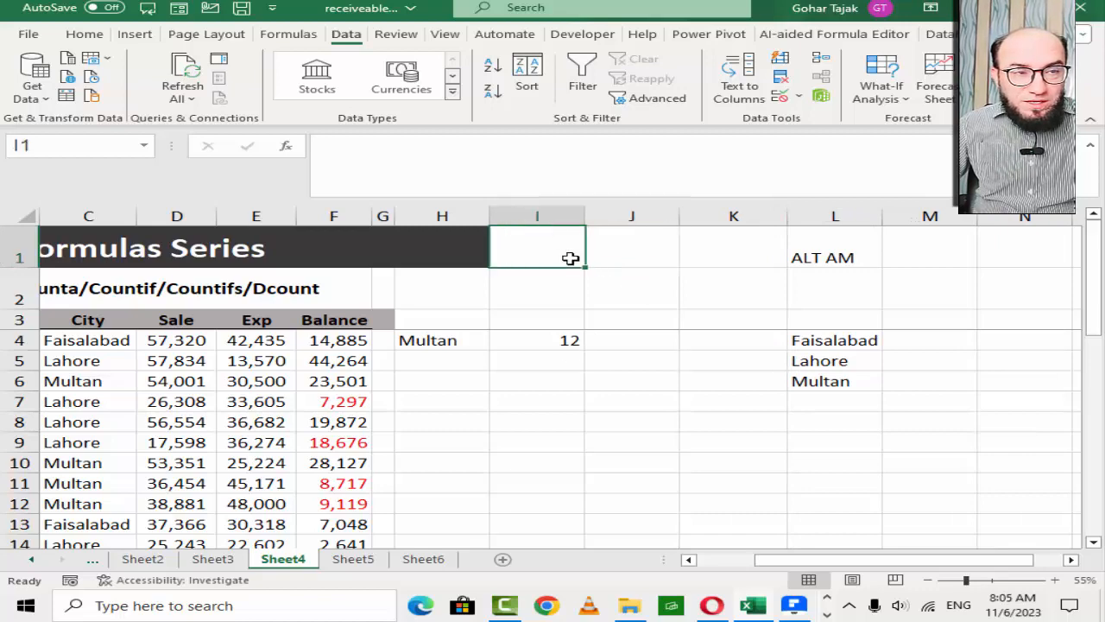
pyautogui.press('Left')
pyautogui.press('Left')
pyautogui.press('Left')
pyautogui.press('Left')
pyautogui.press('Left')
pyautogui.press('Left')
pyautogui.press('Left')
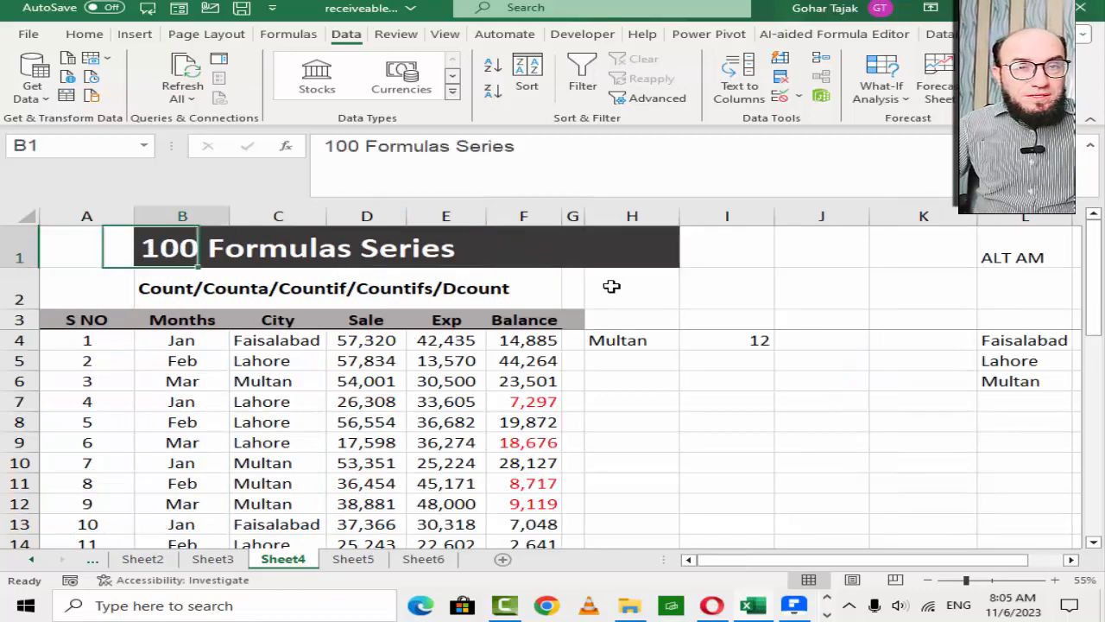
pyautogui.press('Right')
pyautogui.press('Right')
pyautogui.press('Right')
pyautogui.press('Right')
pyautogui.press('Right')
pyautogui.press('Right')
pyautogui.press('Right')
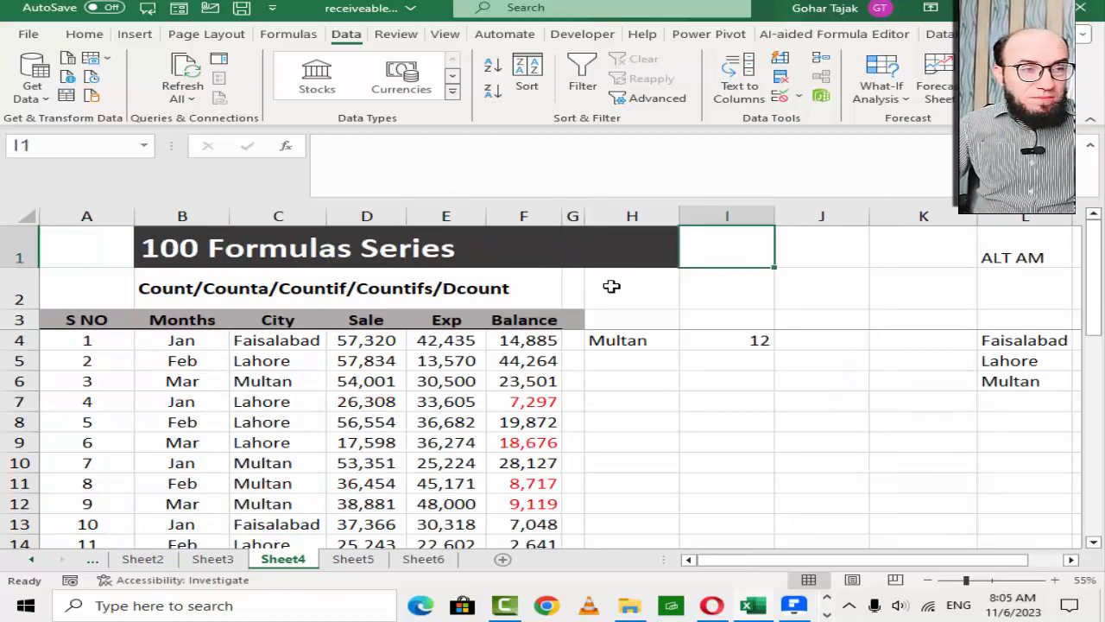
# - Enter the shortcut note "ALT AVV" in M1, beside the "ALT AM" note
pyautogui.press('Right')
pyautogui.press('Right')
pyautogui.press('Right')
pyautogui.press('Right')
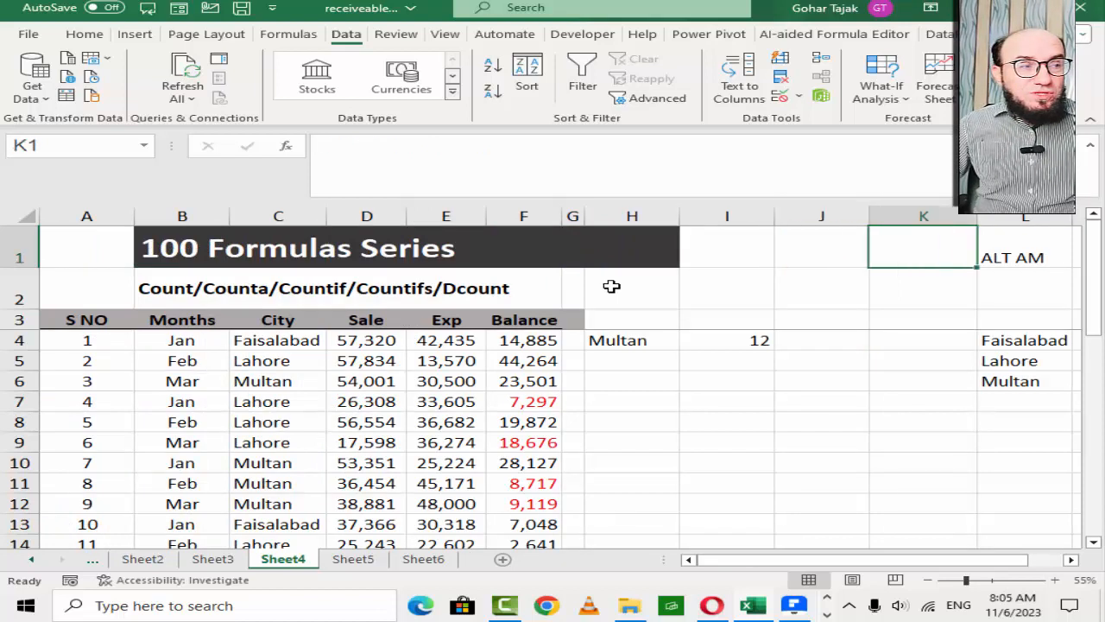
pyautogui.write('a')
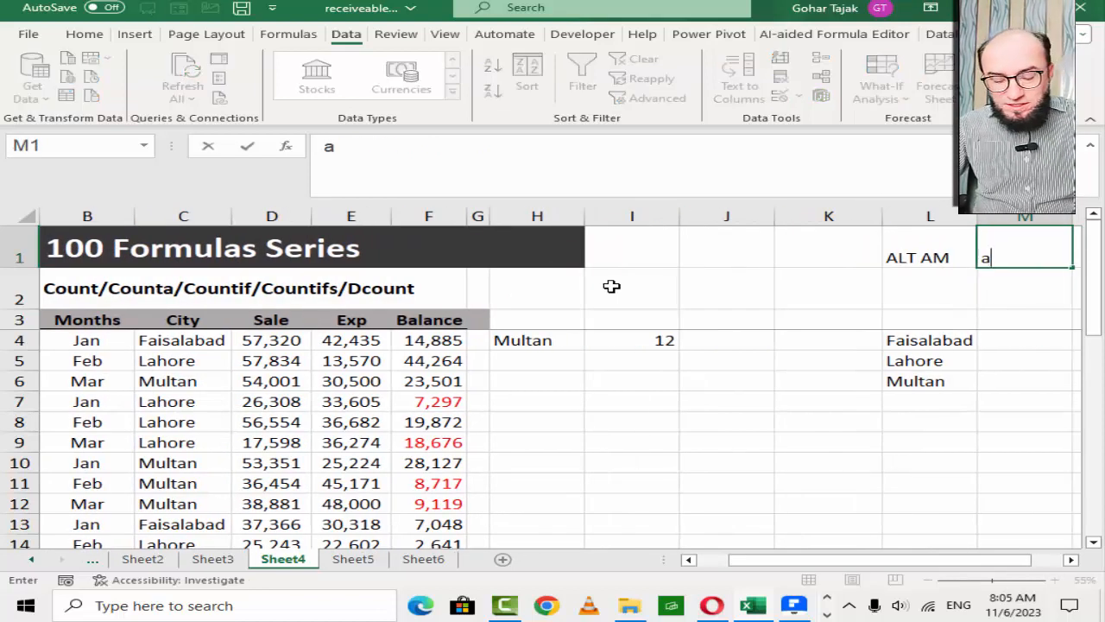
pyautogui.press('BackSpace')
pyautogui.write('ALT AVV')
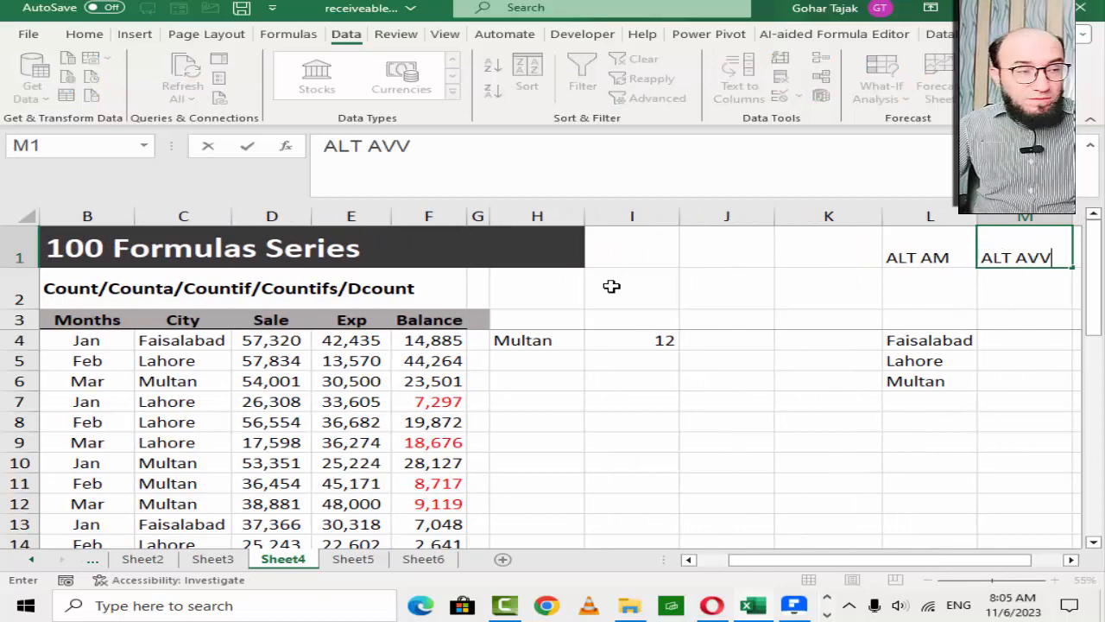
pyautogui.press('Return')
# - Add a List data validation to I1 with the unique cities in L4:L6 as its source
pyautogui.press('Up')
pyautogui.press('Left')
pyautogui.press('Left')
pyautogui.press('Left')
pyautogui.press('Left')
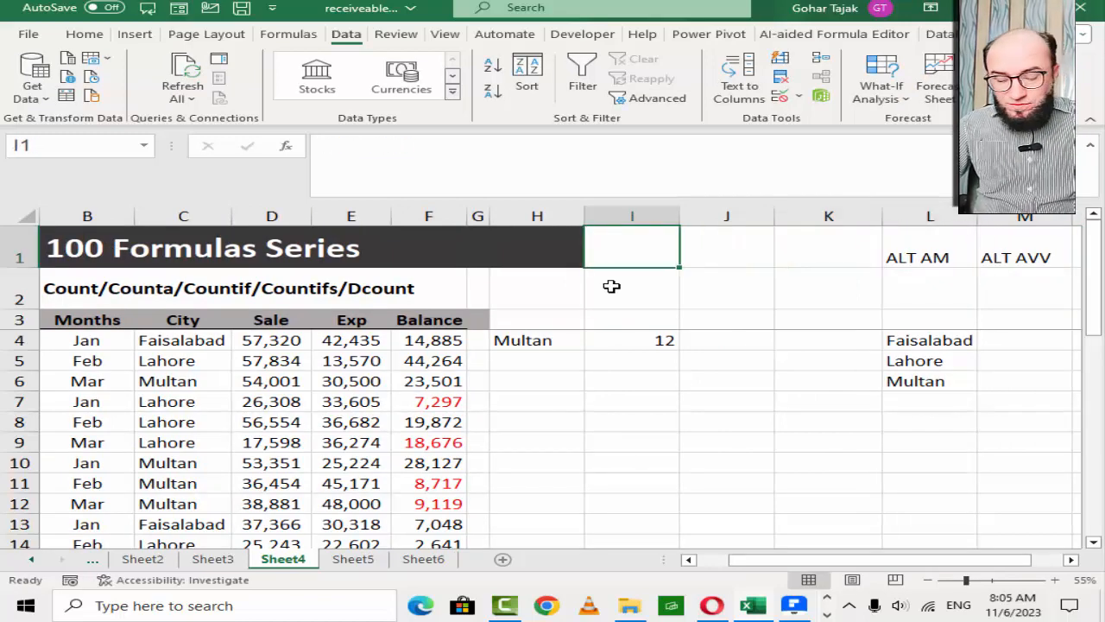
pyautogui.hotkey('alt', 'a')
pyautogui.press('v')
pyautogui.press('v')
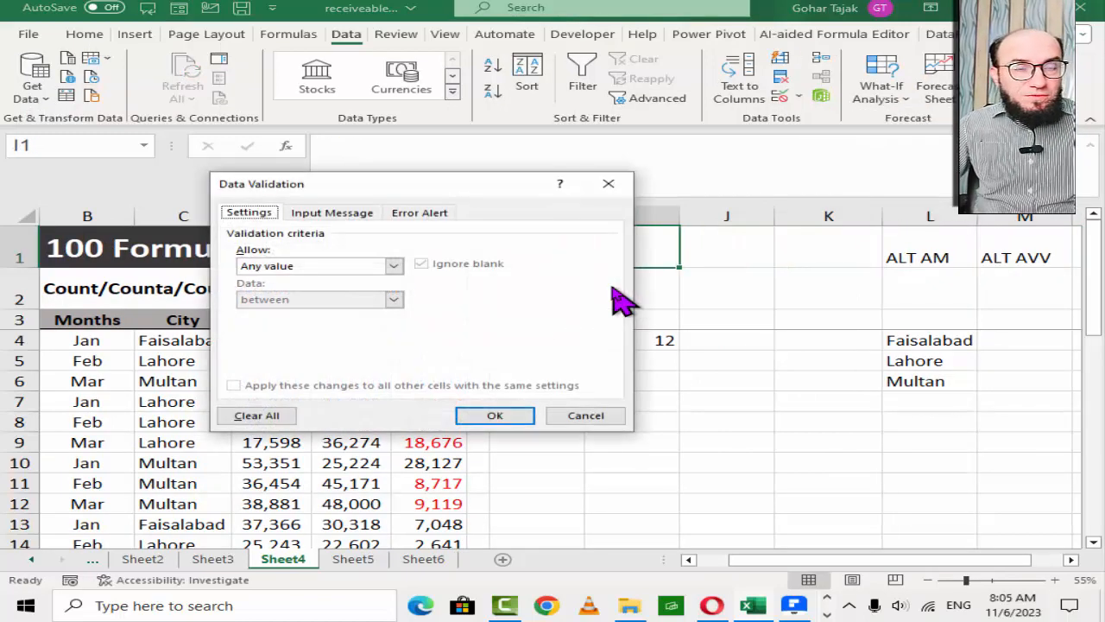
pyautogui.moveTo(475, 191); pyautogui.dragTo(464, 191)
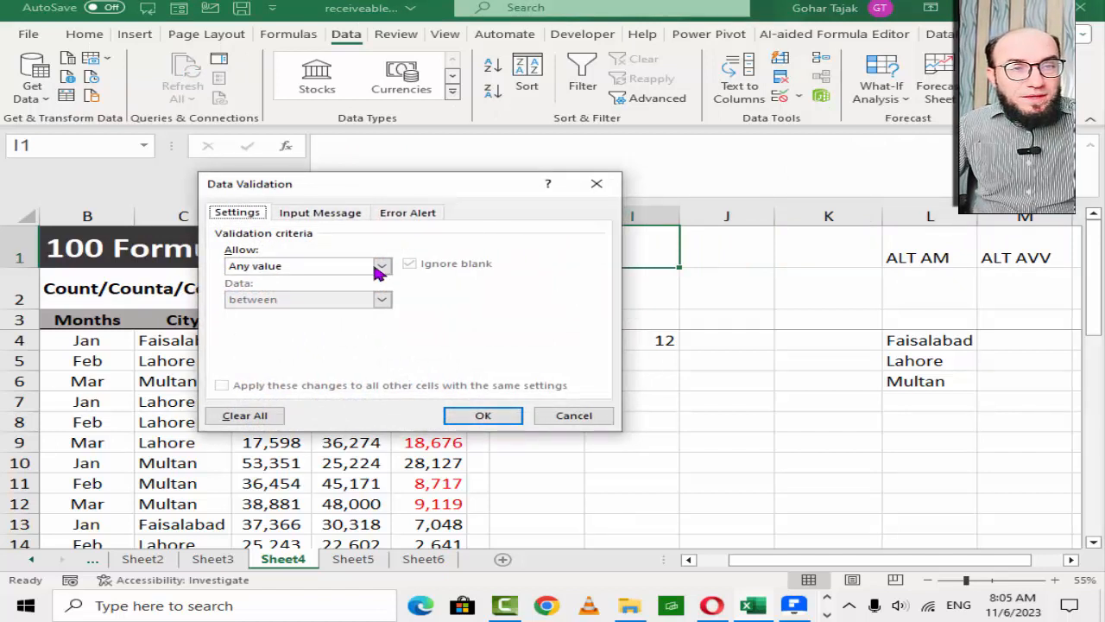
pyautogui.click(380, 268)
pyautogui.click(311, 313)
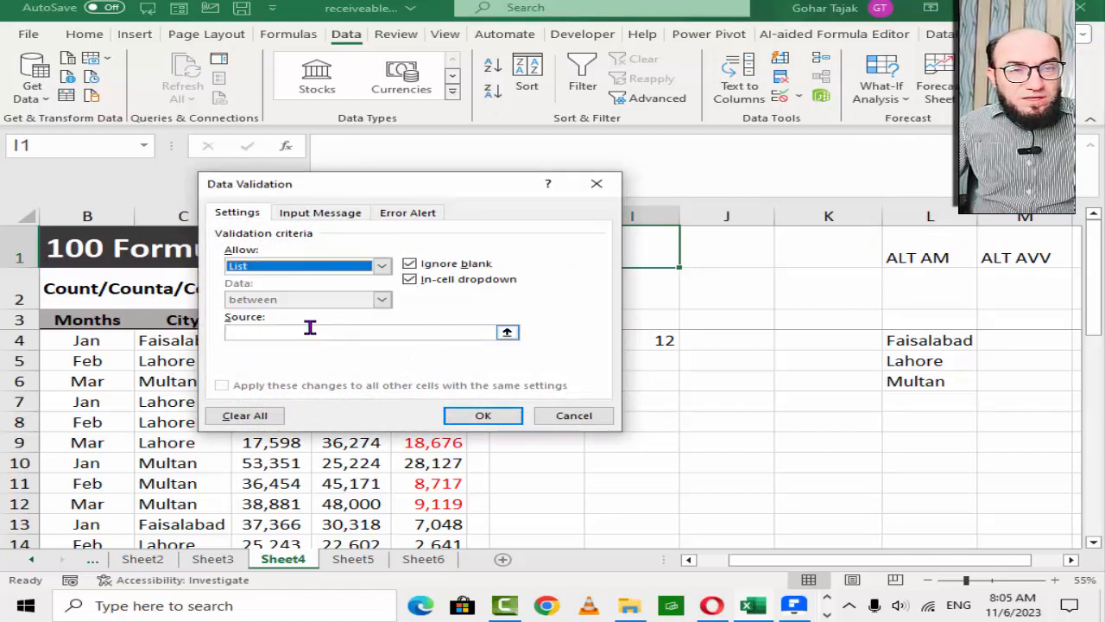
pyautogui.click(332, 332)
pyautogui.moveTo(903, 343); pyautogui.dragTo(906, 384)
pyautogui.press('Return')
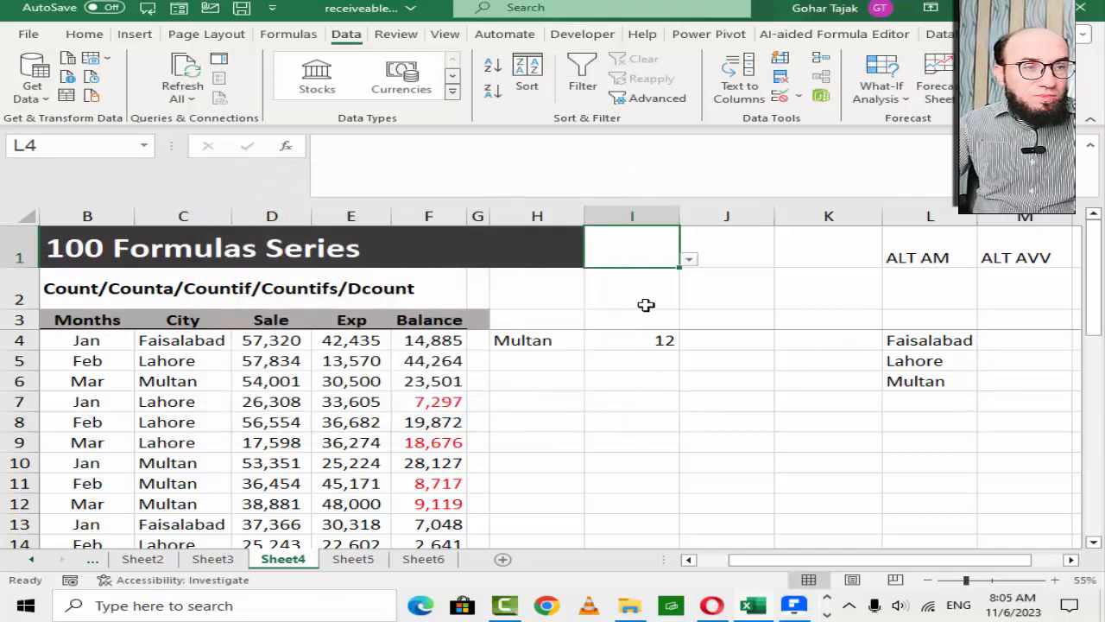
# - Choose Multan from the city drop-down list in I1
pyautogui.click(690, 260)
pyautogui.click(624, 290)
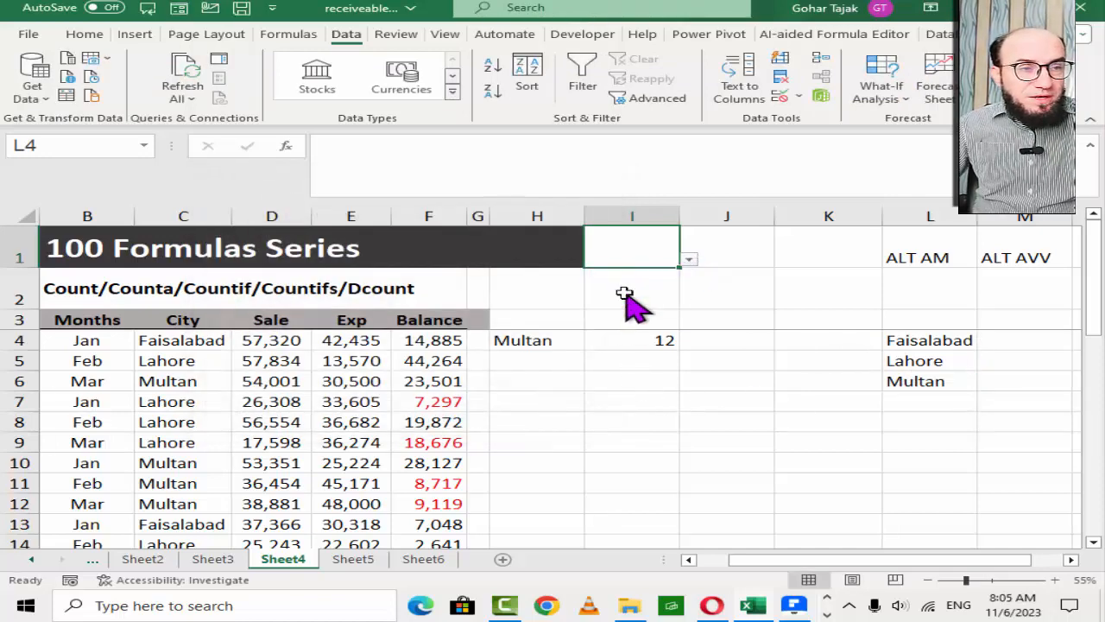
pyautogui.click(687, 259)
pyautogui.click(652, 303)
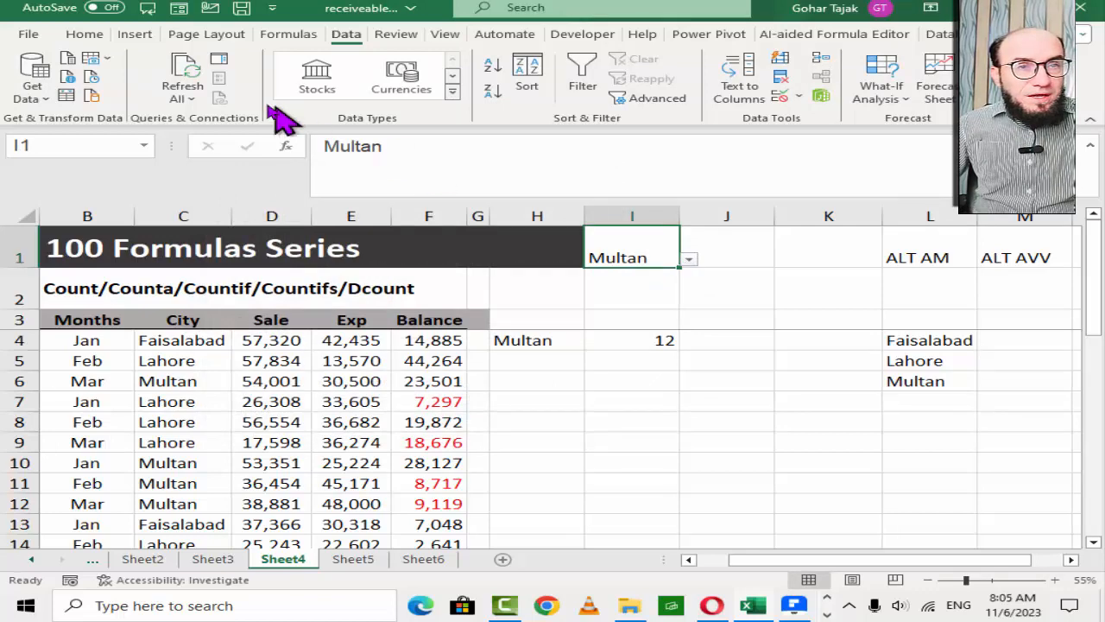
# - Format I1 with horizontal and vertical centring, a blue-gray fill, bold text and font size 28
pyautogui.click(85, 33)
pyautogui.click(318, 77)
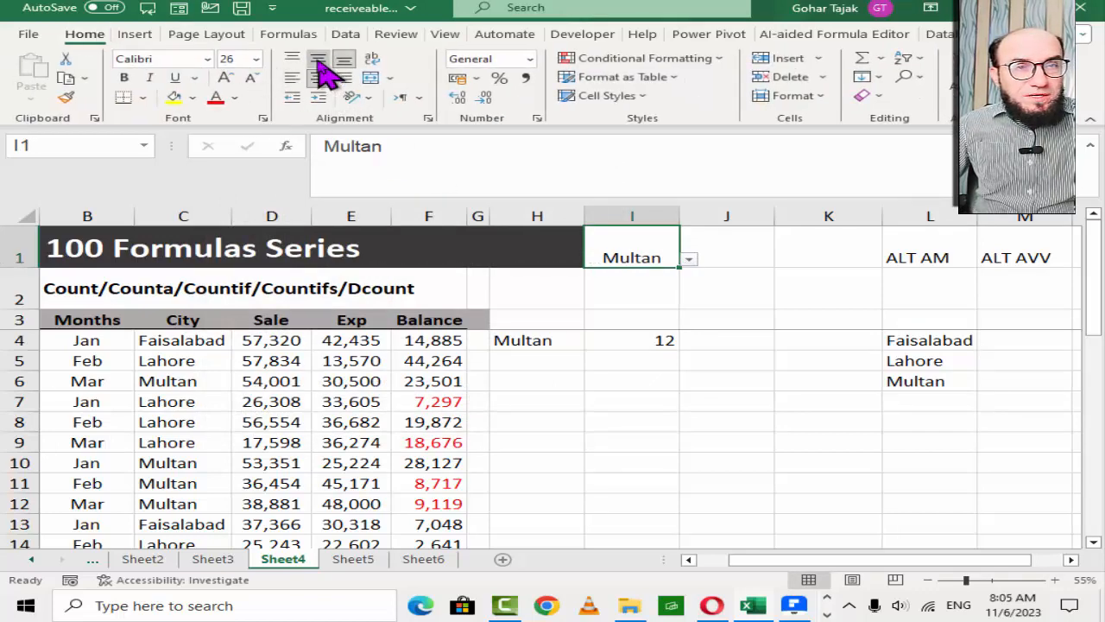
pyautogui.click(318, 58)
pyautogui.click(192, 96)
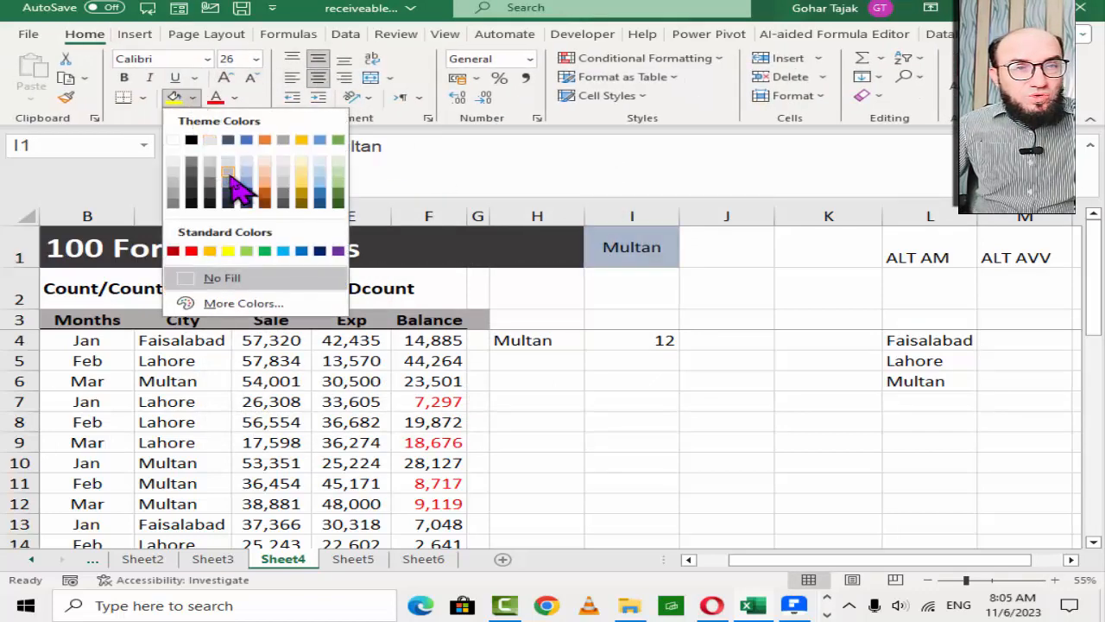
pyautogui.click(229, 172)
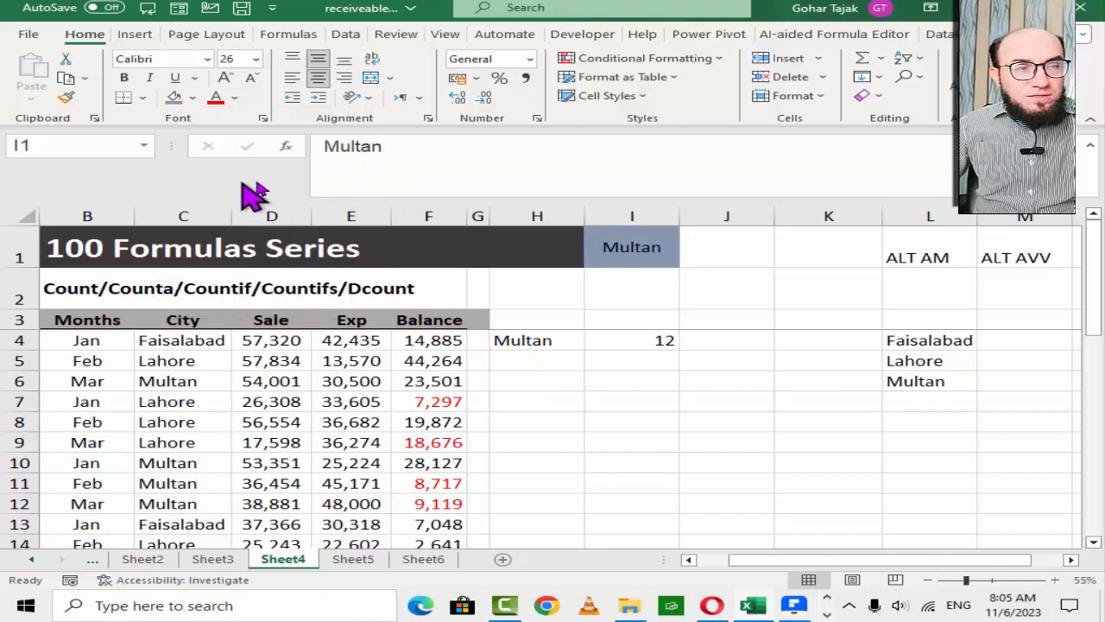
pyautogui.click(224, 78)
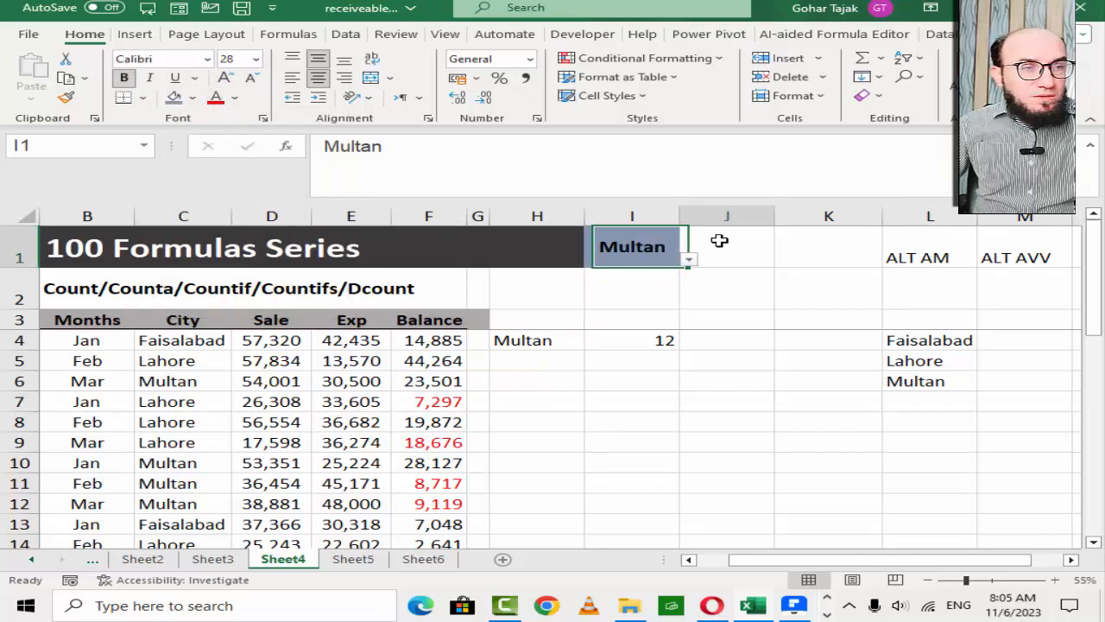
# - Widen column J slightly and enter =COUNTIF(C4:C30,I1) in J1 to count the city chosen in I1
pyautogui.click(716, 239)
pyautogui.moveTo(774, 221); pyautogui.dragTo(783, 219)
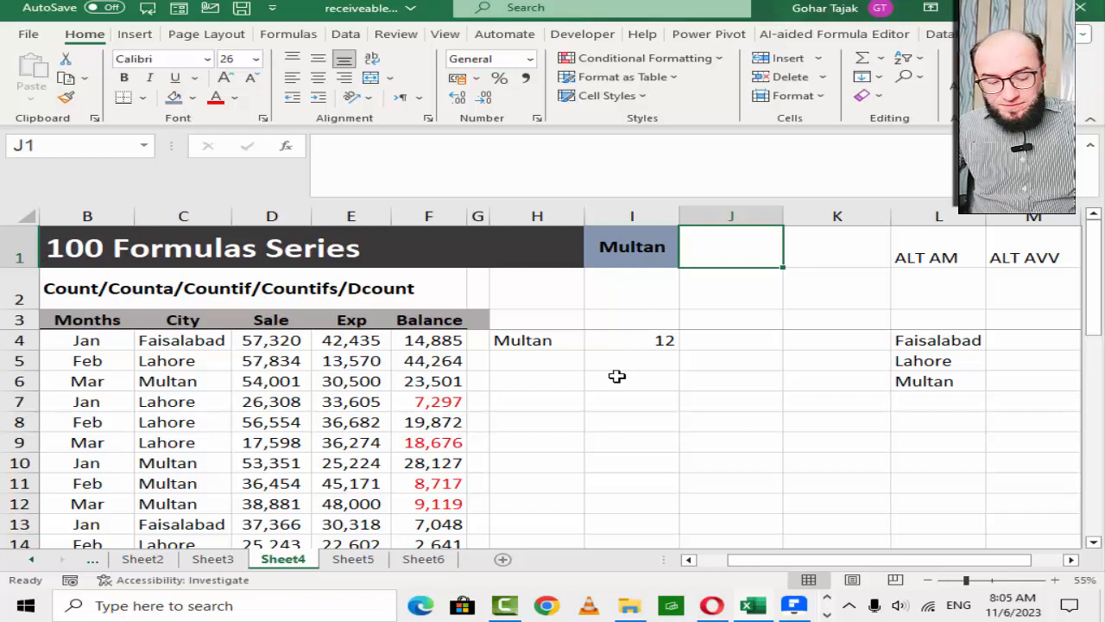
pyautogui.write('=')
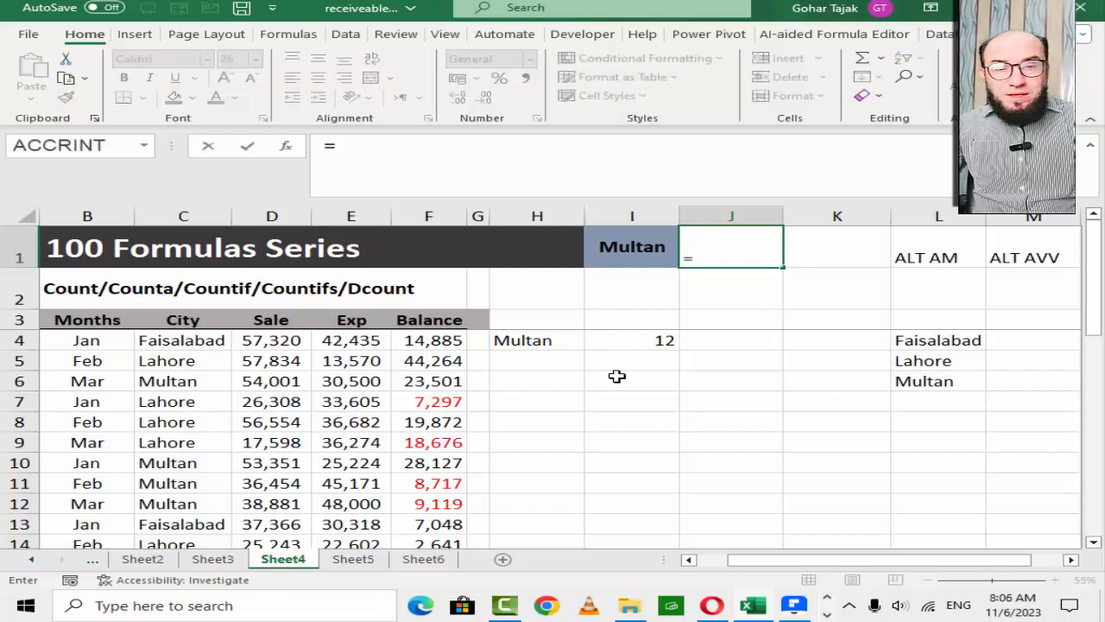
pyautogui.write('COUT')
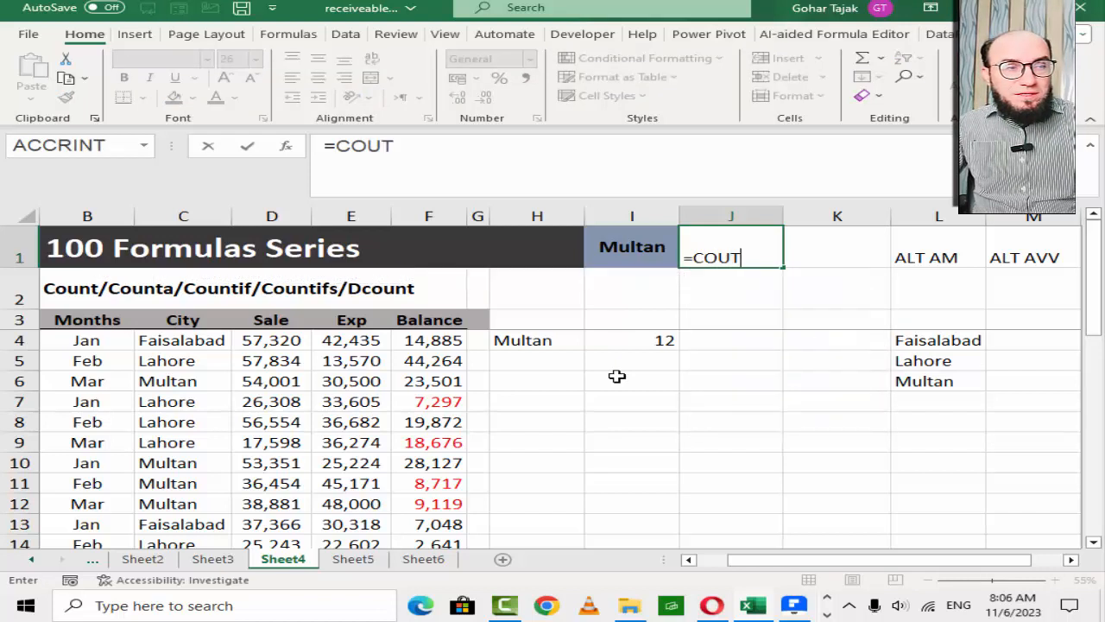
pyautogui.press('BackSpace')
pyautogui.write('NT')
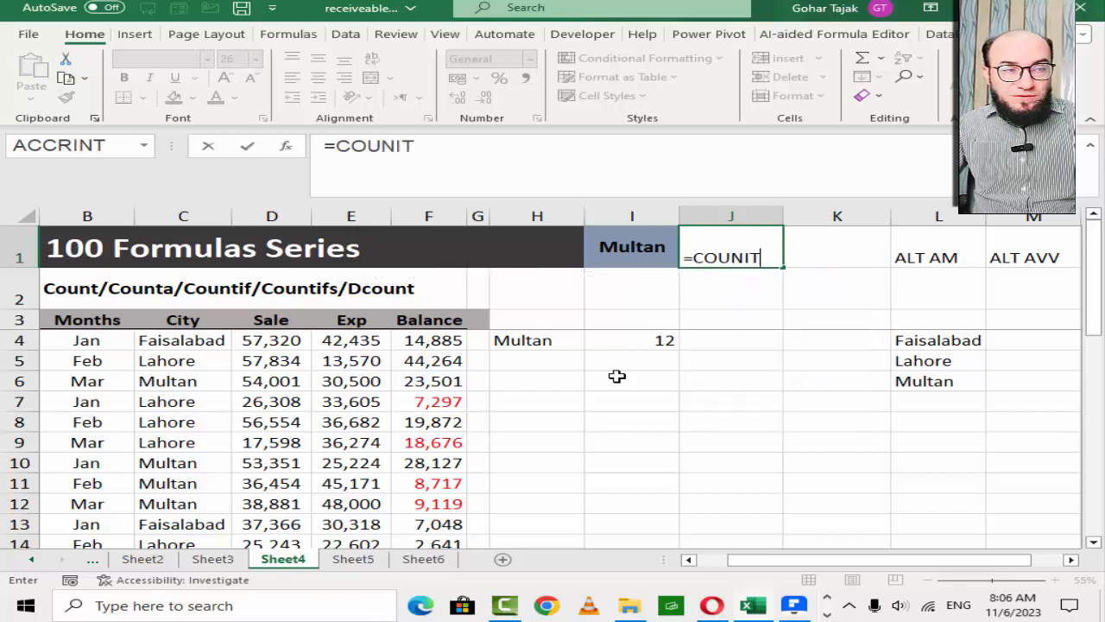
pyautogui.write('IF(')
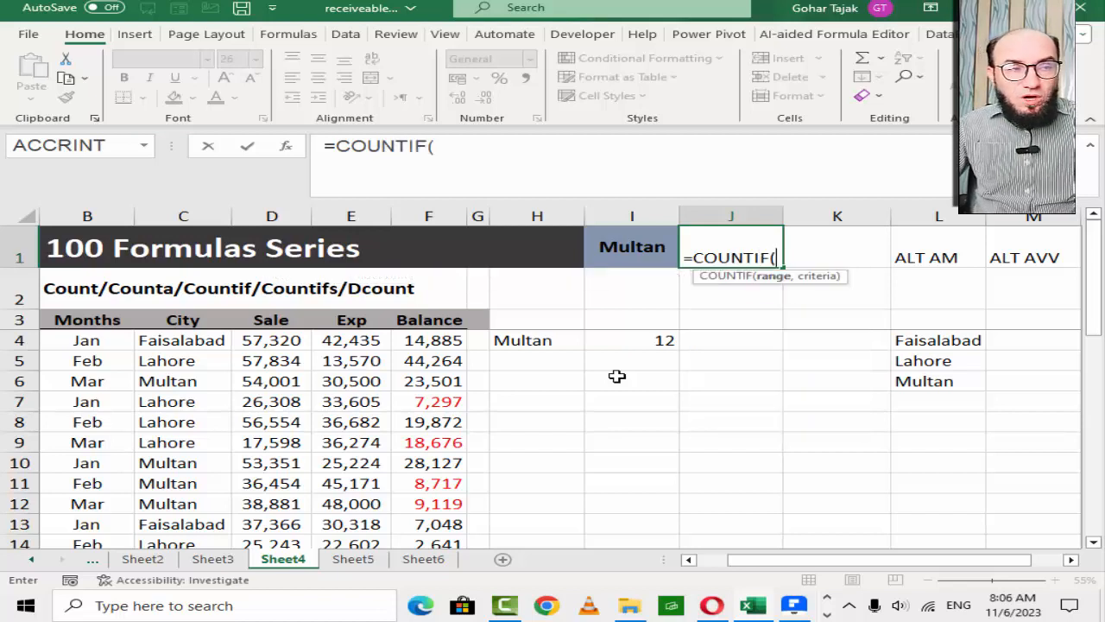
pyautogui.press('Left')
pyautogui.press('Left')
pyautogui.press('Left')
pyautogui.press('Left')
pyautogui.press('Left')
pyautogui.press('Down')
pyautogui.press('Down')
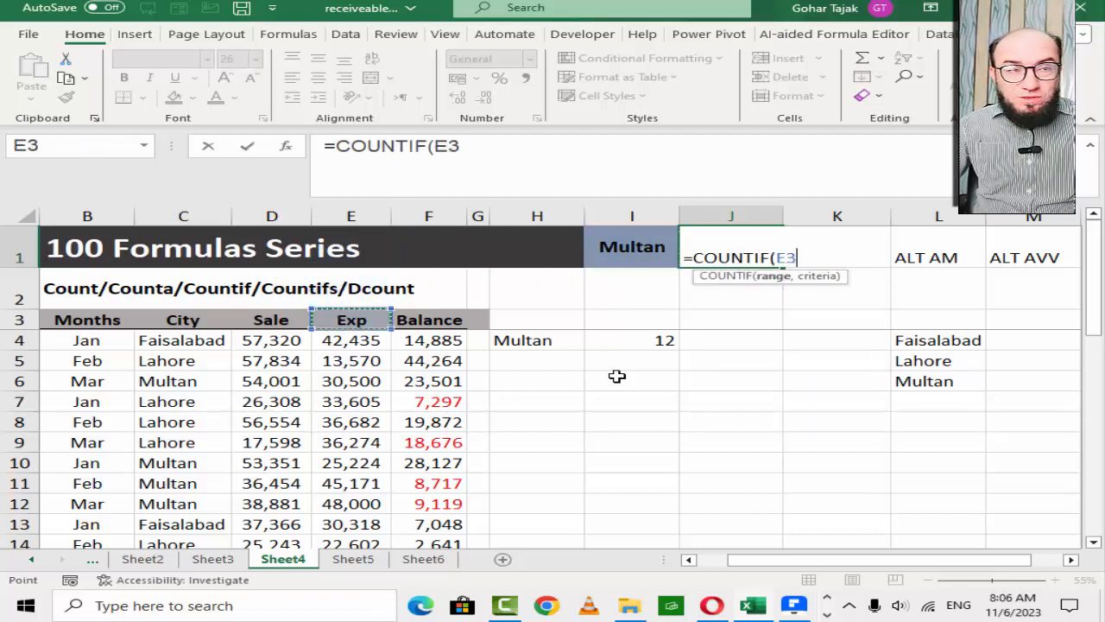
pyautogui.press('Left')
pyautogui.press('Left')
pyautogui.press('Down')
pyautogui.hotkey('ctrl', 'shift', 'Down')
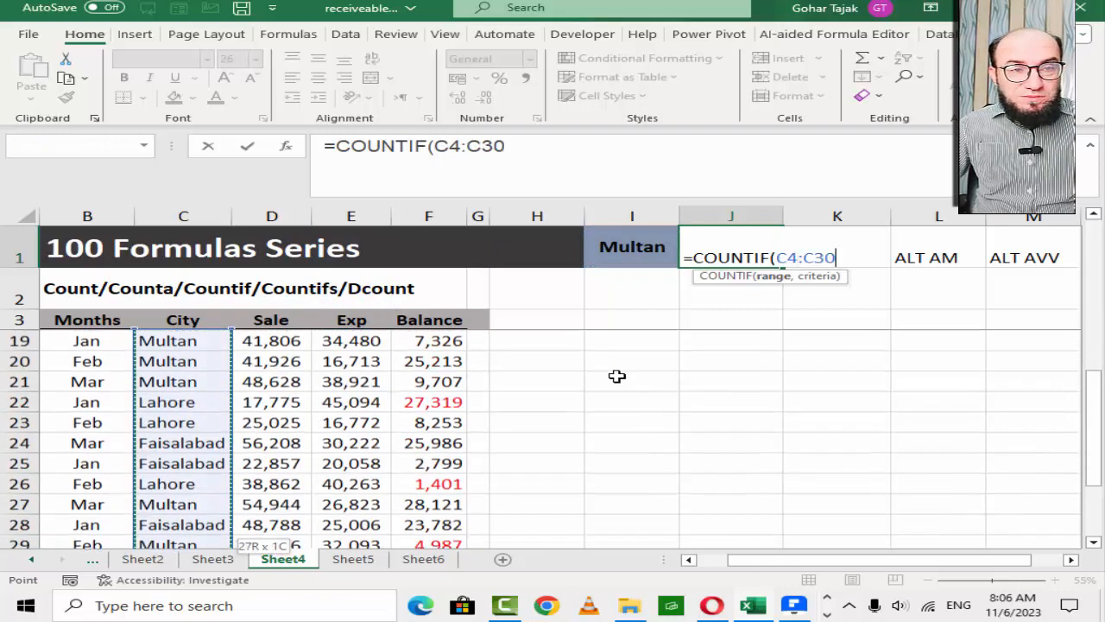
pyautogui.write(',')
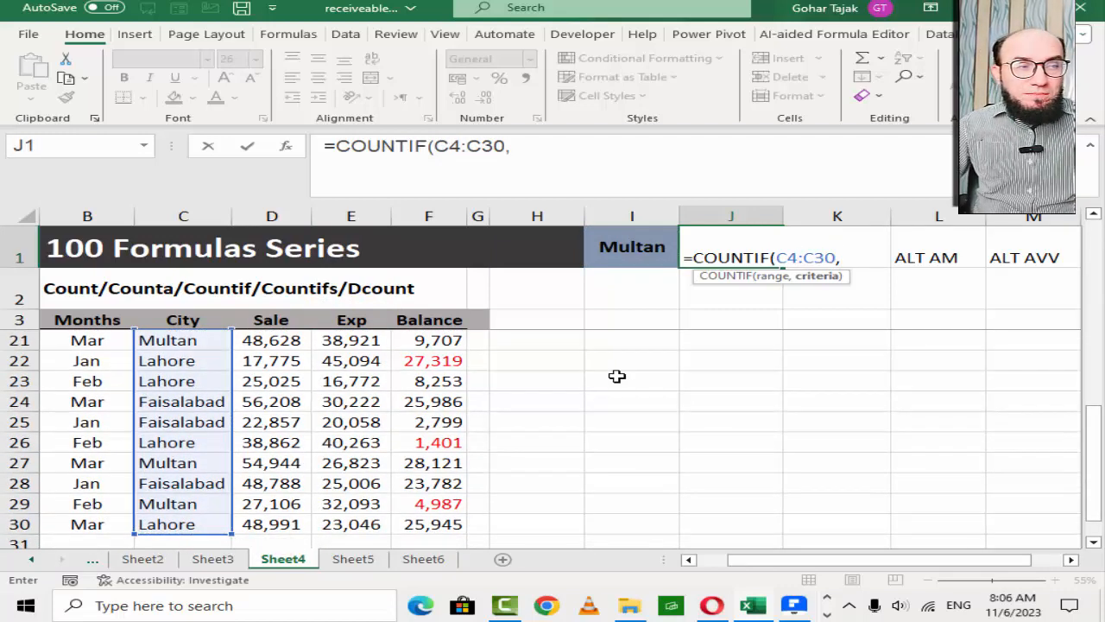
pyautogui.press('Left')
pyautogui.press('Return')
pyautogui.press('Up')
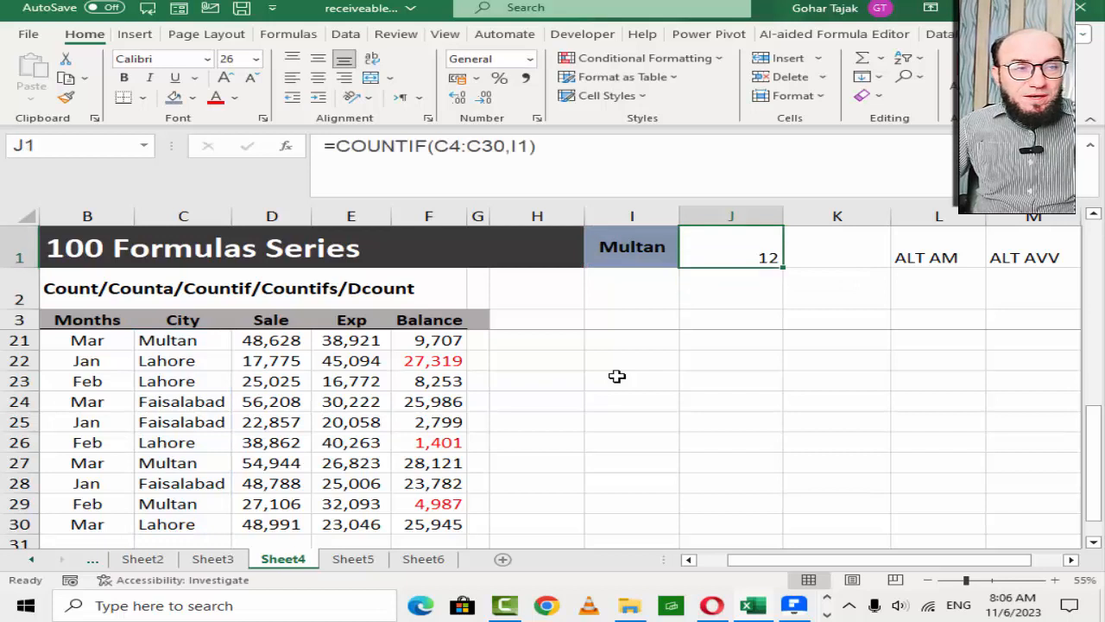
# - Open the city drop-down list in I1 and move the selection to Lahore
pyautogui.press('Left')
pyautogui.hotkey('alt', 'Down')
pyautogui.press('Up')
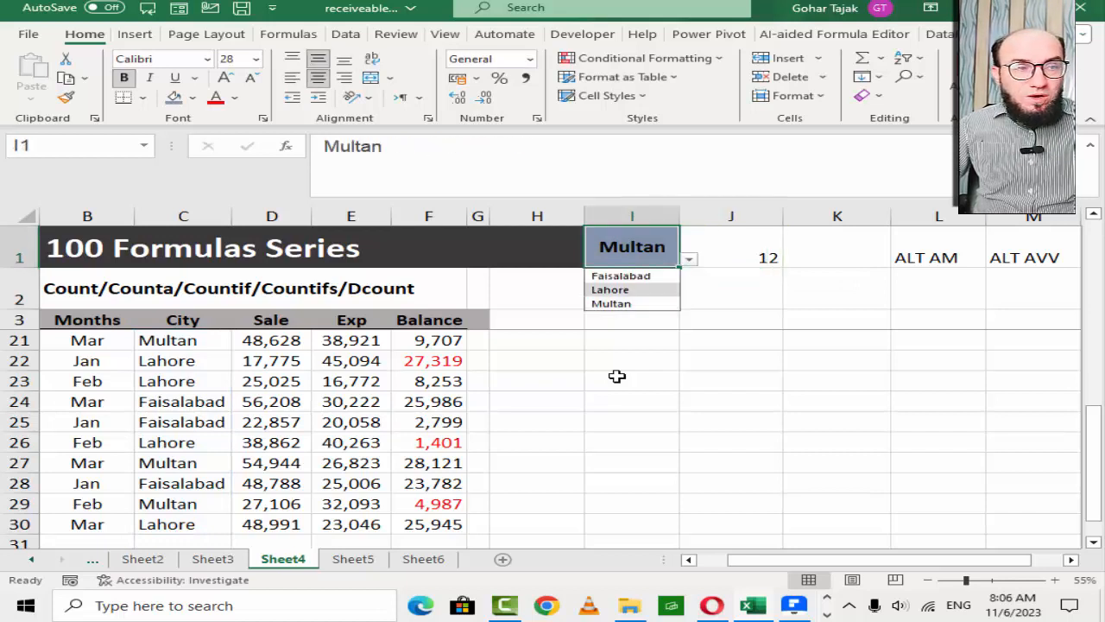
# - Set the city selection in cell I1 to Faisalabad using its validation list
pyautogui.press('Return')
pyautogui.hotkey('alt', 'Down')
pyautogui.press('Up')
pyautogui.press('Return')
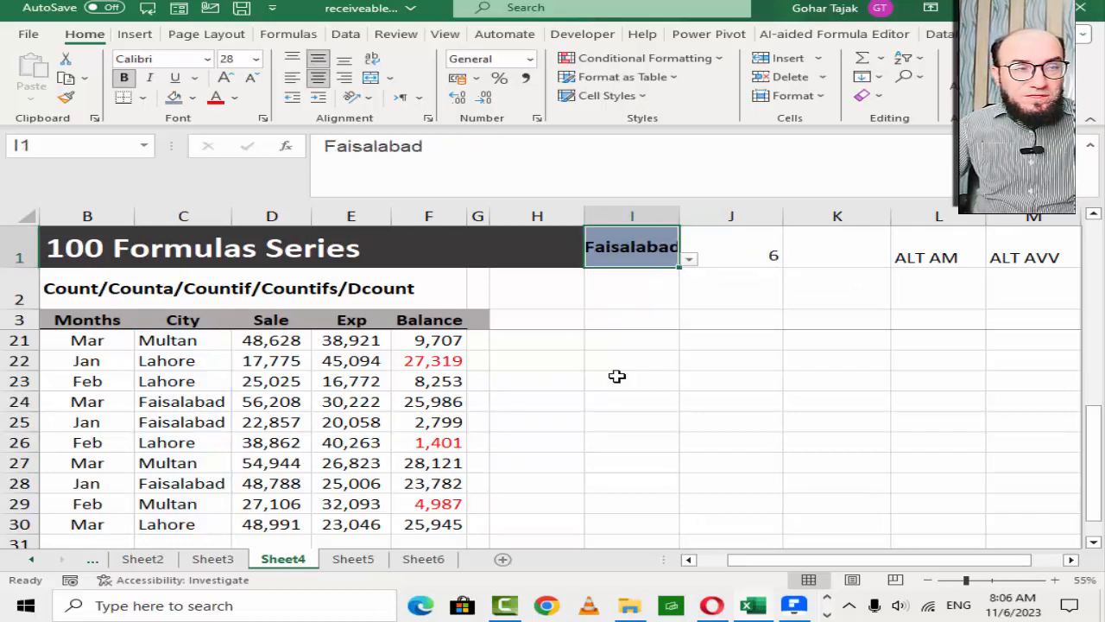
# - Copy the three city names in cells L4:L6
pyautogui.press('Down')
pyautogui.press('Down')
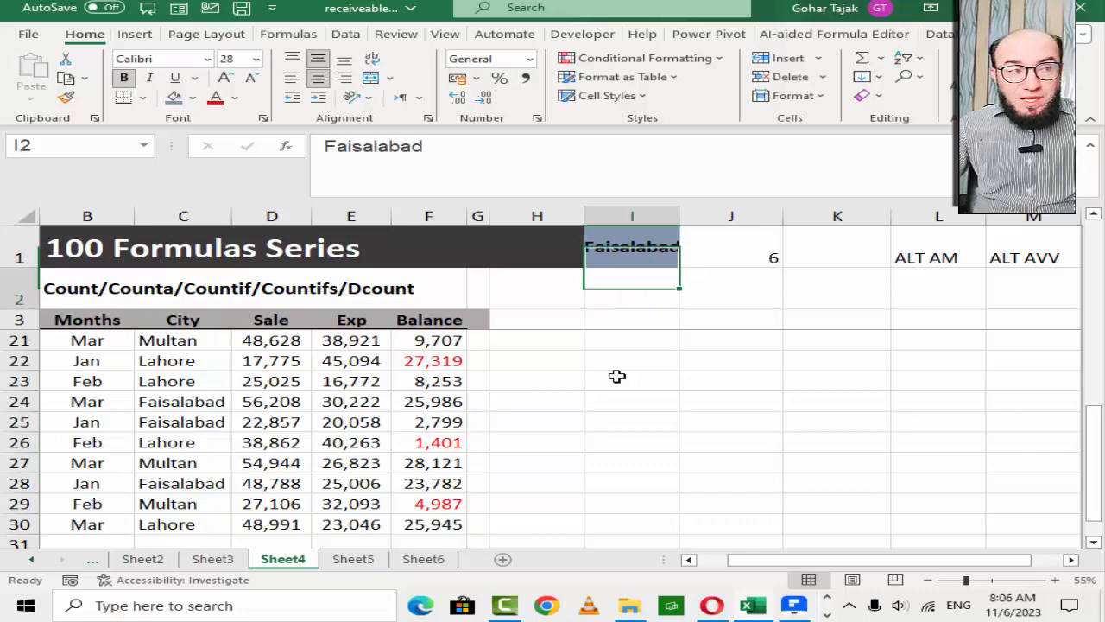
pyautogui.press('Right')
pyautogui.press('Right')
pyautogui.press('Right')
pyautogui.press('Down')
pyautogui.press('Down')
pyautogui.press('Right')
pyautogui.press('Right')
pyautogui.press('Left')
pyautogui.press('Left')
pyautogui.press('Up')
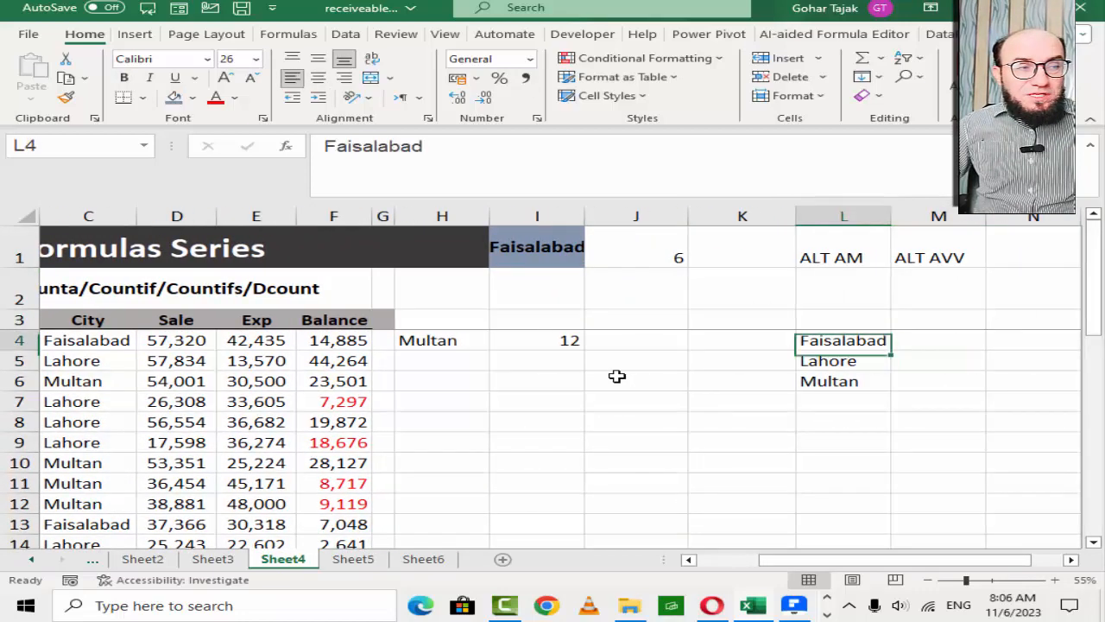
pyautogui.hotkey('shift', 'Down')
pyautogui.hotkey('shift', 'Down')
pyautogui.hotkey('ctrl', 'c')
# - Paste the copied city names as values only, starting at cell I7
pyautogui.press('Left')
pyautogui.press('Left')
pyautogui.press('Left')
pyautogui.press('Left')
pyautogui.press('Left')
pyautogui.press('Left')
pyautogui.press('Left')
pyautogui.press('Left')
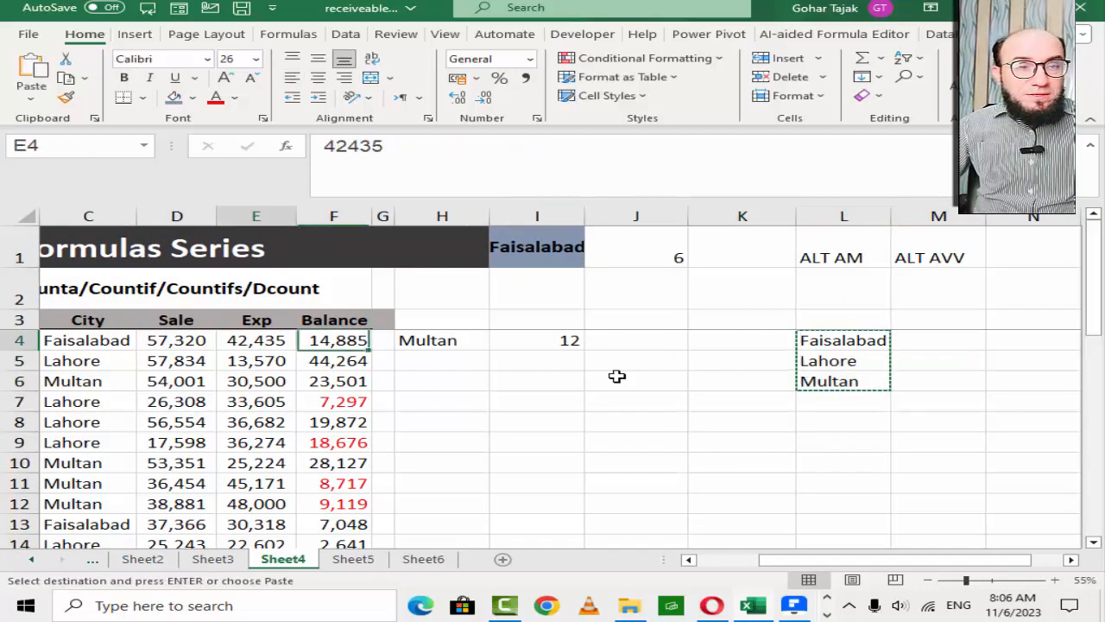
pyautogui.press('Right')
pyautogui.press('Right')
pyautogui.press('Down')
pyautogui.press('Right')
pyautogui.press('Down')
pyautogui.press('Right')
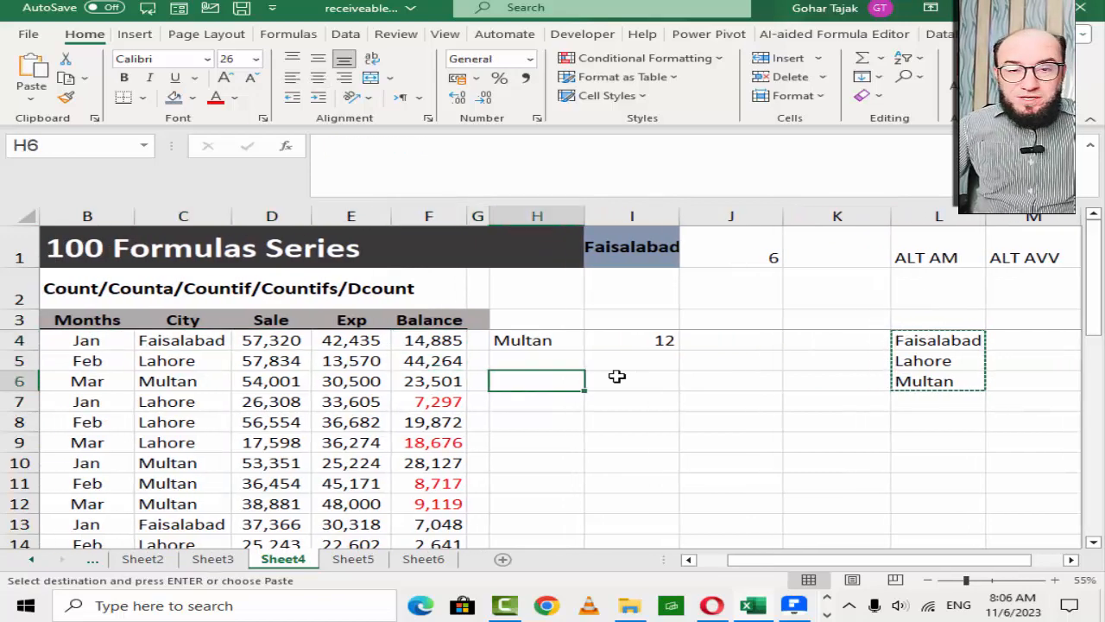
pyautogui.press('Right')
pyautogui.press('Down')
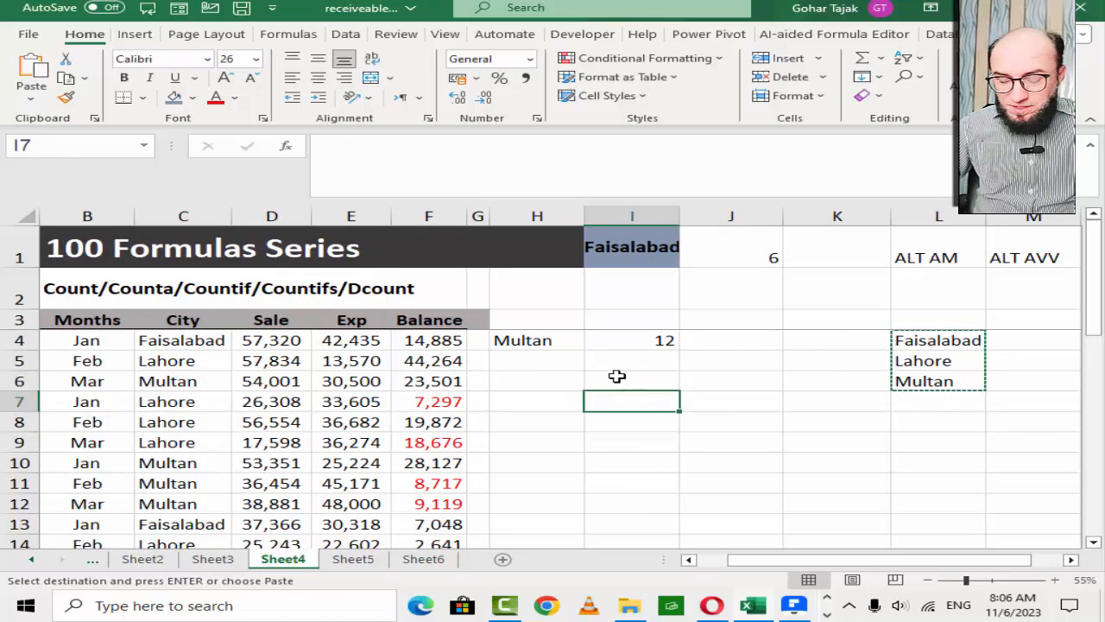
pyautogui.hotkey('alt', 'e')
pyautogui.press('s')
pyautogui.press('v')
pyautogui.press('Return')
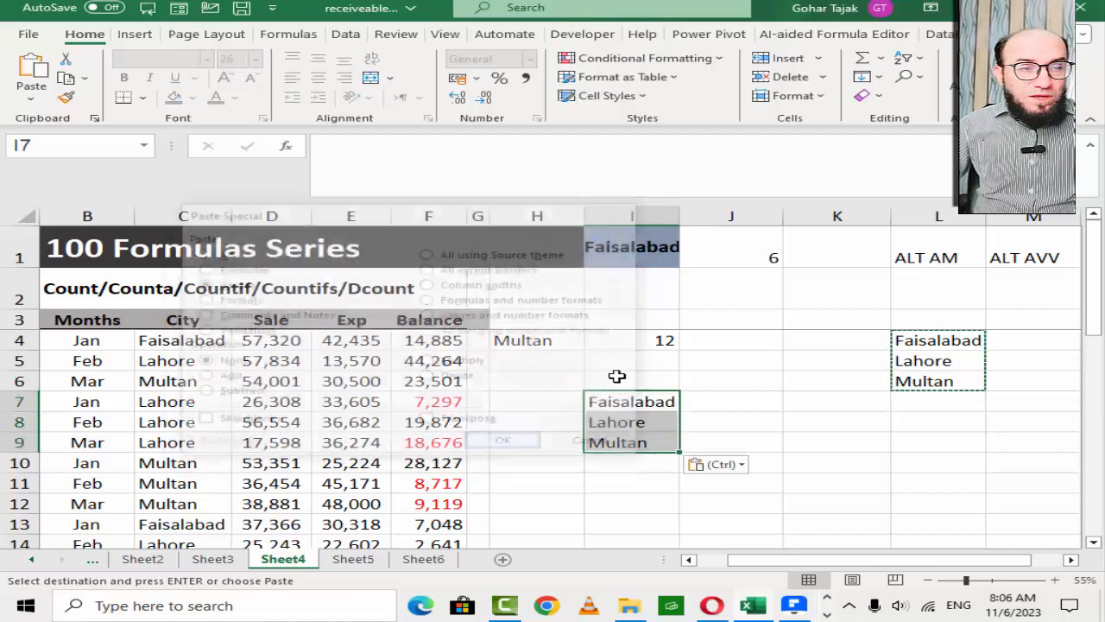
pyautogui.press('Right')
pyautogui.press('Right')
pyautogui.press('Left')
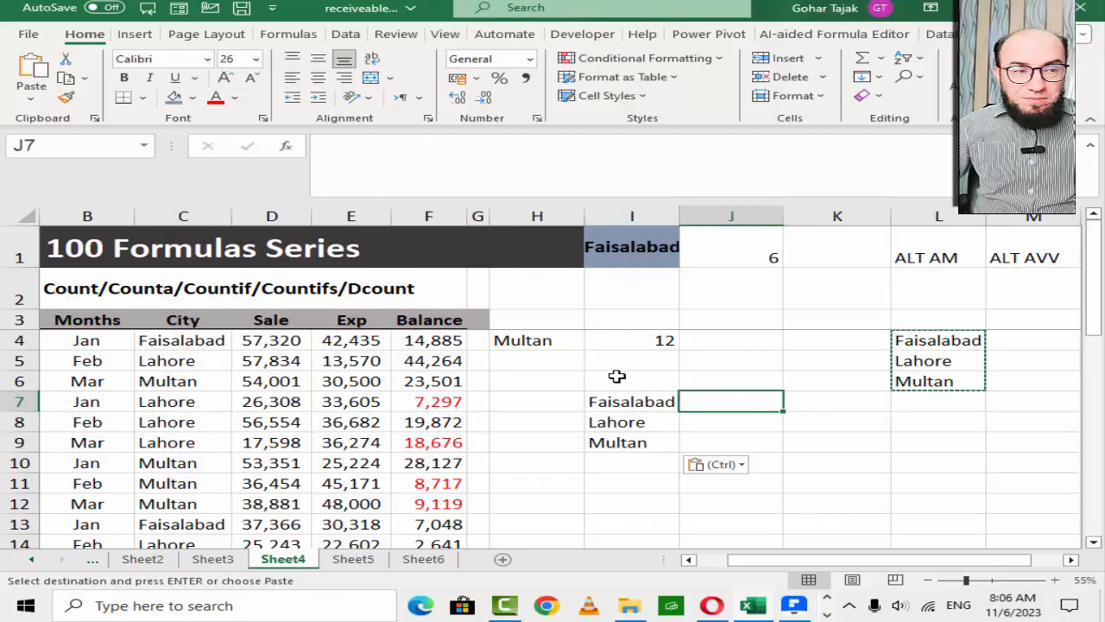
pyautogui.press('Left')
pyautogui.press('Right')
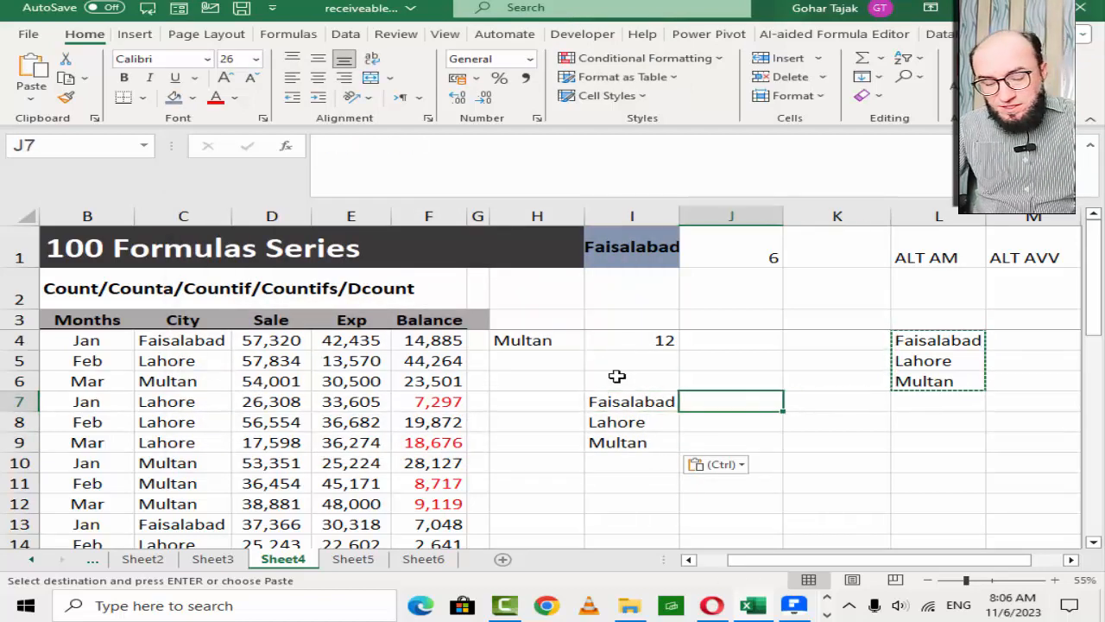
pyautogui.write('=COU')
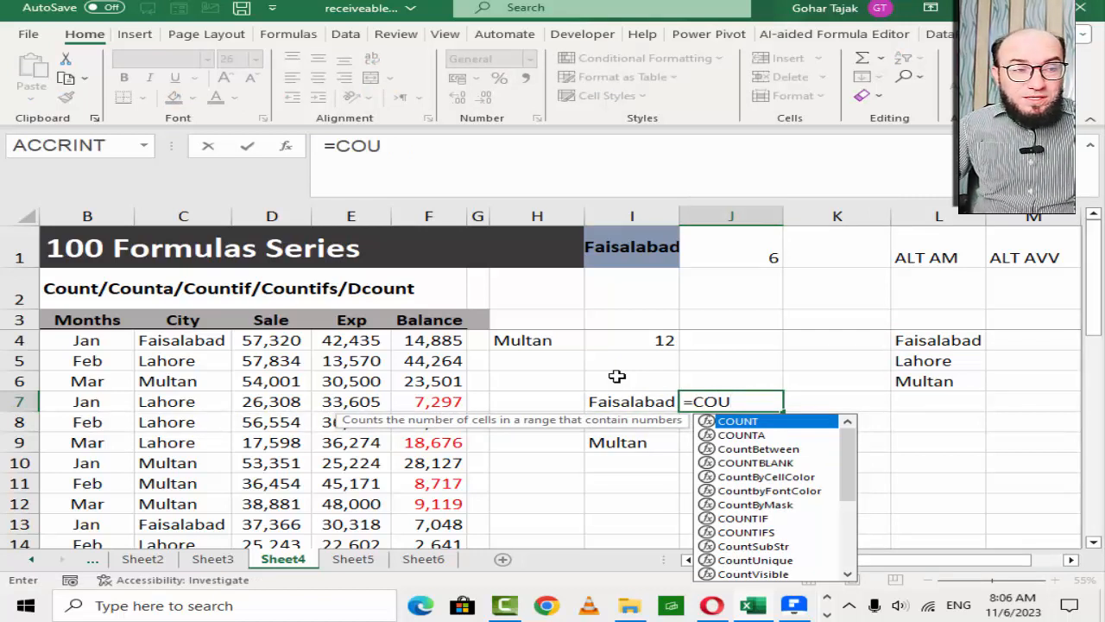
pyautogui.press('Escape')
# - Try to reuse the city count by copying the COUNTIF formula from J1 into J7
pyautogui.press('Up')
pyautogui.press('Up')
pyautogui.press('Up')
pyautogui.press('Up')
pyautogui.press('Up')
pyautogui.press('Up')
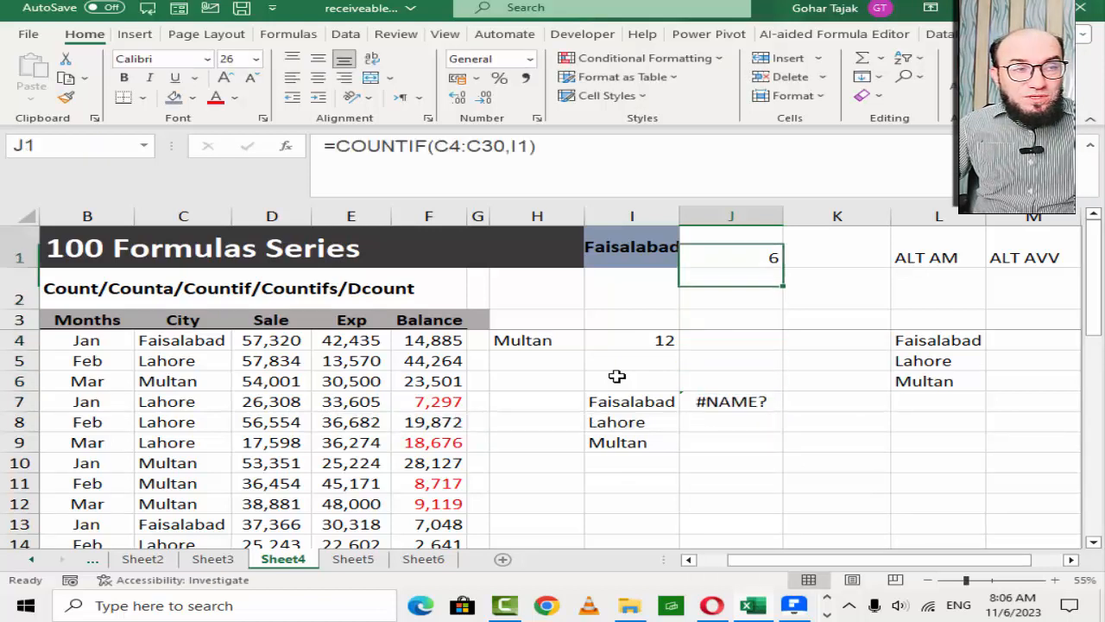
pyautogui.hotkey('ctrl', 'c')
pyautogui.press('Down')
pyautogui.press('Down')
pyautogui.press('Down')
pyautogui.press('Down')
pyautogui.press('Down')
pyautogui.press('Down')
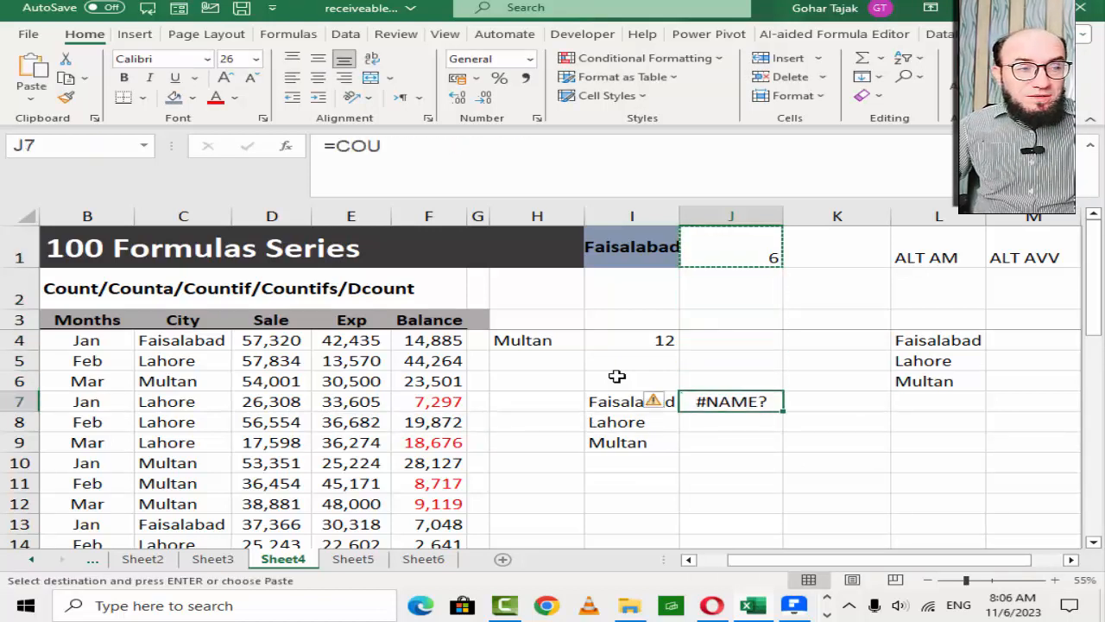
pyautogui.press('Return')
# - Inspect the references in J7's pasted COUNTIF formula and clear the cell
pyautogui.press('F2')
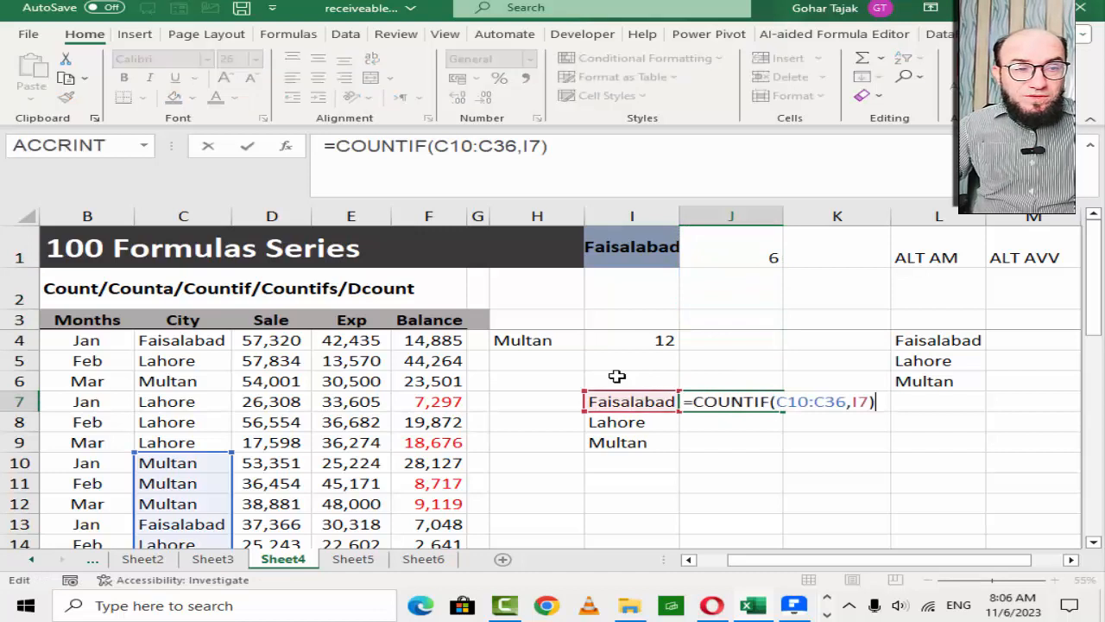
pyautogui.press('Left')
pyautogui.press('Left')
pyautogui.press('Left')
pyautogui.press('Left')
pyautogui.press('Left')
pyautogui.press('Left')
pyautogui.press('Left')
pyautogui.press('Left')
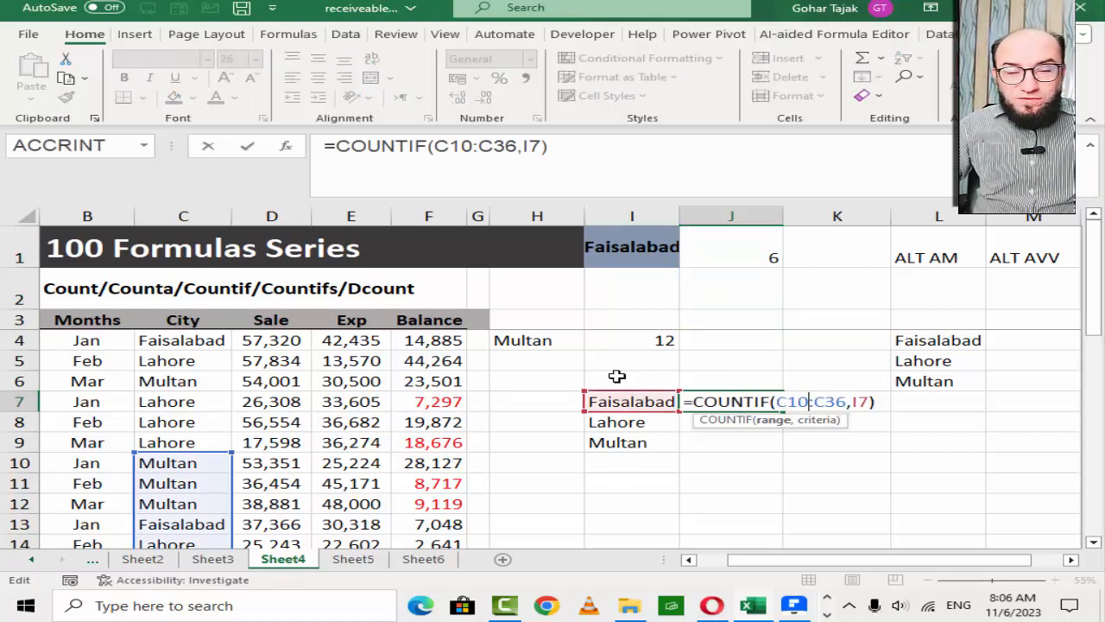
pyautogui.press('Escape')
pyautogui.press('Delete')
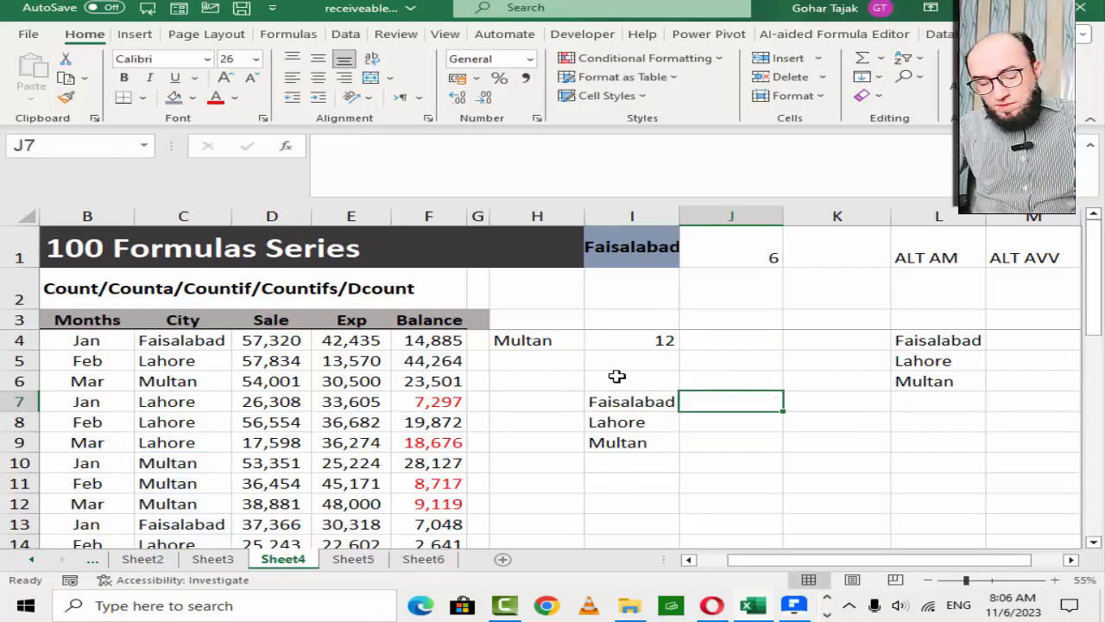
# - Enter =COUNTIF(C4:C30,I7) in cell J7 to count the Faisalabad rows
pyautogui.write('=COU')
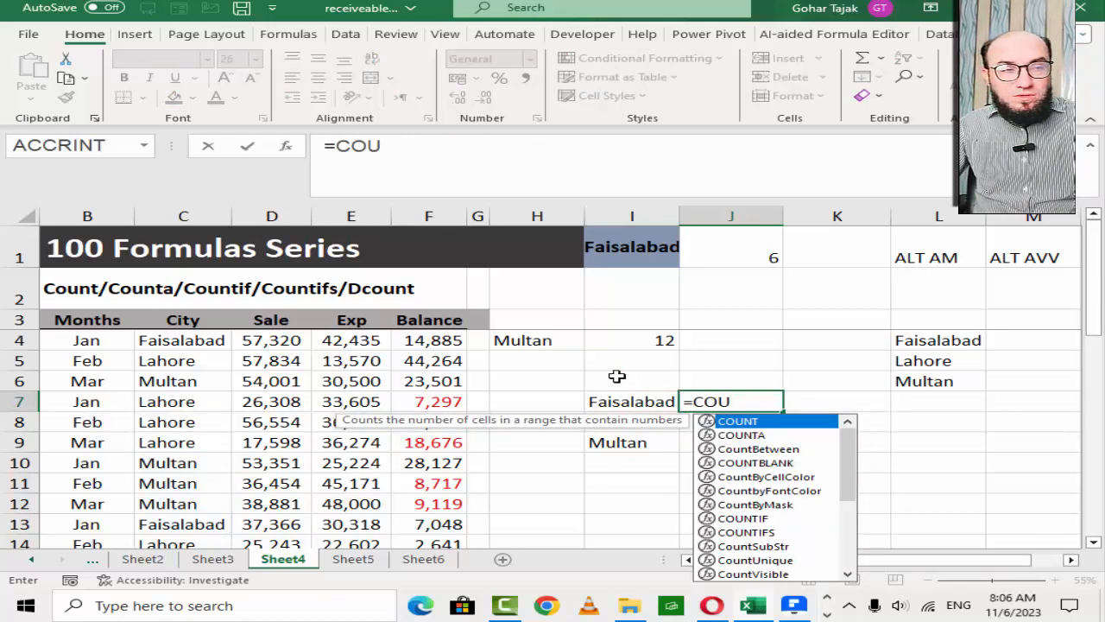
pyautogui.write('NTIF(')
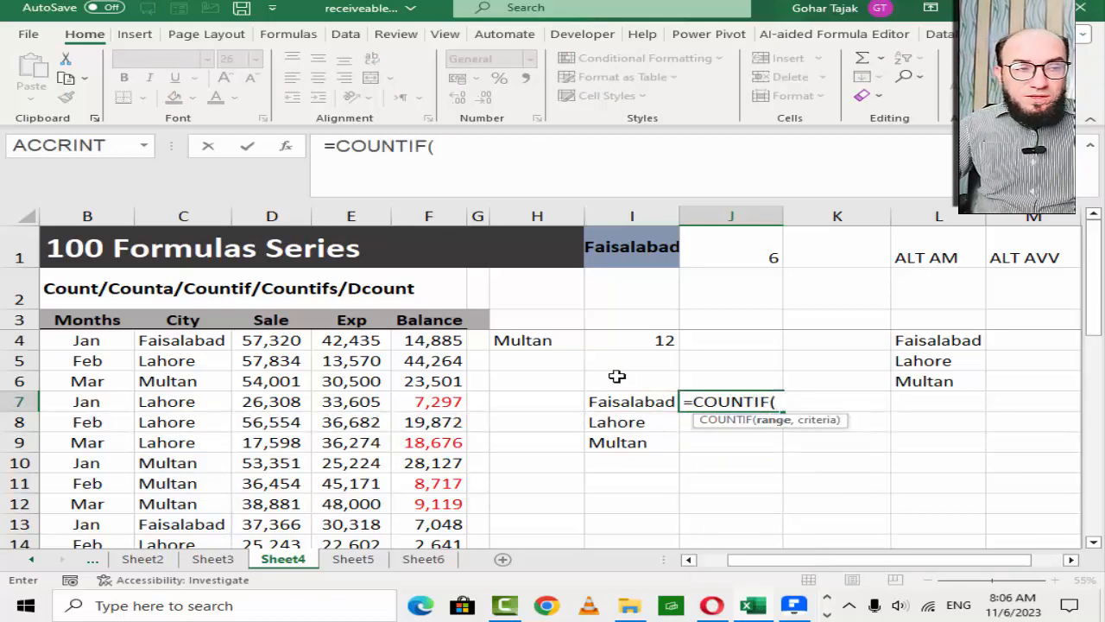
pyautogui.press('Left')
pyautogui.press('Left')
pyautogui.press('Left')
pyautogui.press('Left')
pyautogui.press('Left')
pyautogui.press('Left')
pyautogui.press('Left')
pyautogui.press('Left')
pyautogui.press('Left')
pyautogui.press('Up')
pyautogui.press('Up')
pyautogui.press('Up')
pyautogui.press('Right')
pyautogui.press('Right')
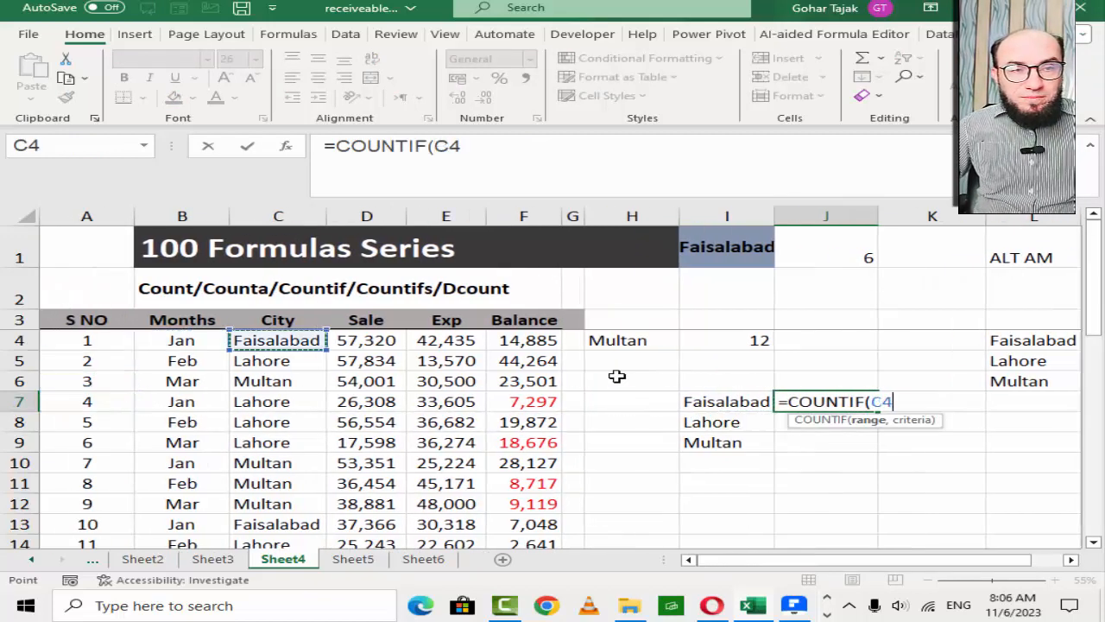
pyautogui.hotkey('ctrl', 'shift', 'Down')
pyautogui.write(',')
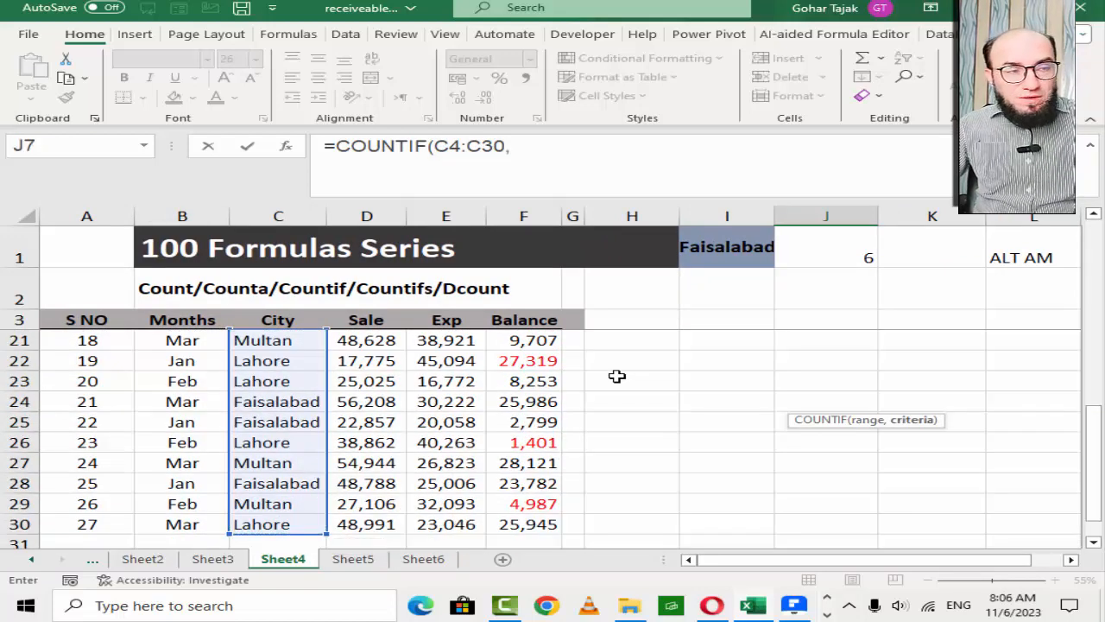
pyautogui.press('Left')
pyautogui.press('Up')
pyautogui.press('Down')
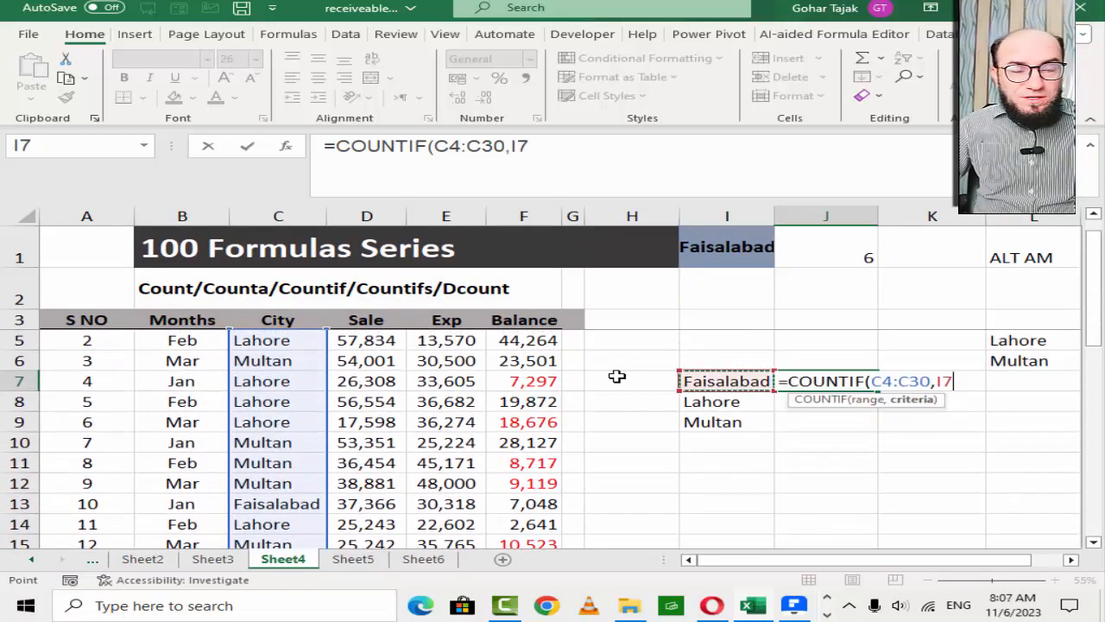
pyautogui.press('Return')
pyautogui.press('Up')
pyautogui.hotkey('shift', 'Down')
pyautogui.hotkey('shift', 'Down')
pyautogui.press('Down')
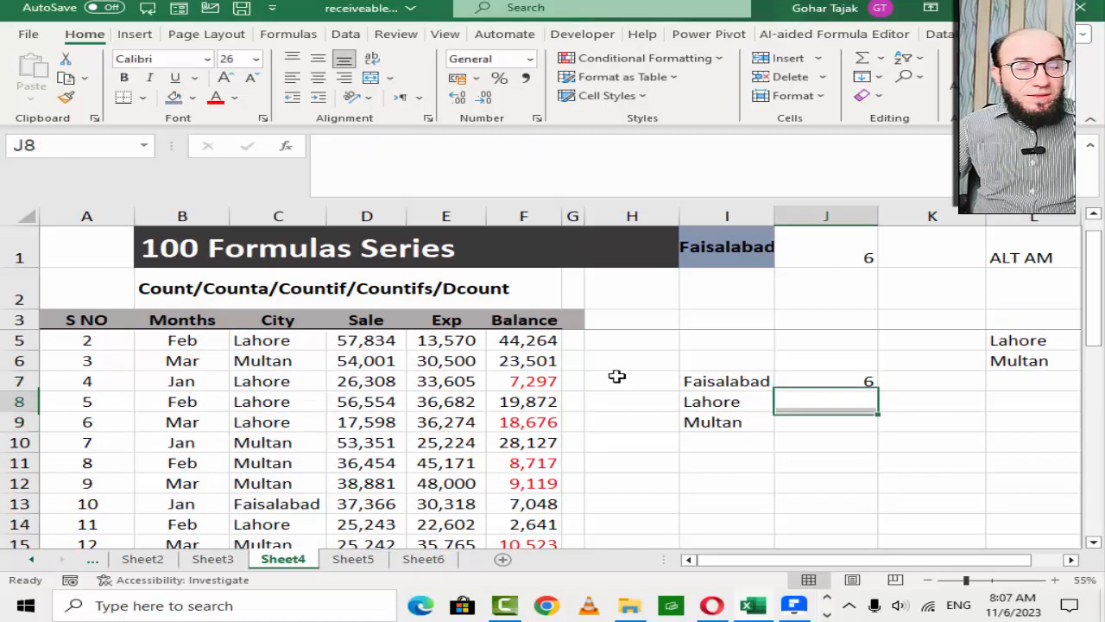
# - Make the range in J7's COUNTIF formula absolute as $C$4:$C$30
pyautogui.press('Up')
pyautogui.press('Right')
pyautogui.press('Right')
pyautogui.press('Left')
pyautogui.press('Left')
pyautogui.press('F2')
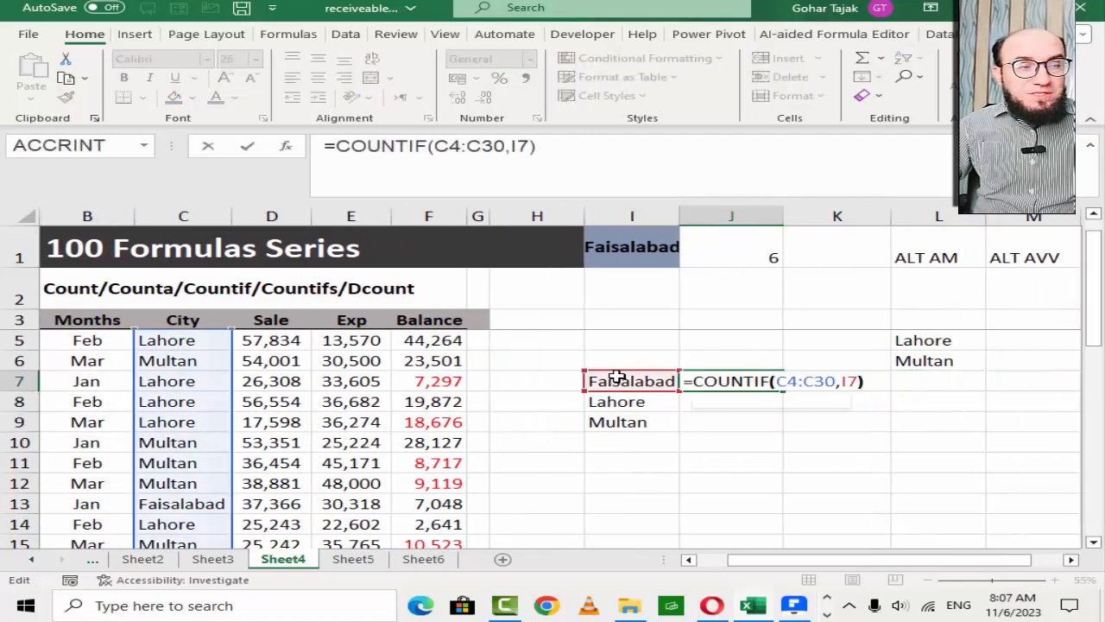
pyautogui.press('Left')
pyautogui.press('Left')
pyautogui.press('Left')
pyautogui.press('Left')
pyautogui.hotkey('shift', 'Left')
pyautogui.hotkey('shift', 'Left')
pyautogui.hotkey('shift', 'Left')
pyautogui.hotkey('shift', 'Left')
pyautogui.hotkey('shift', 'Left')
pyautogui.hotkey('shift', 'Left')
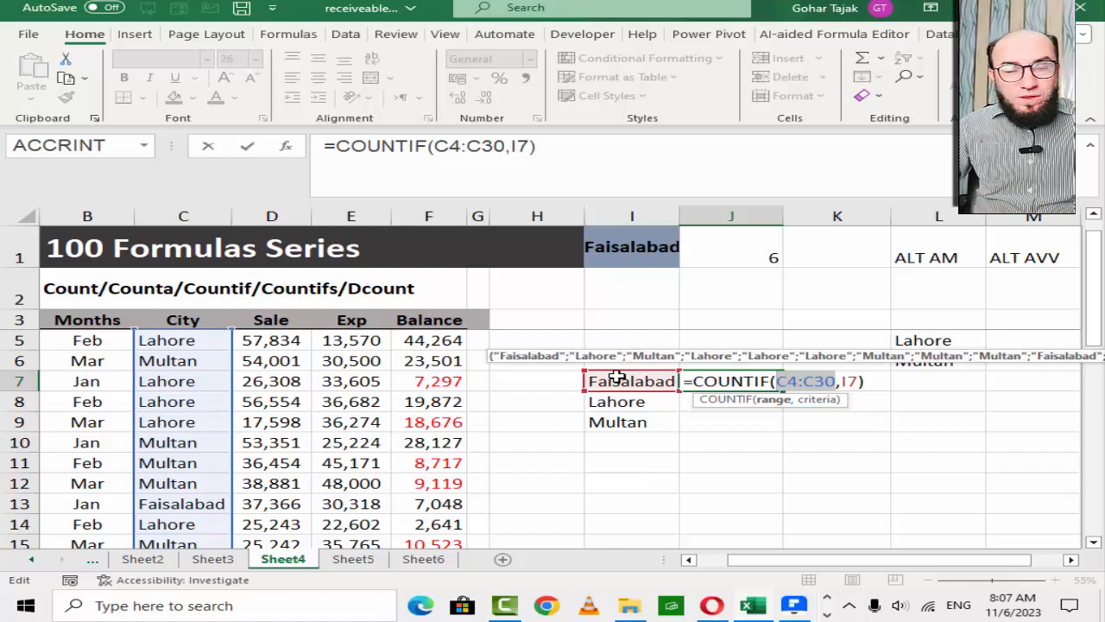
pyautogui.press('F2')
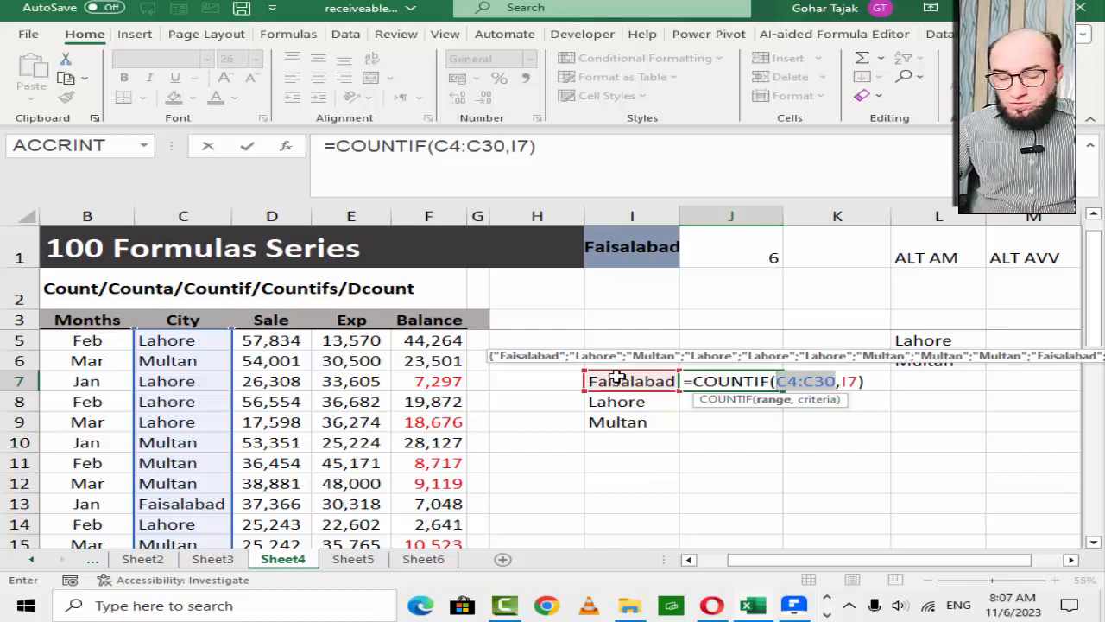
pyautogui.press('F4')
pyautogui.press('Return')
# - Fill the COUNTIF formula from J7 down through J9 for Lahore and Multan
pyautogui.press('Up')
pyautogui.hotkey('ctrl', 'shift', 'Down')
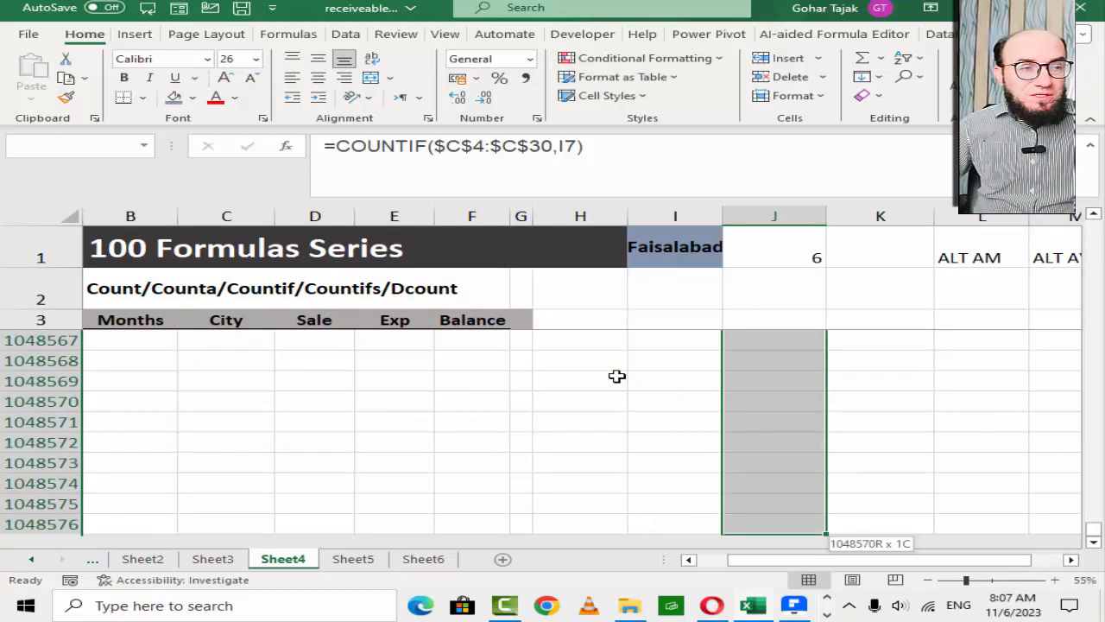
pyautogui.hotkey('ctrl', 'shift', 'Up')
pyautogui.hotkey('shift', 'Down')
pyautogui.hotkey('shift', 'Down')
pyautogui.hotkey('ctrl', 'd')
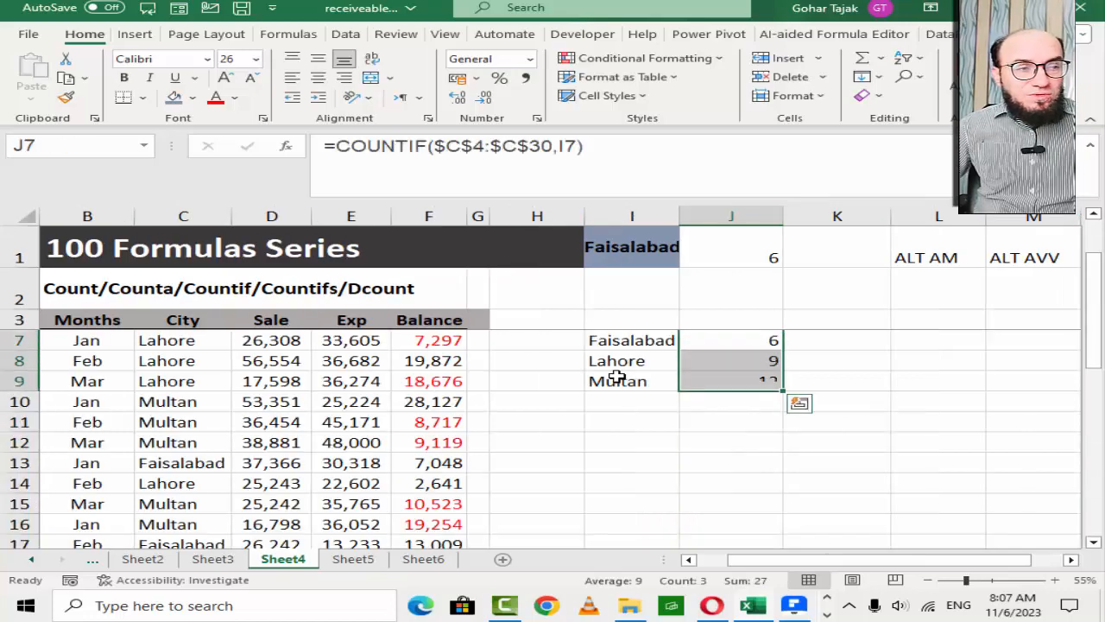
pyautogui.scroll(1, 596, 462)
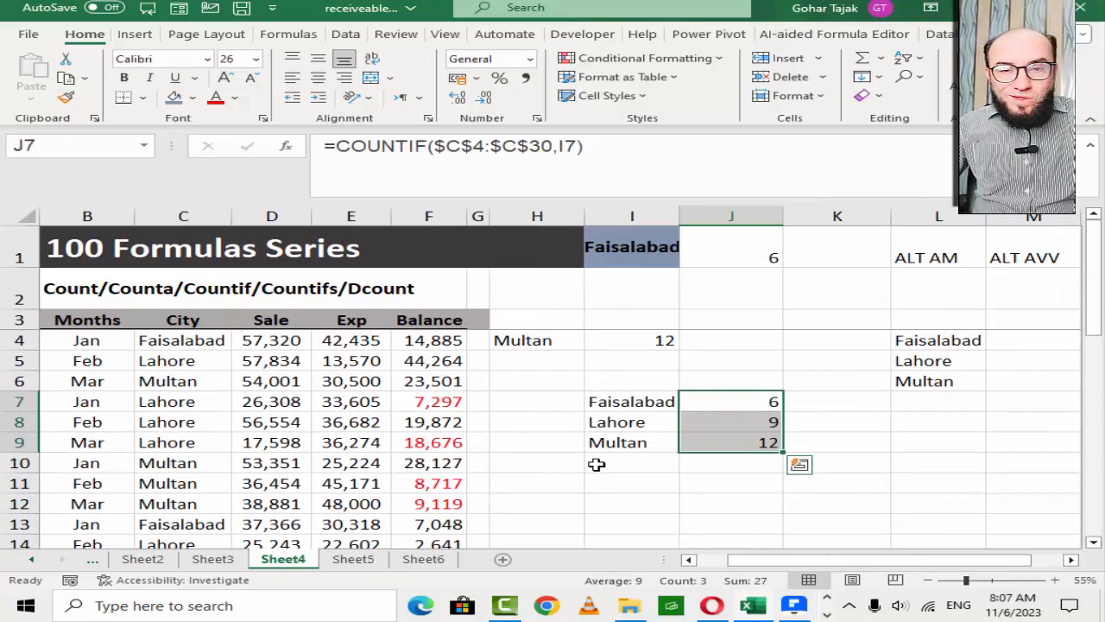
# - Review the cities in I7:I9 against their counts and the formula in J9
pyautogui.press('Left')
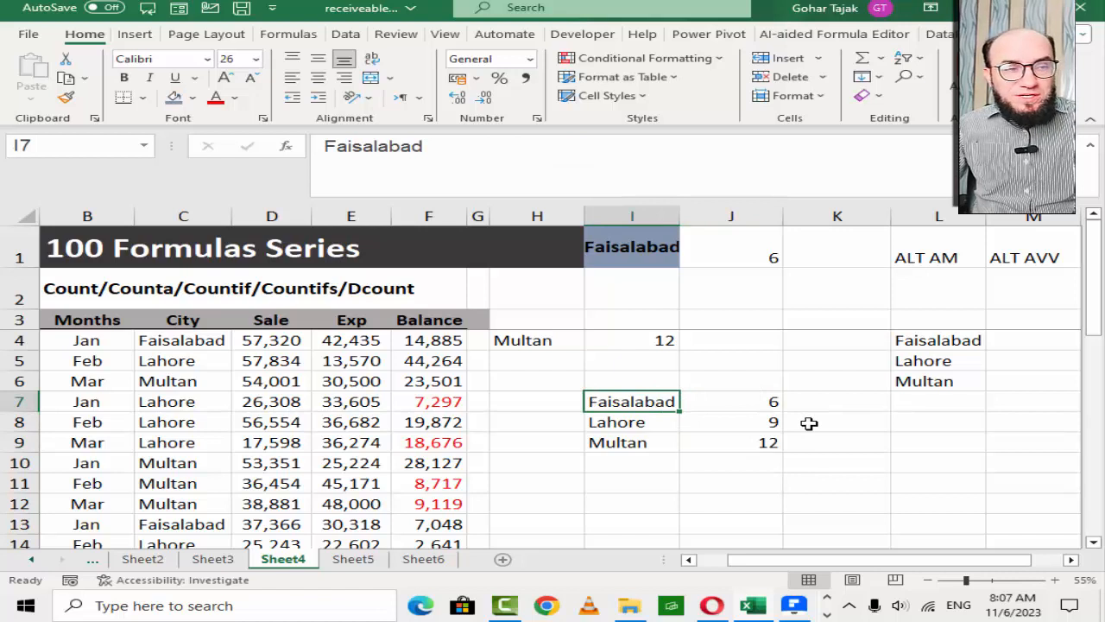
pyautogui.press('Down')
pyautogui.press('Down')
pyautogui.press('Right')
pyautogui.press('Left')
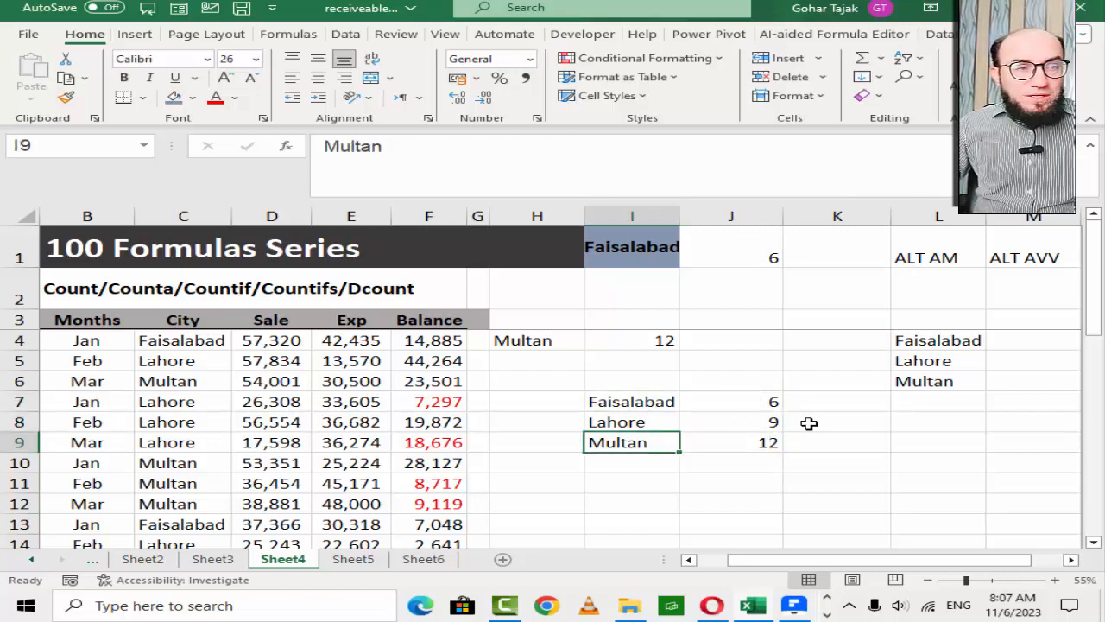
pyautogui.press('Right')
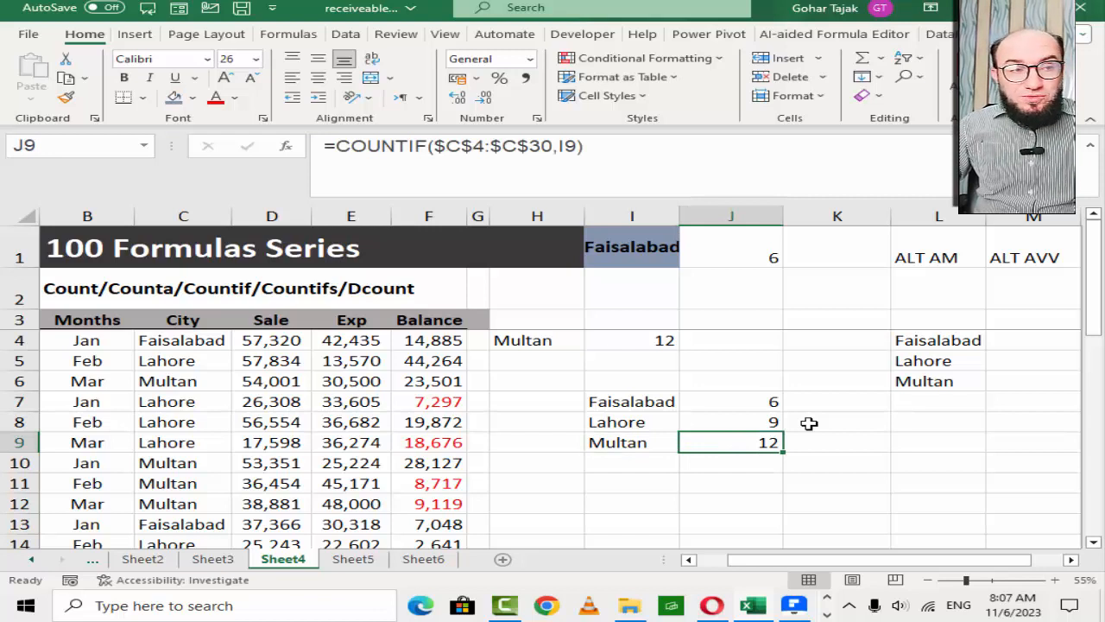
pyautogui.press('Left')
pyautogui.press('Left')
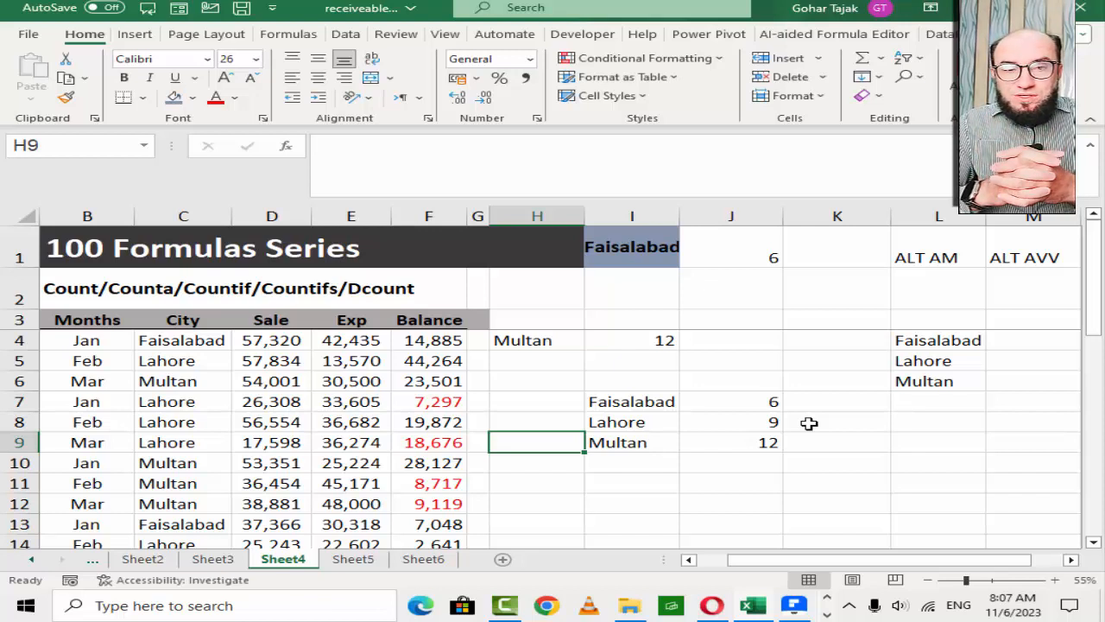
# - Widen column G beside the Balance column to roughly twice the width of column H and select cell G4
pyautogui.press('Up')
pyautogui.press('Up')
pyautogui.press('Up')
pyautogui.press('Up')
pyautogui.press('Up')
pyautogui.press('Up')
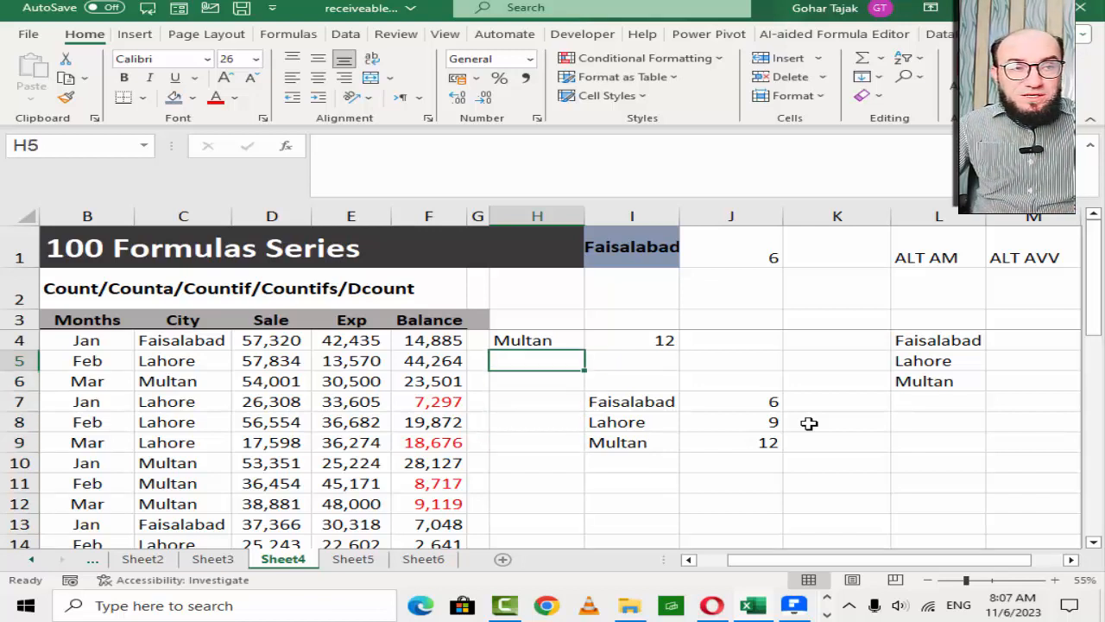
pyautogui.press('Left')
pyautogui.press('Left')
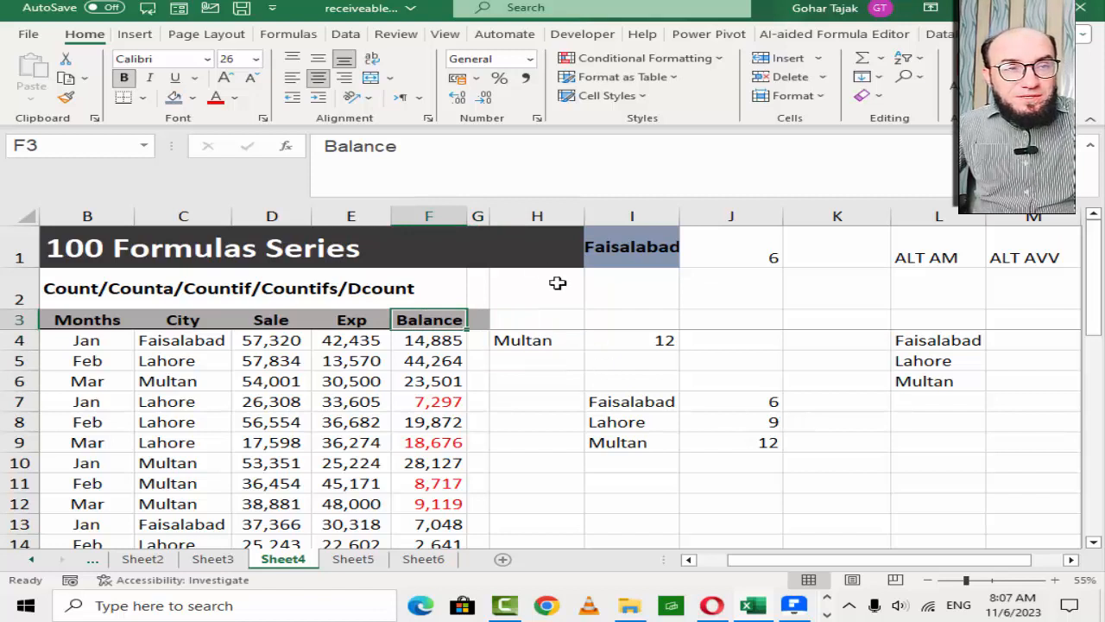
pyautogui.moveTo(487, 215); pyautogui.dragTo(655, 214)
pyautogui.click(223, 344)
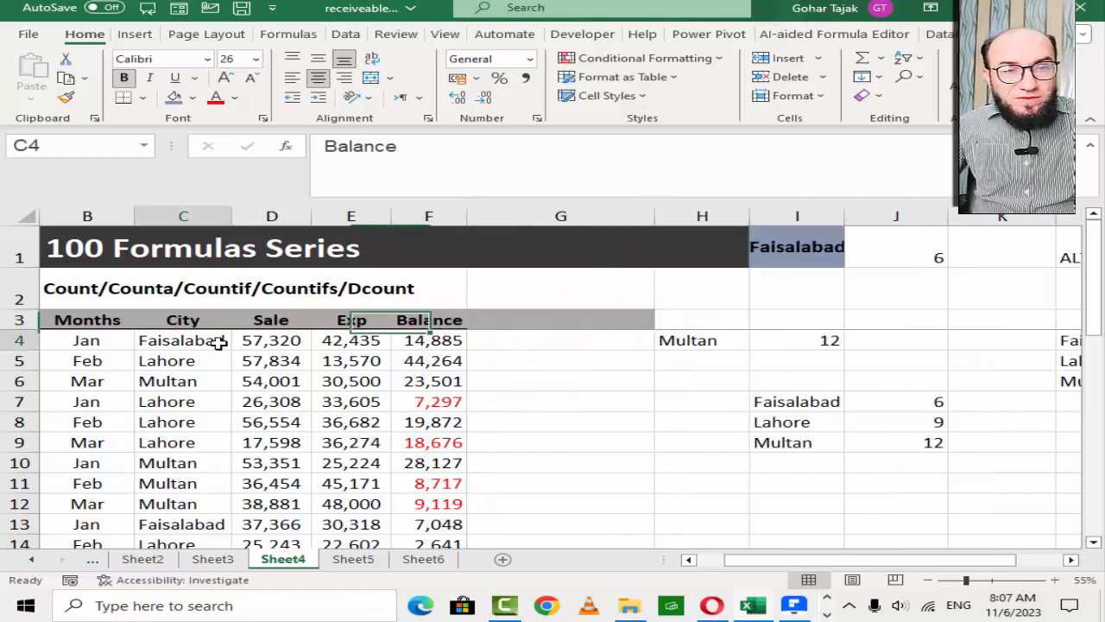
pyautogui.click(54, 344)
pyautogui.click(570, 346)
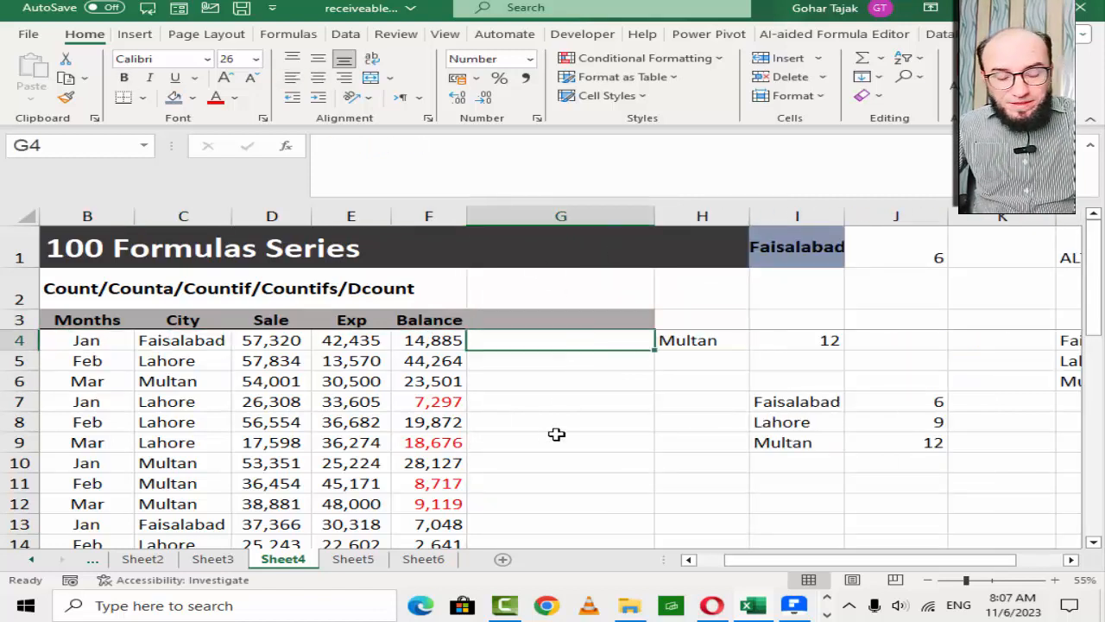
# - Start a COUNTIF formula in G4 with the City range as the absolute reference $C$4:$C$30
pyautogui.write('=COUT')
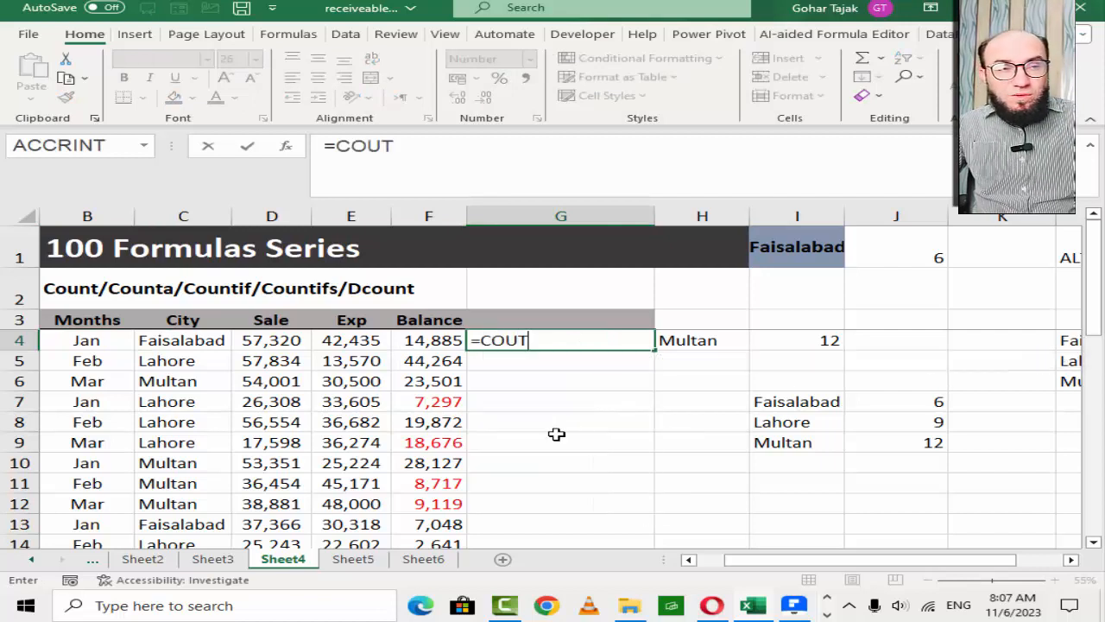
pyautogui.press('BackSpace')
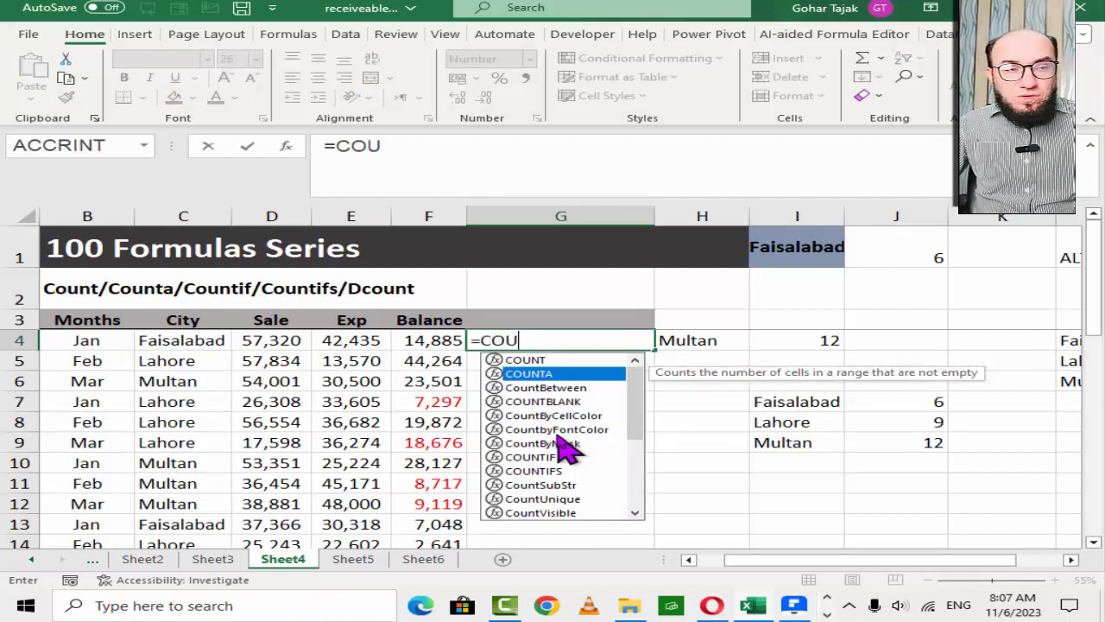
pyautogui.doubleClick(559, 453)
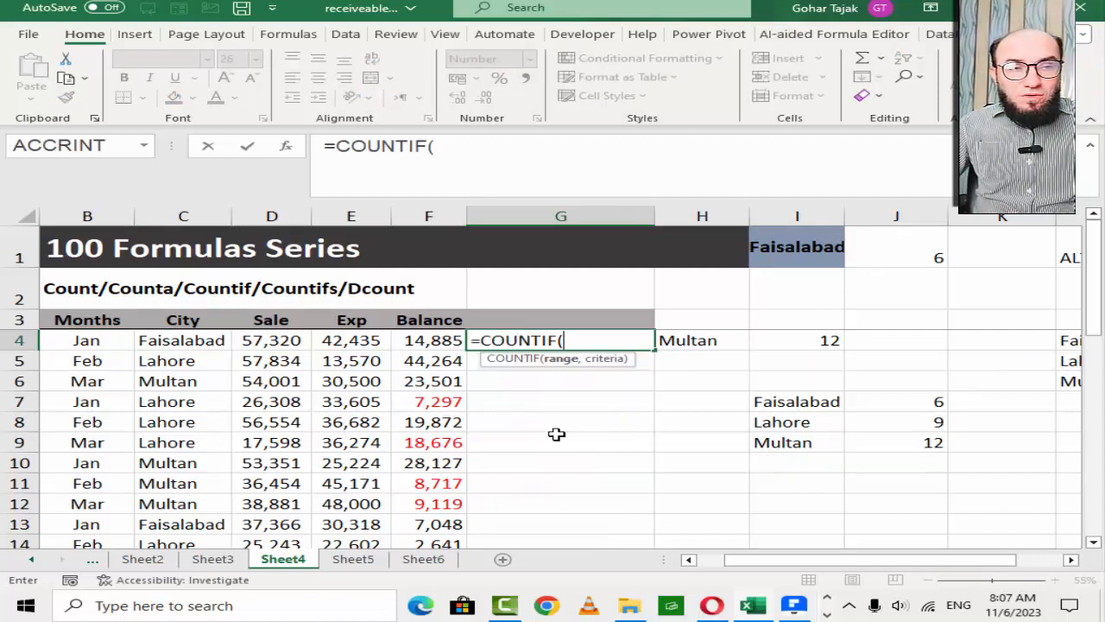
pyautogui.press('Left')
pyautogui.press('Left')
pyautogui.press('Left')
pyautogui.press('Left')
pyautogui.hotkey('ctrl', 'shift', 'Down')
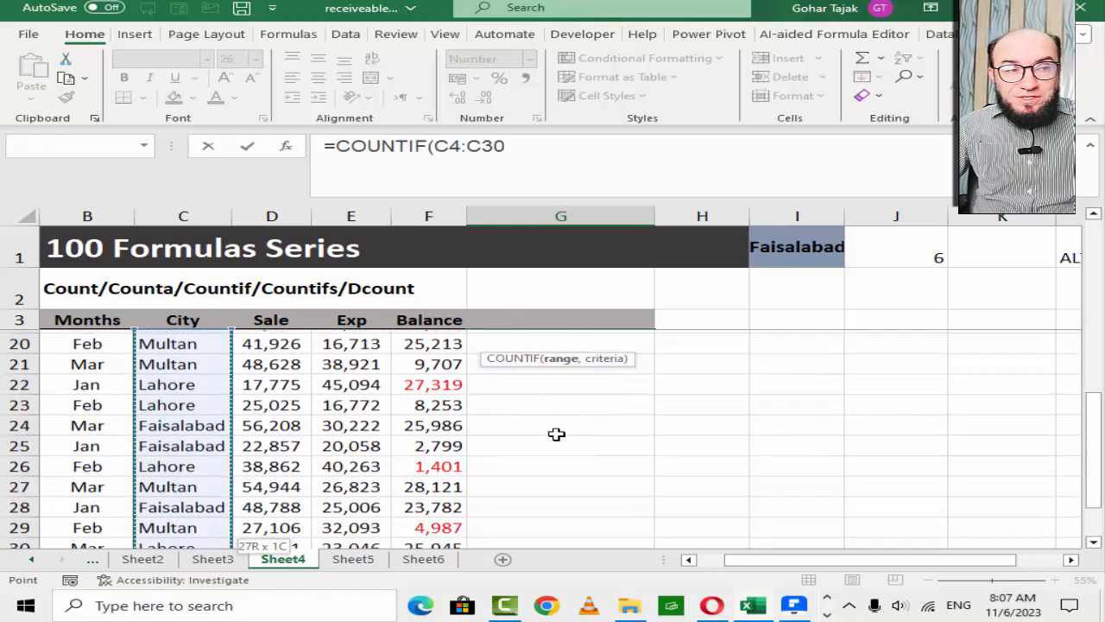
pyautogui.press('F4')
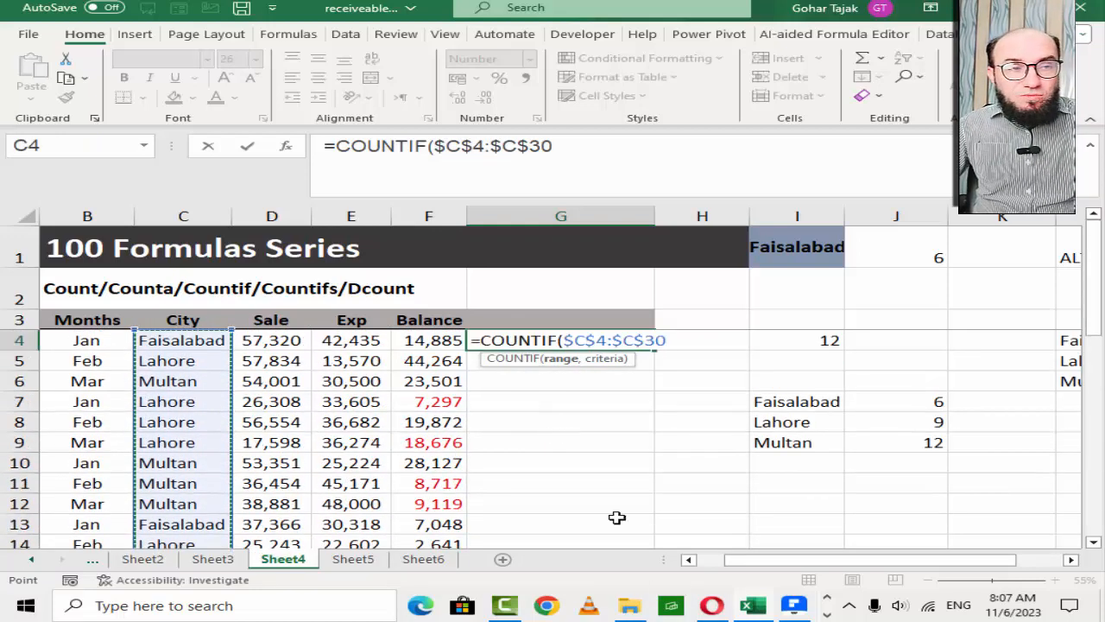
# - Complete G4's COUNTIF with criterion C4 and test whether the count is greater than 1
pyautogui.write(',')
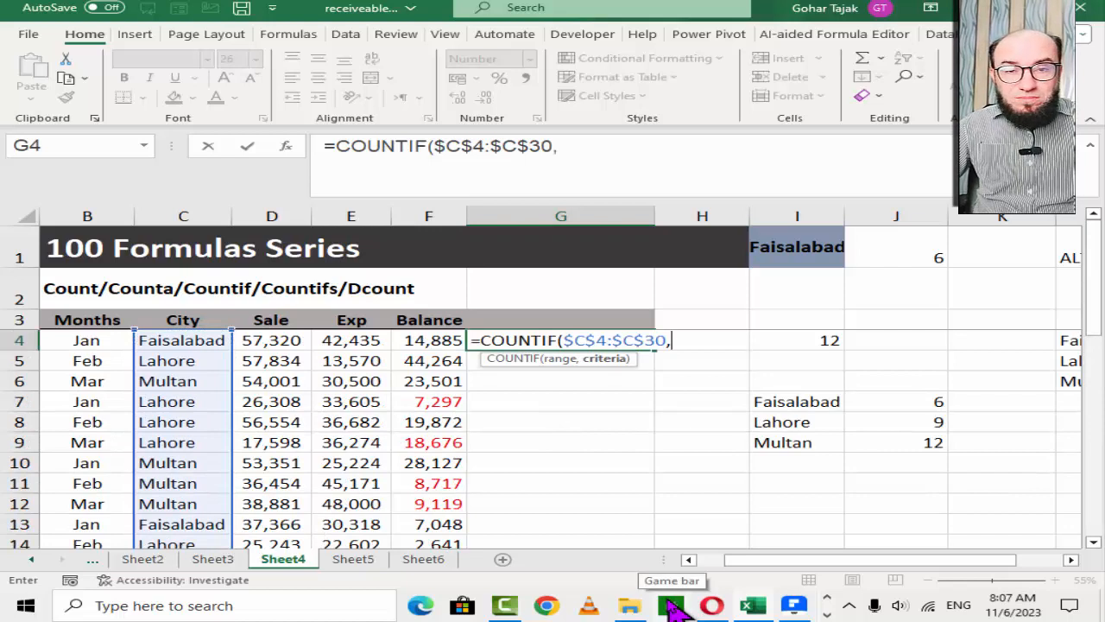
pyautogui.press('Left')
pyautogui.press('Left')
pyautogui.press('Left')
pyautogui.press('Left')
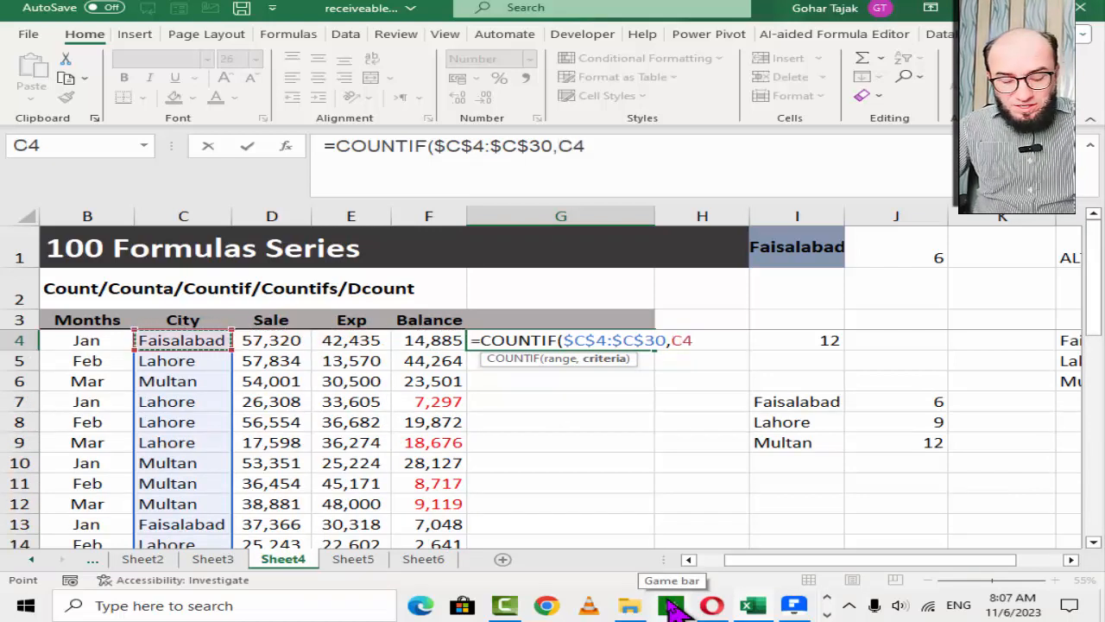
pyautogui.write(')>')
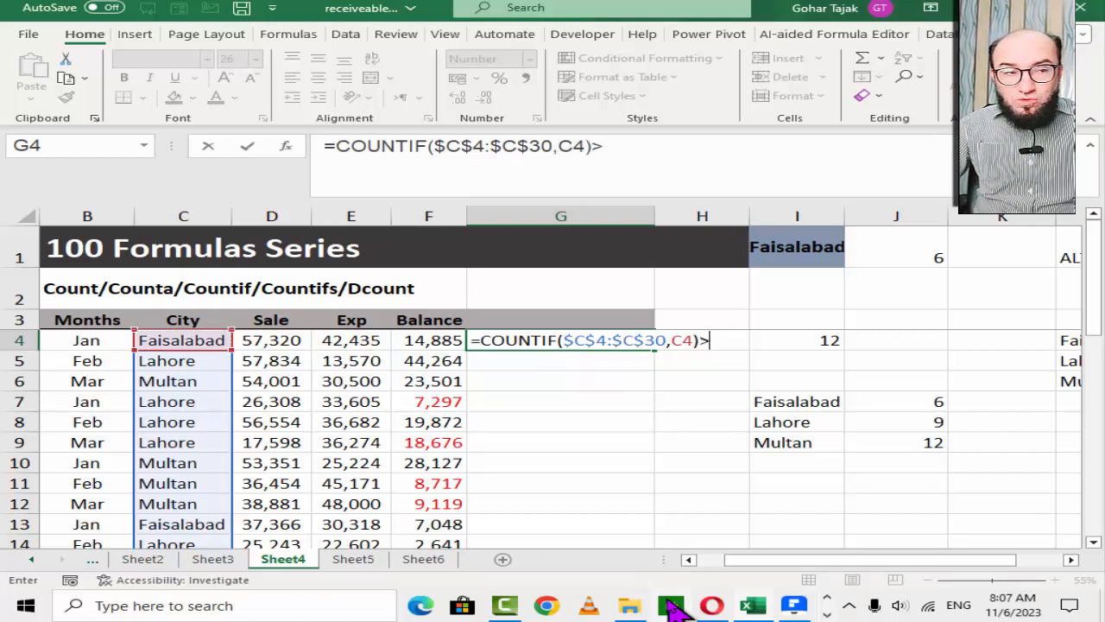
pyautogui.write('1')
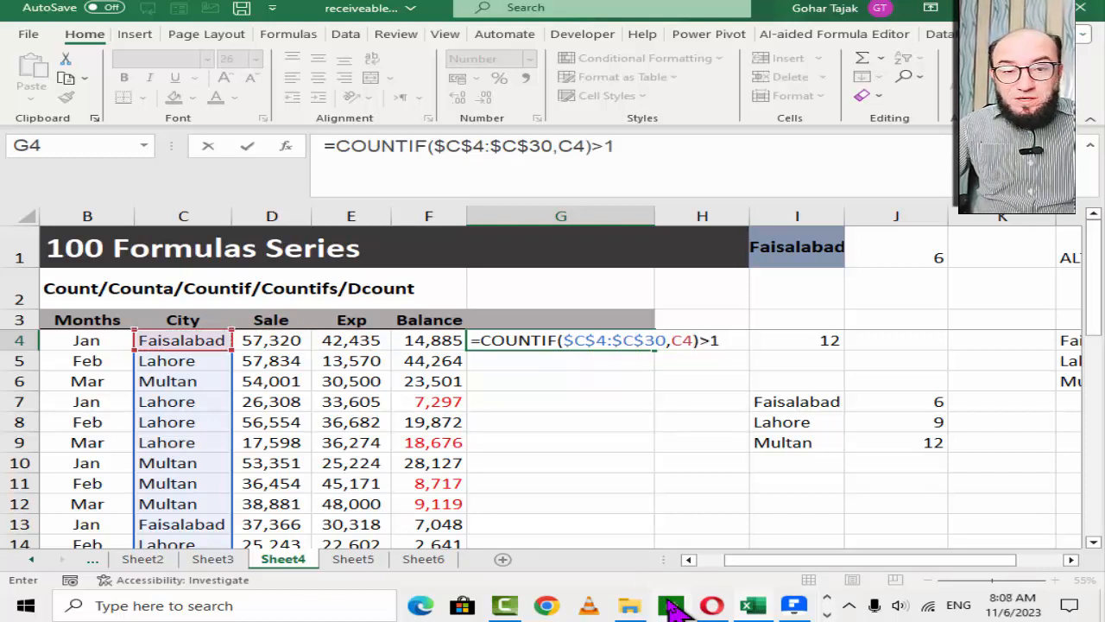
pyautogui.press('Return')
pyautogui.press('Up')
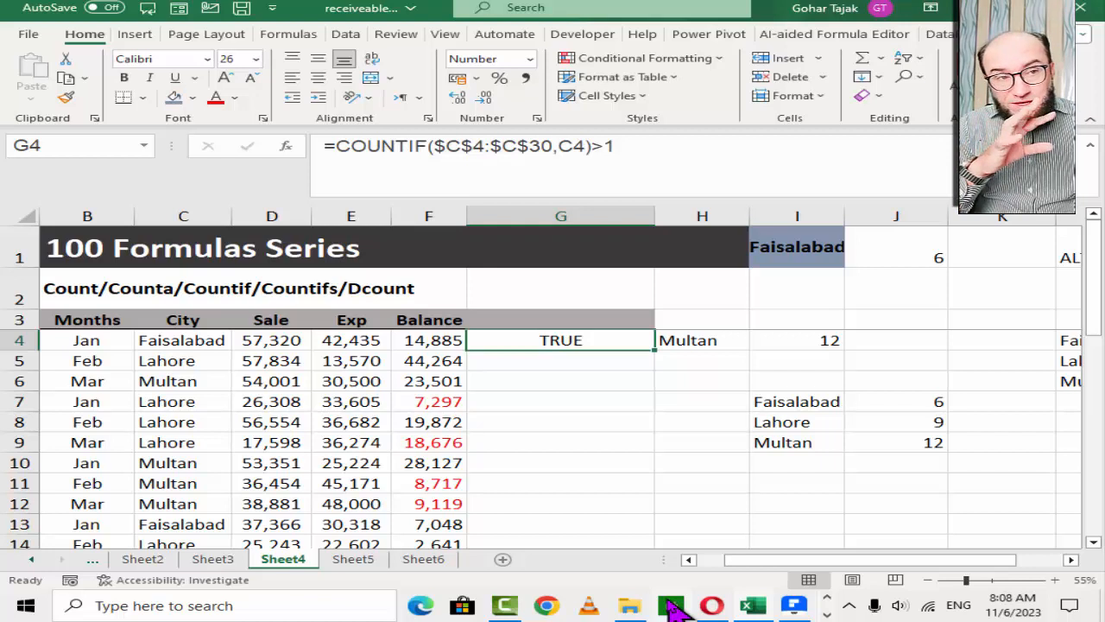
# - Wrap G4's COUNTIF comparison in an IF function as its logical test
pyautogui.click(170, 345)
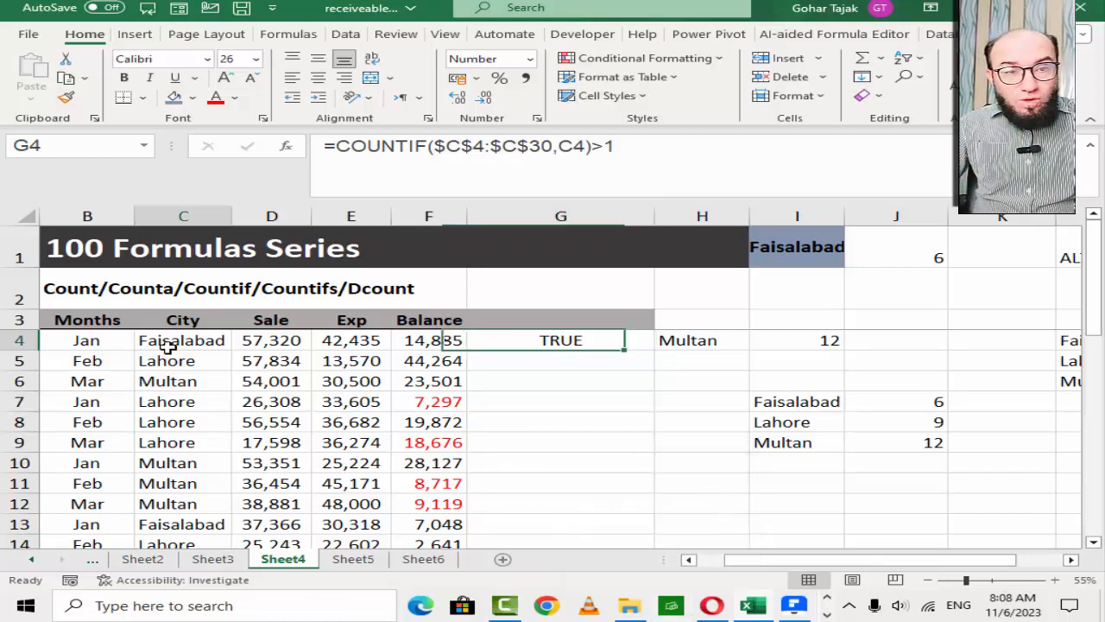
pyautogui.click(609, 344)
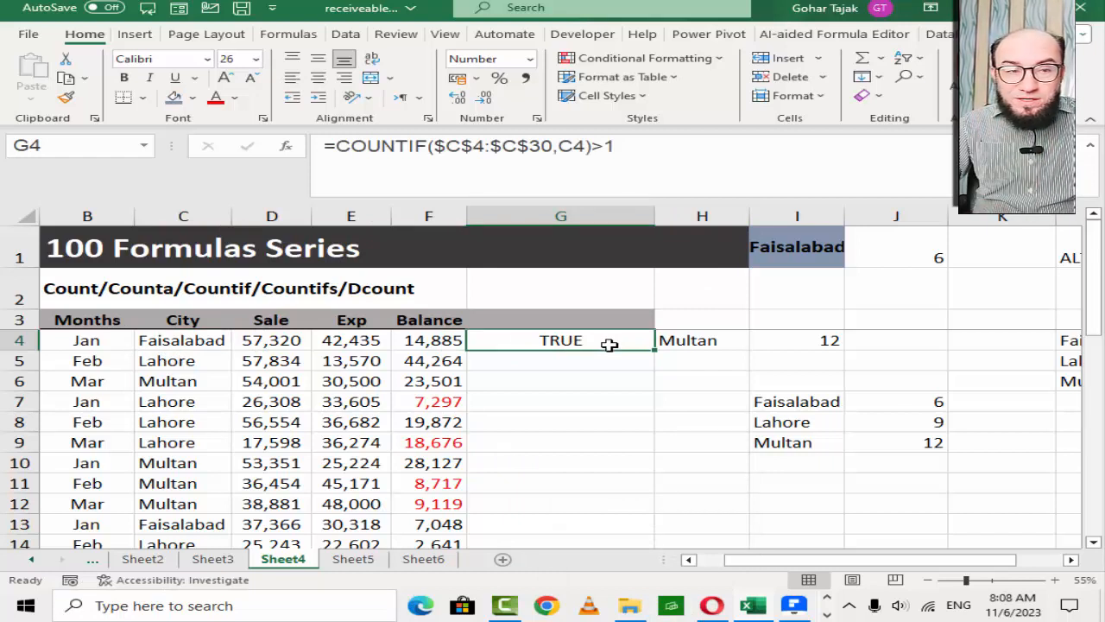
pyautogui.press('F2')
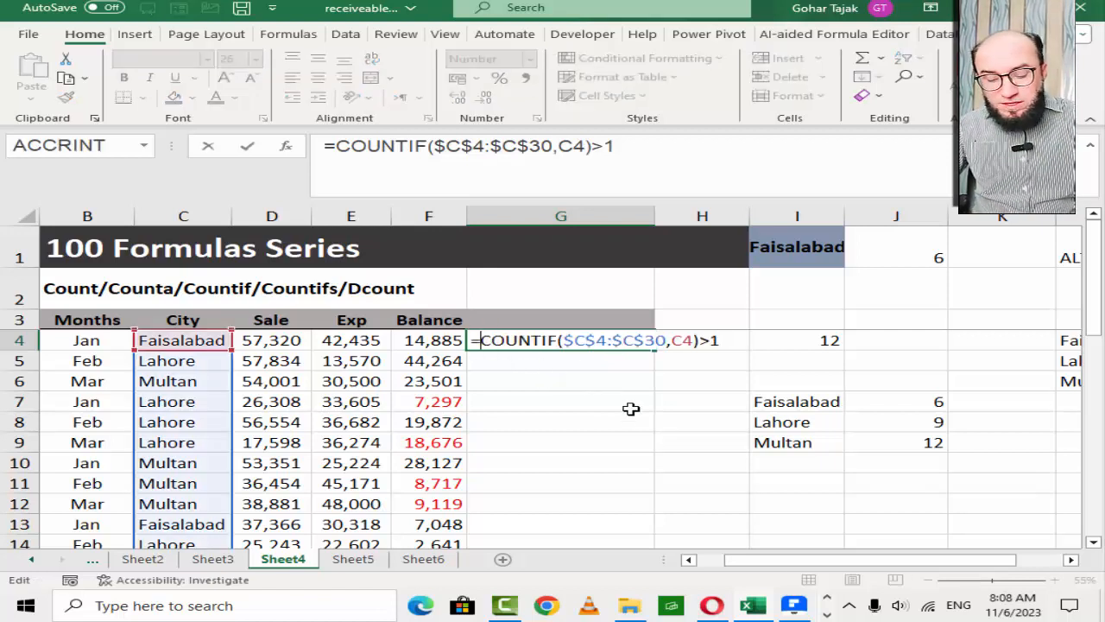
pyautogui.write('IF(')
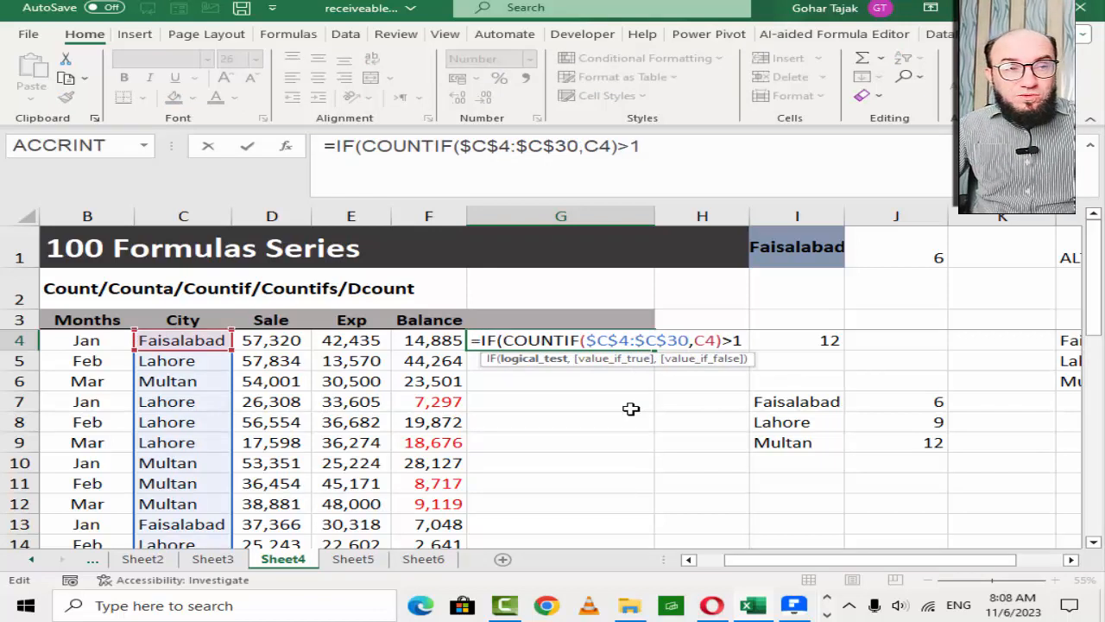
pyautogui.press('Right')
pyautogui.press('Right')
pyautogui.press('Right')
pyautogui.press('Right')
pyautogui.press('Right')
pyautogui.press('Right')
pyautogui.press('Right')
pyautogui.press('Right')
pyautogui.press('Right')
pyautogui.press('Right')
pyautogui.press('Right')
pyautogui.press('Right')
pyautogui.press('Right')
pyautogui.press('Right')
pyautogui.press('Right')
pyautogui.press('Right')
pyautogui.press('Right')
pyautogui.press('Right')
pyautogui.press('Right')
pyautogui.press('Right')
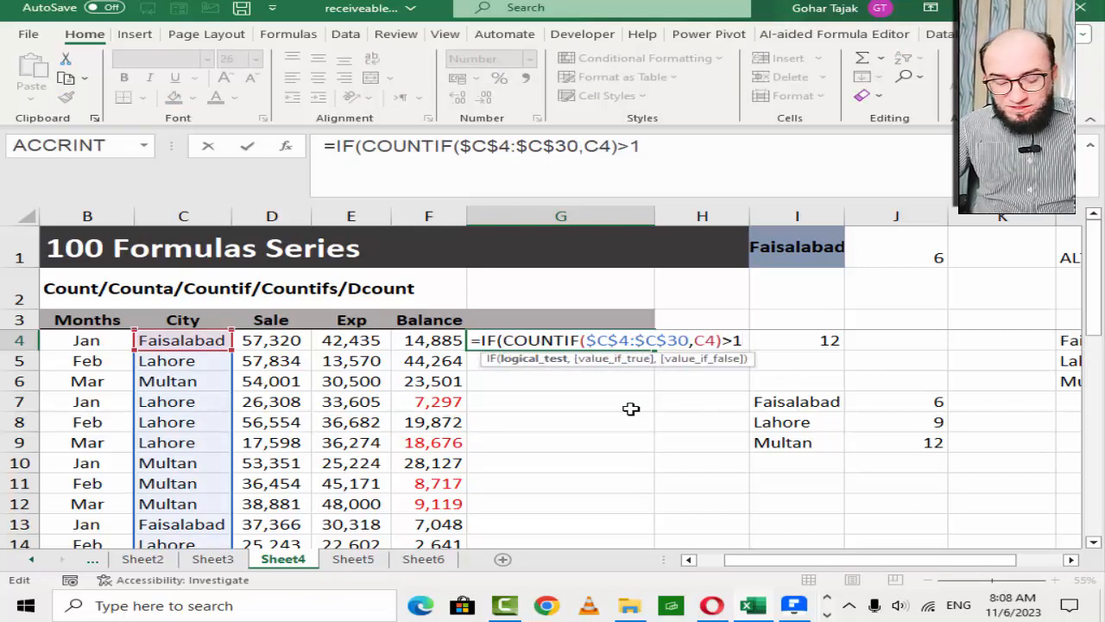
# - Make G4's IF return "DUPLICATED" when true and an empty string when false, and fill the formula down to G30
pyautogui.write(',')
pyautogui.write('"dUP')
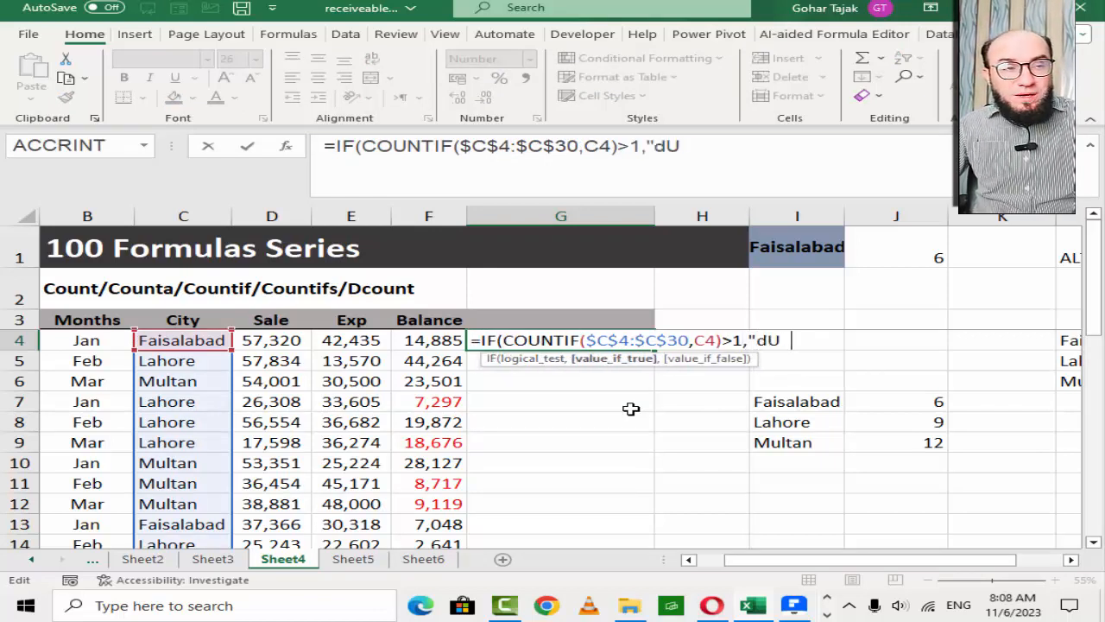
pyautogui.press('BackSpace')
pyautogui.press('BackSpace')
pyautogui.press('BackSpace')
pyautogui.write('D')
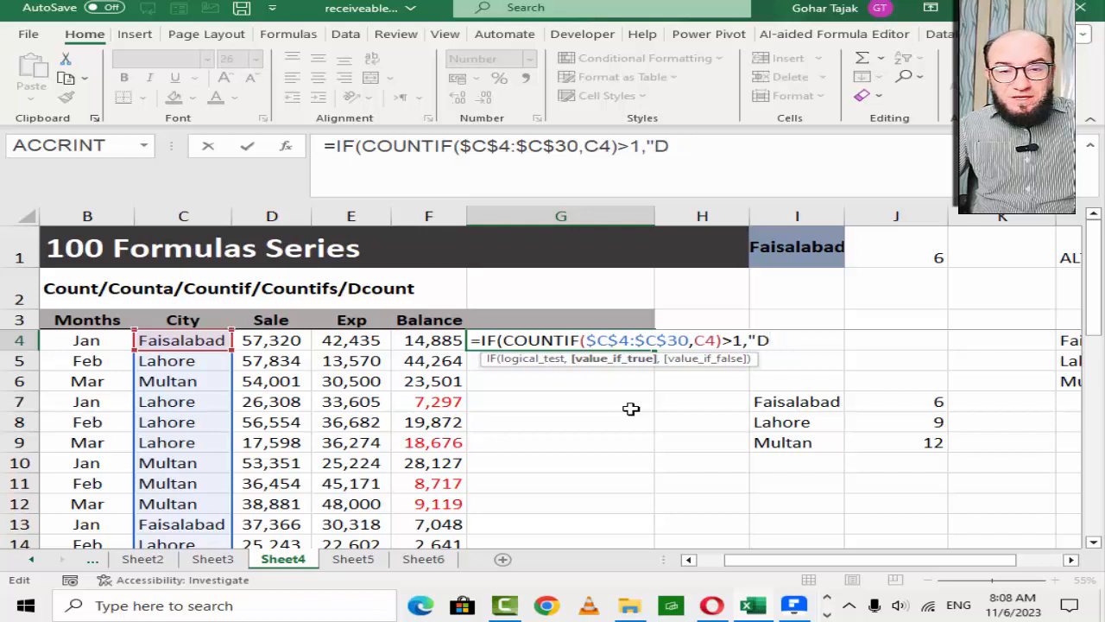
pyautogui.write('UPLICATED')
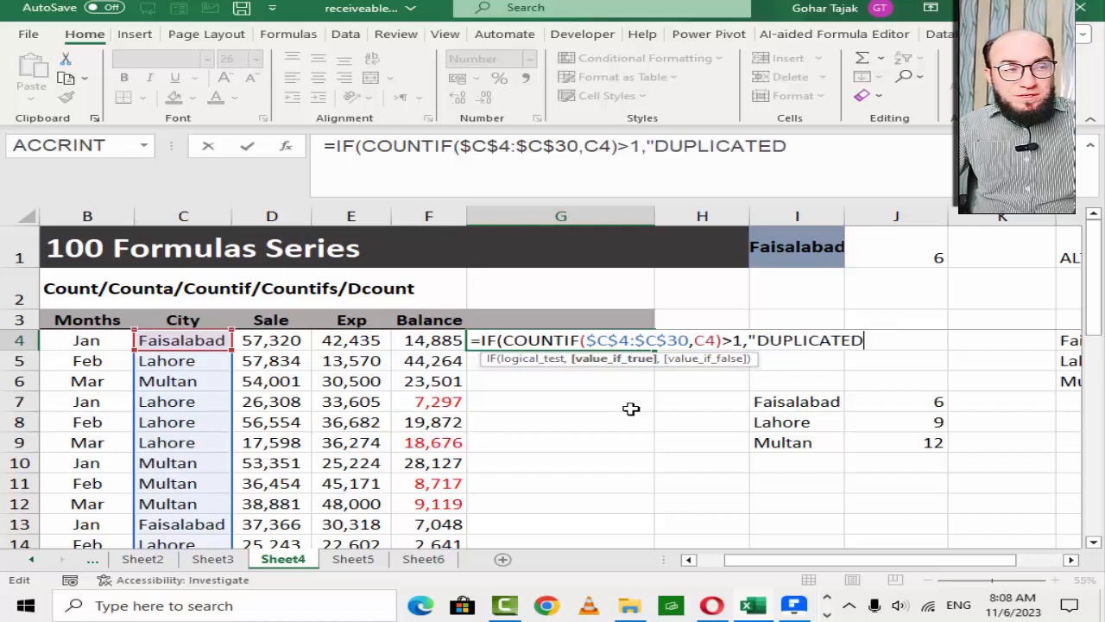
pyautogui.write('", ')
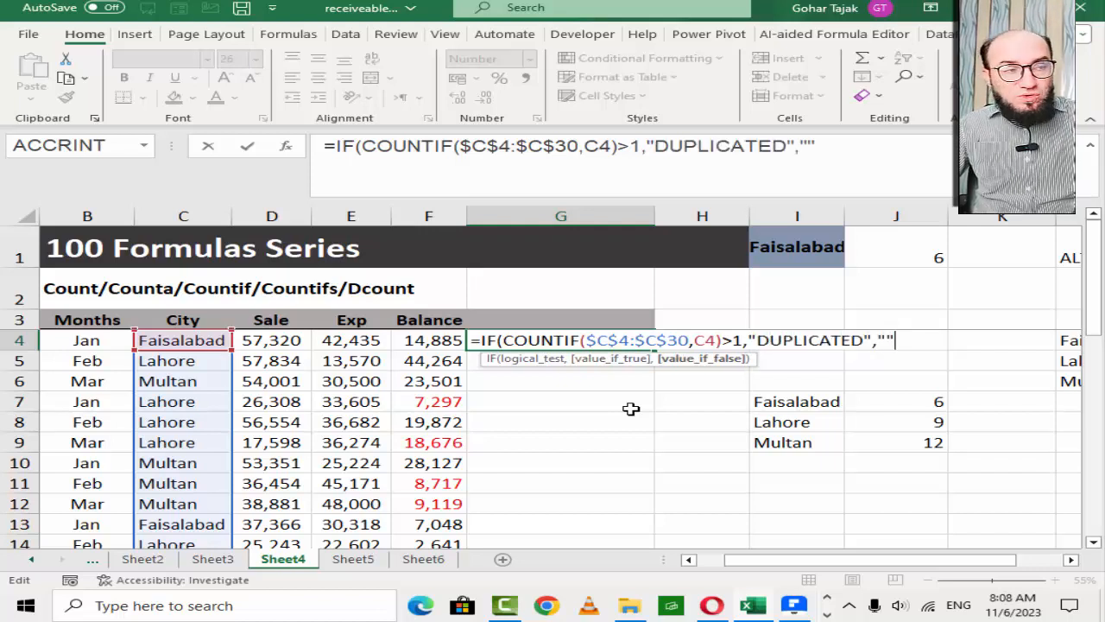
pyautogui.write('")')
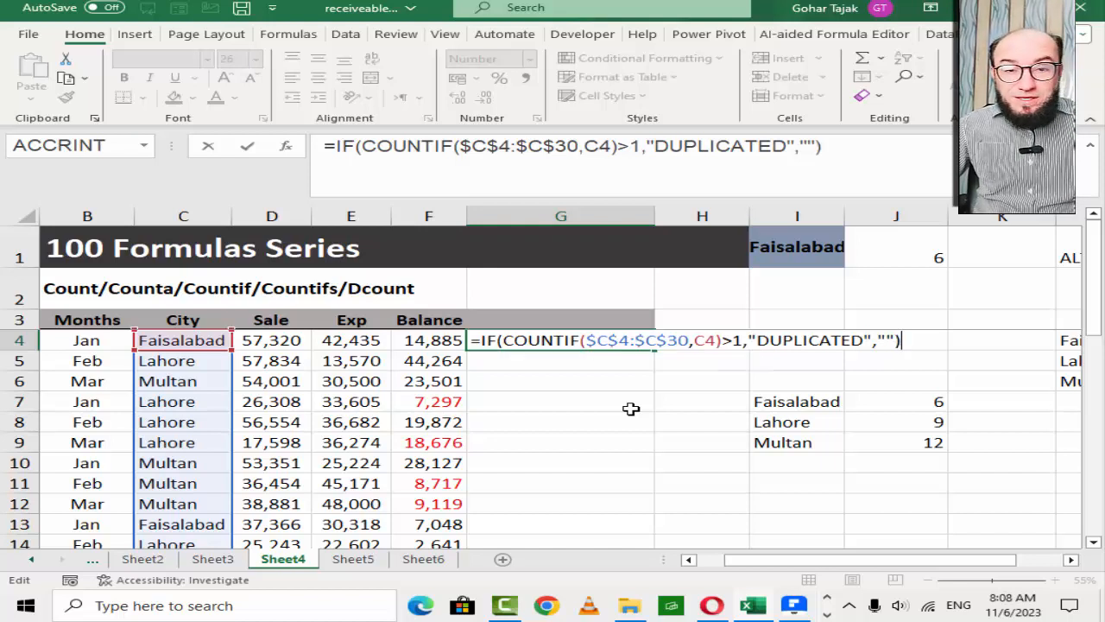
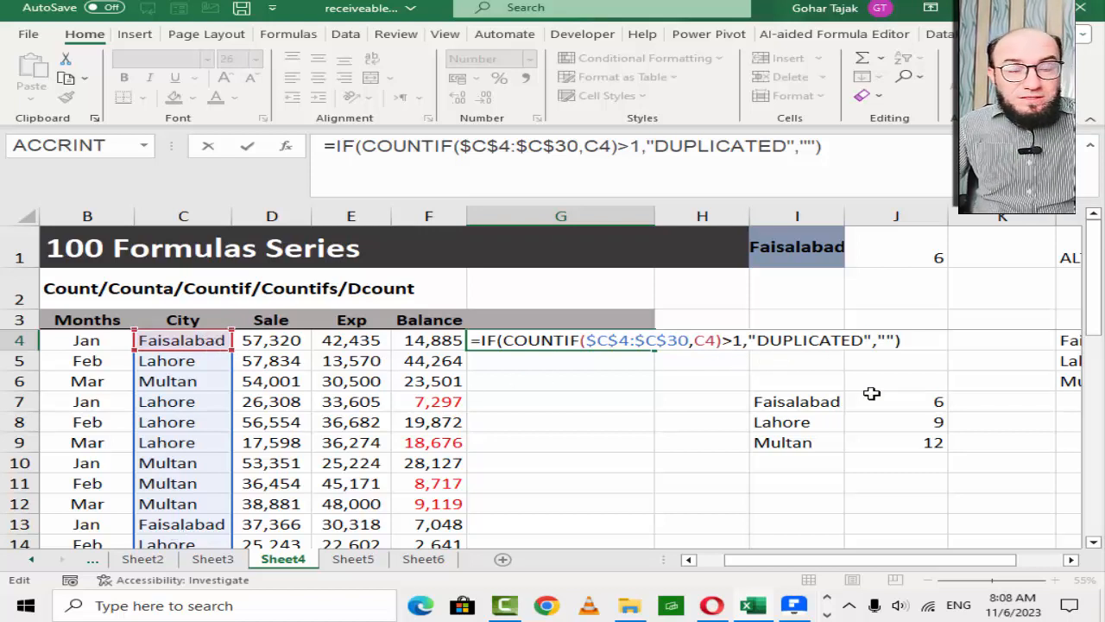
pyautogui.press('Return')
pyautogui.press('Up')
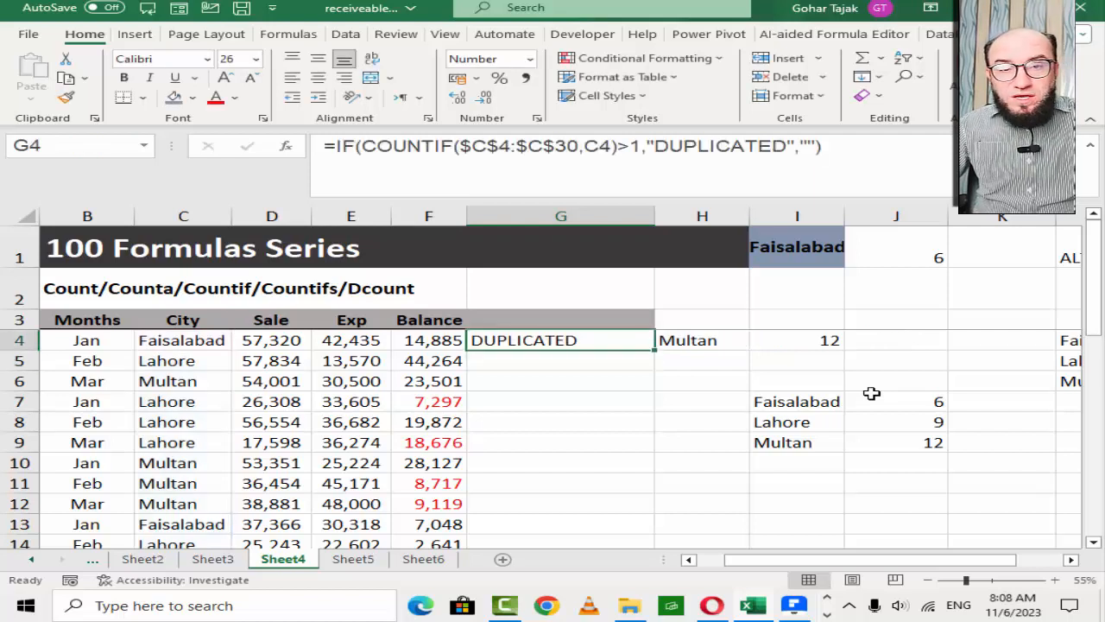
pyautogui.doubleClick(656, 350)
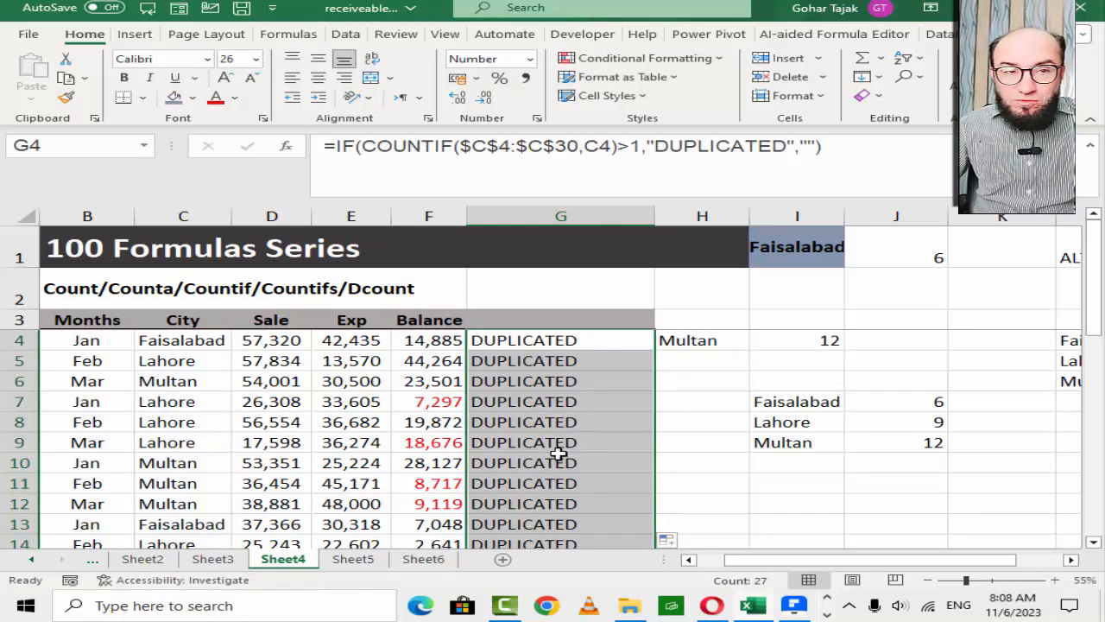
# - Replace the city in C6 with SAHIWAL and check the duplicate flags in G6 and G4
pyautogui.click(220, 383)
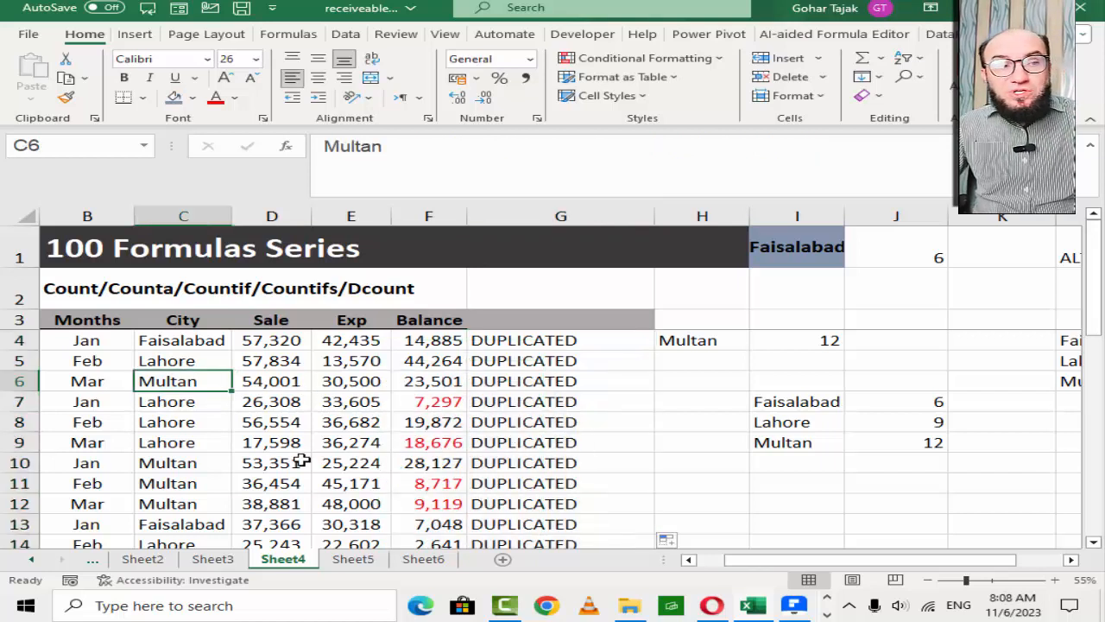
pyautogui.write('s')
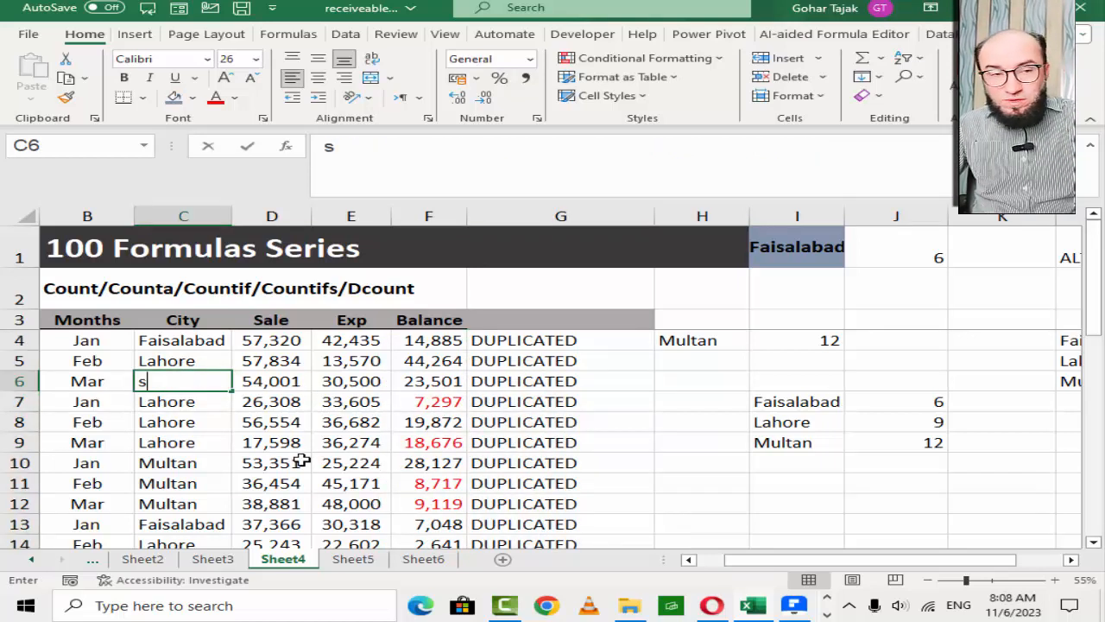
pyautogui.press('BackSpace')
pyautogui.write('SAIW')
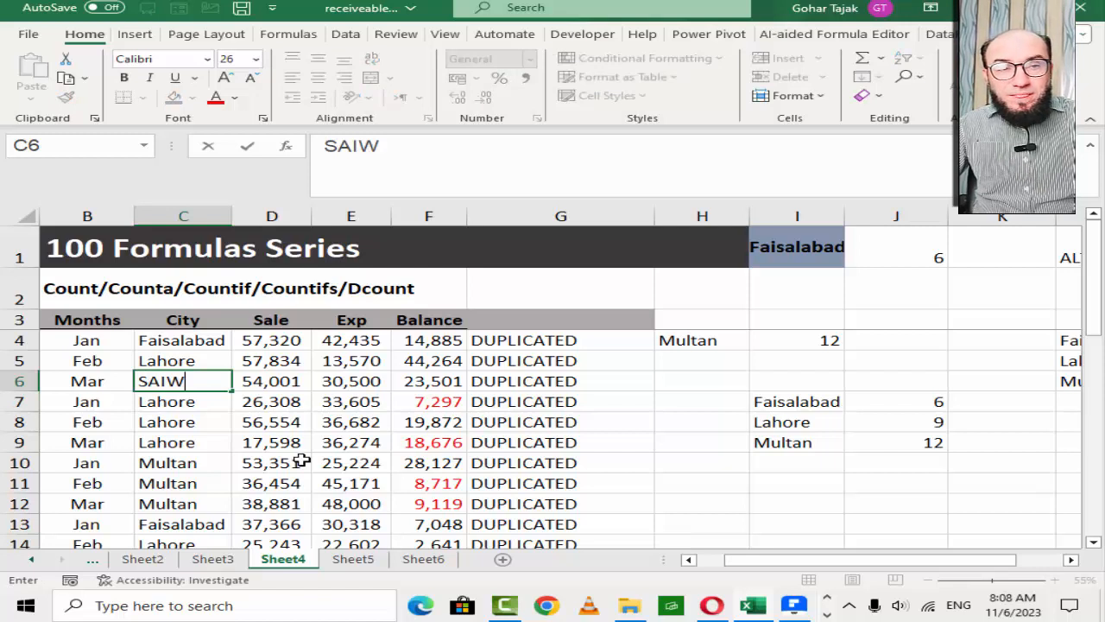
pyautogui.press('BackSpace')
pyautogui.press('BackSpace')
pyautogui.press('BackSpace')
pyautogui.write('S')
pyautogui.press('BackSpace')
pyautogui.write('A')
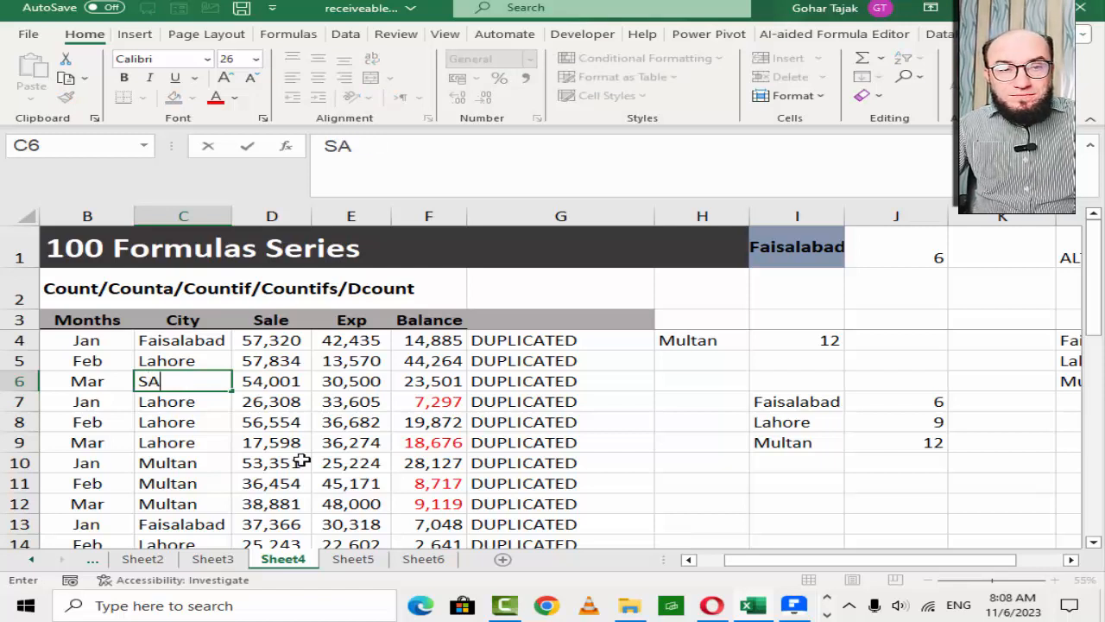
pyautogui.write('HIWL')
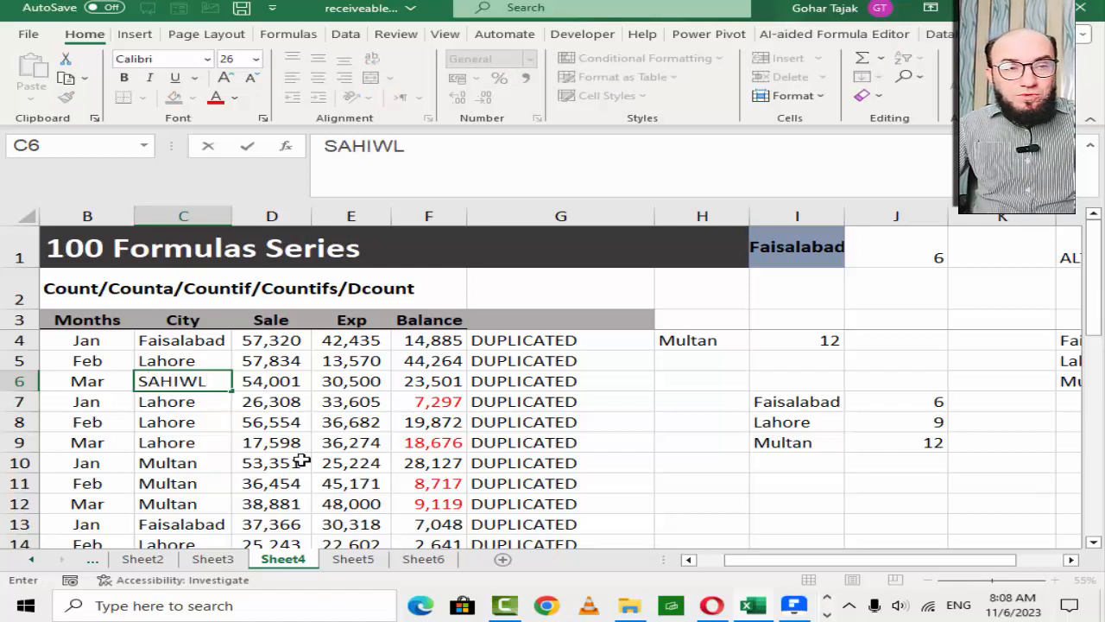
pyautogui.press('BackSpace')
pyautogui.write('A')
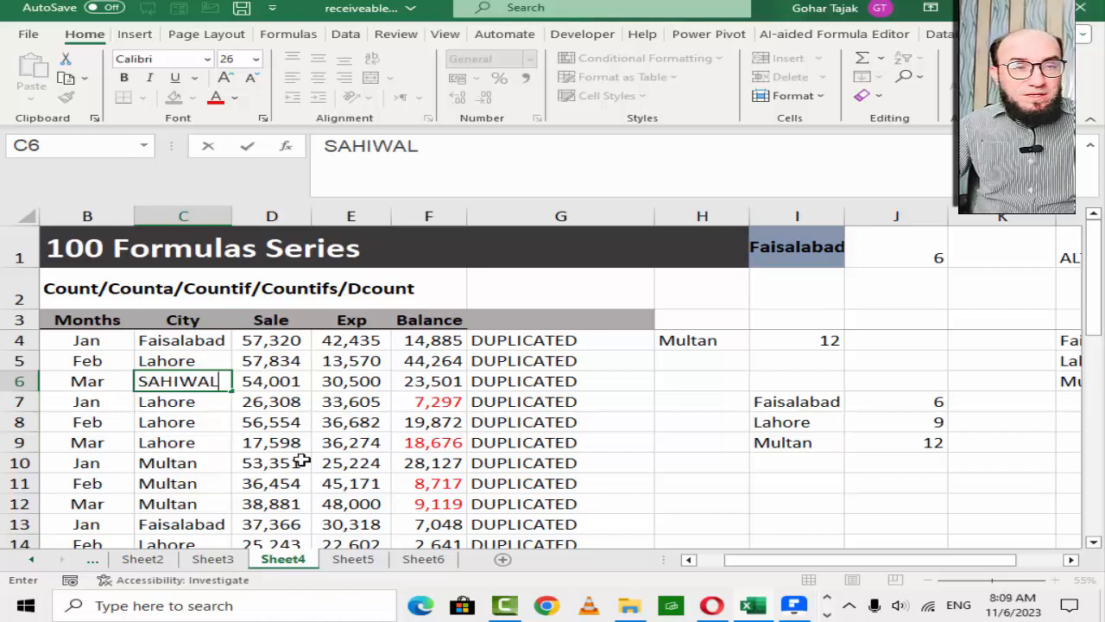
pyautogui.press('Right')
pyautogui.press('Right')
pyautogui.press('Right')
pyautogui.press('Right')
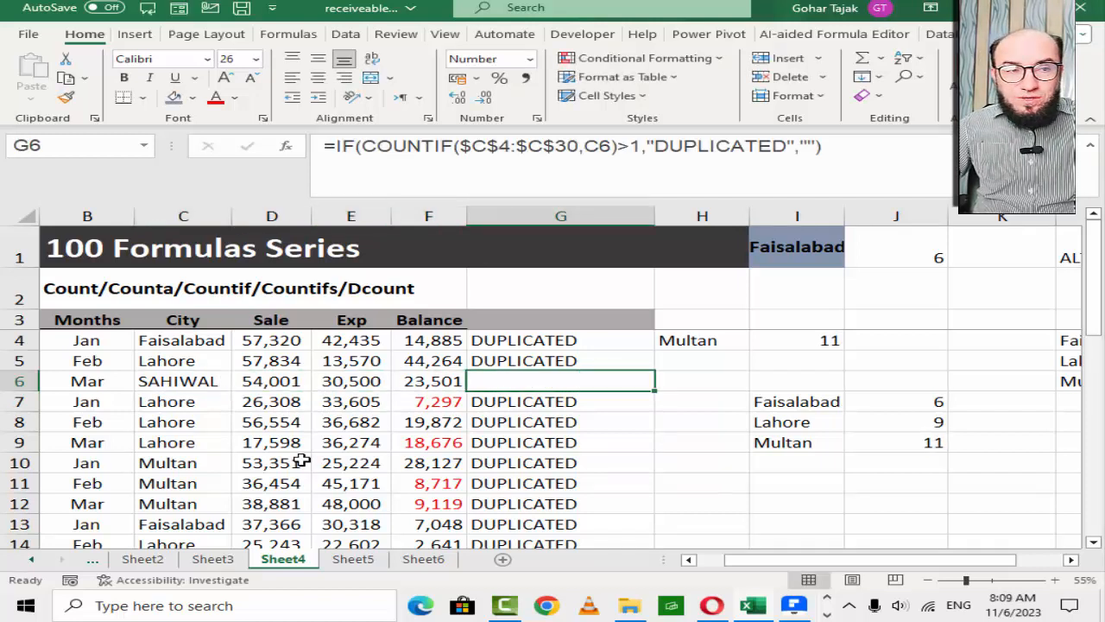
pyautogui.press('Up')
pyautogui.press('Up')
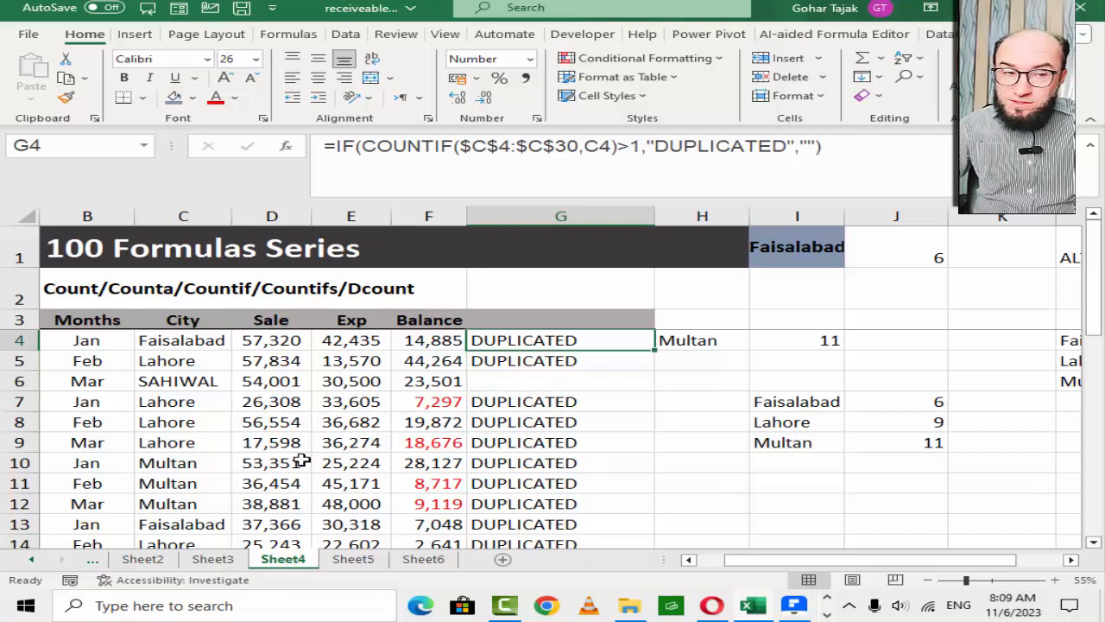
# - Copy the title rows and the whole sales table with its duplicate flags, range B1:G30
pyautogui.press('Left')
pyautogui.press('Left')
pyautogui.press('Left')
pyautogui.press('Left')
pyautogui.press('Left')
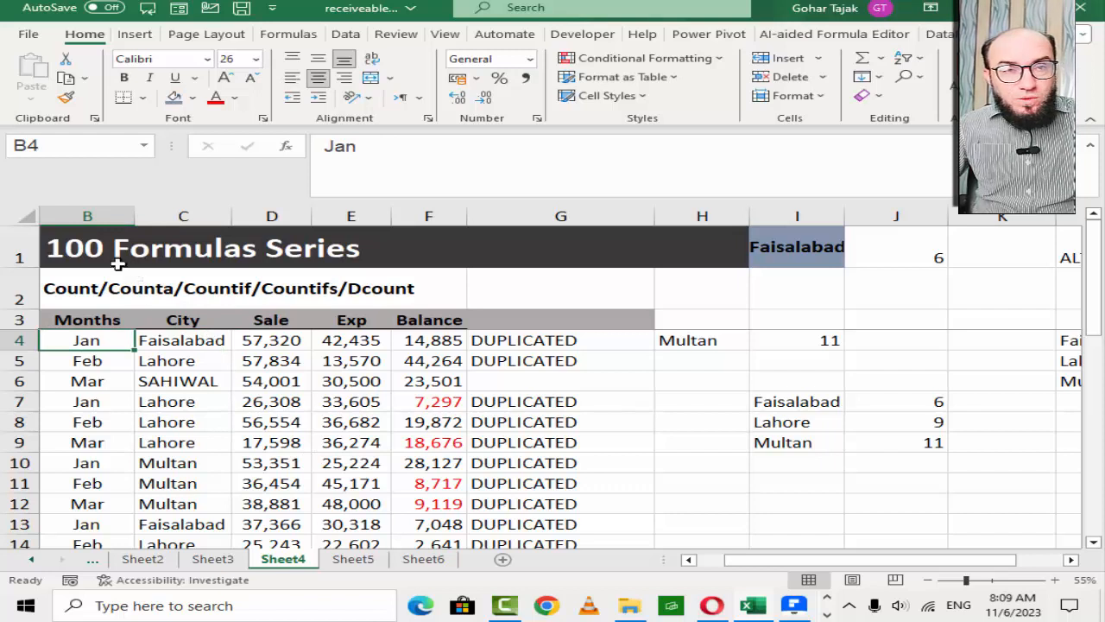
pyautogui.moveTo(119, 265); pyautogui.dragTo(299, 460)
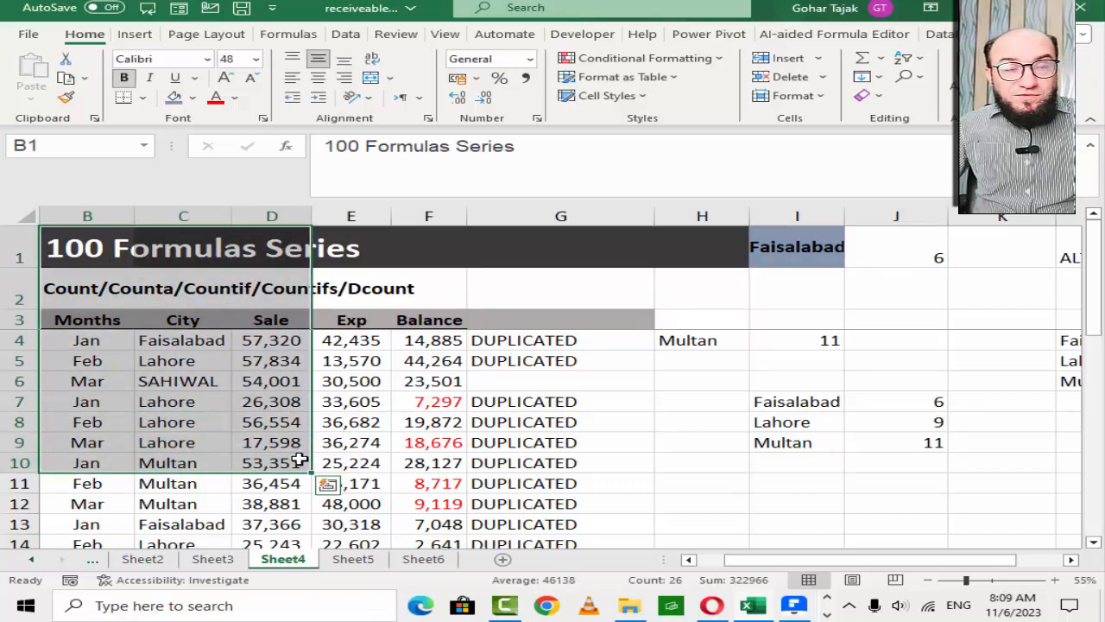
pyautogui.hotkey('shift', 'Right')
pyautogui.hotkey('shift', 'Right')
pyautogui.hotkey('shift', 'Right')
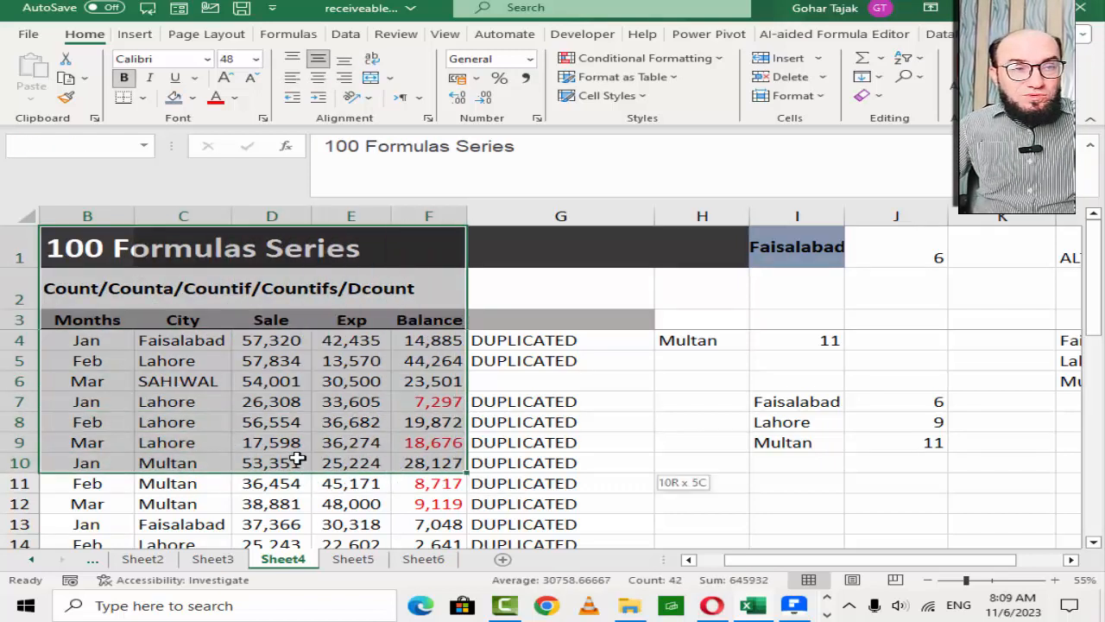
pyautogui.hotkey('ctrl', 'shift', 'Down')
pyautogui.hotkey('ctrl', 'c')
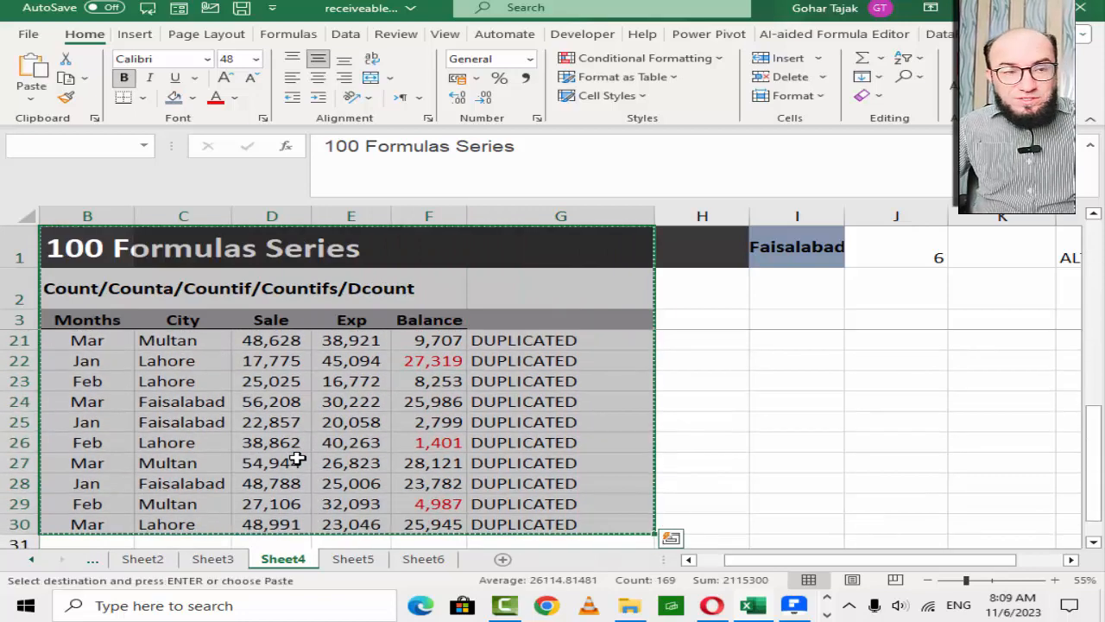
# - Insert a new sheet after Sheet4 and paste the copied title rows and sales table at A1
pyautogui.click(491, 559)
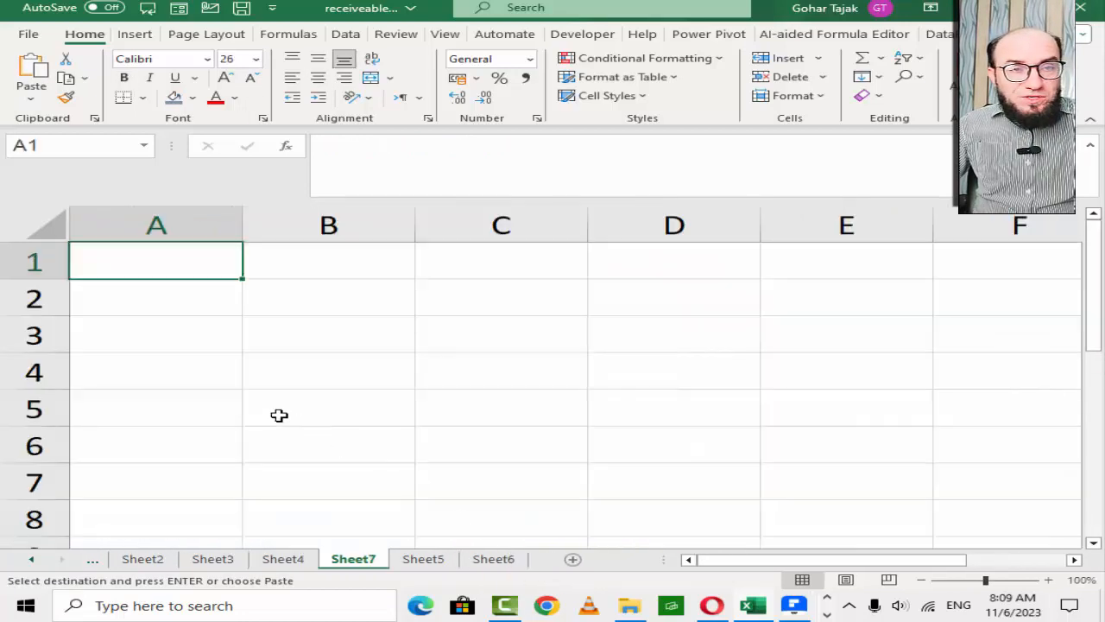
pyautogui.keyDown('ctrl'); pyautogui.scroll(-2, 225, 335); pyautogui.keyUp('ctrl')
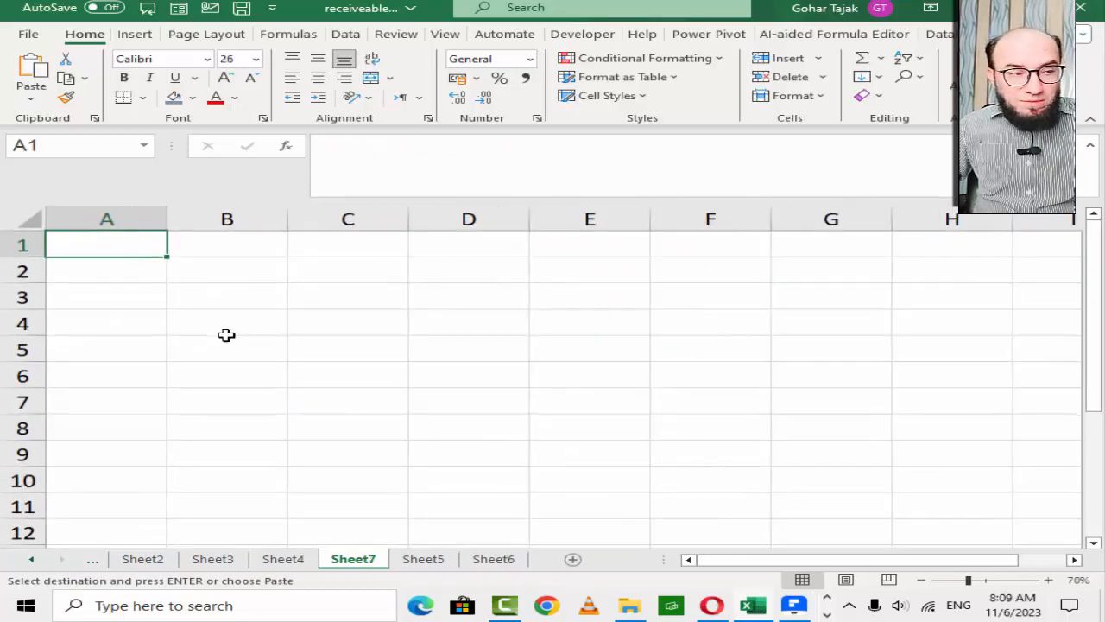
pyautogui.hotkey('ctrl', 'v')
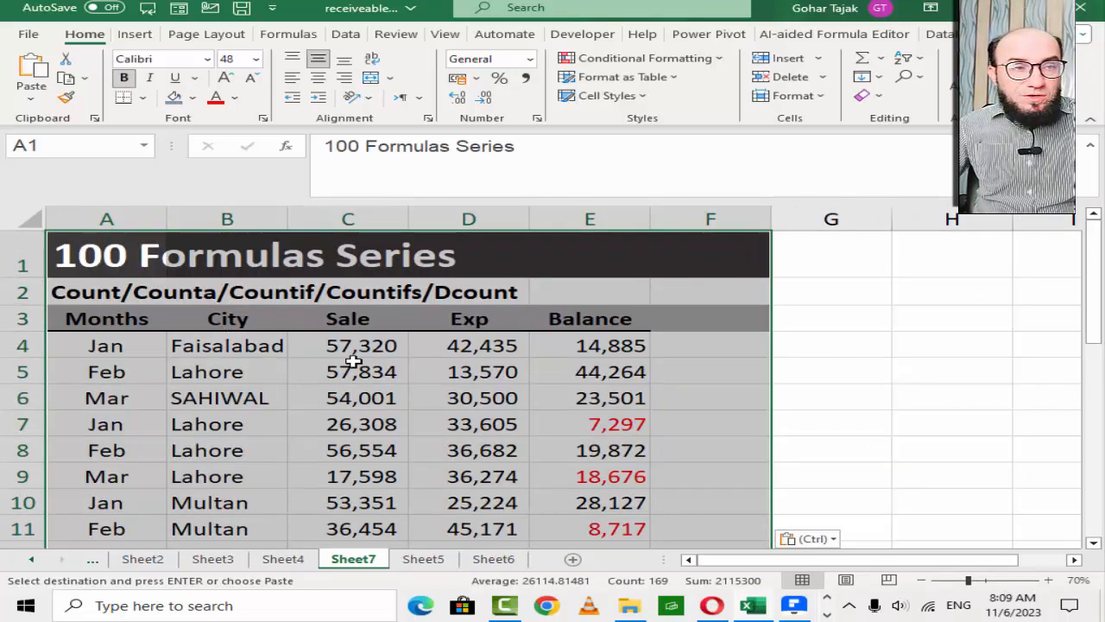
pyautogui.click(619, 380)
pyautogui.click(699, 342)
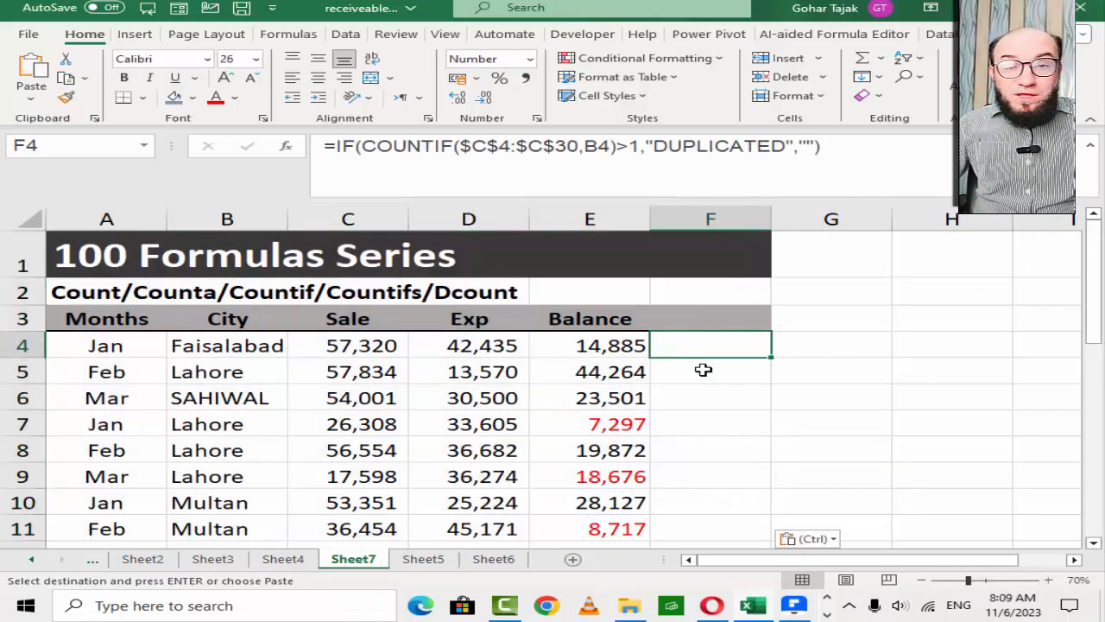
# - Copy the city list I7:I9 from Sheet4 and paste it into Sheet7 starting at G5
pyautogui.click(296, 561)
pyautogui.scroll(7, 883, 390)
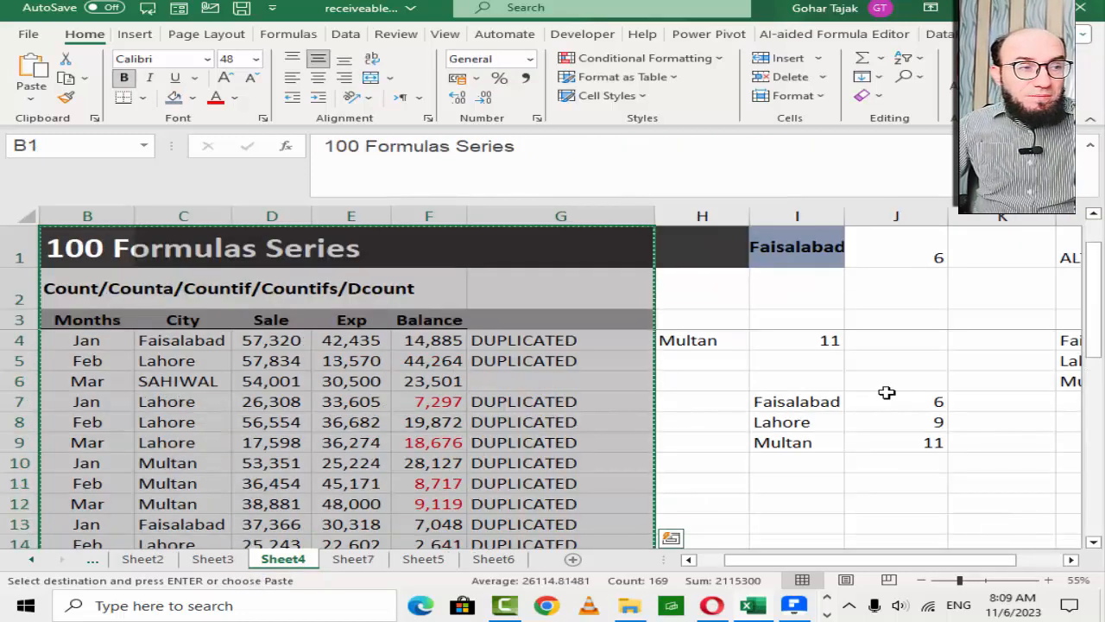
pyautogui.moveTo(803, 393); pyautogui.dragTo(799, 442)
pyautogui.hotkey('ctrl', 'c')
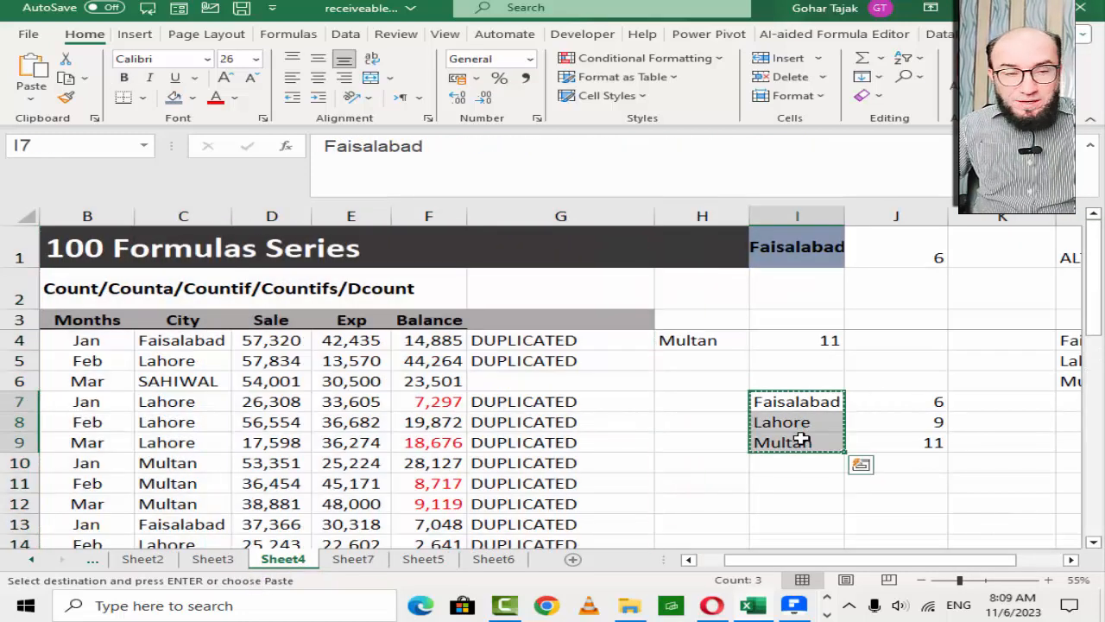
pyautogui.hotkey('ctrl', 'pagedown')
pyautogui.hotkey('ctrl', 'pagedown')
pyautogui.hotkey('ctrl', 'pagedown')
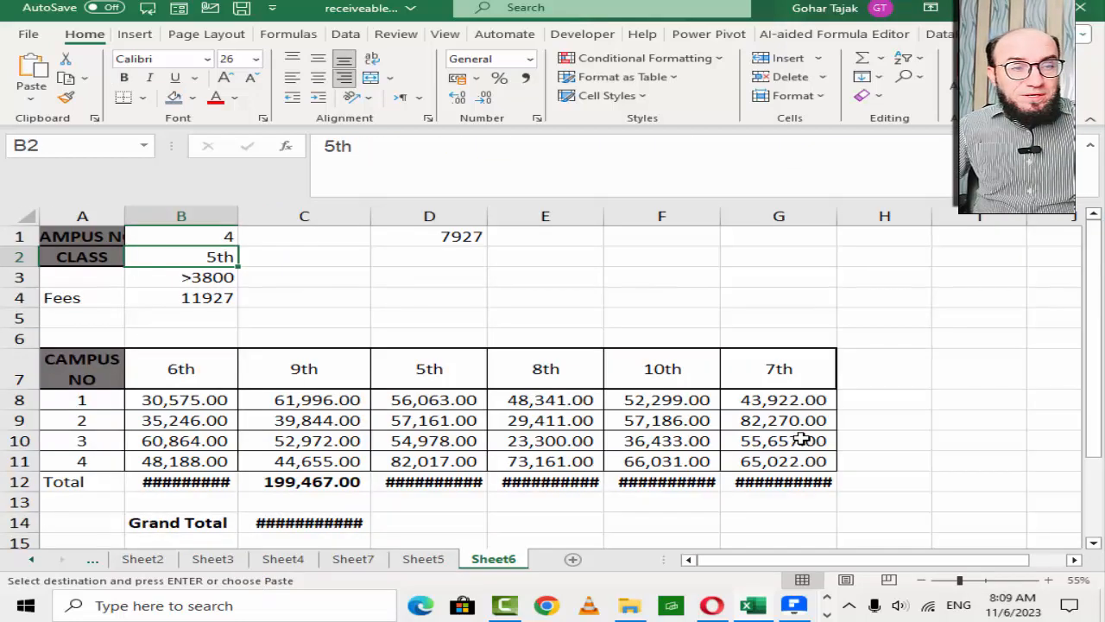
pyautogui.hotkey('ctrl', 'pageup')
pyautogui.hotkey('ctrl', 'pageup')
pyautogui.press('Right')
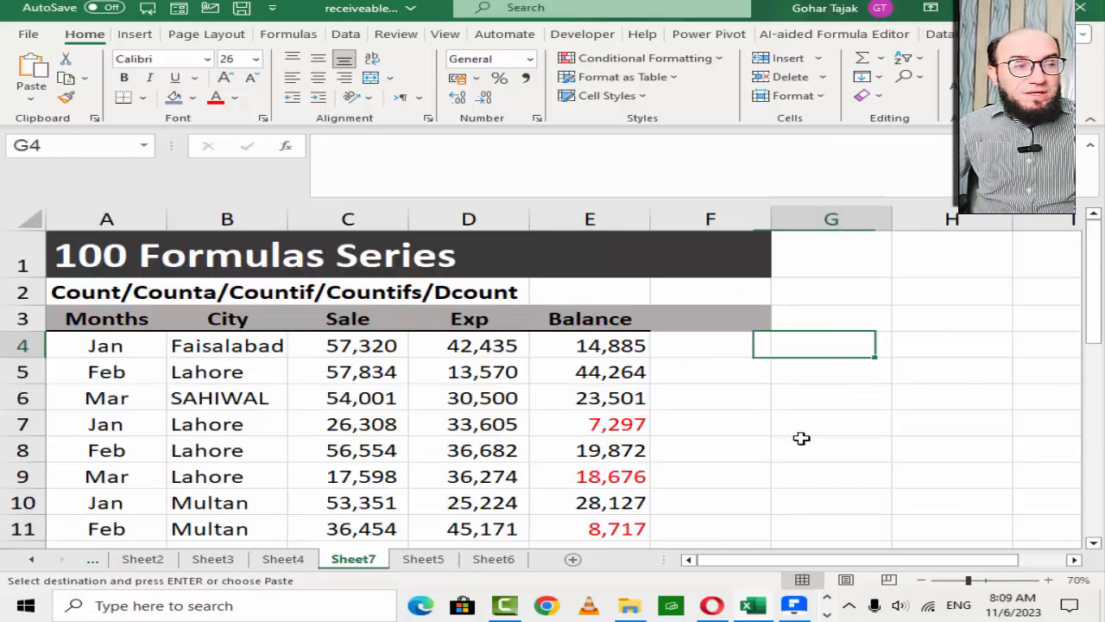
pyautogui.press('Down')
pyautogui.hotkey('ctrl', 'v')
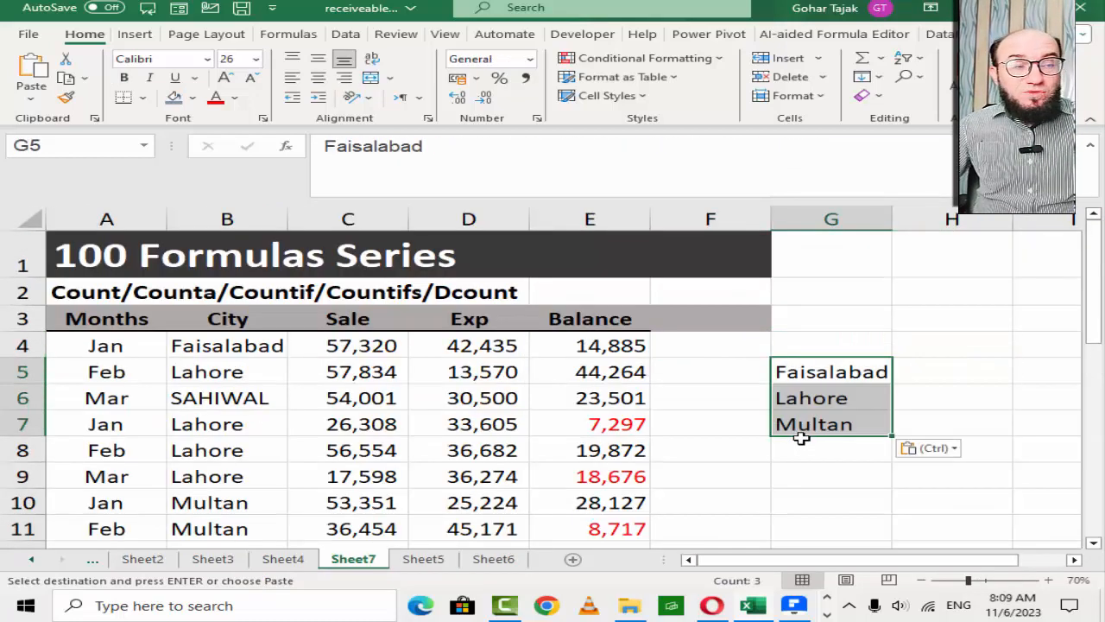
# - Copy all month entries in A4:A30 on Sheet7
pyautogui.press('Left')
pyautogui.press('Left')
pyautogui.press('Left')
pyautogui.press('Left')
pyautogui.press('Left')
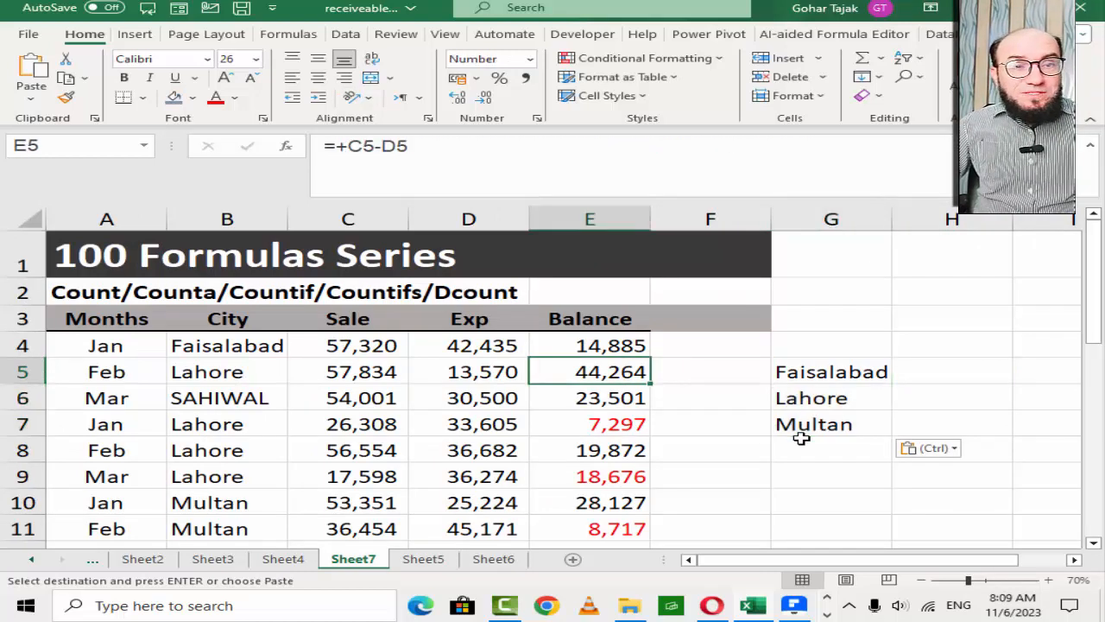
pyautogui.press('Up')
pyautogui.press('Right')
pyautogui.press('Right')
pyautogui.press('Right')
pyautogui.press('Right')
pyautogui.press('Right')
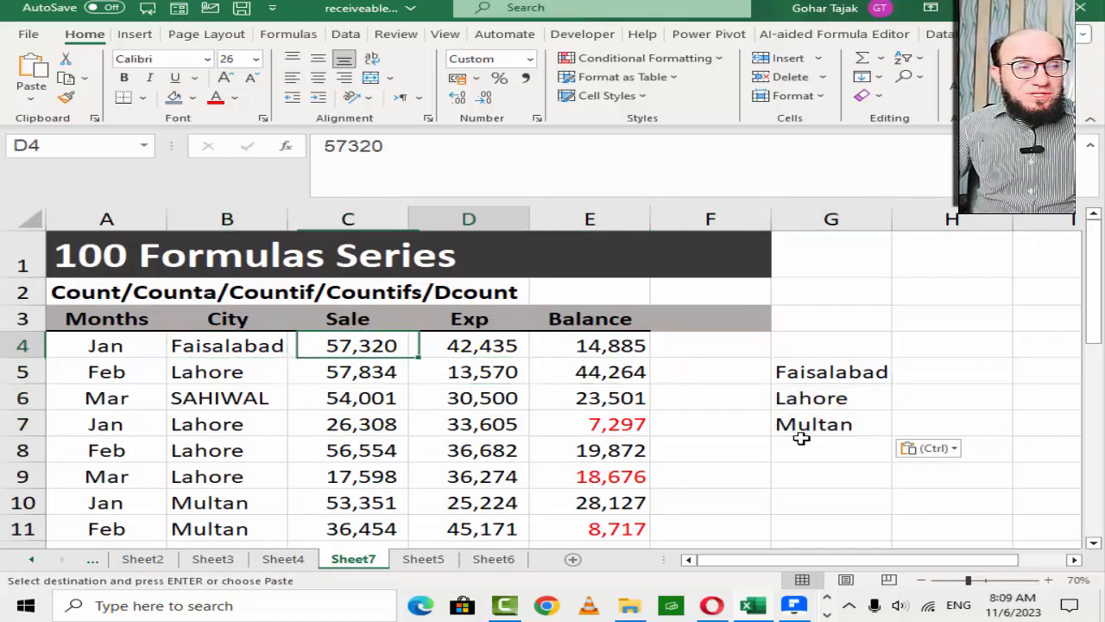
pyautogui.press('Down')
pyautogui.press('Down')
pyautogui.press('Left')
pyautogui.press('Left')
pyautogui.press('Left')
pyautogui.press('Left')
pyautogui.press('Left')
pyautogui.press('Left')
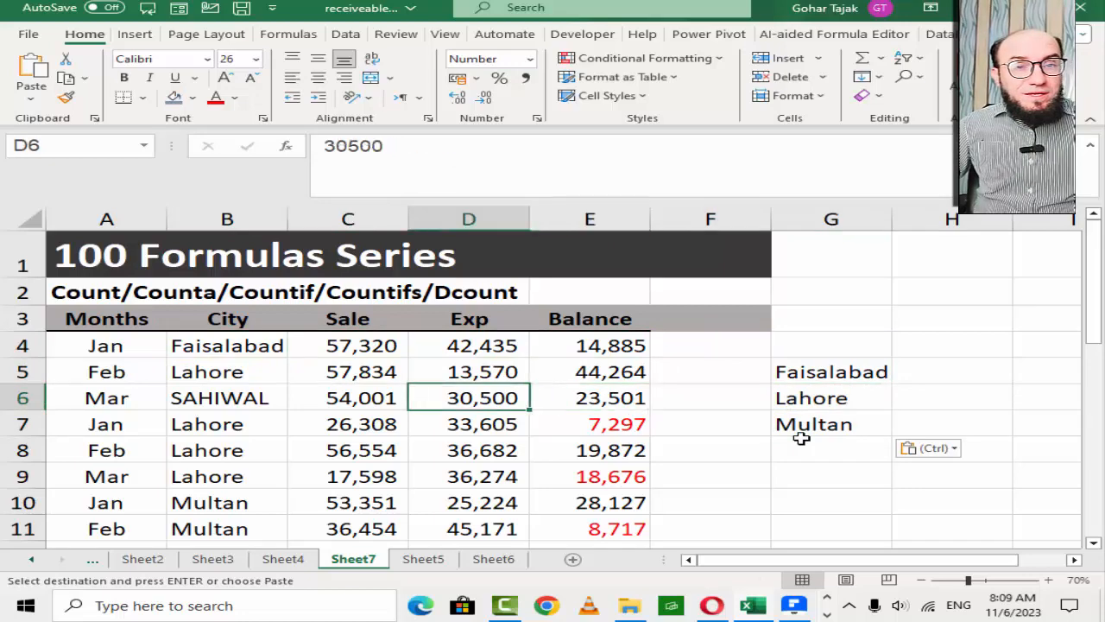
pyautogui.press('Up')
pyautogui.press('Up')
pyautogui.hotkey('ctrl', 'shift', 'Down')
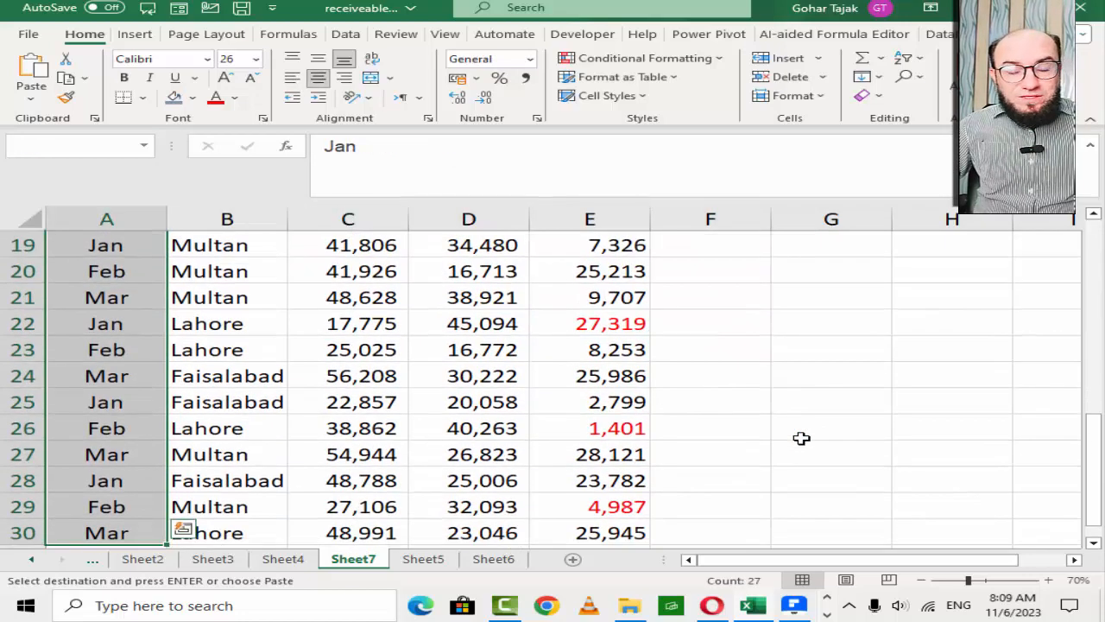
pyautogui.hotkey('ctrl', 'c')
pyautogui.press('Up')
pyautogui.press('Up')
pyautogui.press('Right')
pyautogui.press('Right')
pyautogui.press('Right')
pyautogui.press('Right')
pyautogui.press('Right')
pyautogui.press('Right')
pyautogui.press('Right')
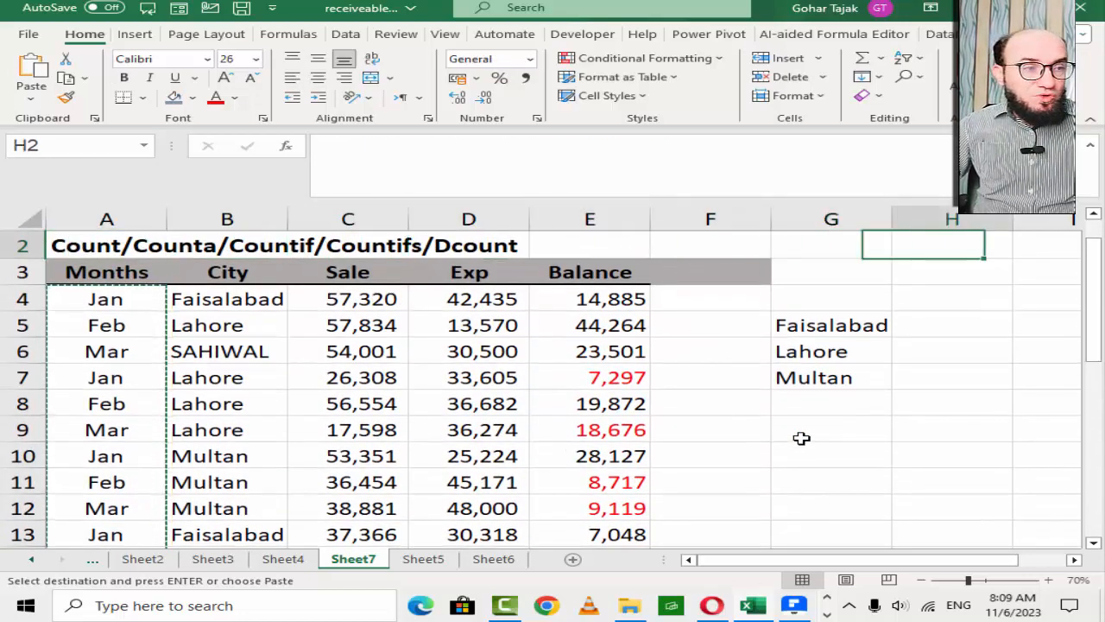
pyautogui.press('Right')
pyautogui.press('Right')
pyautogui.press('Down')
pyautogui.press('Left')
pyautogui.press('Left')
pyautogui.press('Down')
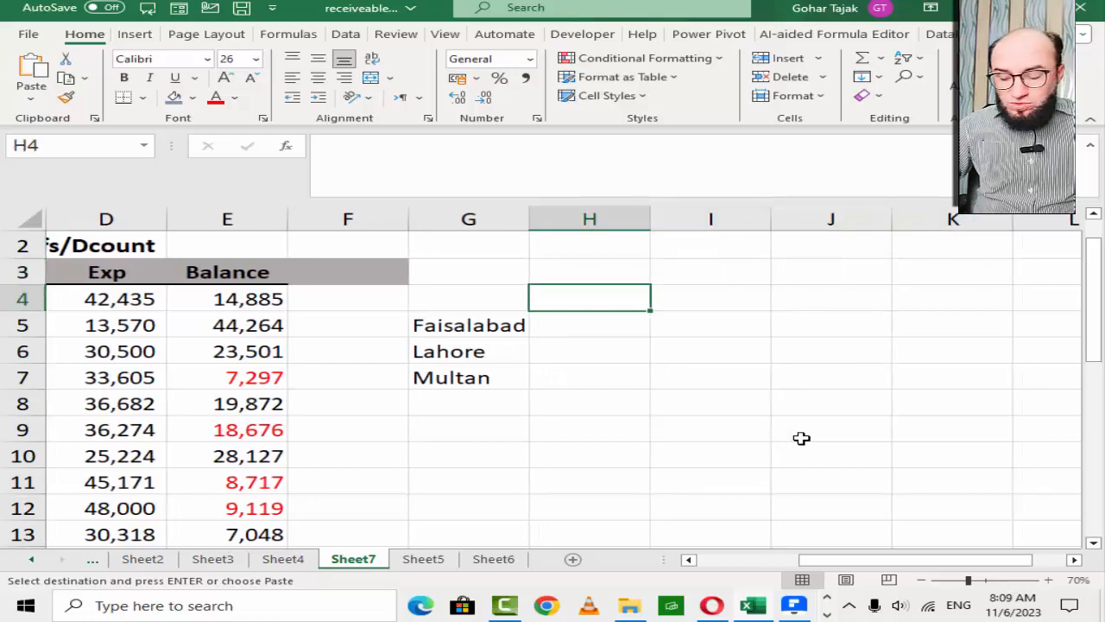
pyautogui.hotkey('alt', 'e')
pyautogui.press('s')
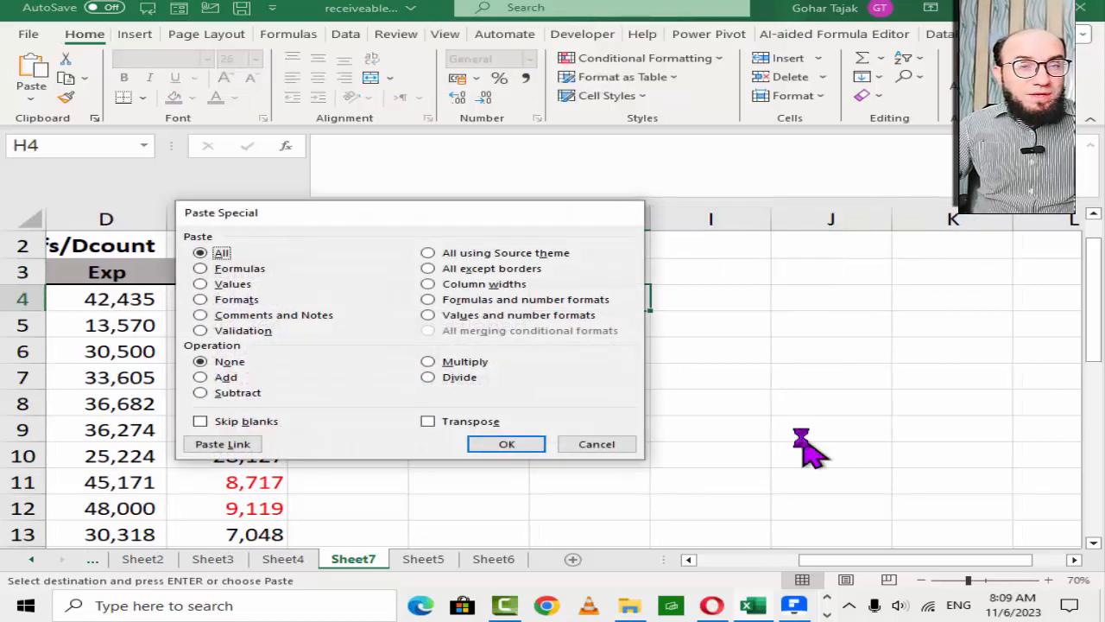
pyautogui.press('Escape')
# - Paste the copied months as values only, starting at K4
pyautogui.press('Right')
pyautogui.press('Right')
pyautogui.press('Right')
pyautogui.hotkey('alt', 'e')
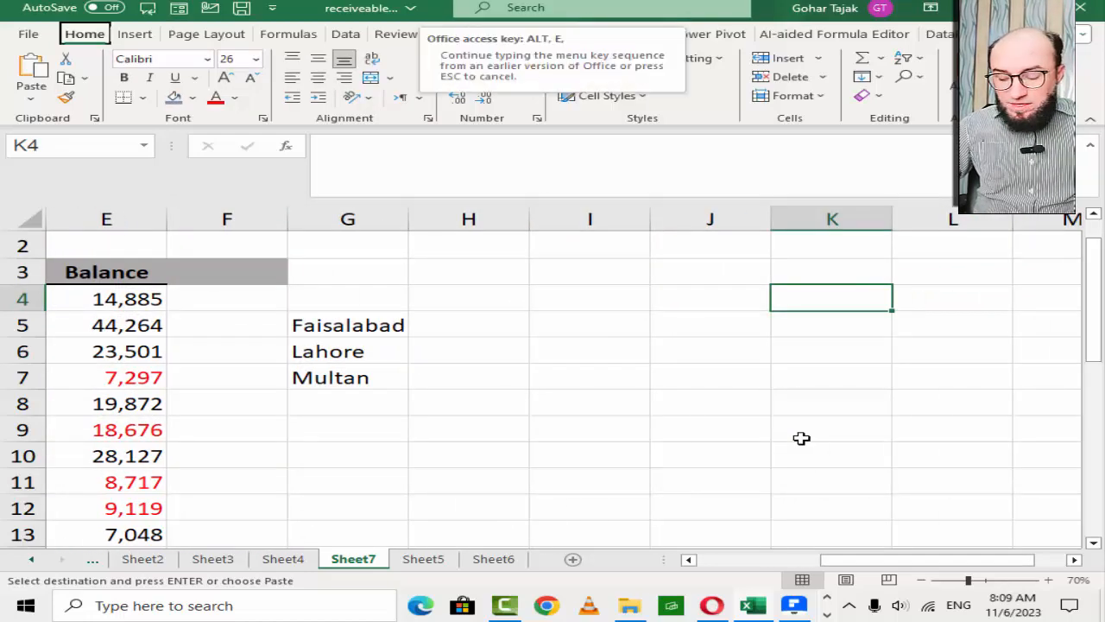
pyautogui.press('s')
pyautogui.press('v')
pyautogui.press('Return')
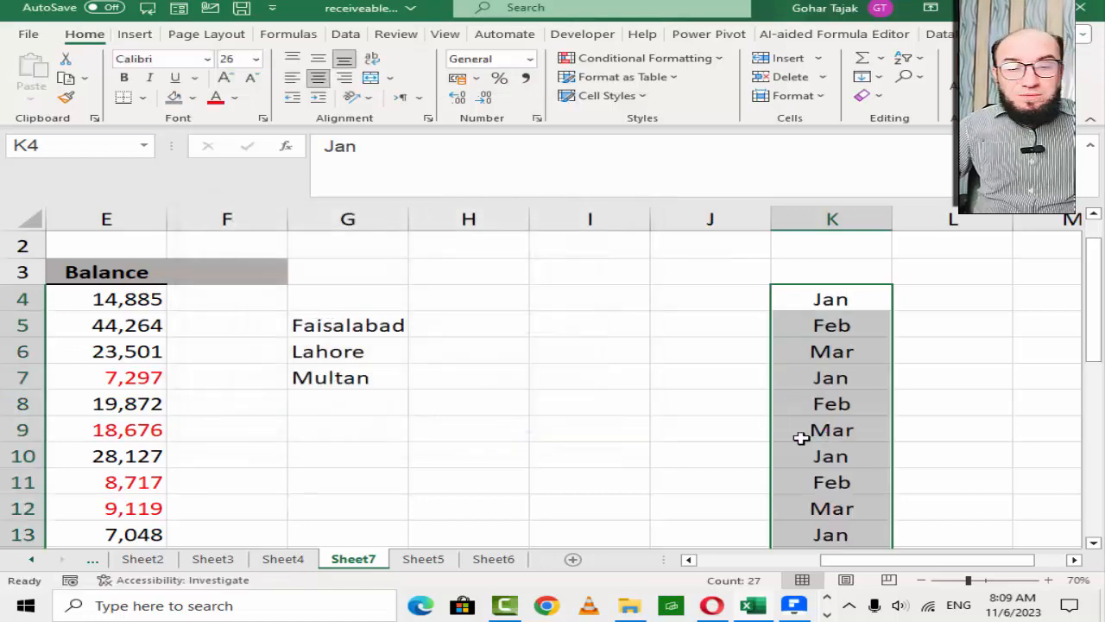
# - Remove the duplicate months from the pasted list in column K, treating it as data without headers
pyautogui.hotkey('alt', 'a')
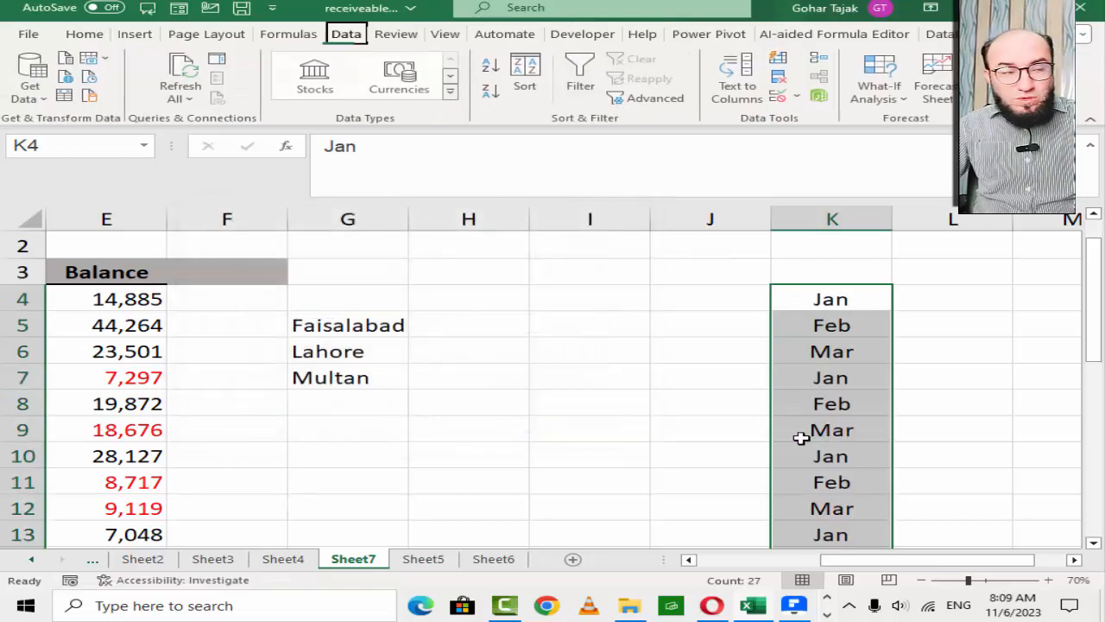
pyautogui.press('m')
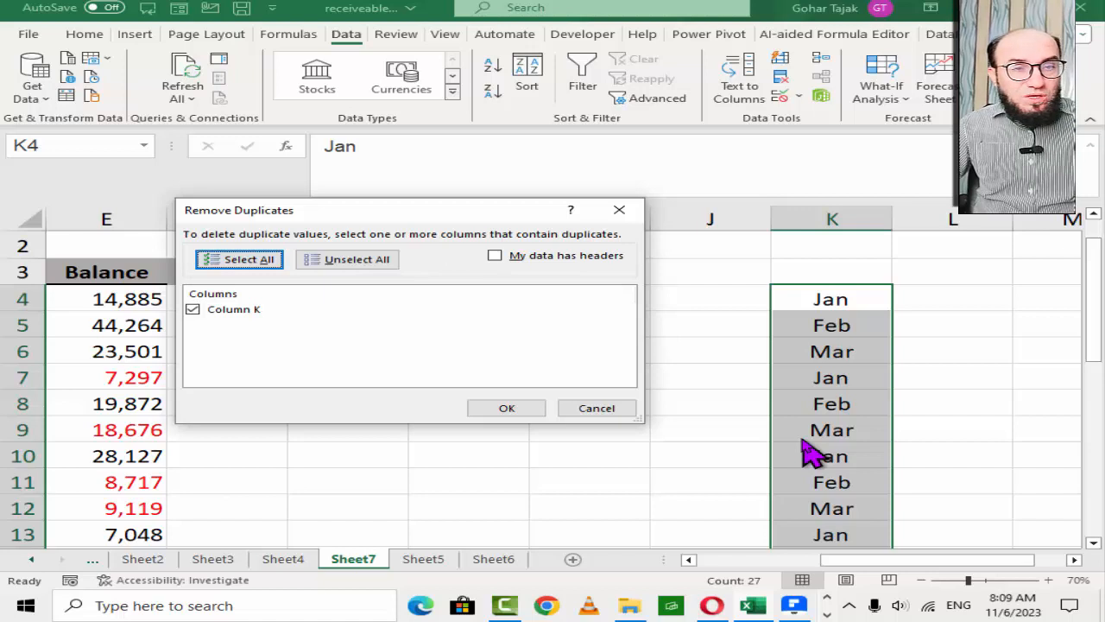
pyautogui.click(529, 410)
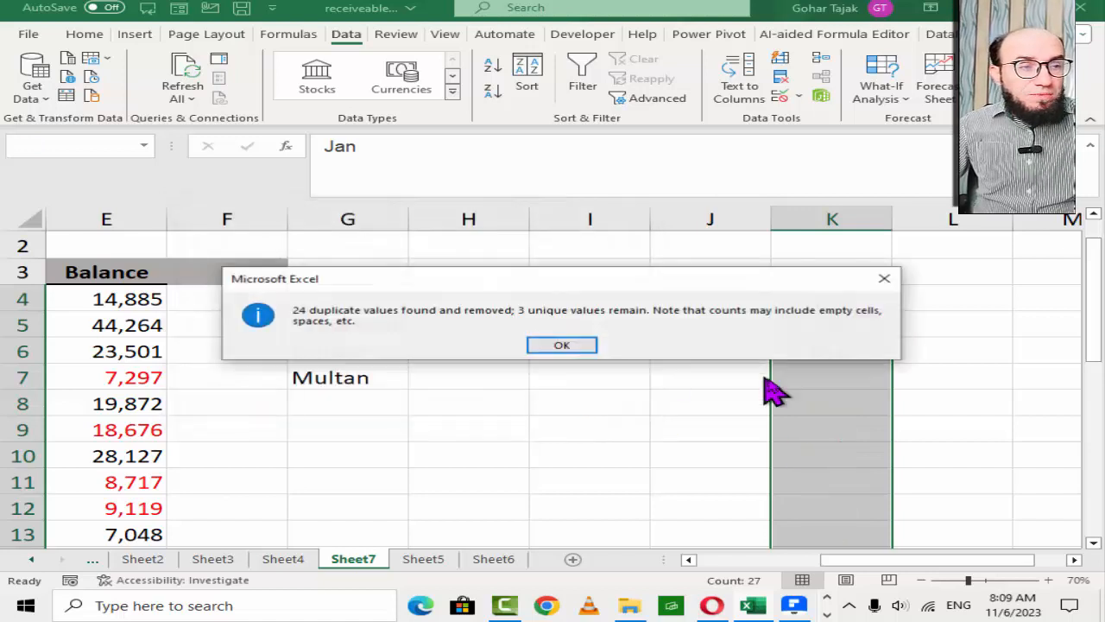
pyautogui.click(593, 343)
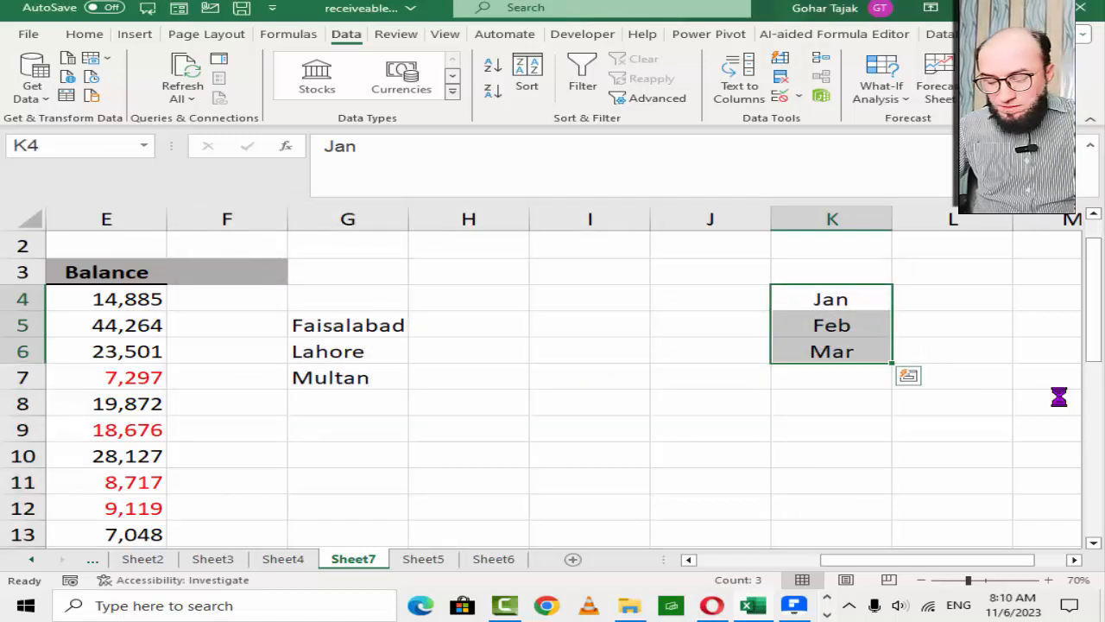
# - Copy the unique months K4:K6 and paste them transposed as column headings starting at H4
pyautogui.hotkey('ctrl', 'c')
pyautogui.press('Left')
pyautogui.press('Left')
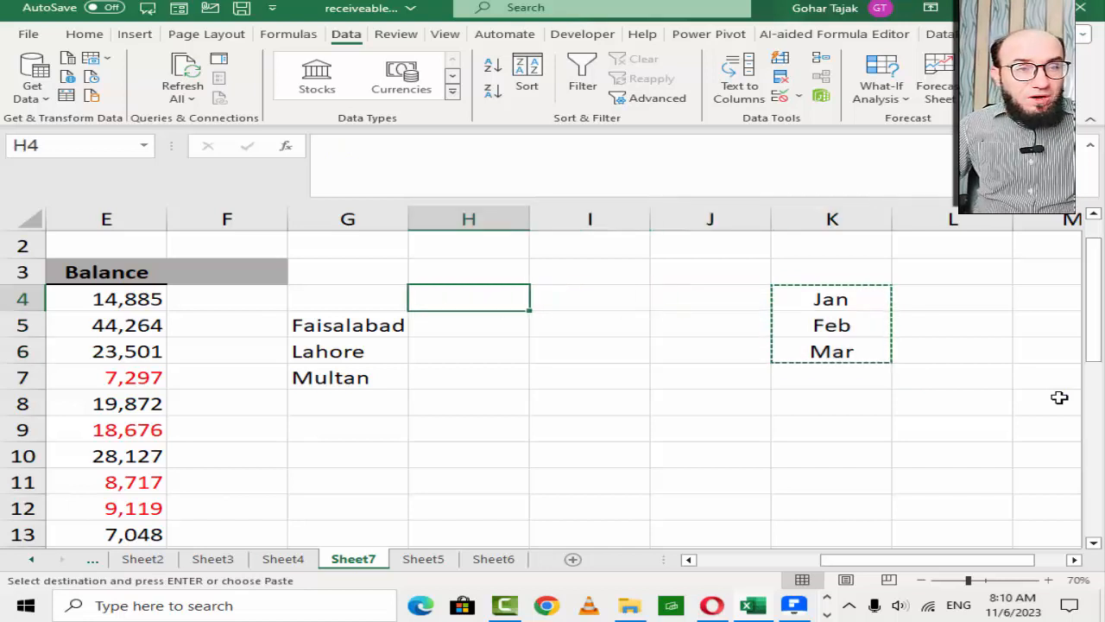
pyautogui.hotkey('ctrl', 'alt', 'v')
pyautogui.press('e')
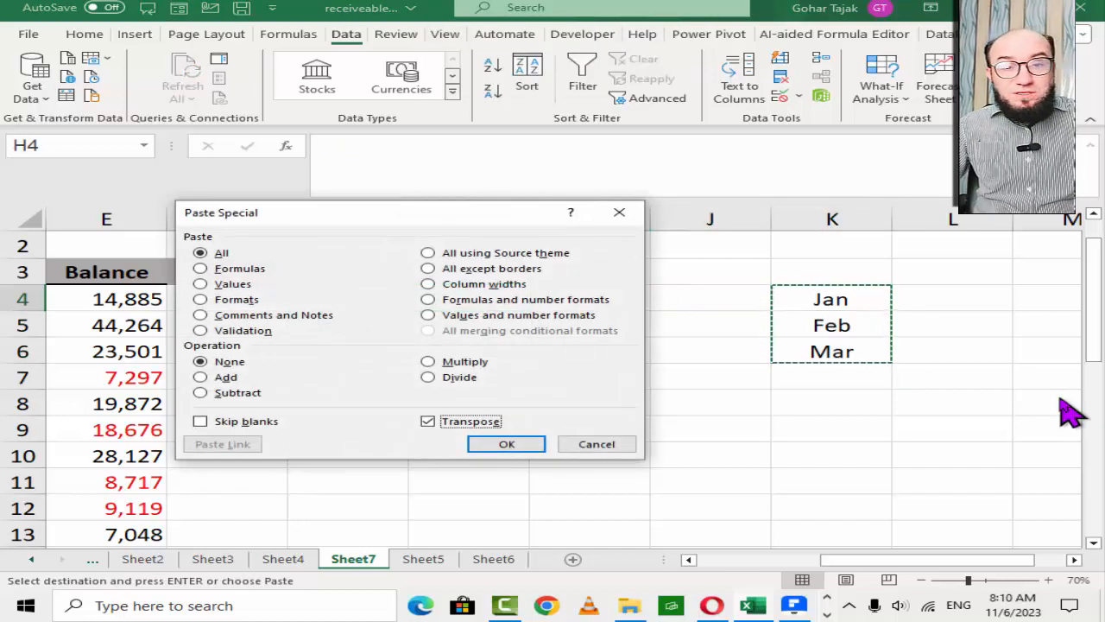
pyautogui.moveTo(290, 219); pyautogui.dragTo(304, 218)
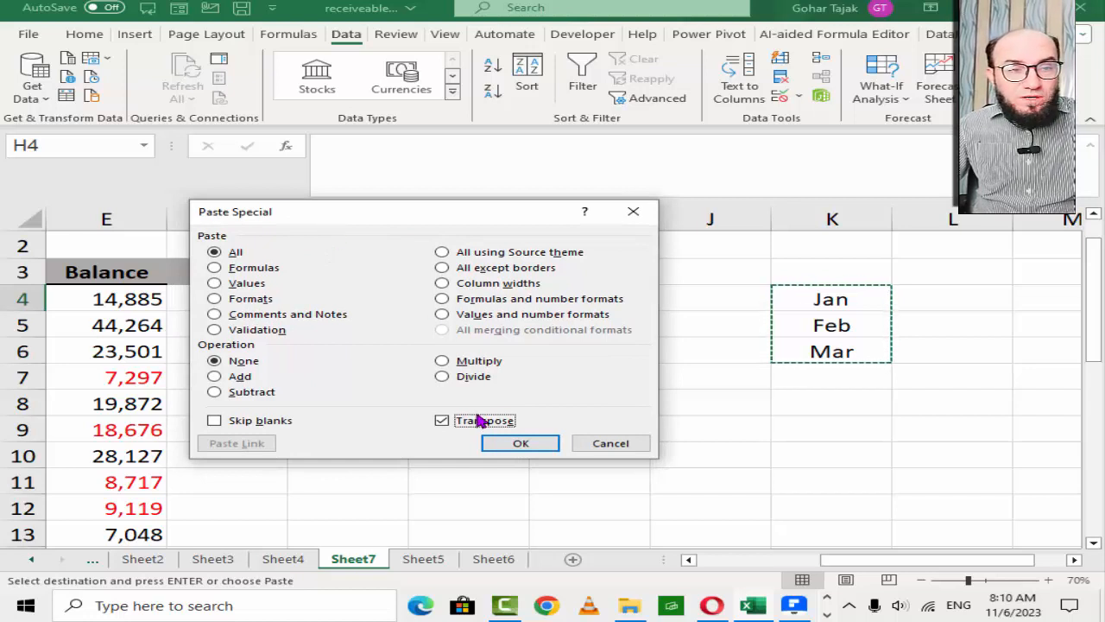
pyautogui.click(518, 442)
# - Delete the helper month list in K4:K6
pyautogui.moveTo(811, 298); pyautogui.dragTo(822, 358)
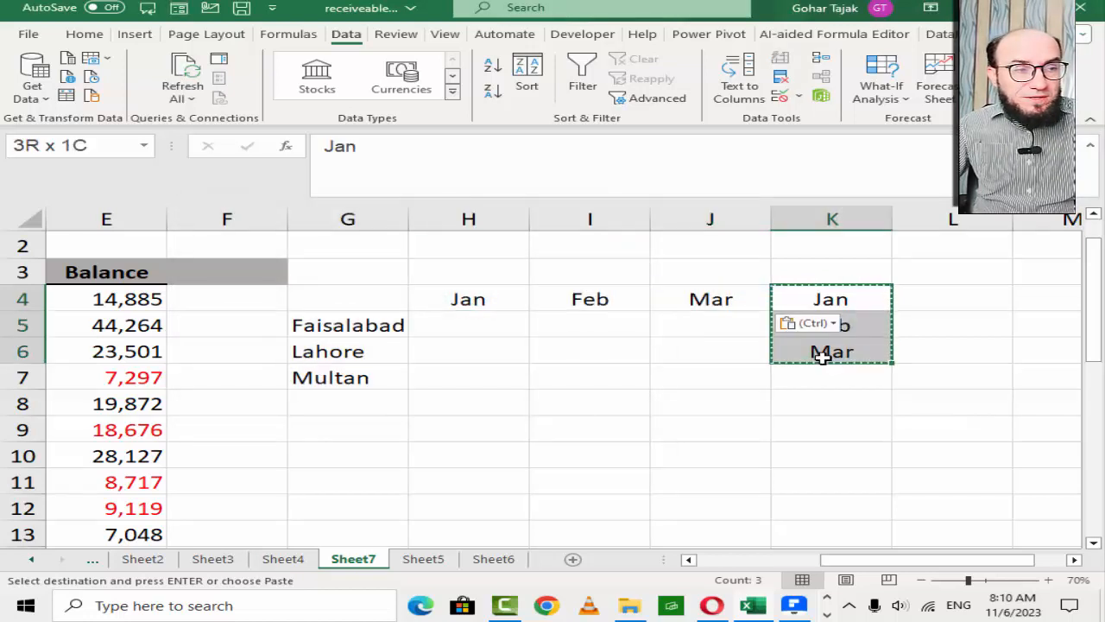
pyautogui.press('Delete')
pyautogui.press('Left')
pyautogui.press('Home')
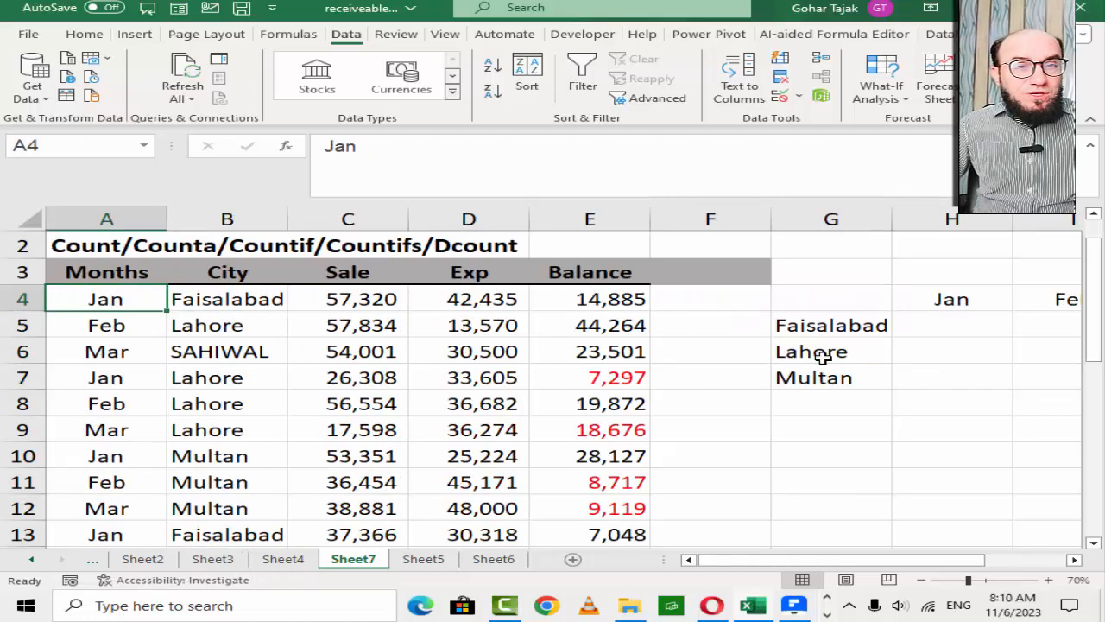
# - Start a COUNTIFS formula in H5, where the Faisalabad row meets the Jan column
pyautogui.press('Right')
pyautogui.press('Right')
pyautogui.press('Right')
pyautogui.press('Right')
pyautogui.press('Right')
pyautogui.press('Right')
pyautogui.keyDown('ctrl'); pyautogui.scroll(-1, 825, 354); pyautogui.keyUp('ctrl')
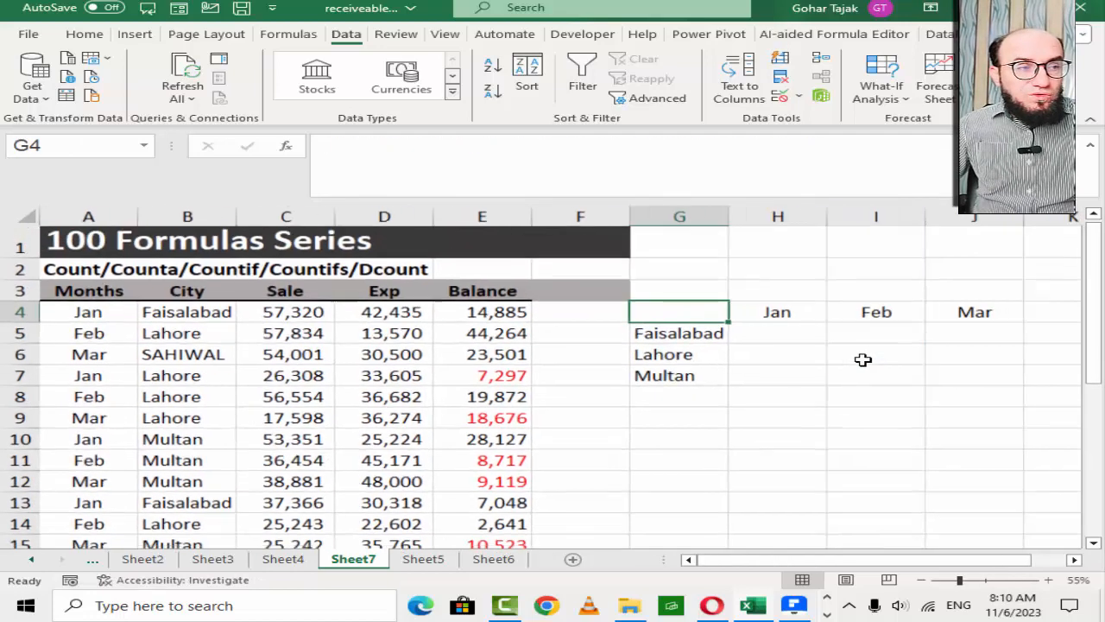
pyautogui.click(775, 338)
pyautogui.write('=COUNT')
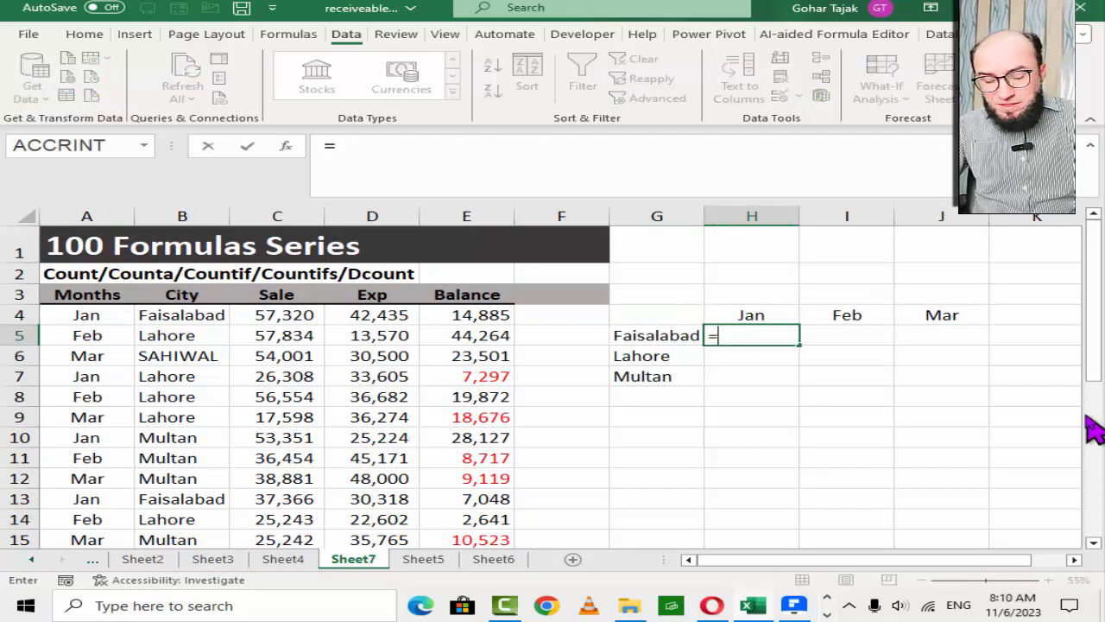
pyautogui.press('Down')
pyautogui.press('Down')
pyautogui.press('Down')
pyautogui.press('Down')
pyautogui.press('Down')
pyautogui.press('Down')
pyautogui.press('Down')
pyautogui.press('Down')
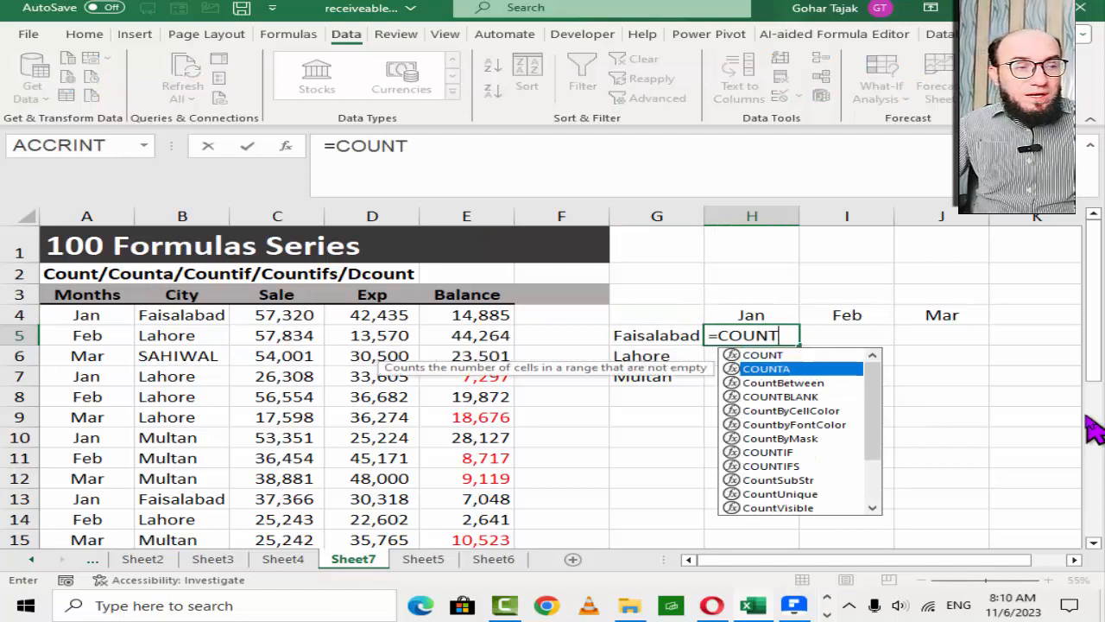
pyautogui.press('Tab')
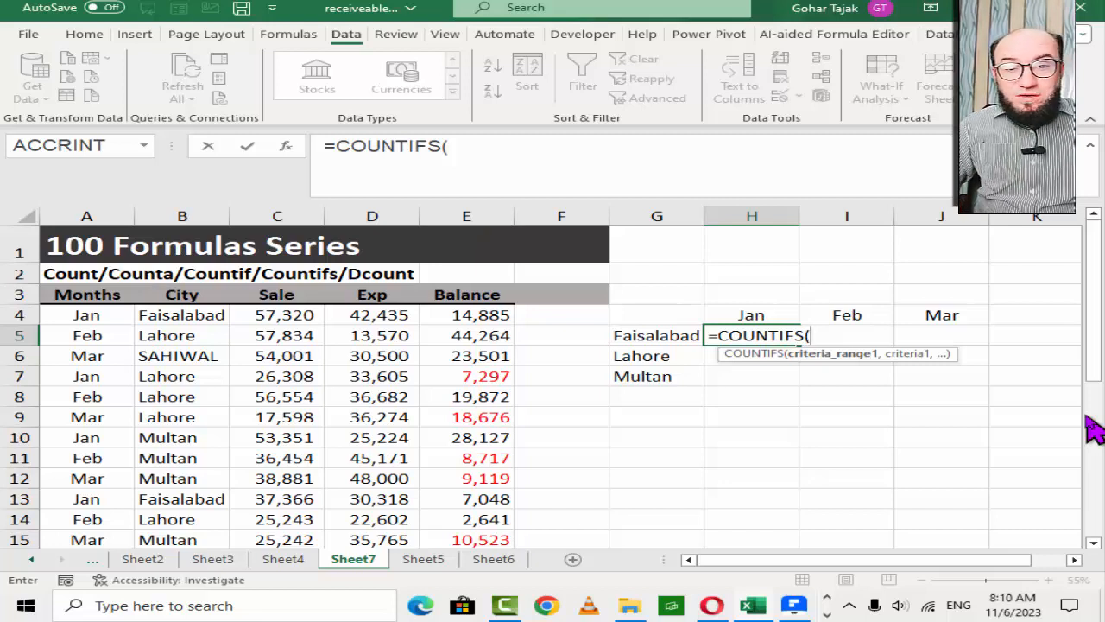
# - Give the COUNTIFS formula the absolute city range $B$4:$B$30 as its first criteria range, with G5 as the criterion
pyautogui.press('Left')
pyautogui.press('Left')
pyautogui.press('Left')
pyautogui.press('Left')
pyautogui.press('Left')
pyautogui.press('Left')
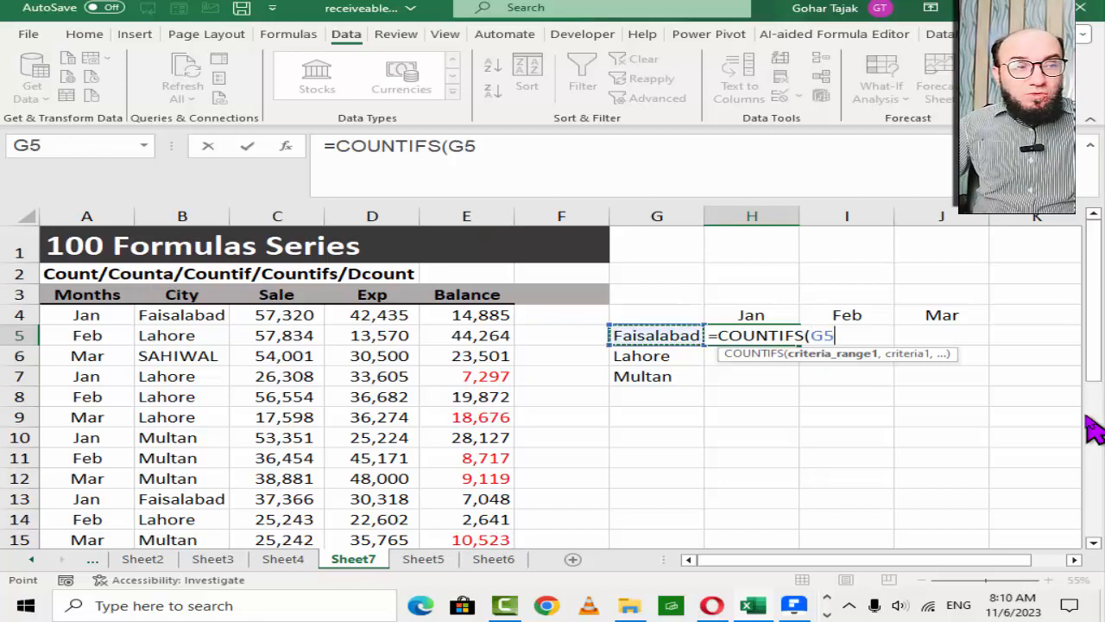
pyautogui.press('Up')
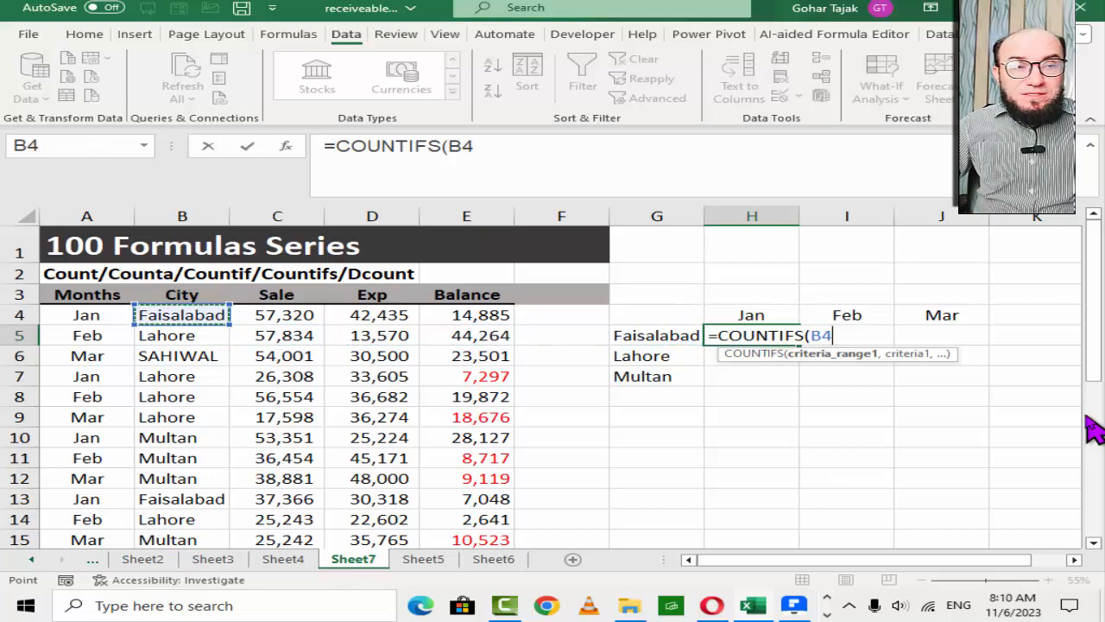
pyautogui.hotkey('ctrl', 'shift', 'Down')
pyautogui.press('F4')
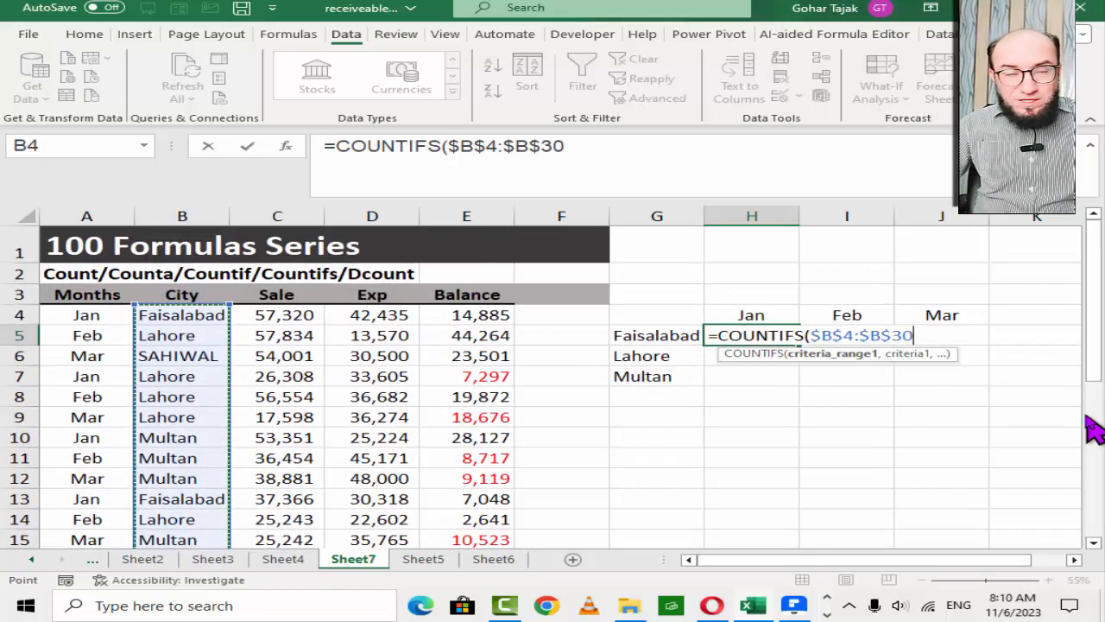
pyautogui.write(',')
pyautogui.press('Left')
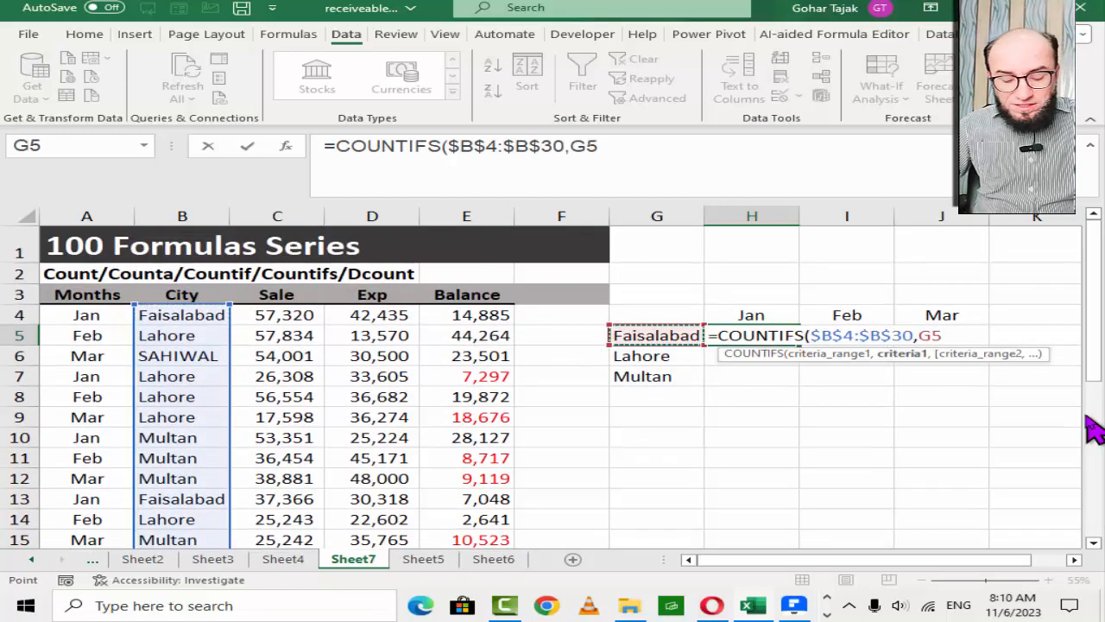
pyautogui.write('.')
# - Add the absolute month range $A$4:$A$30 with H4 as the second criterion and complete the formula in H5
pyautogui.write(',')
pyautogui.press('Left')
pyautogui.press('Left')
pyautogui.press('Left')
pyautogui.press('Left')
pyautogui.press('Left')
pyautogui.press('Left')
pyautogui.press('Left')
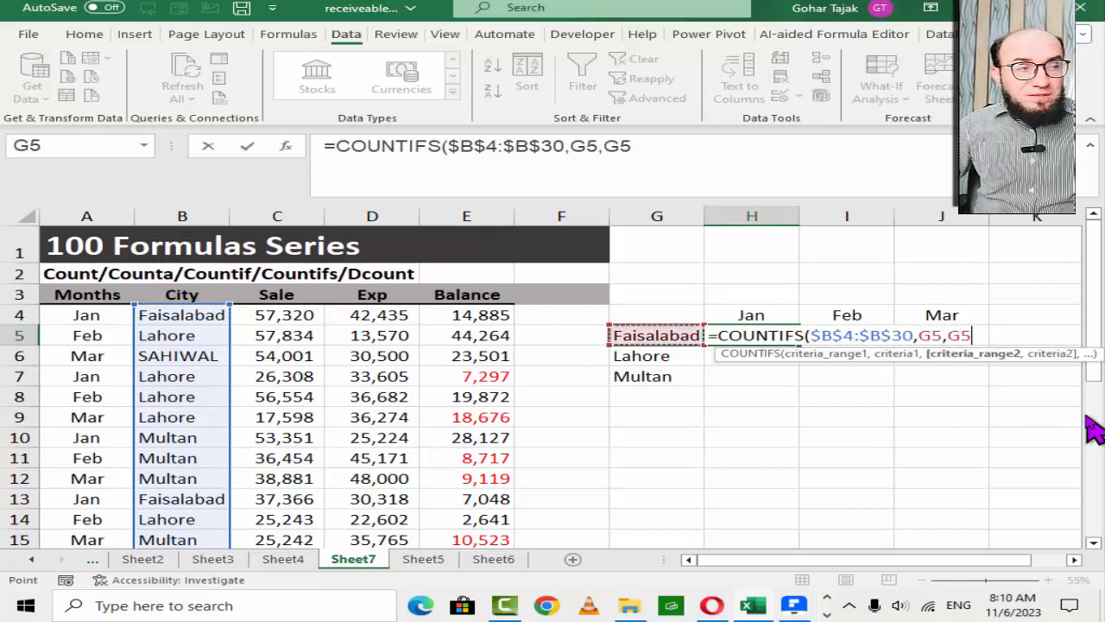
pyautogui.press('Up')
pyautogui.hotkey('ctrl', 'shift', 'Down')
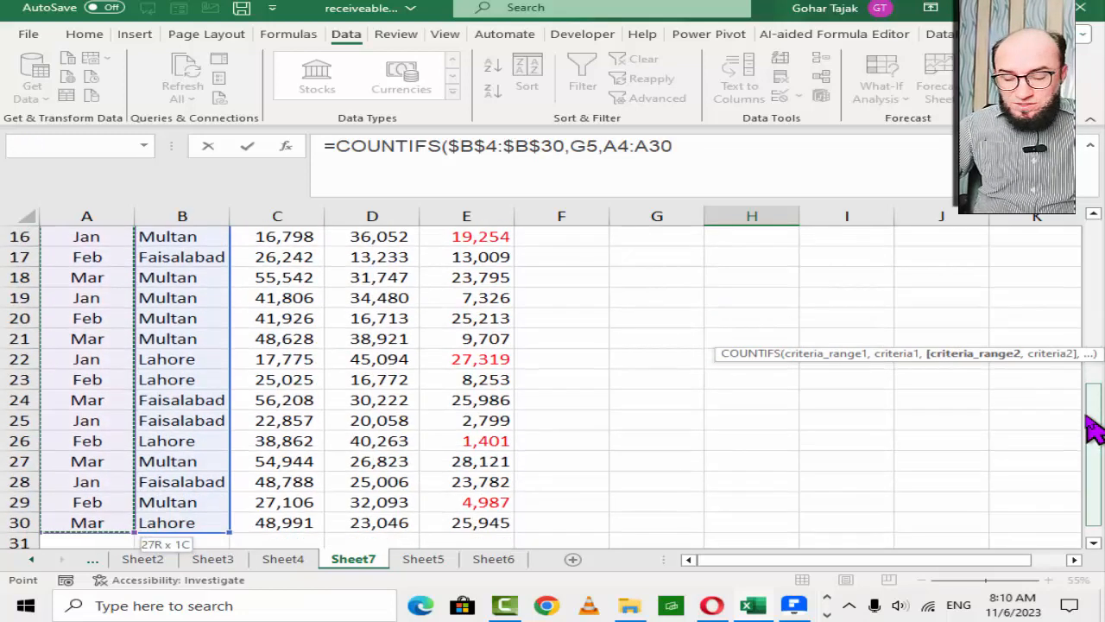
pyautogui.press('F4')
pyautogui.write(',')
pyautogui.press('Up')
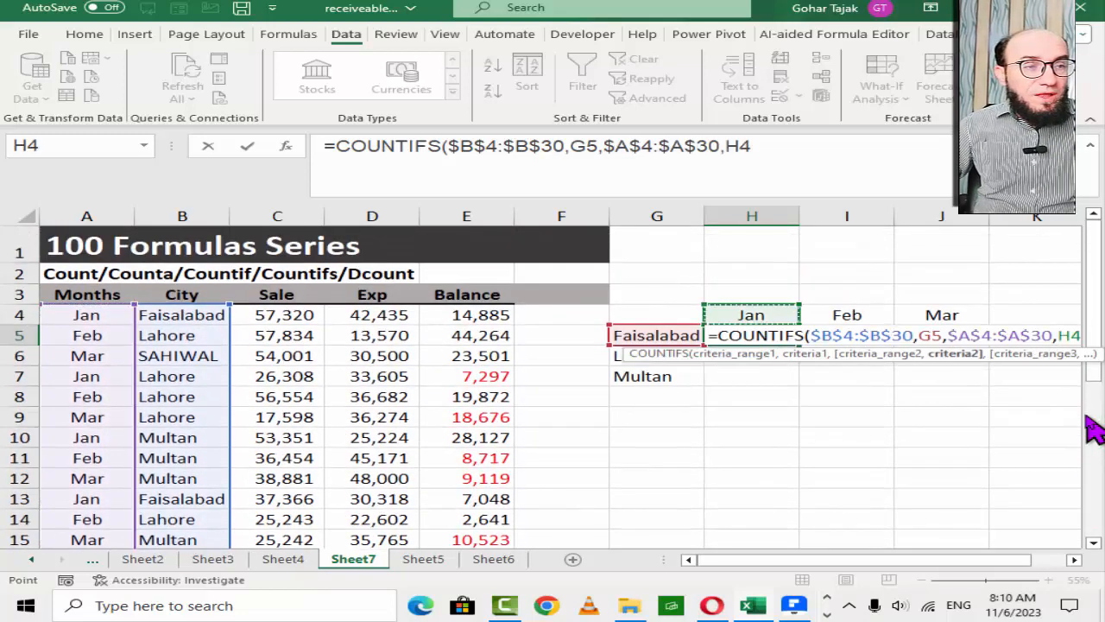
pyautogui.press('Return')
# - Edit the formula in H5 to use mixed references, locking the city's column as $G5 and the month's row as H$4
pyautogui.press('Up')
pyautogui.press('Left')
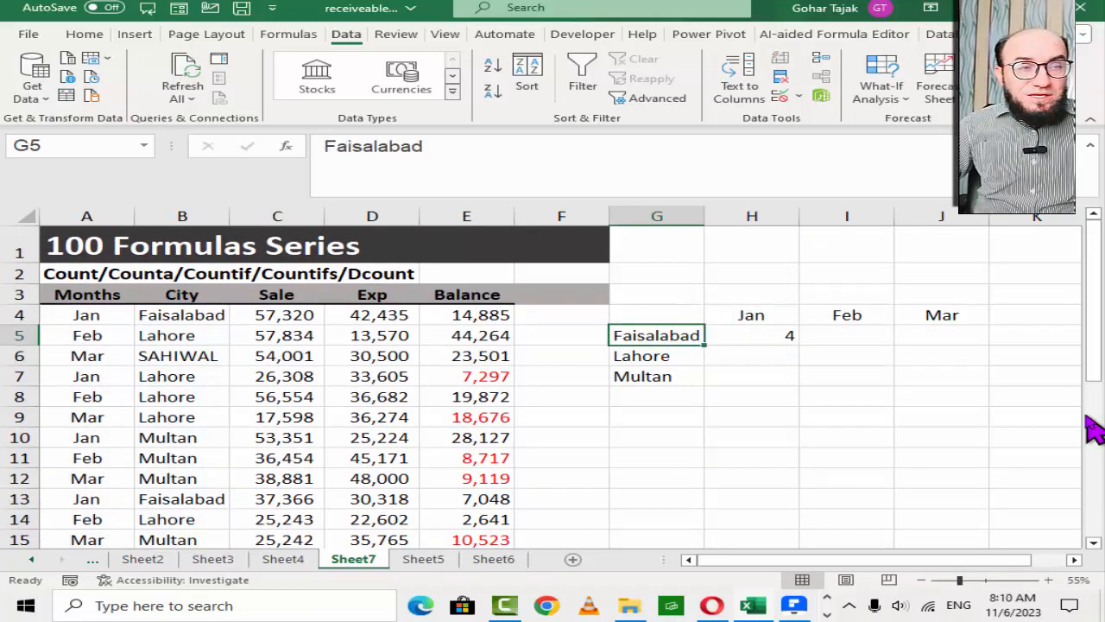
pyautogui.press('Right')
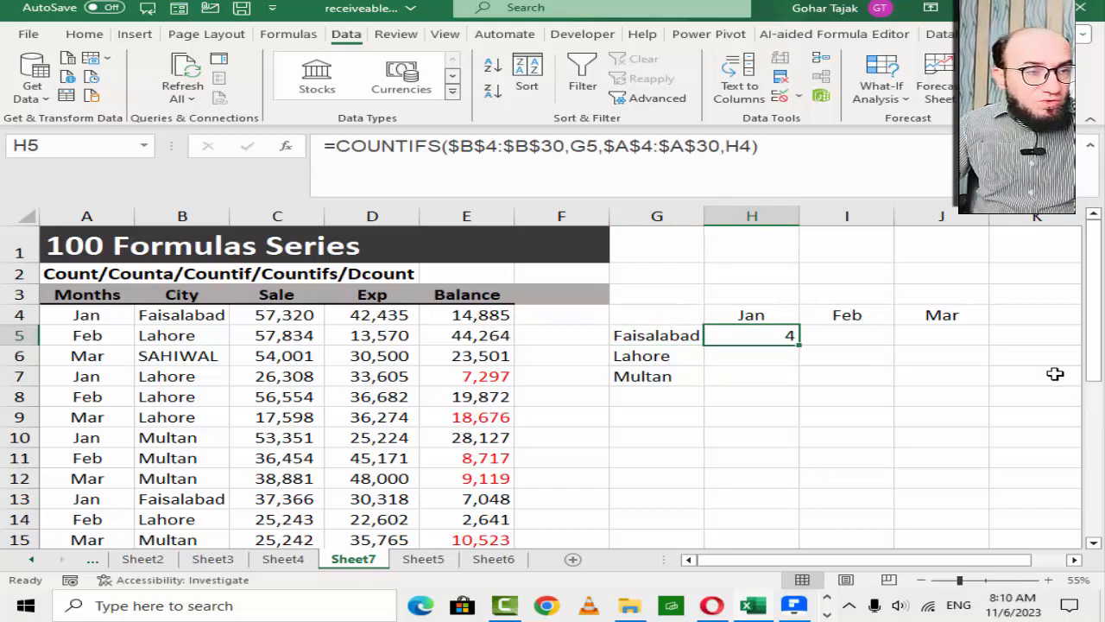
pyautogui.click(777, 317)
pyautogui.click(682, 335)
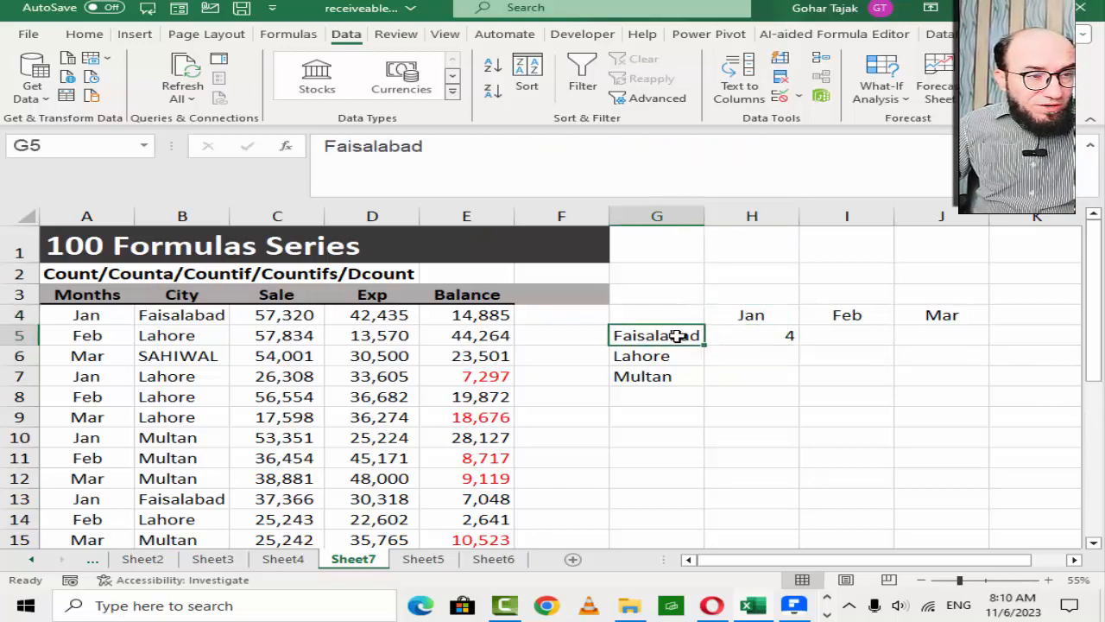
pyautogui.press('Right')
pyautogui.press('F2')
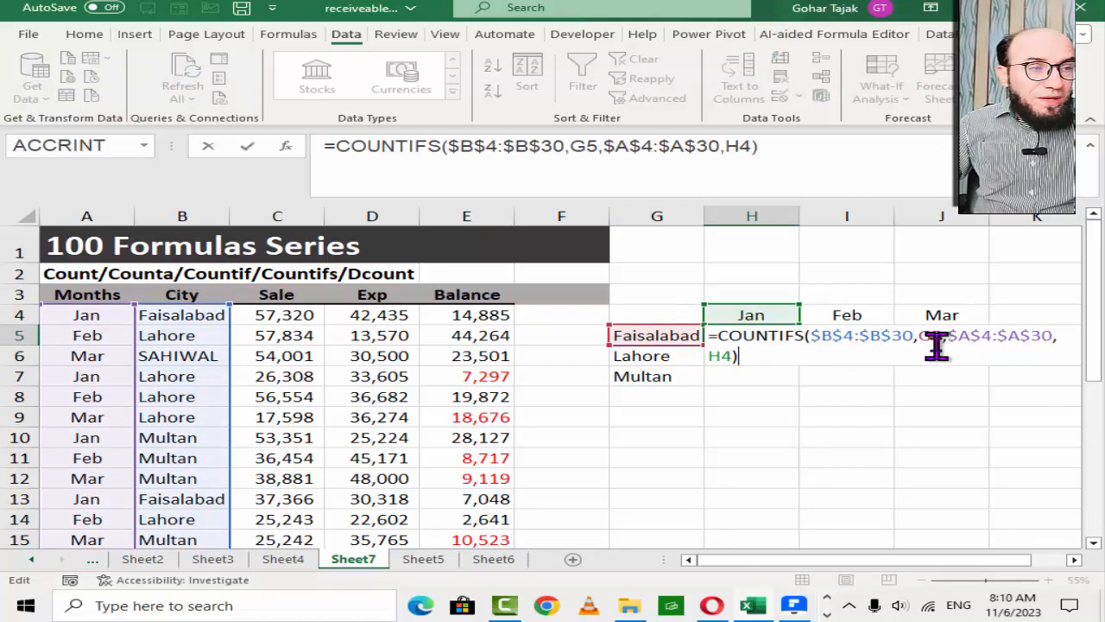
pyautogui.click(922, 337)
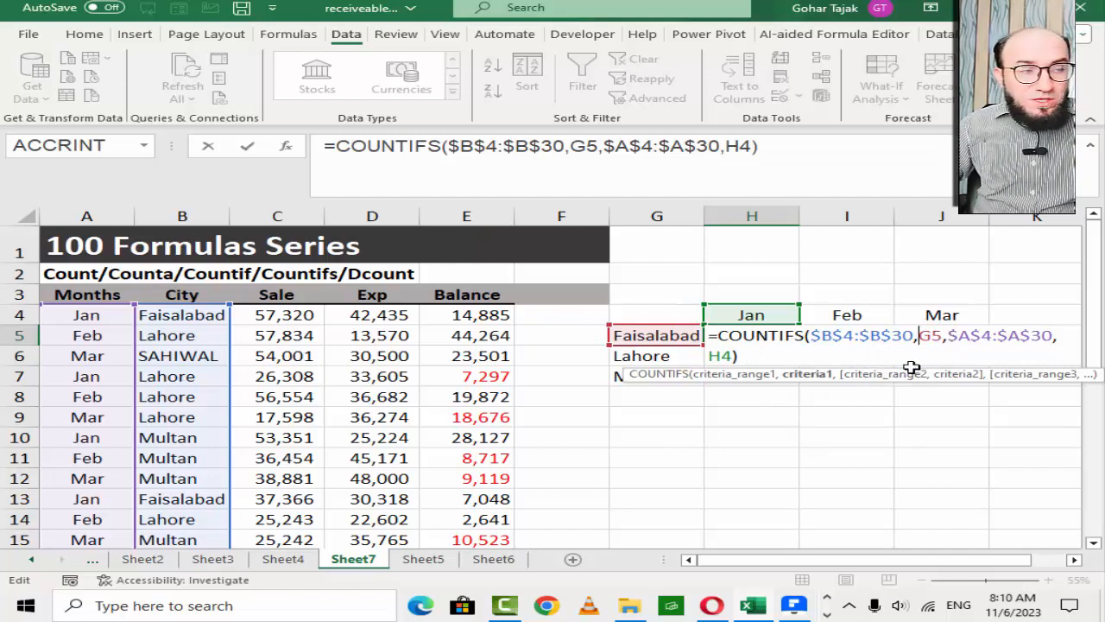
pyautogui.write('$')
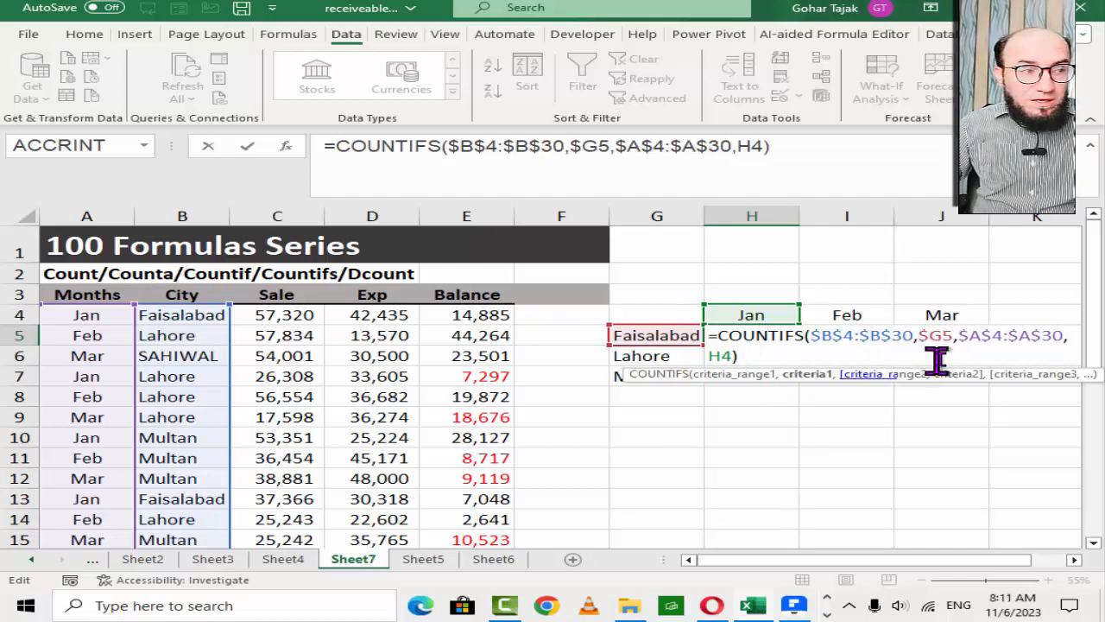
pyautogui.click(730, 360)
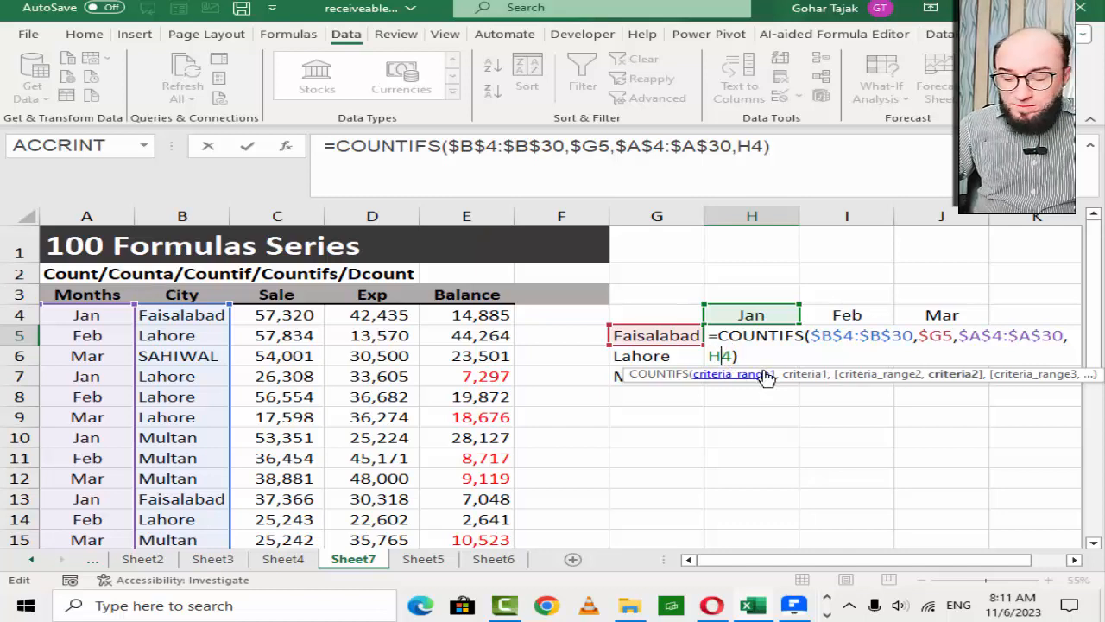
pyautogui.write('$')
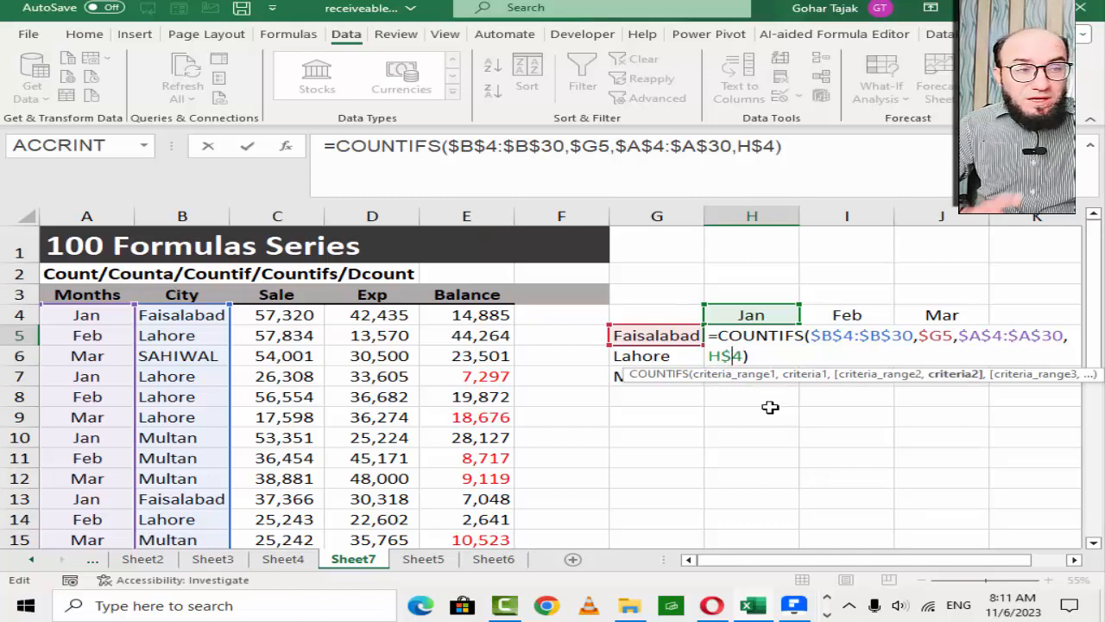
pyautogui.press('Return')
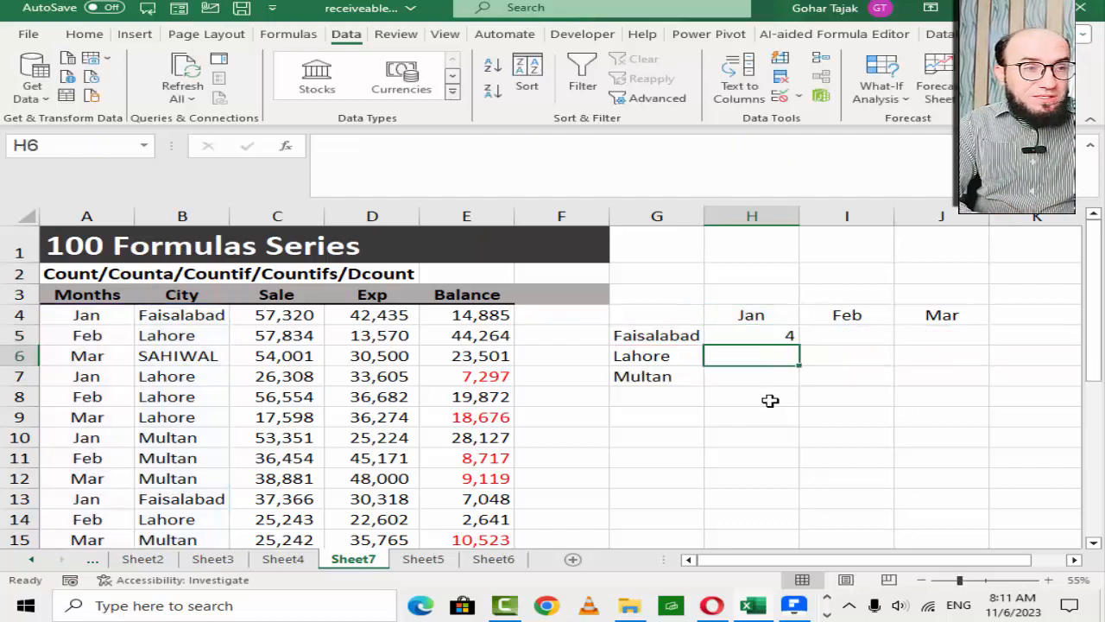
# - Fill the H5 formula across to the Mar column and down to the Multan row, covering H5:J7
pyautogui.click(763, 338)
pyautogui.moveTo(798, 343); pyautogui.dragTo(960, 346)
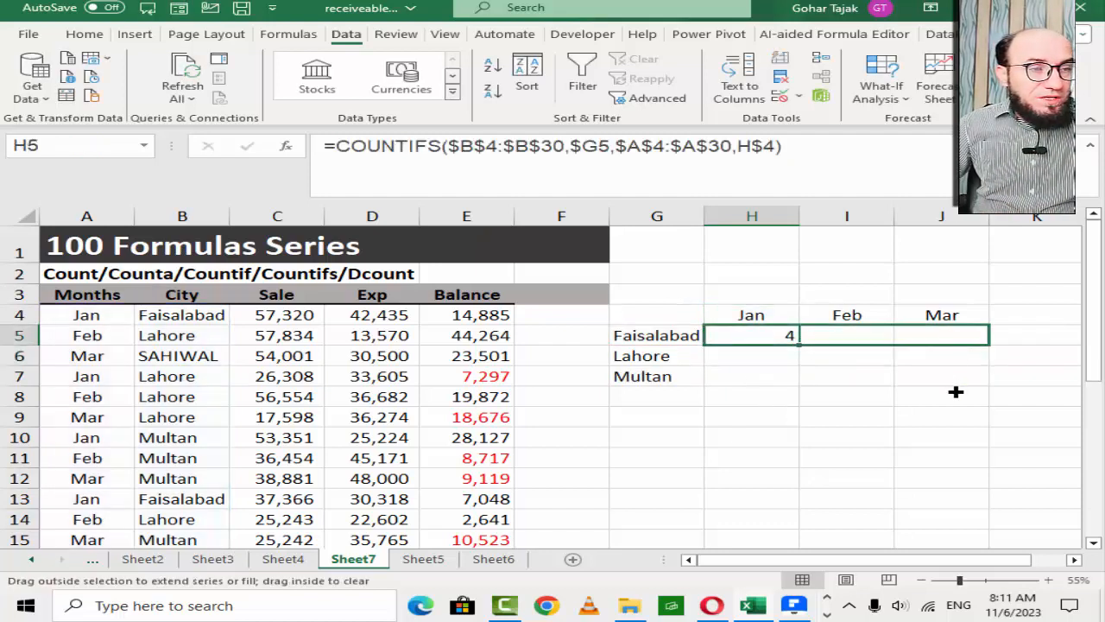
pyautogui.moveTo(954, 390); pyautogui.dragTo(979, 384)
# - Inspect the copied COUNTIFS formulas in the city-by-month summary to check which city and month cells they reference
pyautogui.press('F2')
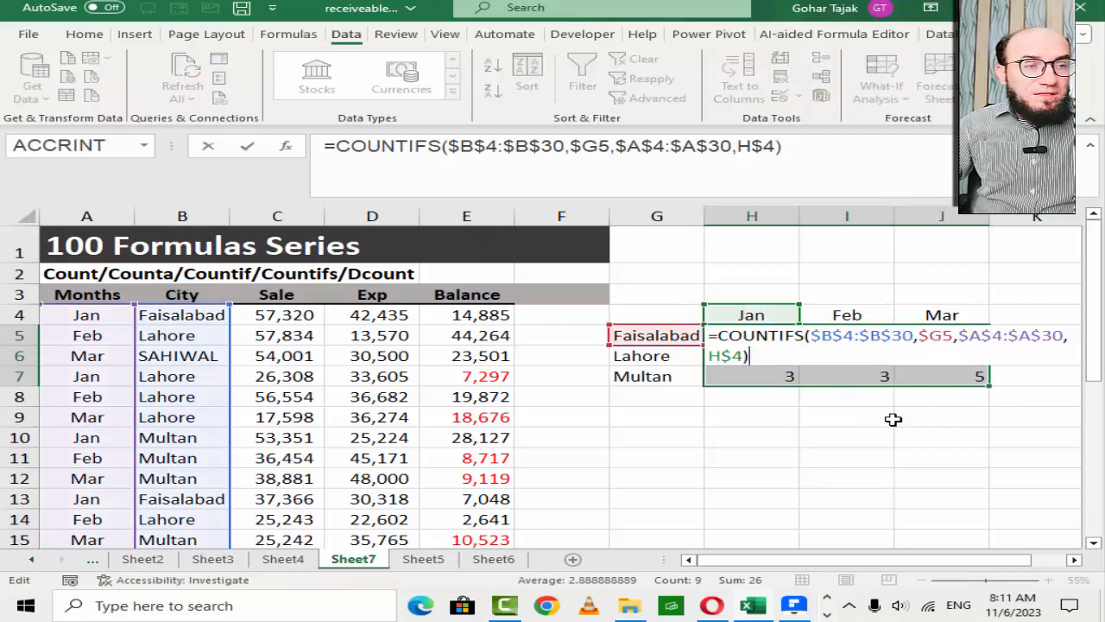
pyautogui.press('Return')
pyautogui.press('Right')
pyautogui.press('Up')
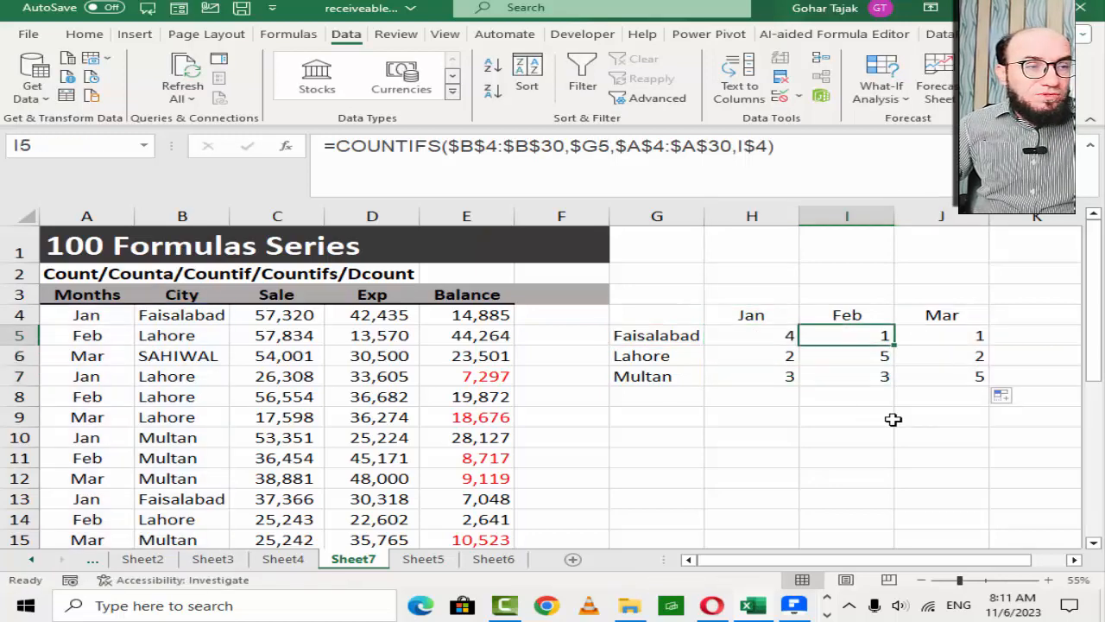
pyautogui.press('F2')
pyautogui.press('Return')
pyautogui.press('F2')
pyautogui.press('Return')
pyautogui.press('F2')
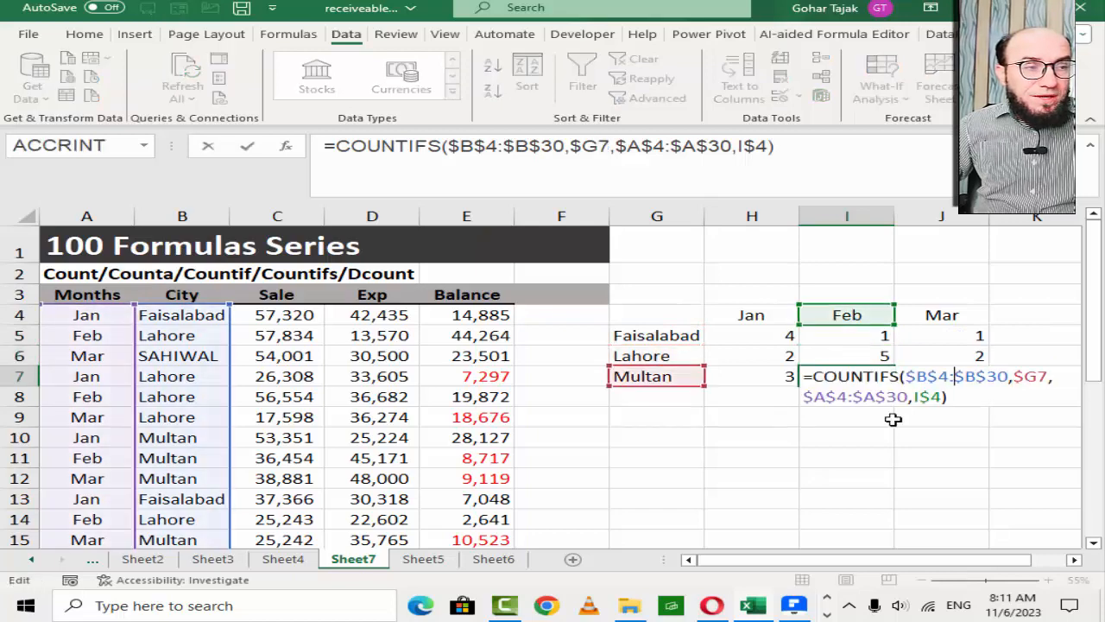
pyautogui.press('Return')
pyautogui.press('Up')
pyautogui.press('Up')
pyautogui.press('Up')
pyautogui.press('F2')
pyautogui.press('Return')
pyautogui.press('Right')
pyautogui.press('F2')
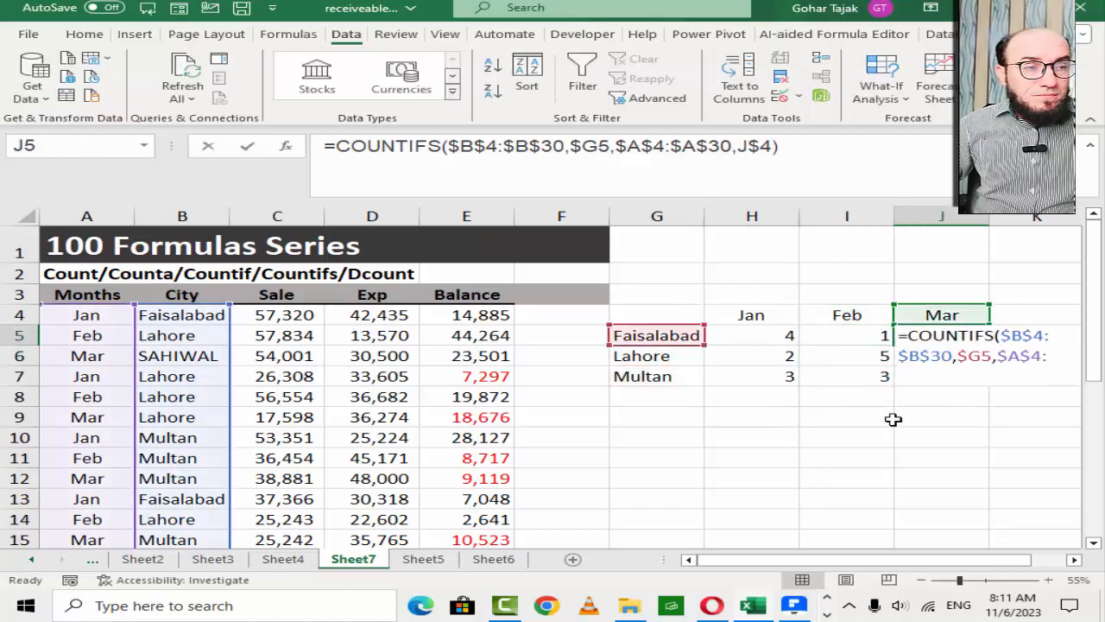
pyautogui.press('Escape')
# - Look over the sales table, going through the Sale column from C4 down to C30
pyautogui.press('Left')
pyautogui.press('Left')
pyautogui.press('Left')
pyautogui.press('Left')
pyautogui.press('Left')
pyautogui.press('Left')
pyautogui.press('Left')
pyautogui.press('Left')
pyautogui.press('Left')
pyautogui.press('Right')
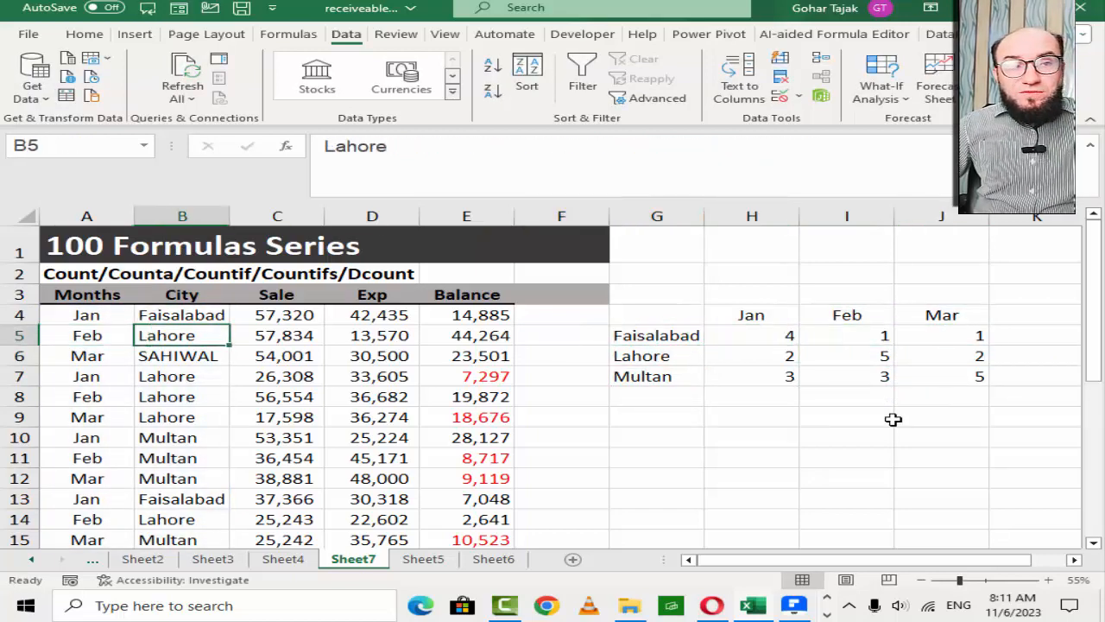
pyautogui.press('Right')
pyautogui.press('Right')
pyautogui.press('Left')
pyautogui.press('Up')
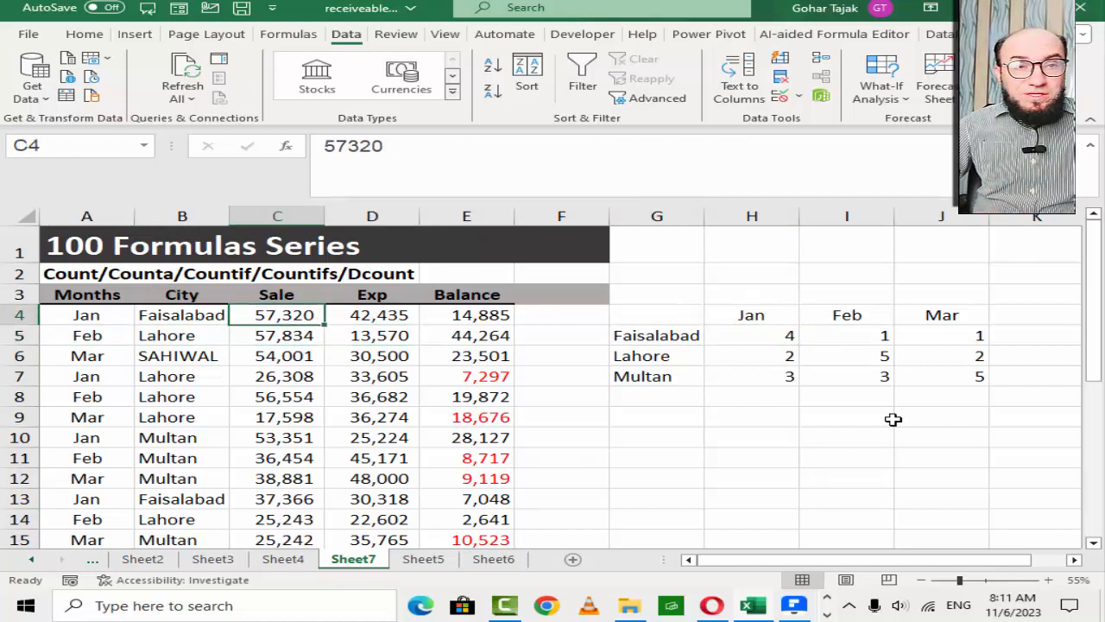
pyautogui.press('Right')
pyautogui.press('Left')
pyautogui.hotkey('ctrl', 'shift', 'Down')
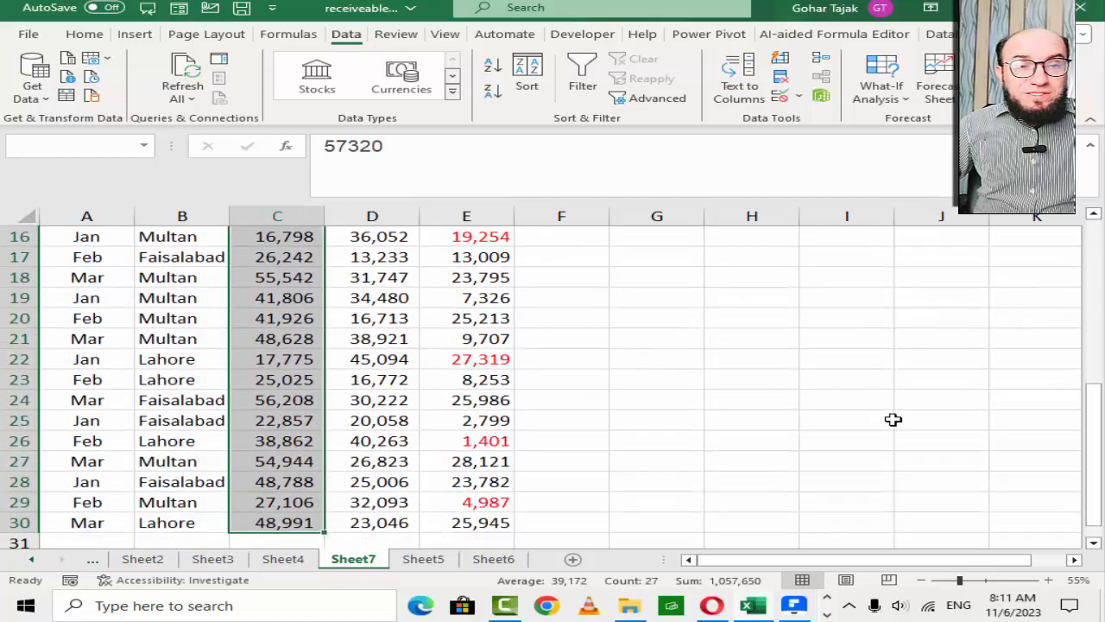
pyautogui.hotkey('ctrl', 'Up')
pyautogui.press('Down')
pyautogui.press('Down')
pyautogui.press('Up')
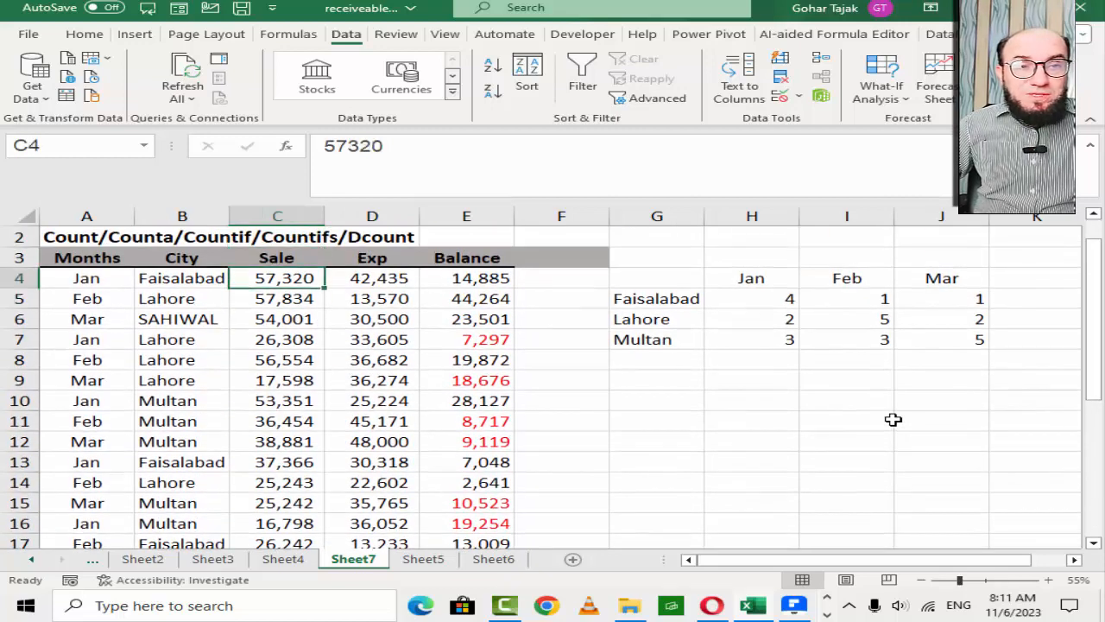
pyautogui.press('Down')
pyautogui.press('Down')
pyautogui.press('Down')
pyautogui.press('Down')
pyautogui.press('Down')
pyautogui.press('Down')
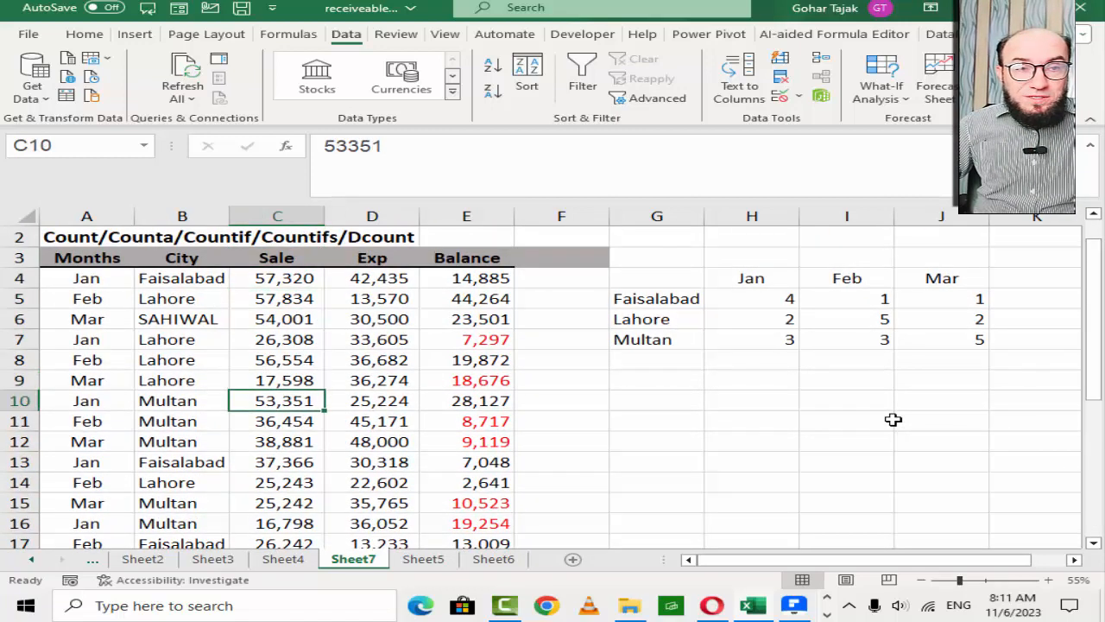
pyautogui.press('Down')
pyautogui.press('Right')
pyautogui.press('Right')
pyautogui.press('Right')
pyautogui.press('Right')
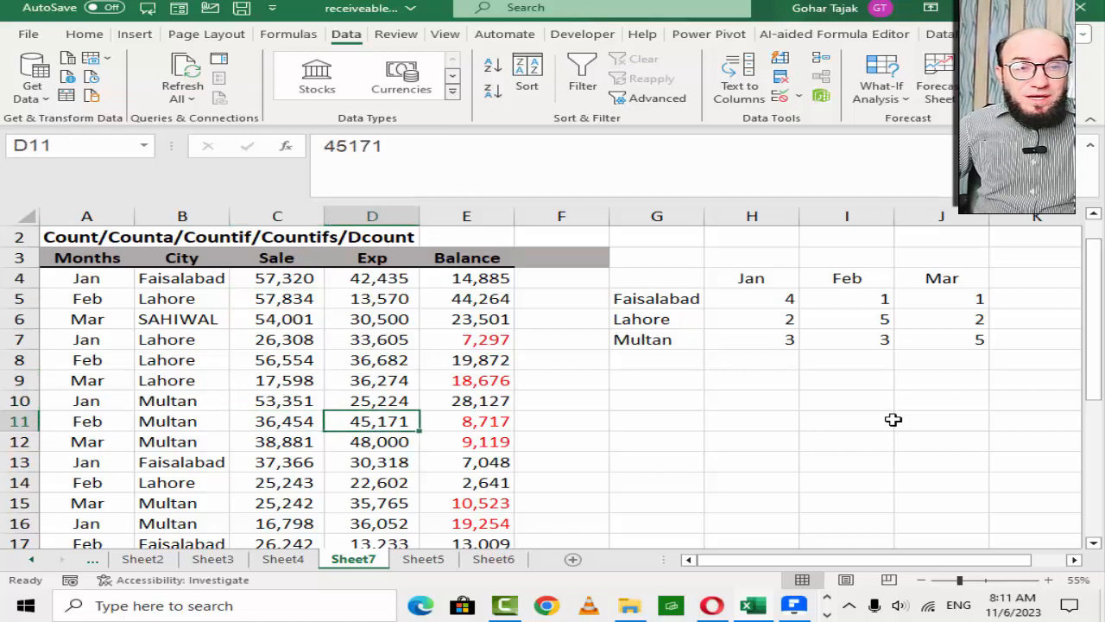
pyautogui.press('Left')
pyautogui.press('Left')
pyautogui.press('Left')
pyautogui.press('Left')
pyautogui.hotkey('ctrl', 'Down')
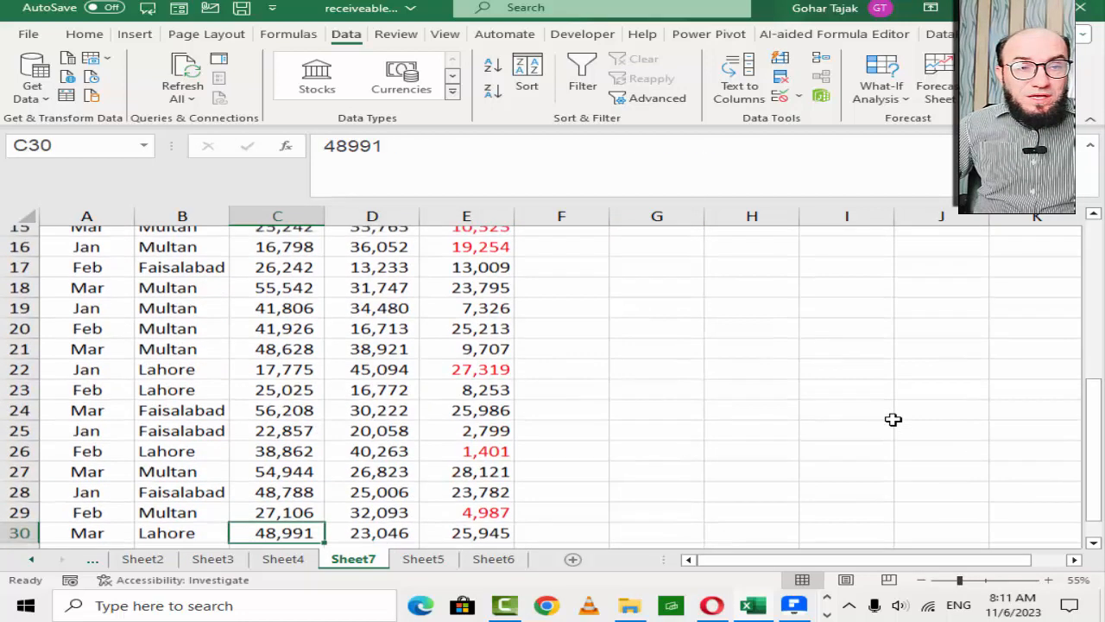
pyautogui.press('Right')
pyautogui.press('Left')
# - Start a COUNTIF formula in C33, below the Sale column
pyautogui.press('Down')
pyautogui.press('Down')
pyautogui.press('Down')
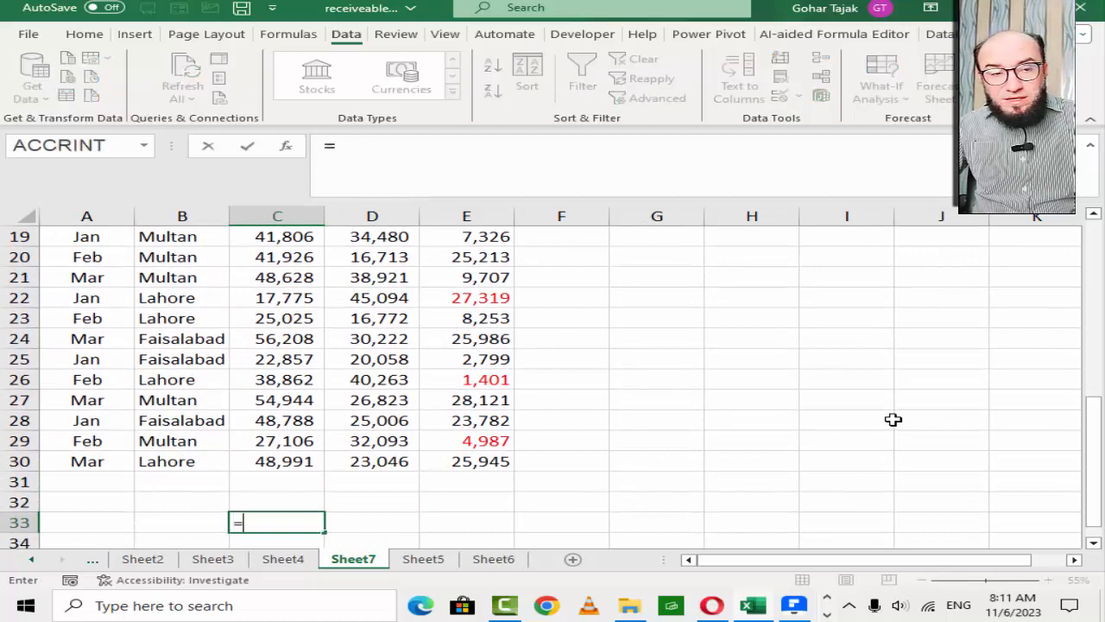
pyautogui.write('=COU')
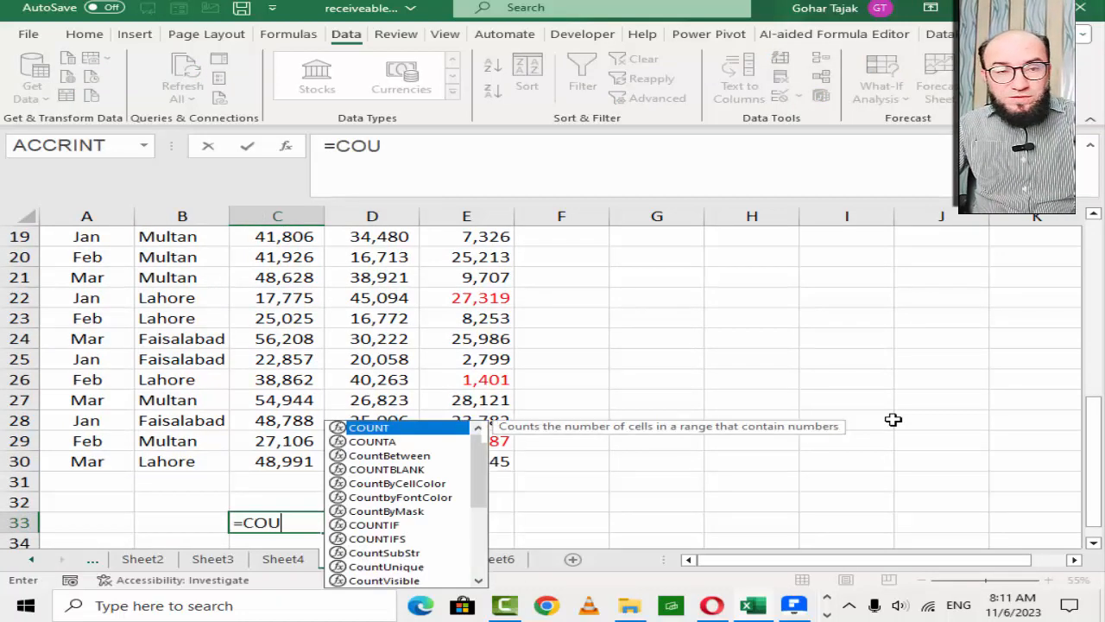
pyautogui.write('NTN')
pyautogui.press('BackSpace')
pyautogui.press('BackSpace')
pyautogui.press('BackSpace')
pyautogui.press('BackSpace')
pyautogui.press('Down')
pyautogui.press('Down')
pyautogui.press('Down')
pyautogui.press('Down')
pyautogui.press('Down')
pyautogui.press('Down')
pyautogui.press('Down')
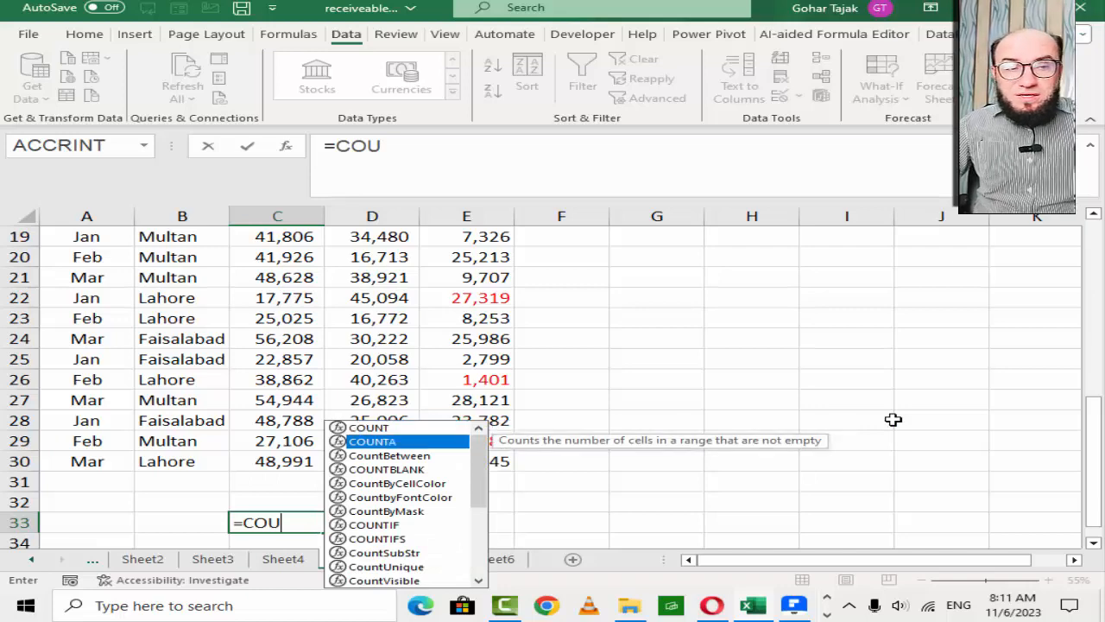
pyautogui.press('Tab')
# - Complete the COUNTIF formula in C33 with the range C4:C30 and the criterion ">50000"
pyautogui.press('Up')
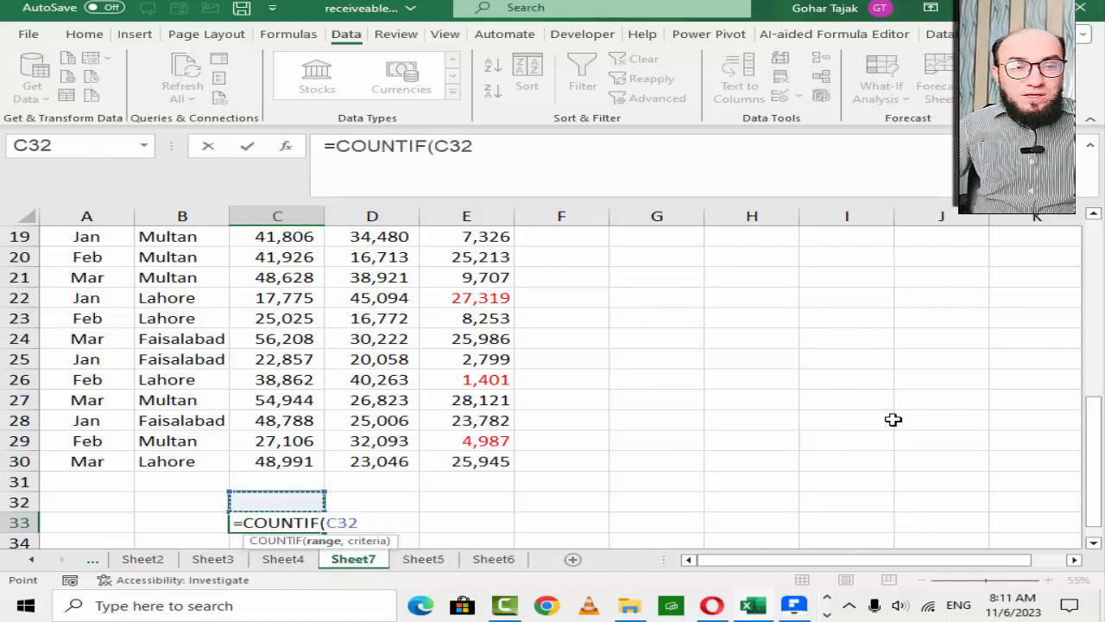
pyautogui.press('Up')
pyautogui.press('Up')
pyautogui.hotkey('ctrl', 'shift', 'Up')
pyautogui.hotkey('shift', 'Down')
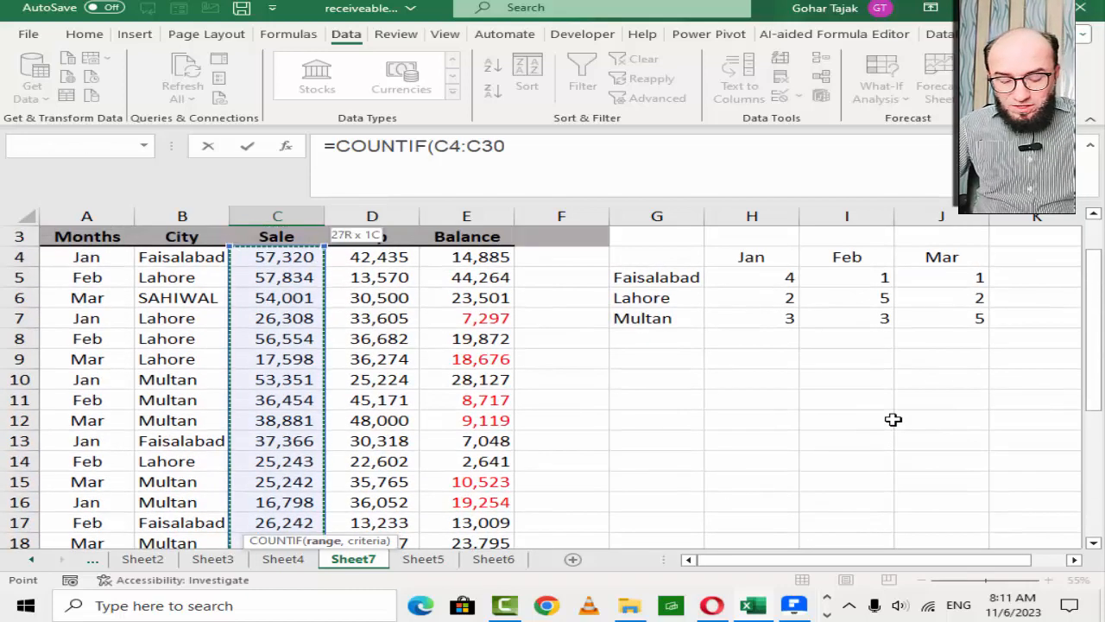
pyautogui.write(',')
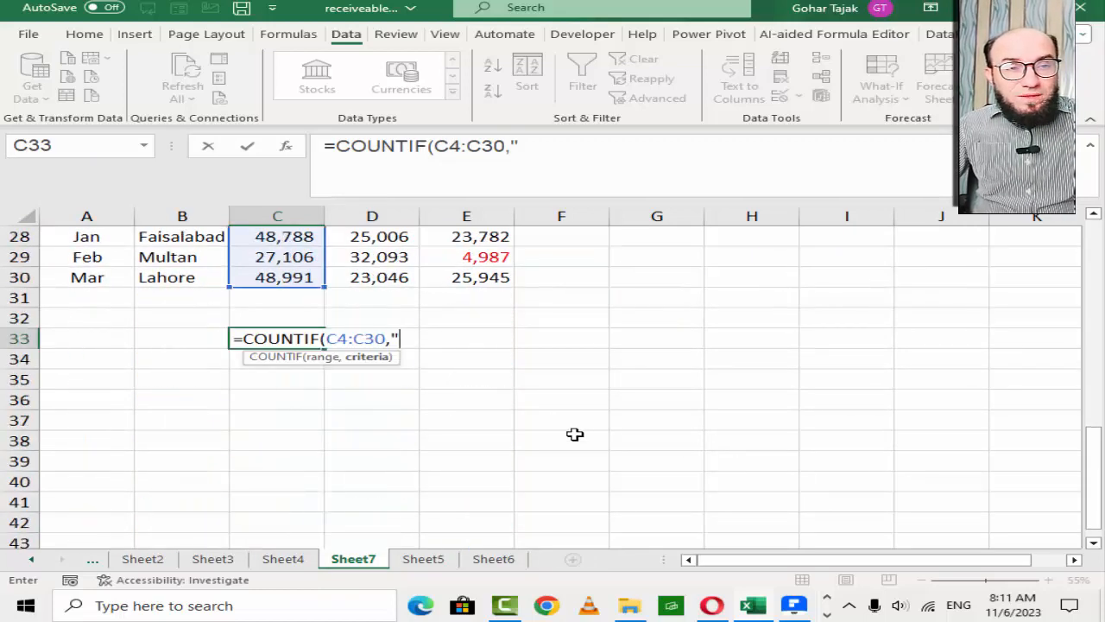
pyautogui.write('>500')
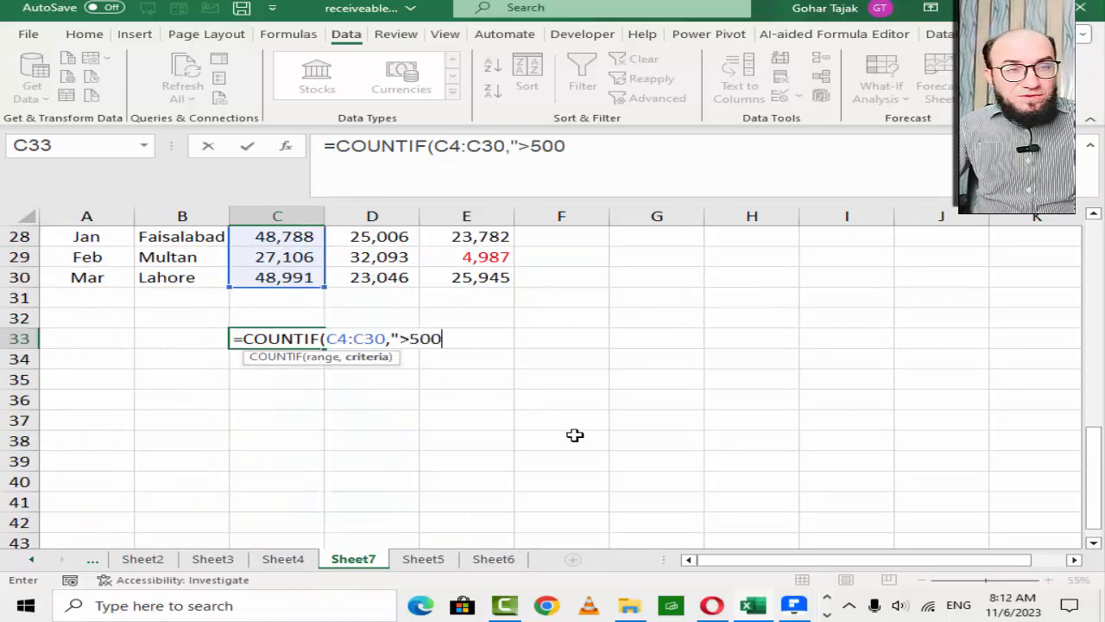
pyautogui.write('00')
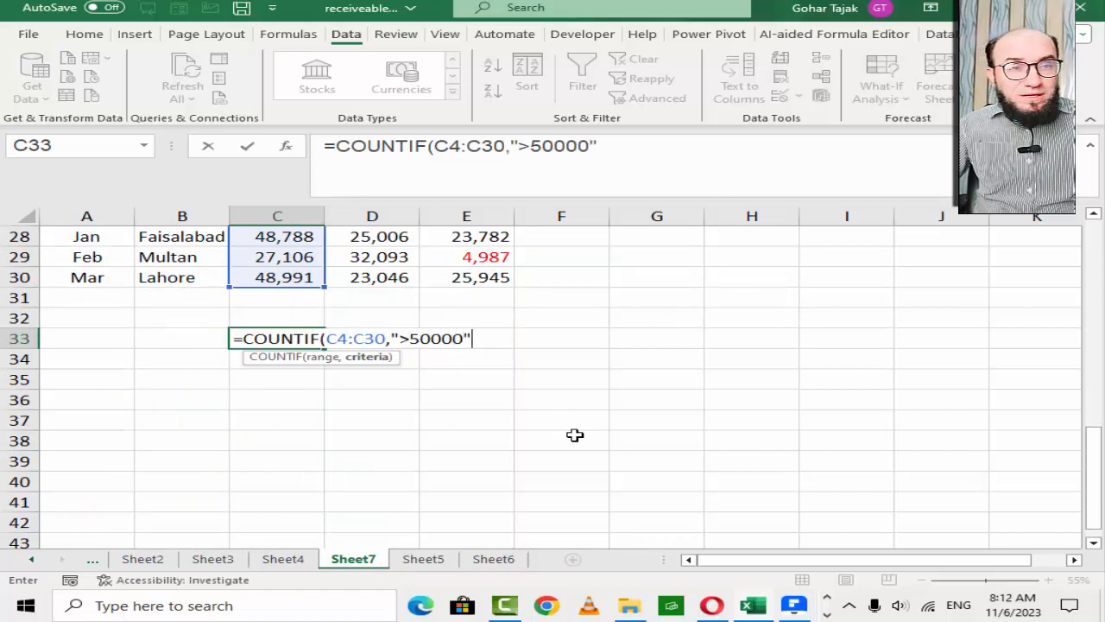
pyautogui.write('"')
pyautogui.press('Return')
pyautogui.press('Up')
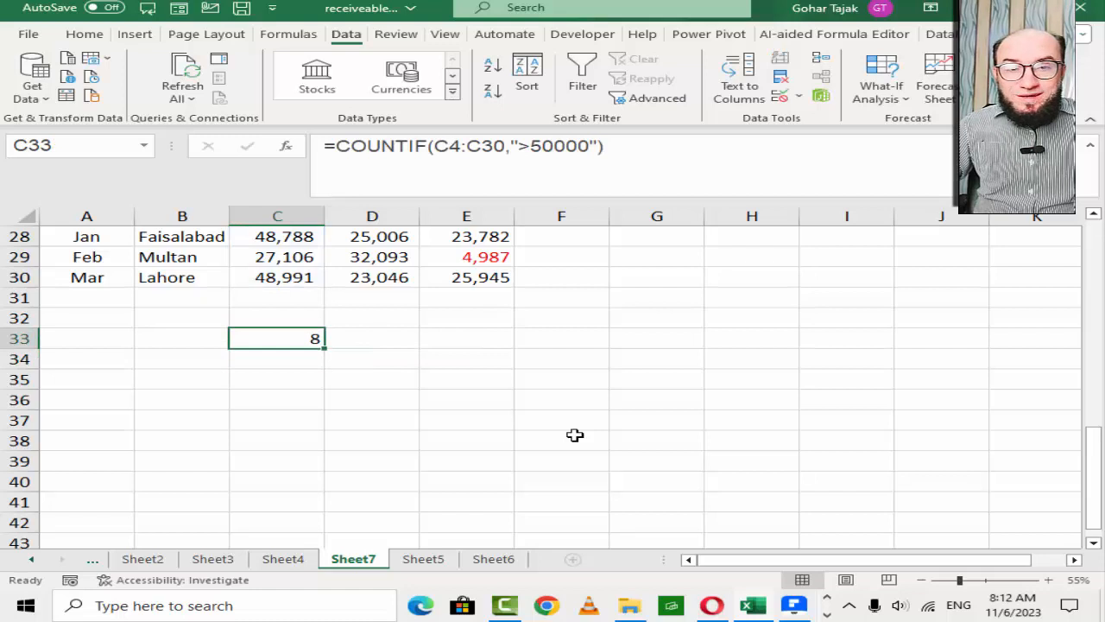
# - Replace the typed criterion in the C33 COUNTIF formula with a reference to cell B33
pyautogui.press('F2')
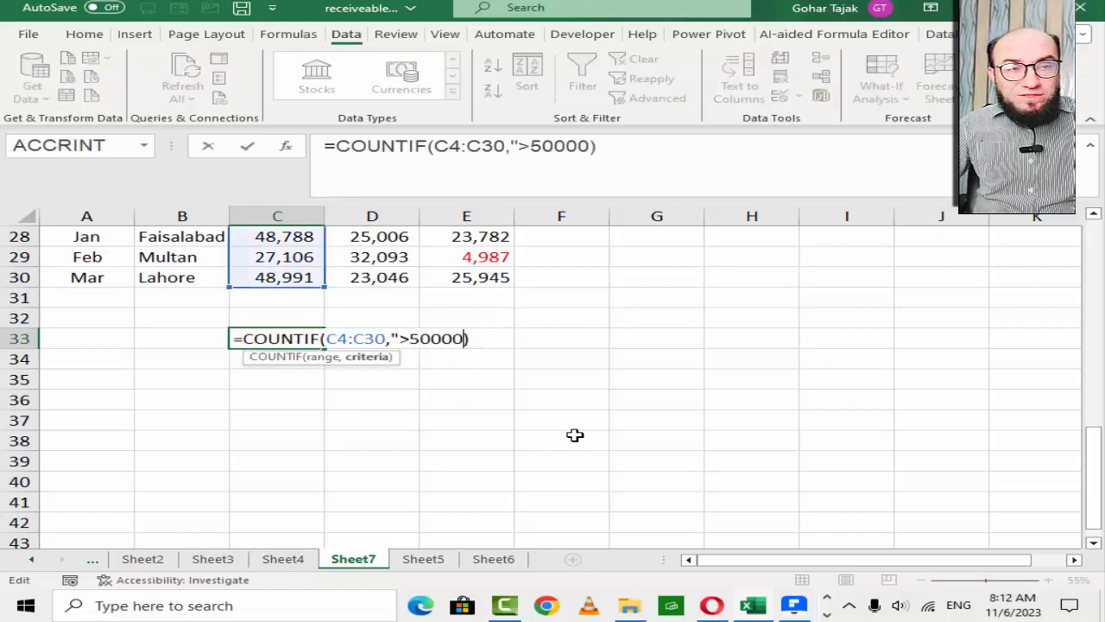
pyautogui.press('BackSpace')
pyautogui.press('BackSpace')
pyautogui.press('BackSpace')
pyautogui.press('BackSpace')
pyautogui.press('BackSpace')
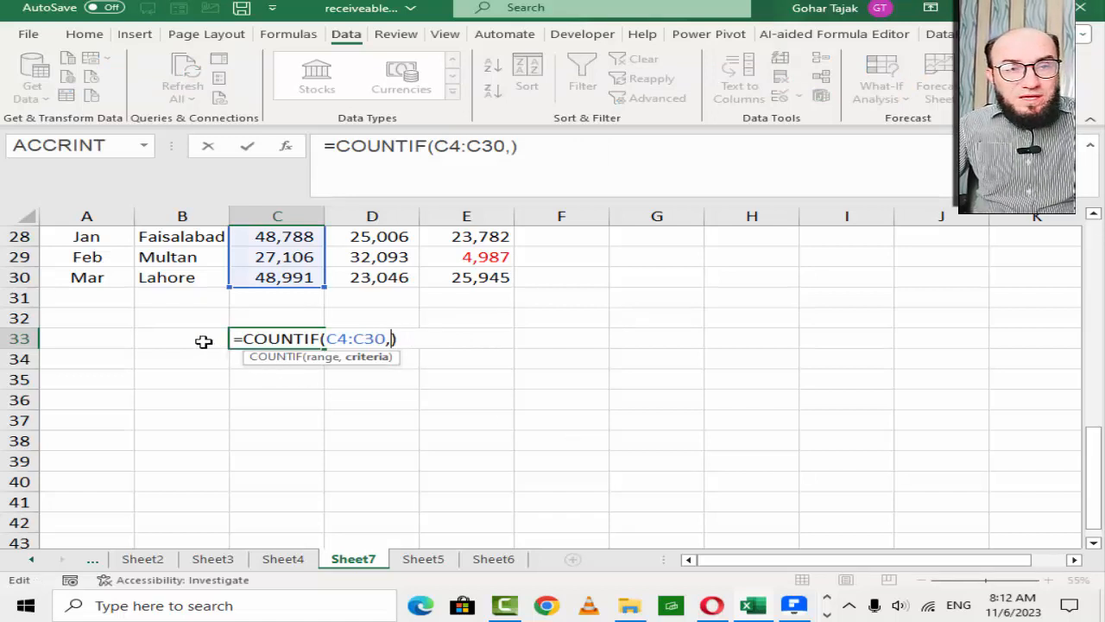
pyautogui.click(203, 341)
pyautogui.press('Return')
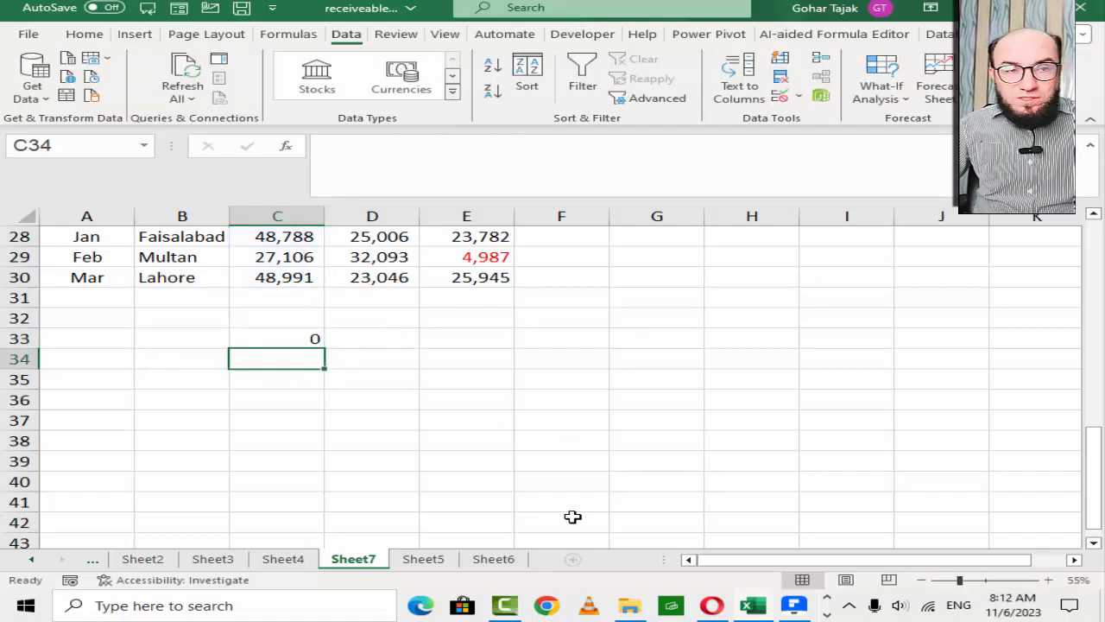
# - Enter >40000 in B33 as the criterion for the sales count
pyautogui.press('Up')
pyautogui.press('Left')
pyautogui.write('>')
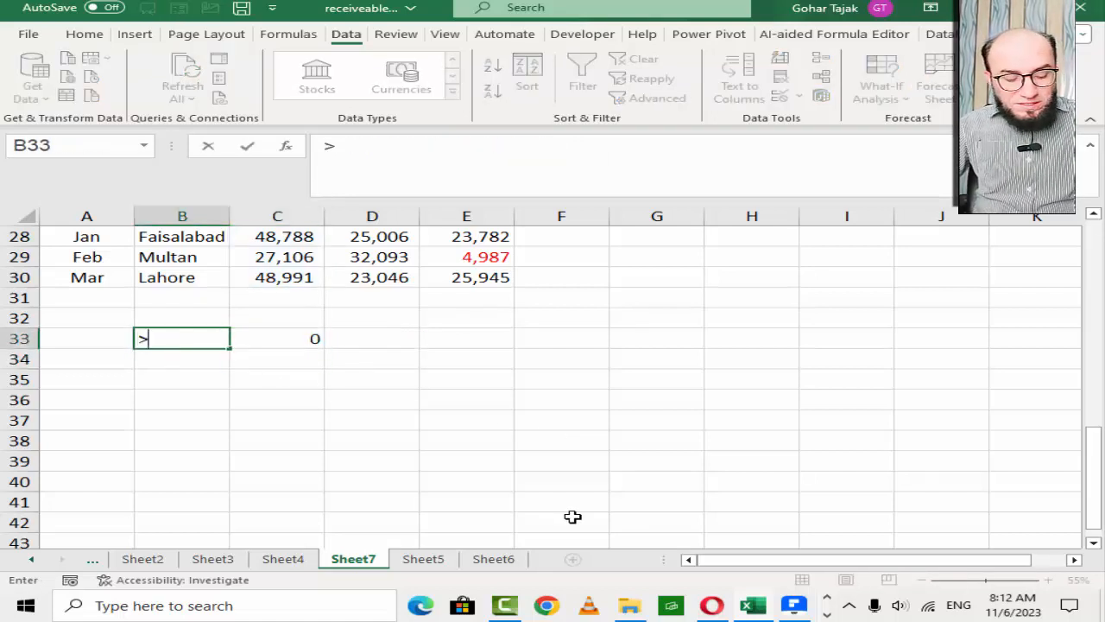
pyautogui.write('40000')
pyautogui.press('Return')
pyautogui.press('Up')
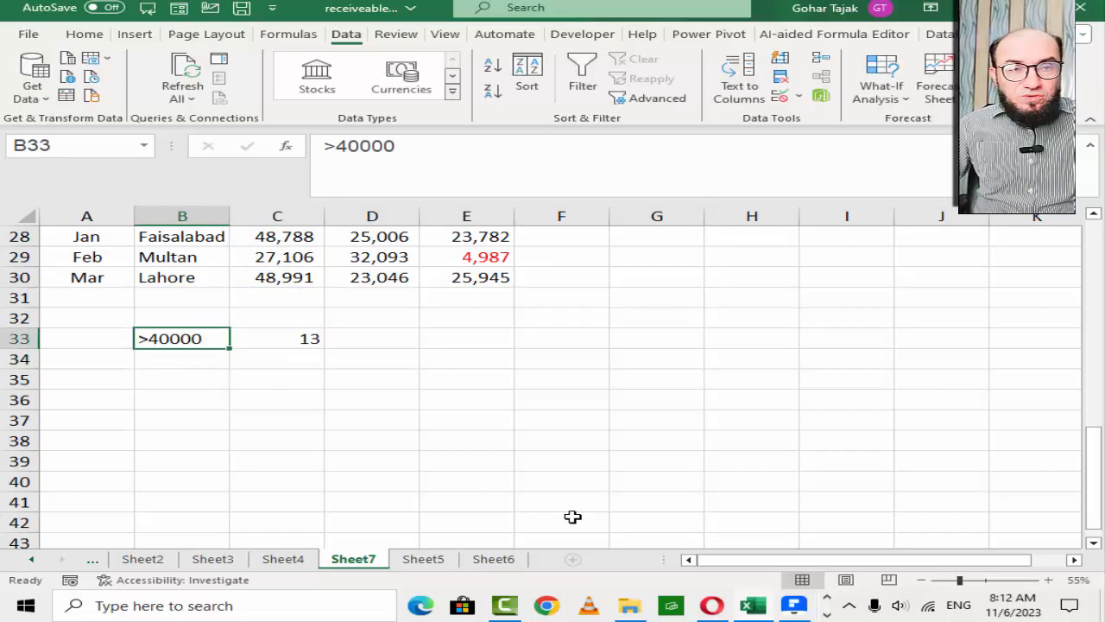
# - Change the threshold in B33 so that the criterion reads >60000
pyautogui.press('F2')
pyautogui.press('Left')
pyautogui.press('Left')
pyautogui.press('Delete')
pyautogui.write('+6')
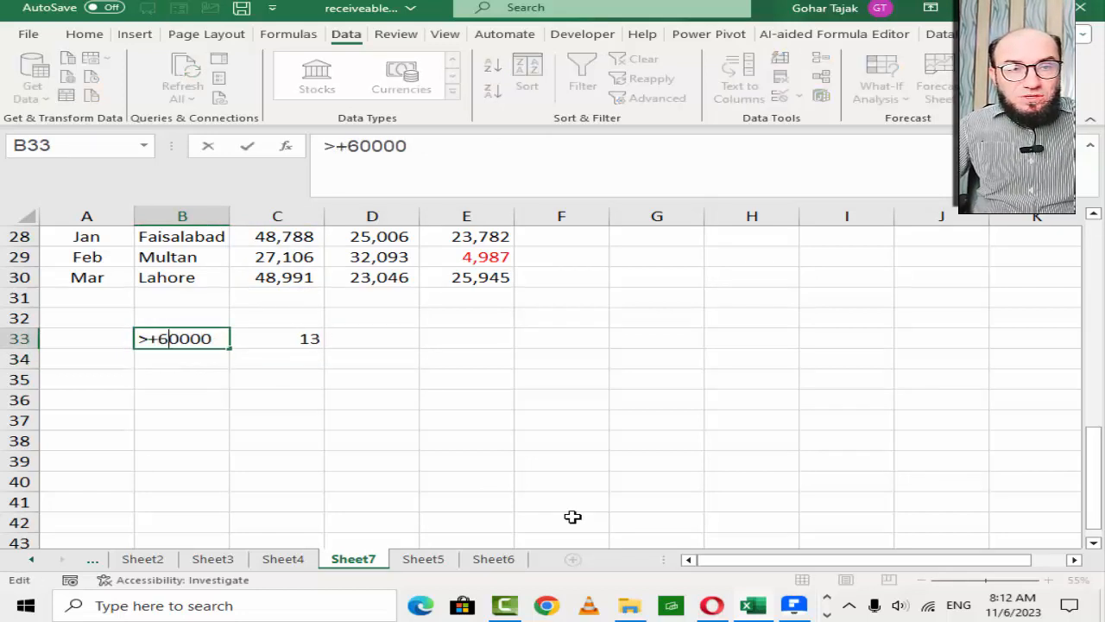
pyautogui.press('BackSpace')
pyautogui.write('6')
pyautogui.press('Return')
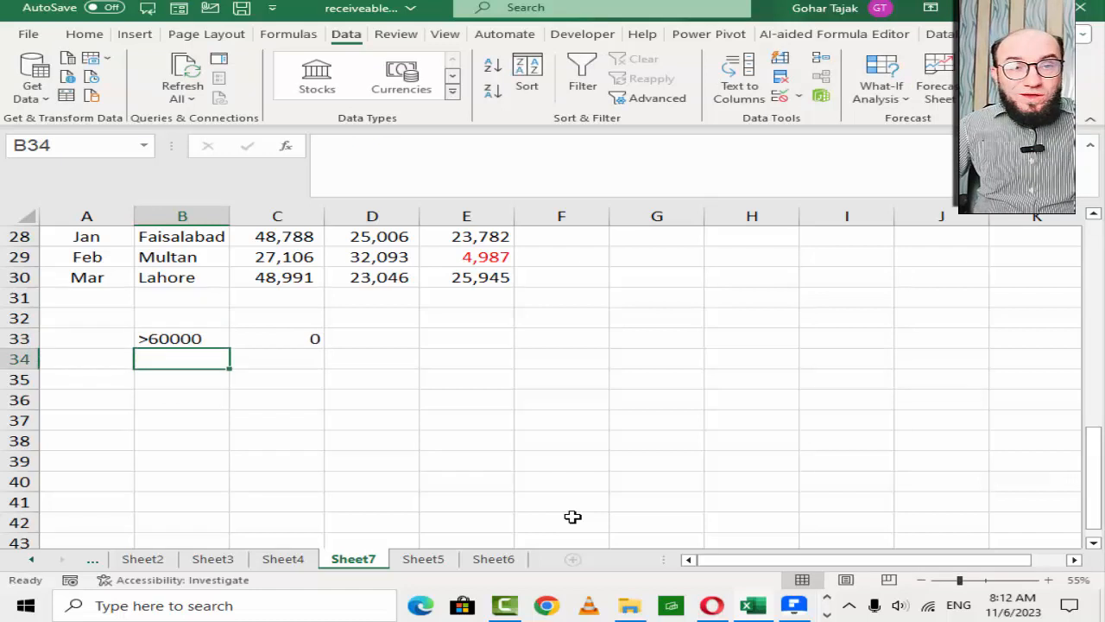
# - Switch the comparison in B33 to less than, so that the criterion reads <60000
pyautogui.press('Up')
pyautogui.hotkey('shift', 'Left')
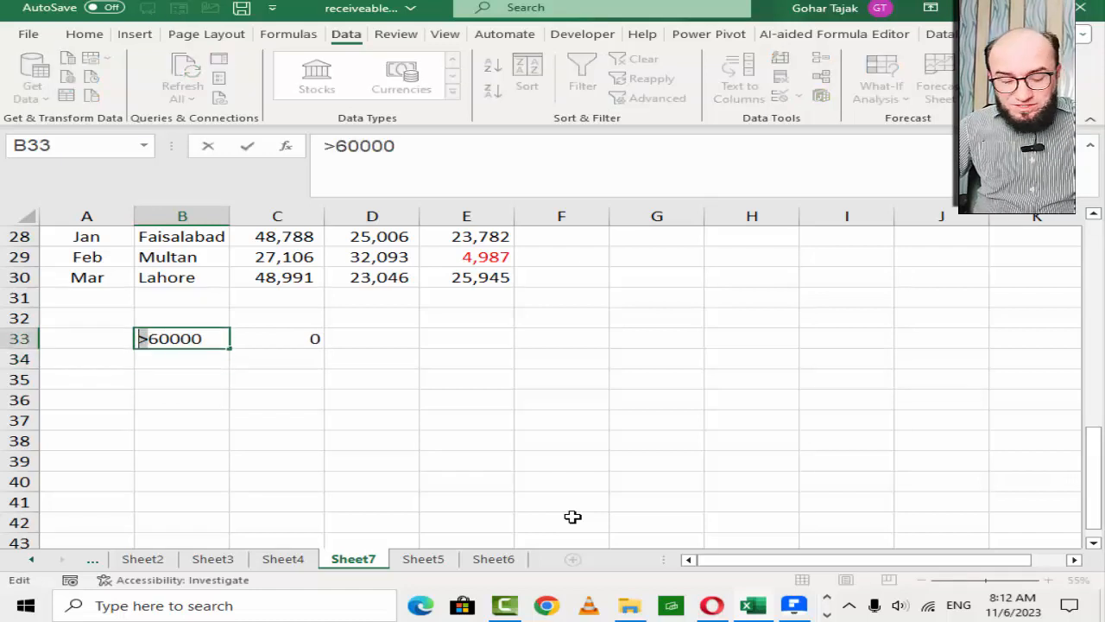
pyautogui.press('Return')
# - Change the threshold in B33 so that the criterion reads <40000
pyautogui.press('Up')
pyautogui.press('F2')
pyautogui.press('Left')
pyautogui.press('Left')
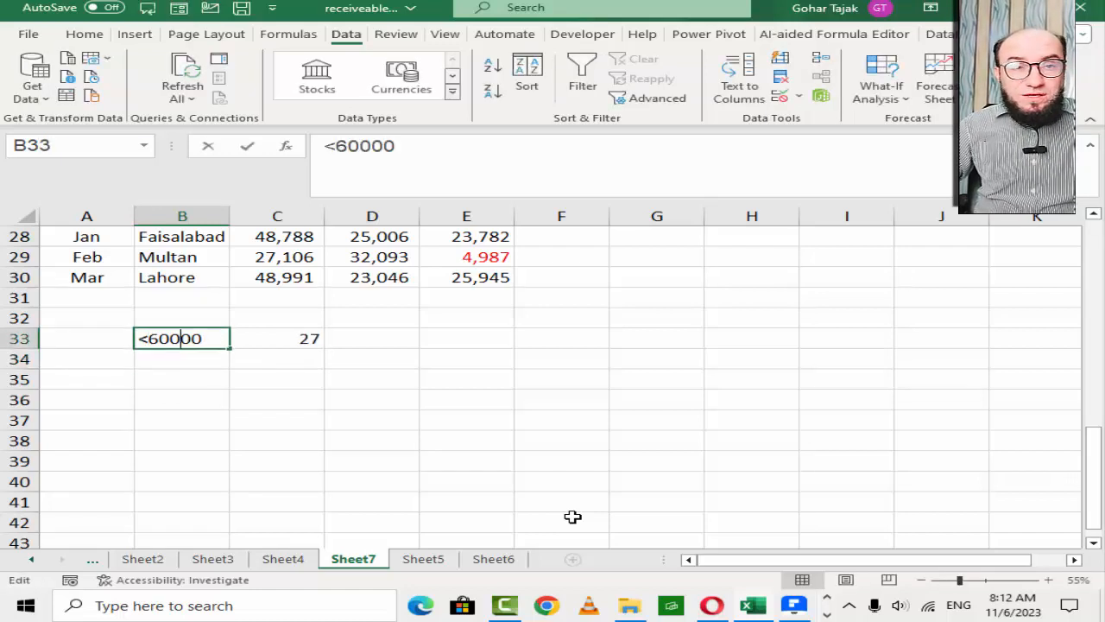
pyautogui.hotkey('shift', 'Left')
pyautogui.press('Return')
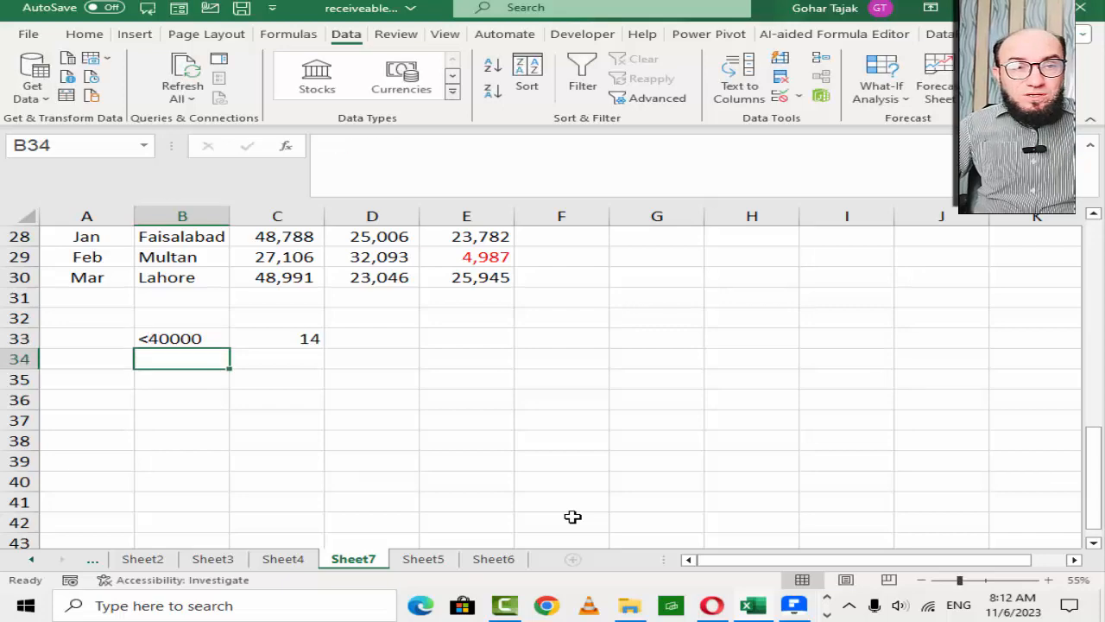
# - Copy the sales table's header row A3:E3, from Months to Balance
pyautogui.press('Up')
pyautogui.press('Up')
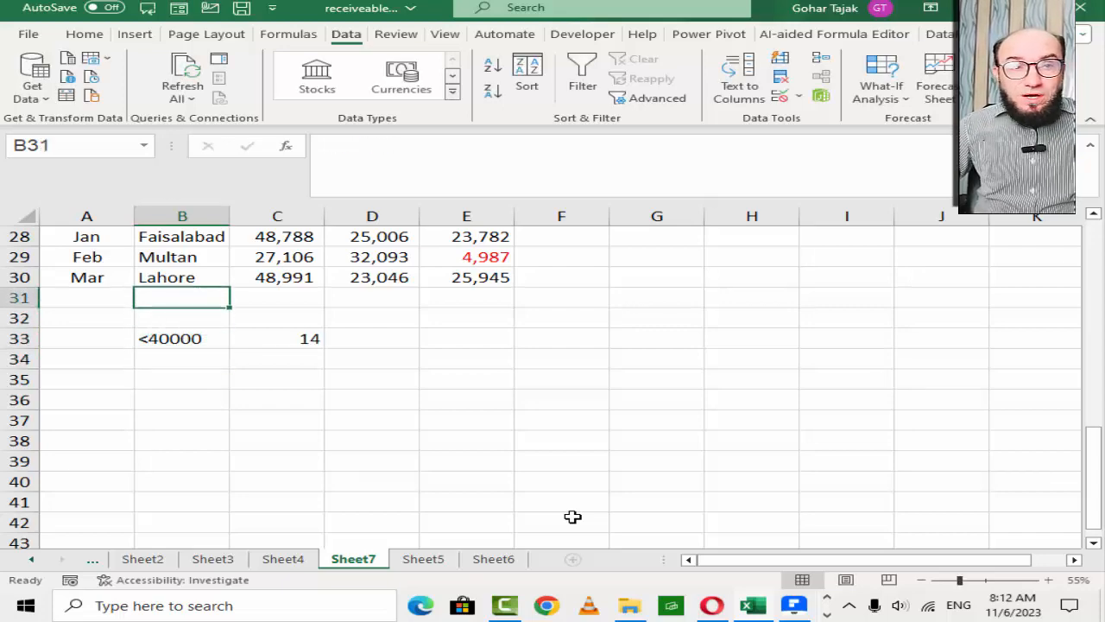
pyautogui.hotkey('ctrl', 'Up')
pyautogui.hotkey('ctrl', 'Up')
pyautogui.press('Right')
pyautogui.press('Right')
pyautogui.press('Down')
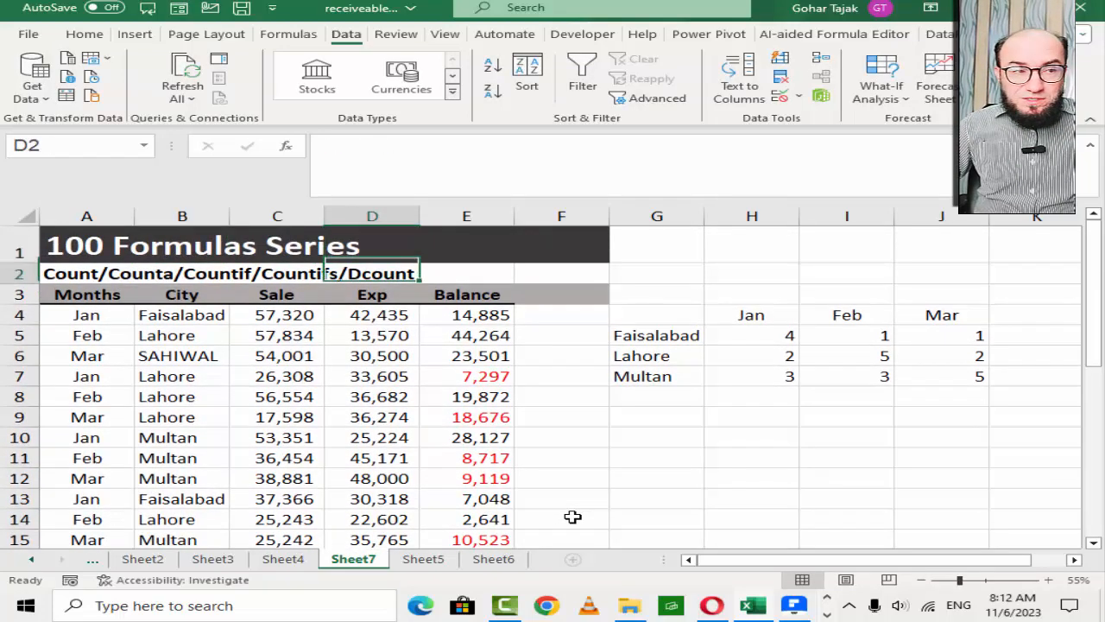
pyautogui.press('Down')
pyautogui.press('Down')
pyautogui.press('Left')
pyautogui.press('Left')
pyautogui.press('Up')
pyautogui.press('Up')
pyautogui.press('Left')
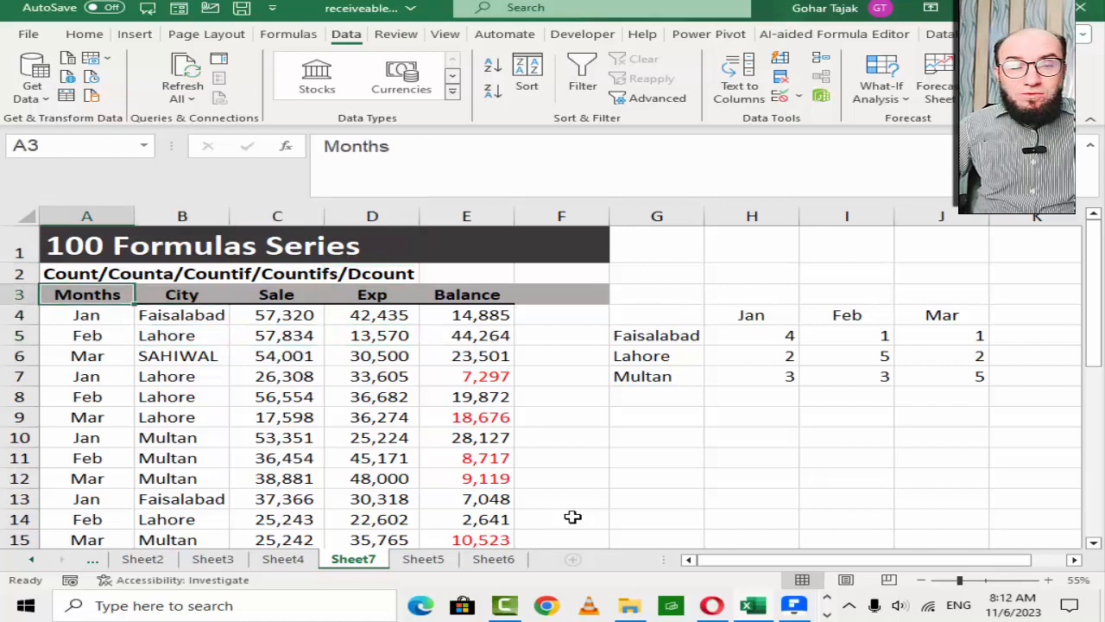
pyautogui.hotkey('ctrl', 'shift', 'Right')
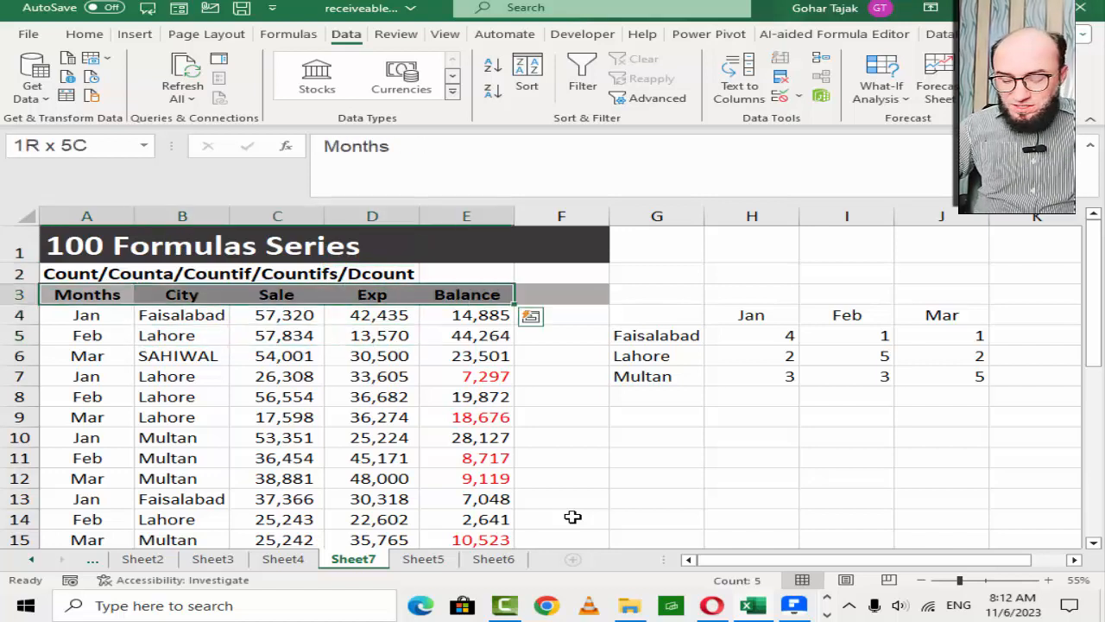
pyautogui.hotkey('ctrl', 'c')
# - Paste the copied headers into G10:K10 below the city-by-month summary and narrow column F
pyautogui.press('Right')
pyautogui.hotkey('ctrl', 'Right')
pyautogui.press('Right')
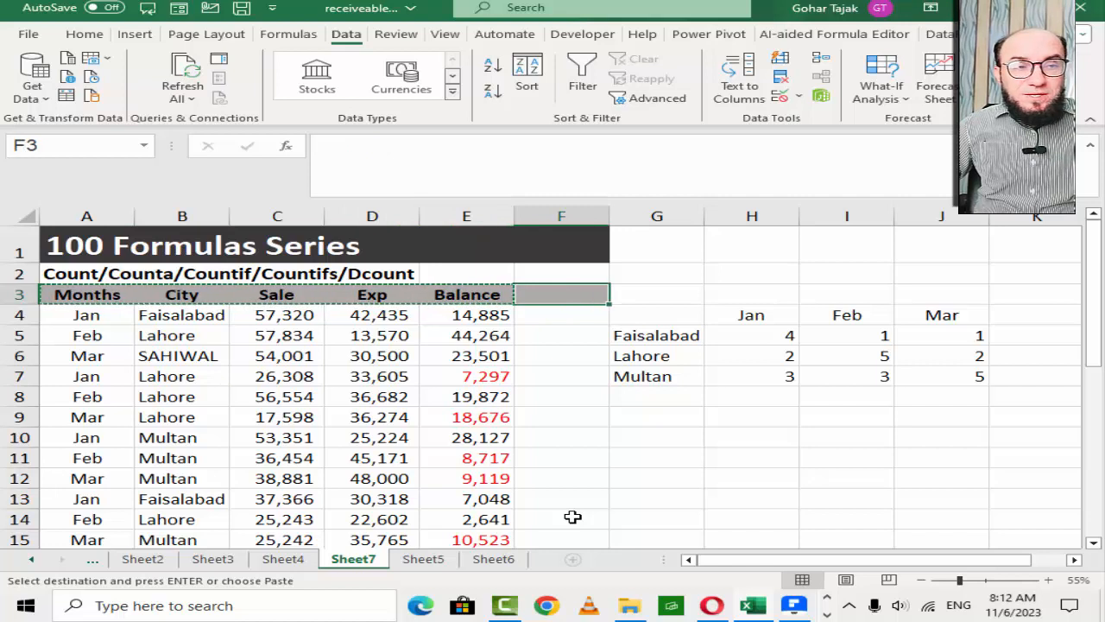
pyautogui.press('Down')
pyautogui.press('Down')
pyautogui.press('Down')
pyautogui.press('Down')
pyautogui.press('Down')
pyautogui.press('Down')
pyautogui.press('Down')
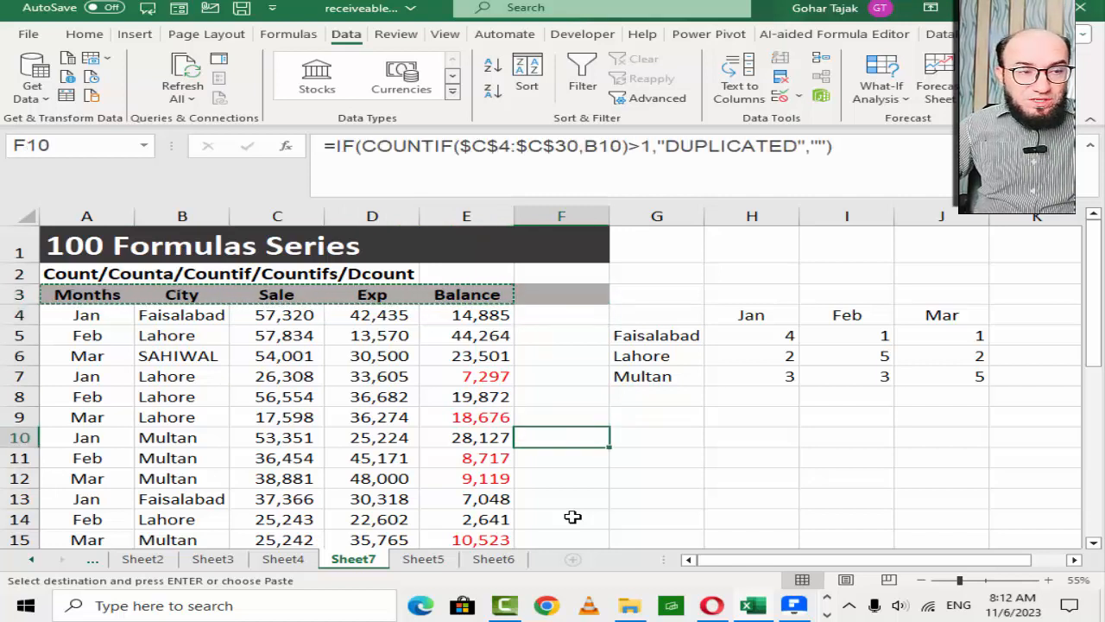
pyautogui.press('Right')
pyautogui.hotkey('ctrl', 'v')
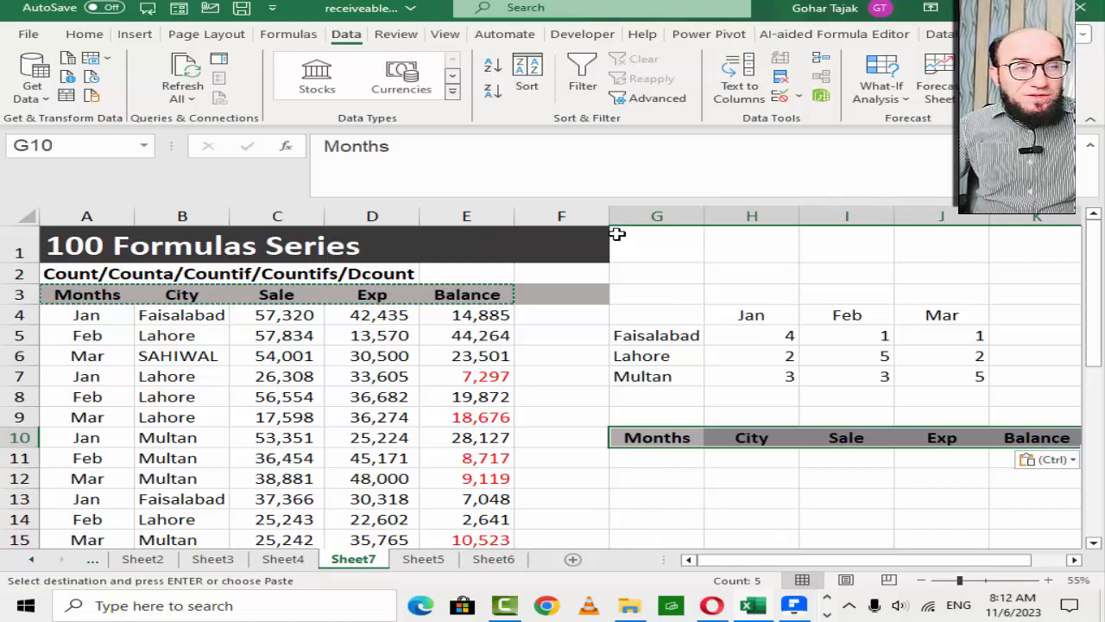
pyautogui.moveTo(609, 216); pyautogui.dragTo(542, 216)
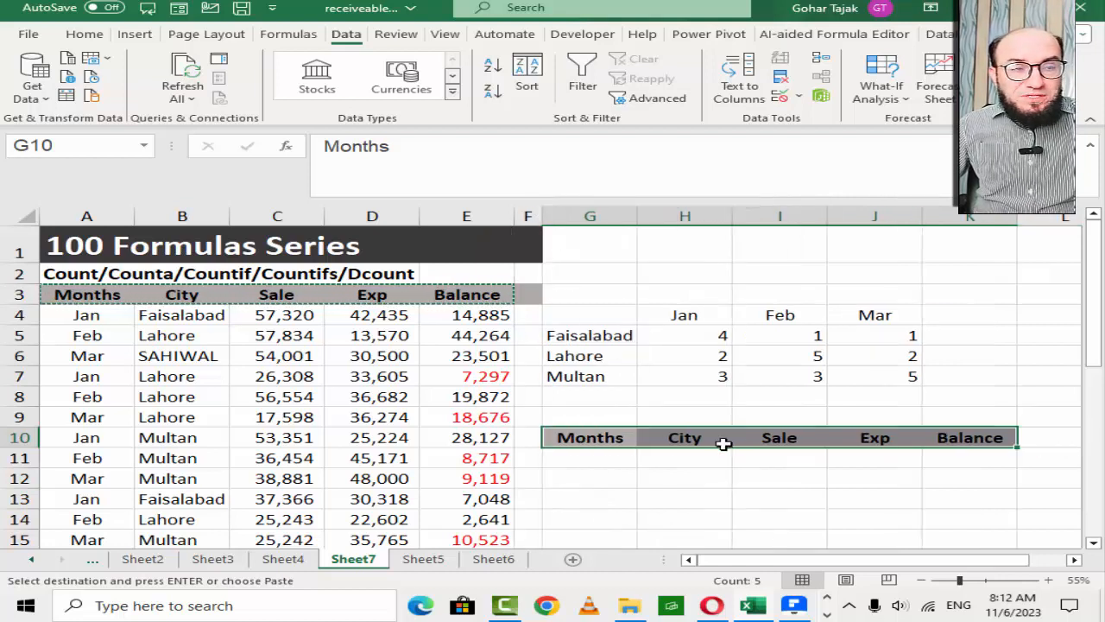
# - Start a DCOUNTA formula in G13, below the pasted headers
pyautogui.click(629, 497)
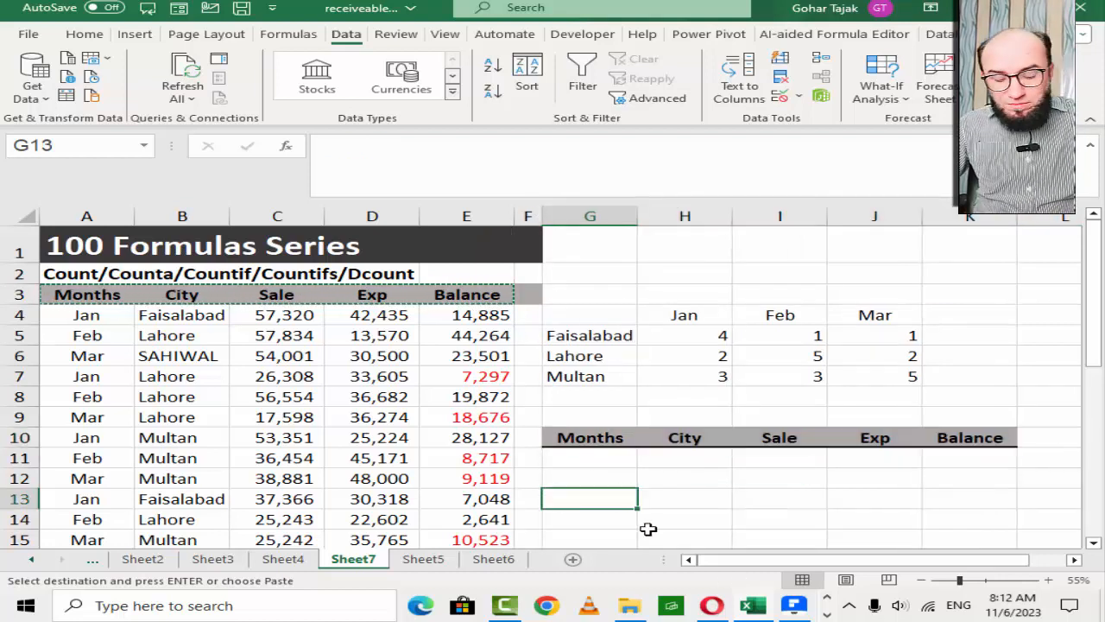
pyautogui.write('=DCO')
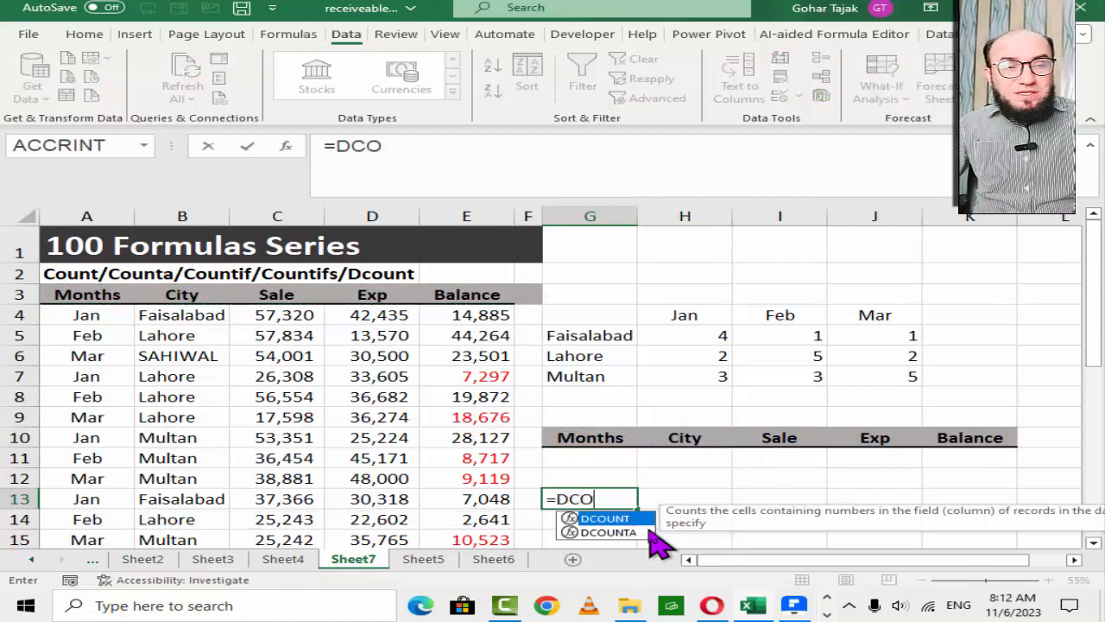
pyautogui.press('Tab')
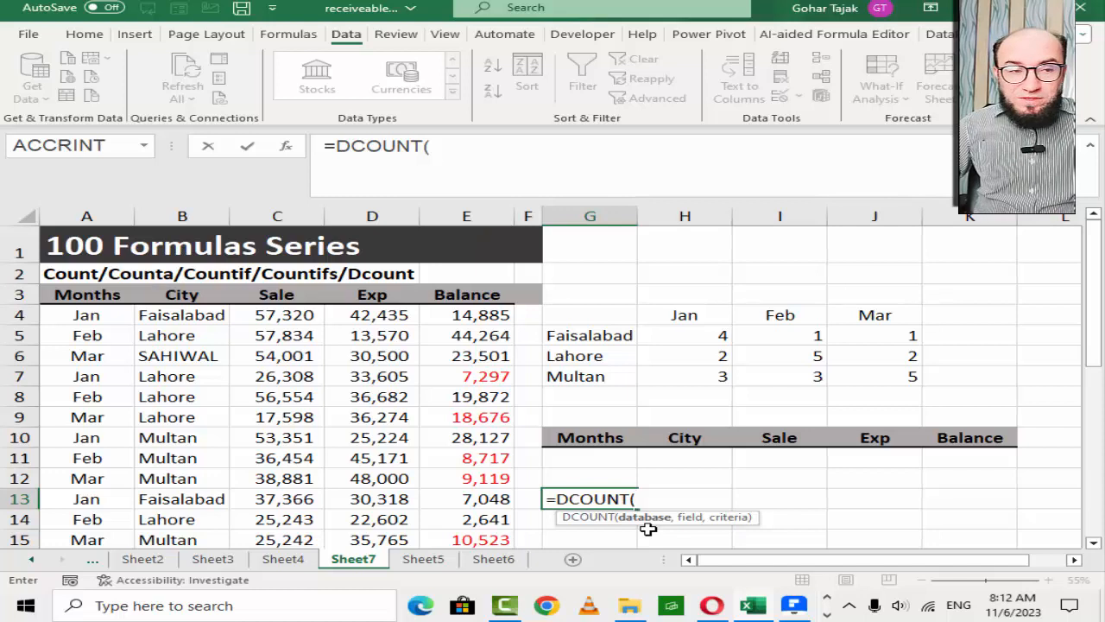
pyautogui.press('BackSpace')
pyautogui.write('A')
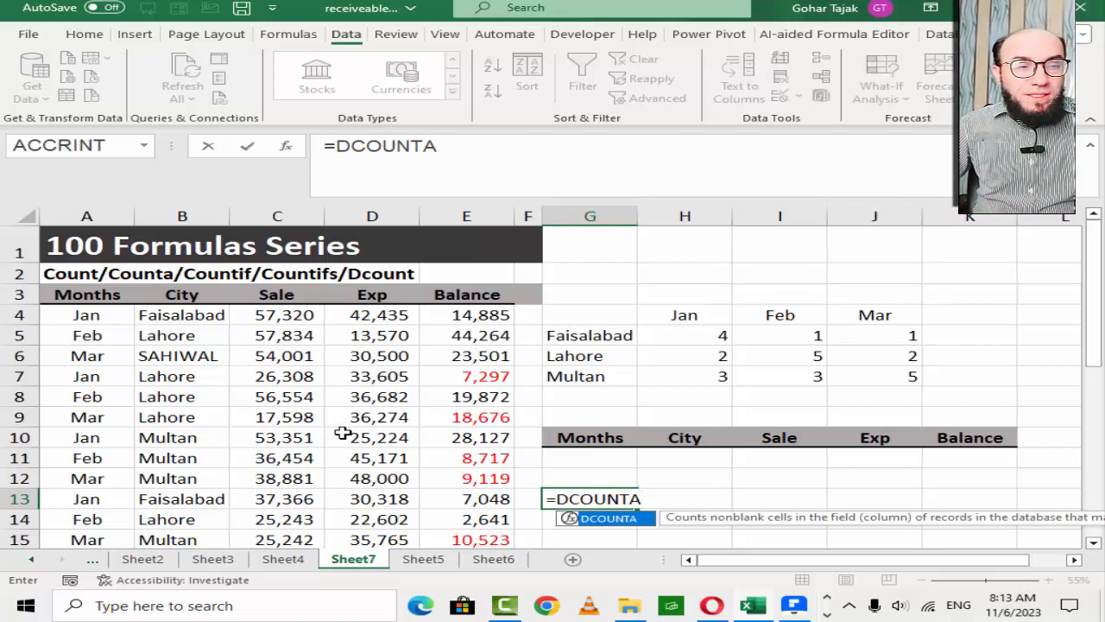
pyautogui.write('(')
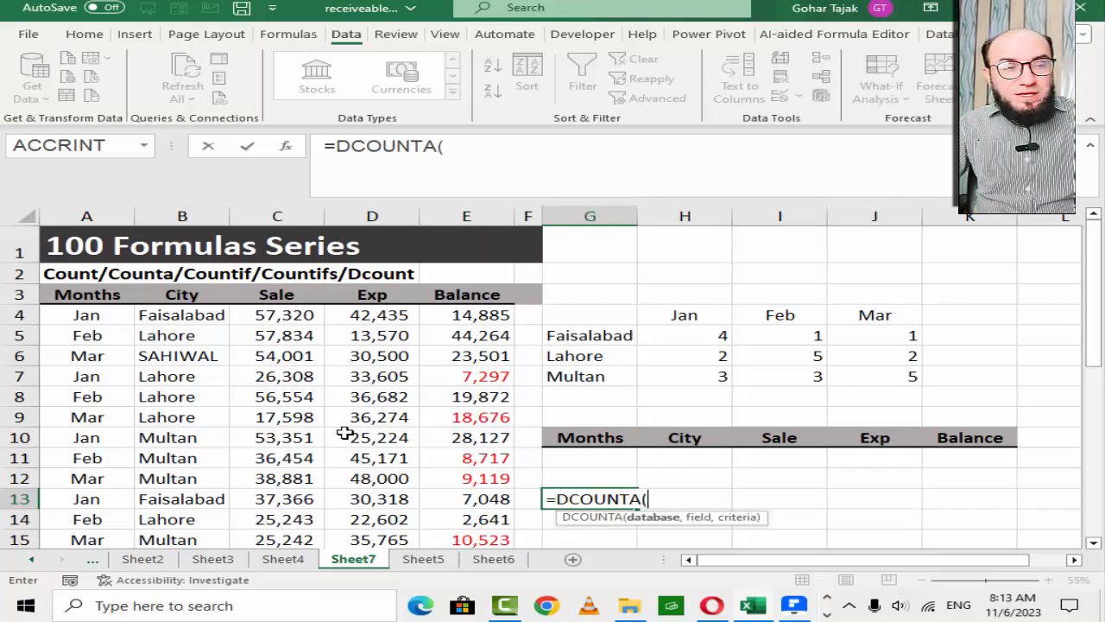
# - Set the DCOUNTA database to the whole sales table with headers as the absolute range $A$3:$E$30
pyautogui.click(95, 295)
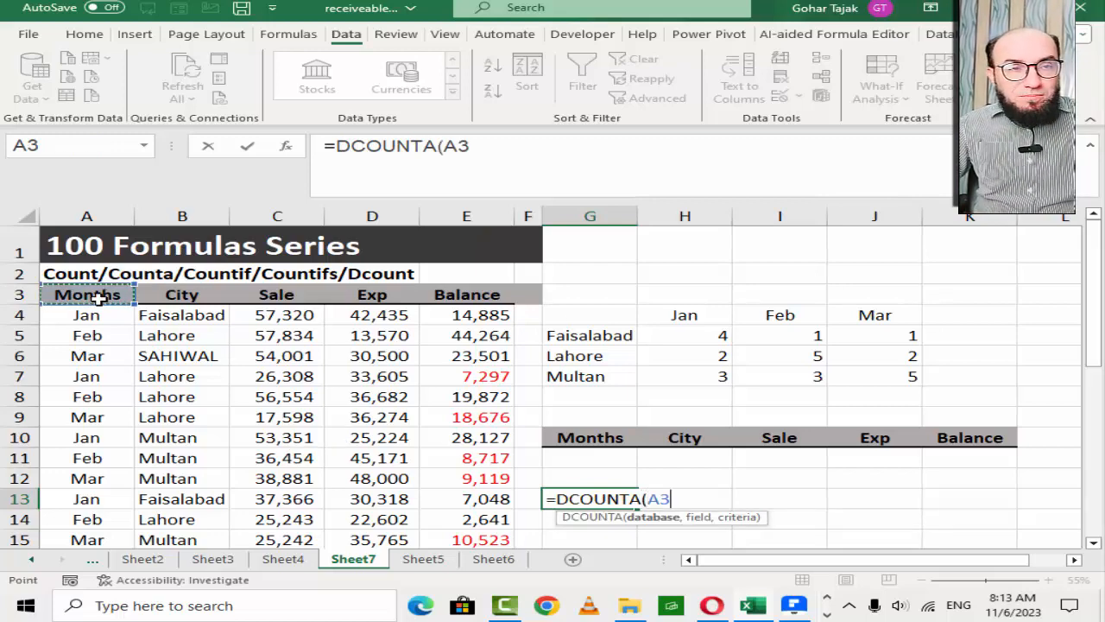
pyautogui.hotkey('ctrl', 'shift', 'Right')
pyautogui.hotkey('ctrl', 'shift', 'Down')
pyautogui.scroll(5, 372, 388)
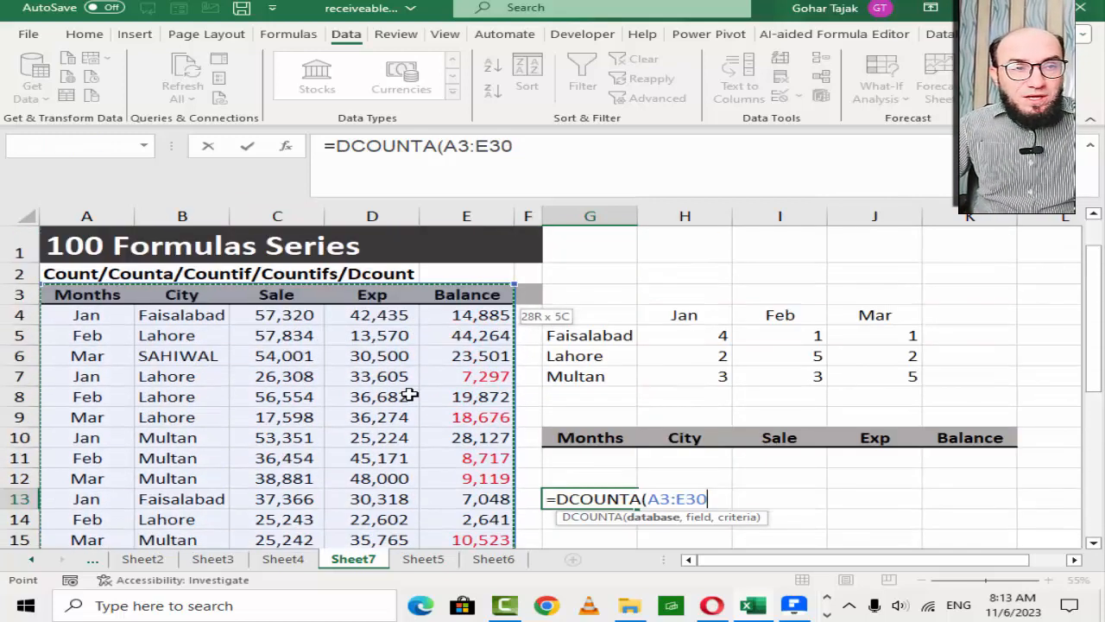
pyautogui.press('F4')
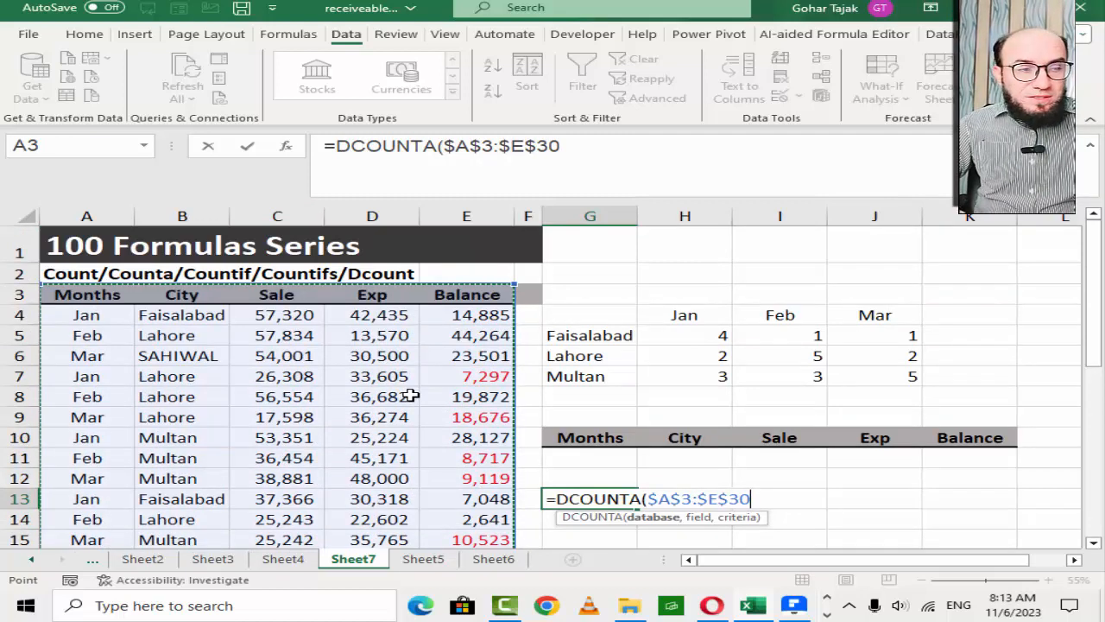
# - Set the field argument of the DCOUNTA formula in G13 to "SALE"
pyautogui.write(',')
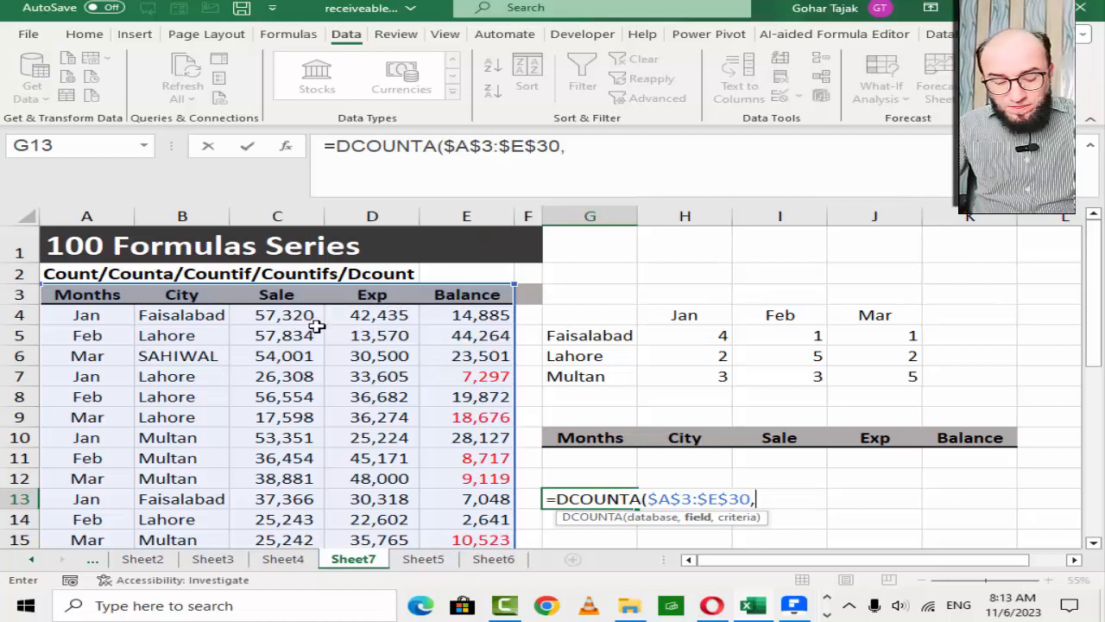
pyautogui.write('"SA')
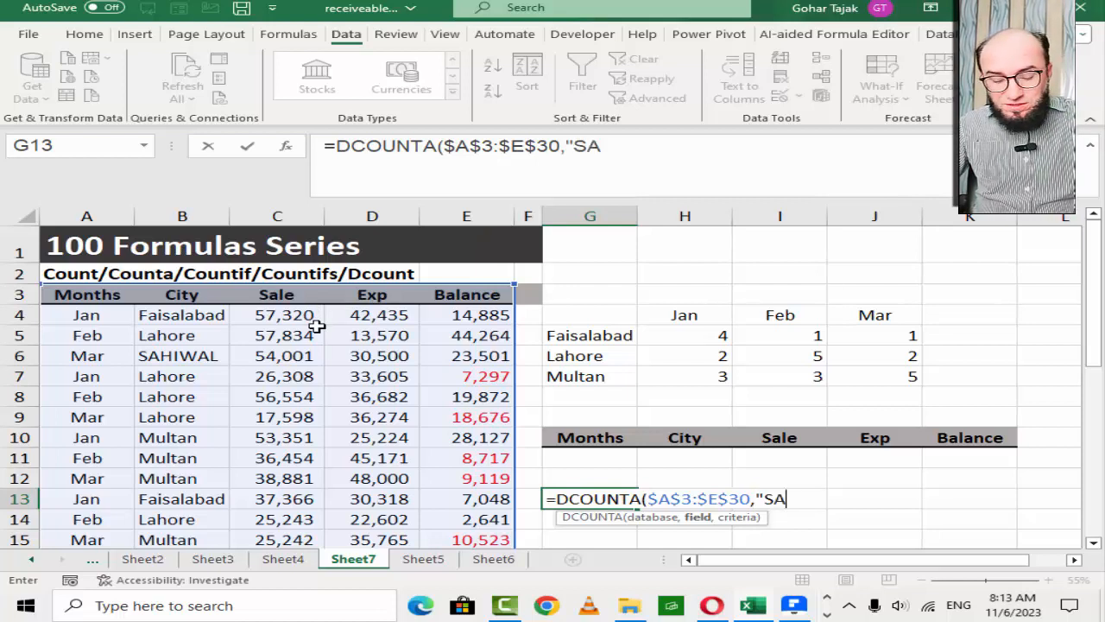
pyautogui.write('LE')
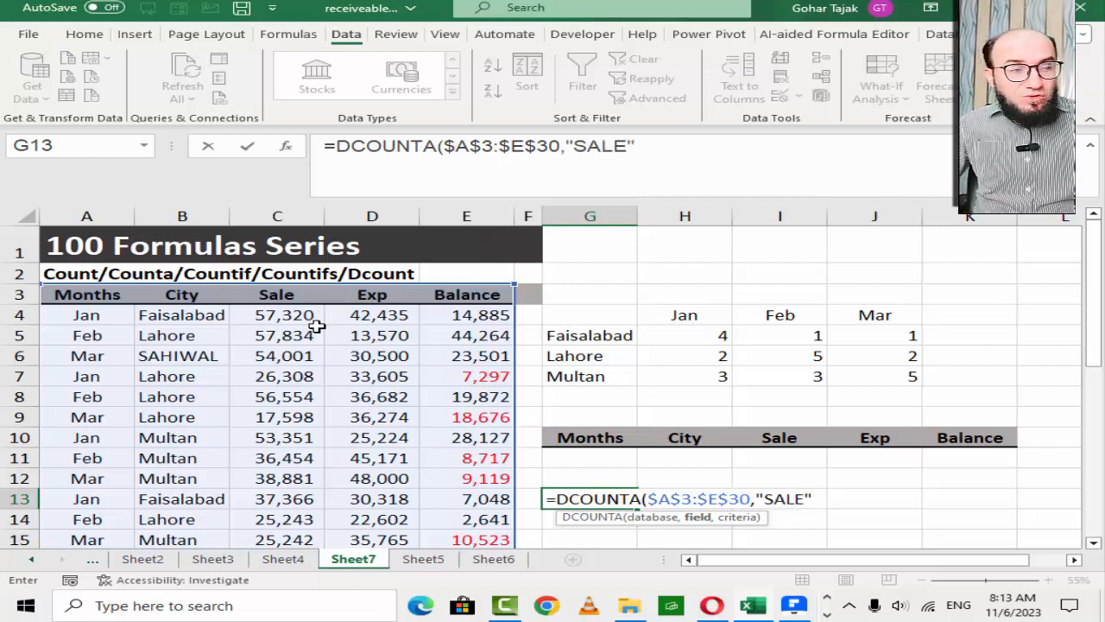
pyautogui.write('",')
# - Complete the DCOUNTA formula in G13 with the absolute criteria range $G$10:$K$11, covering the pasted headers and the row below
pyautogui.press('Up')
pyautogui.press('Up')
pyautogui.hotkey('shift', 'Up')
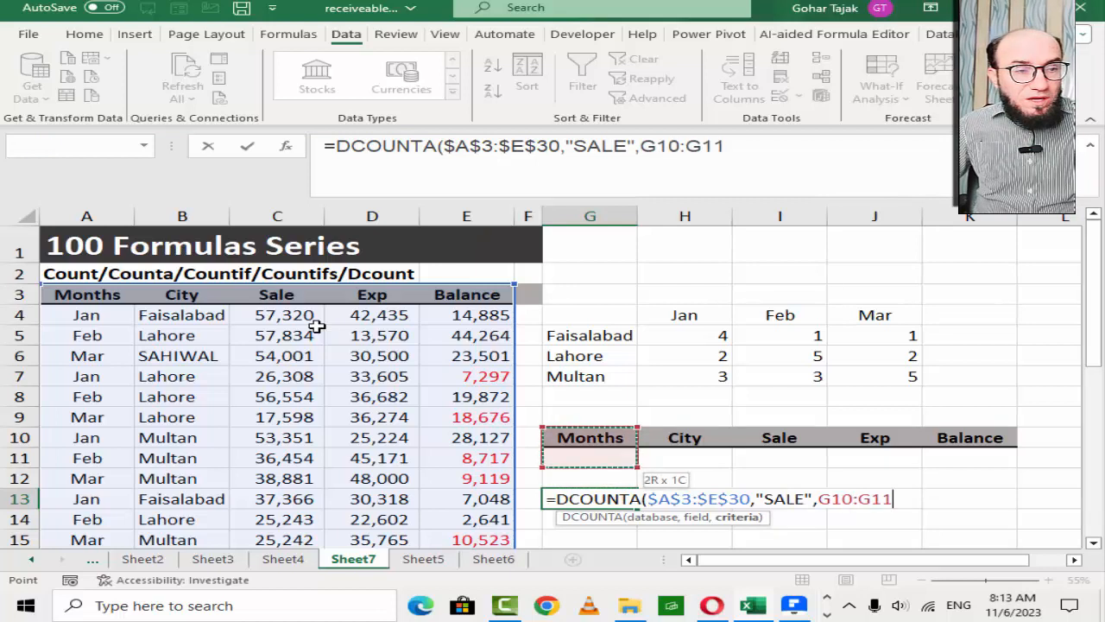
pyautogui.hotkey('shift', 'Right')
pyautogui.hotkey('shift', 'Right')
pyautogui.hotkey('shift', 'Right')
pyautogui.hotkey('shift', 'Right')
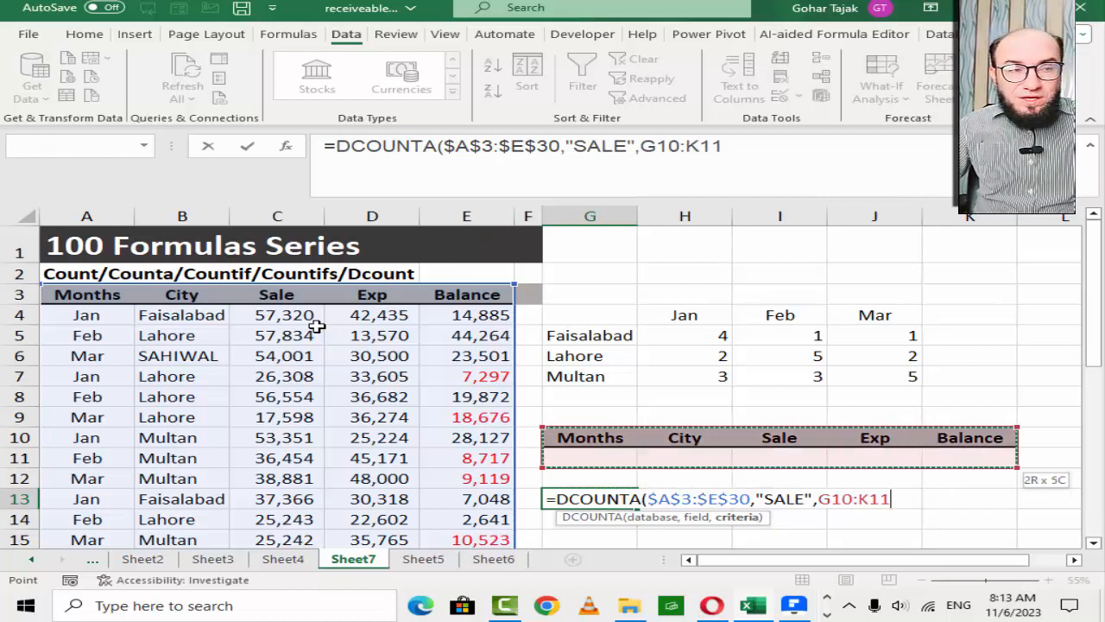
pyautogui.press('F4')
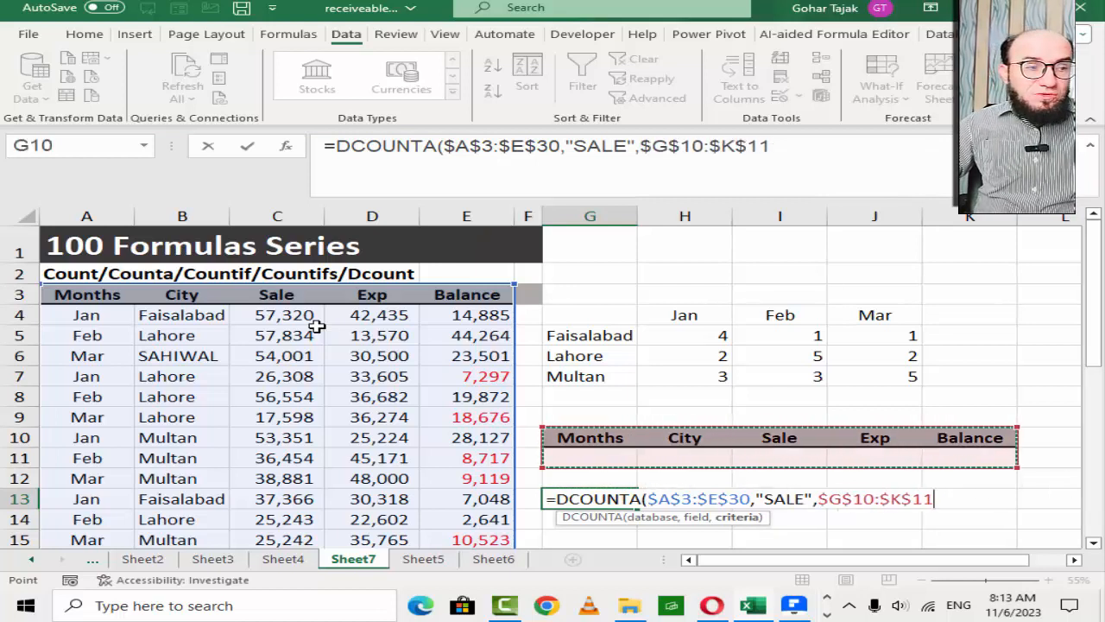
pyautogui.write(')')
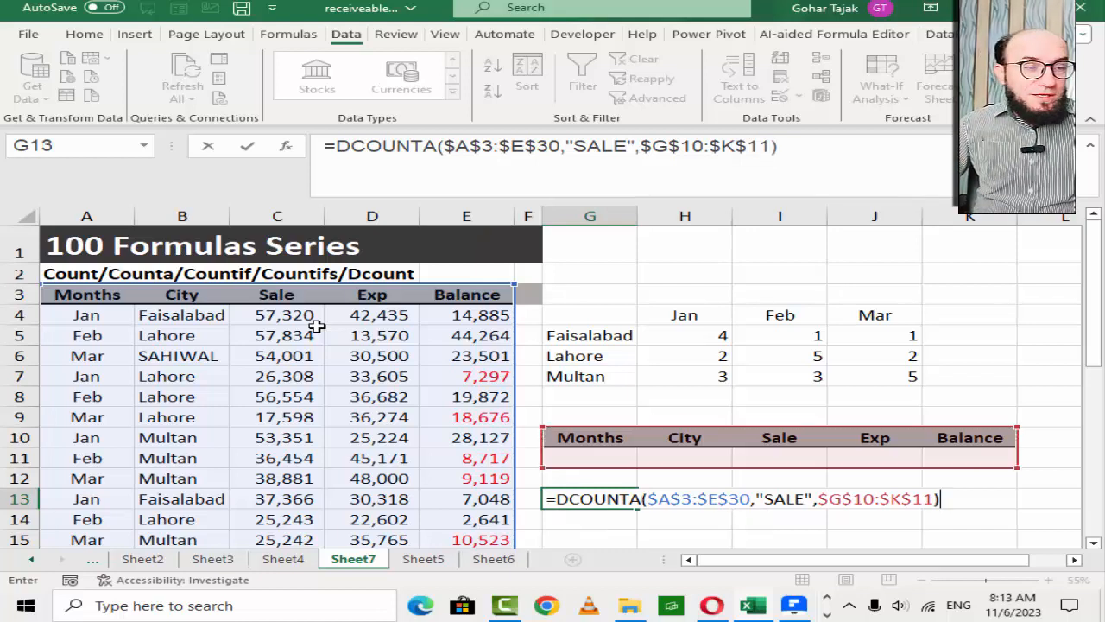
pyautogui.press('Return')
# - Examine the Sale column of the sales table that the DCOUNTA formula in G13 counts
pyautogui.press('Up')
pyautogui.press('Up')
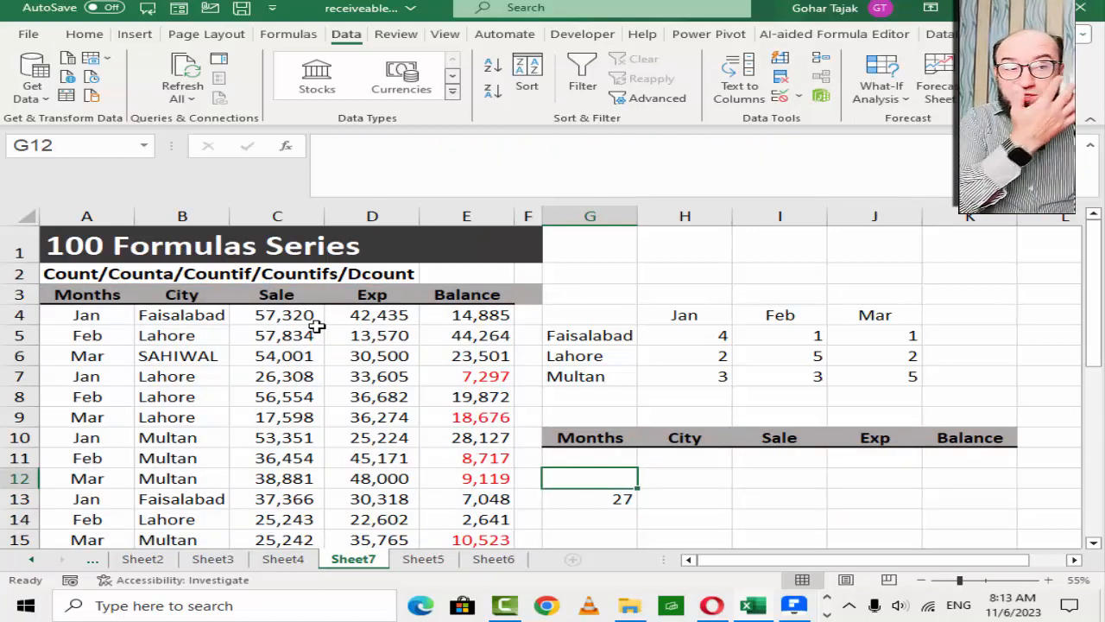
pyautogui.press('Left')
pyautogui.press('Left')
pyautogui.press('Up')
pyautogui.press('Up')
pyautogui.press('Left')
pyautogui.press('Left')
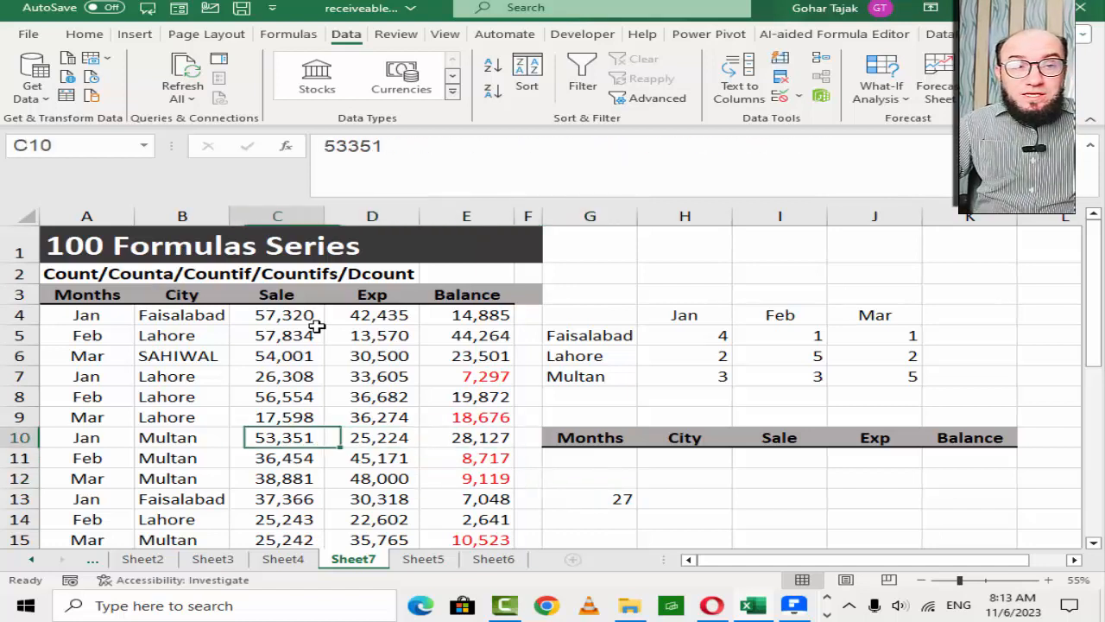
pyautogui.press('Up')
pyautogui.press('Up')
pyautogui.press('Up')
pyautogui.press('Up')
pyautogui.press('Up')
pyautogui.press('Up')
pyautogui.press('Up')
pyautogui.press('Down')
pyautogui.press('Down')
pyautogui.press('Down')
pyautogui.press('Down')
pyautogui.press('Down')
pyautogui.press('Right')
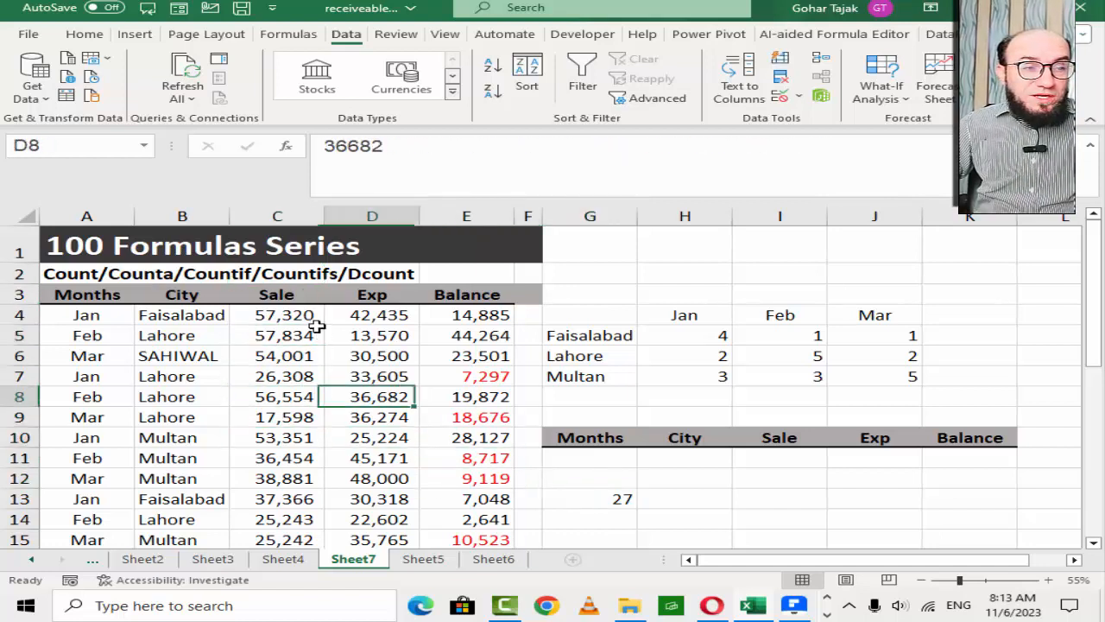
# - Enter Jan in G11 as the Months criterion and check the DCOUNTA result in G13
pyautogui.press('Right')
pyautogui.press('Right')
pyautogui.press('Down')
pyautogui.press('Down')
pyautogui.press('Down')
pyautogui.press('Right')
pyautogui.press('Right')
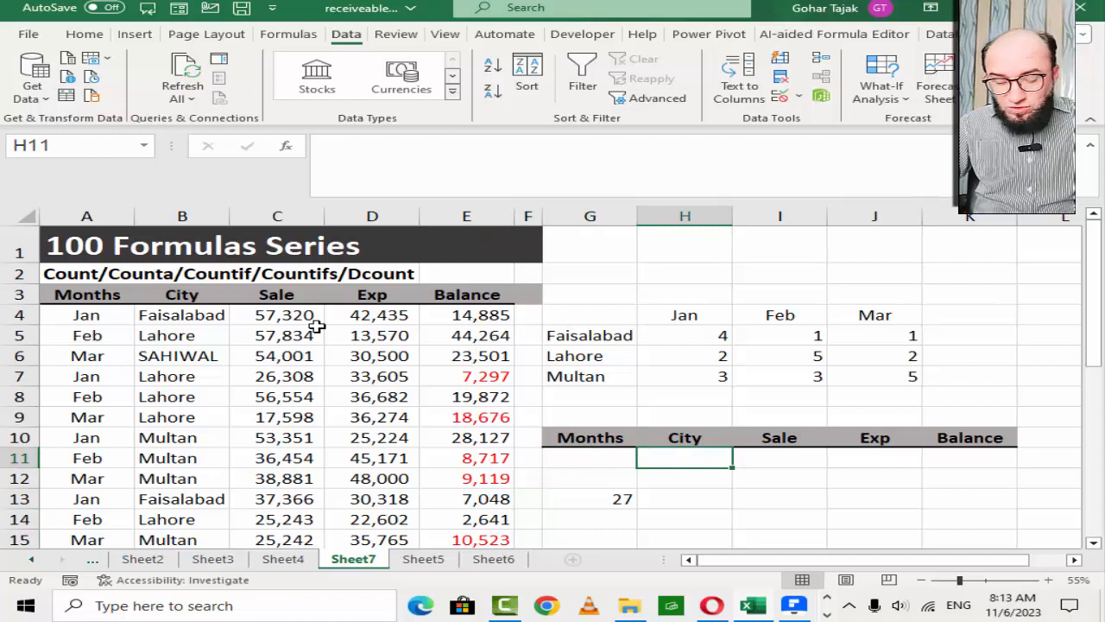
pyautogui.press('Left')
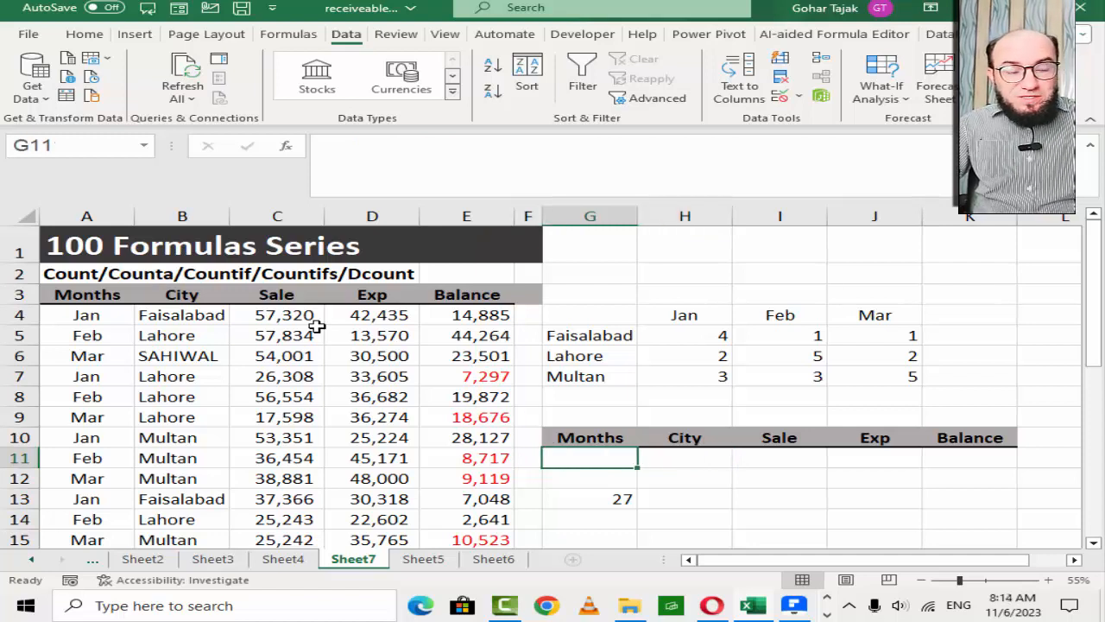
pyautogui.write('jAN')
pyautogui.press('Return')
pyautogui.press('Down')
pyautogui.press('Down')
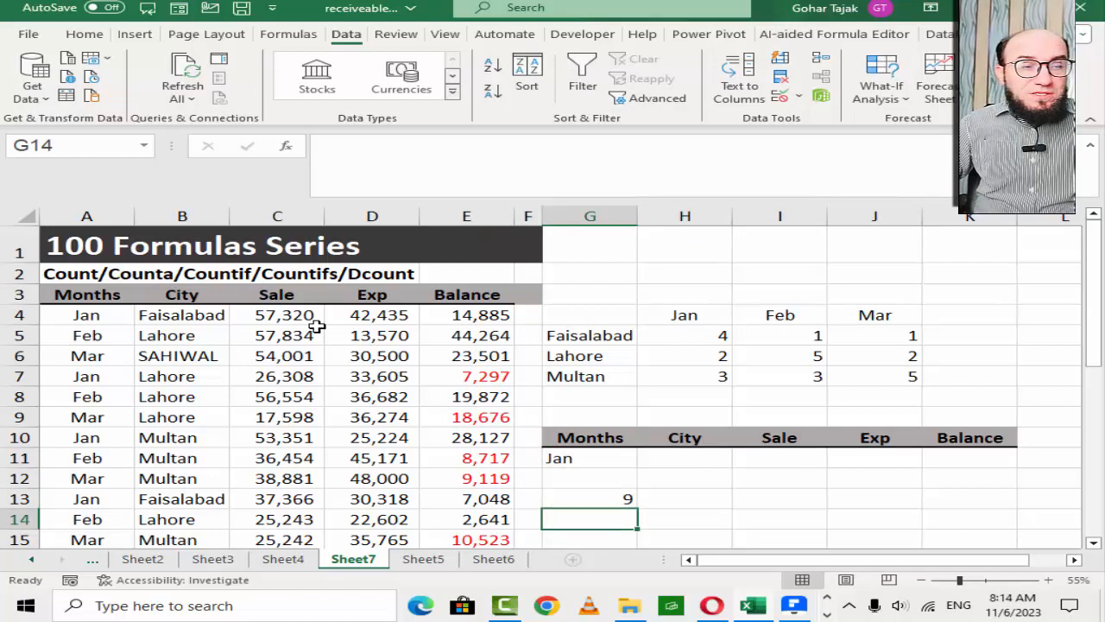
pyautogui.press('Up')
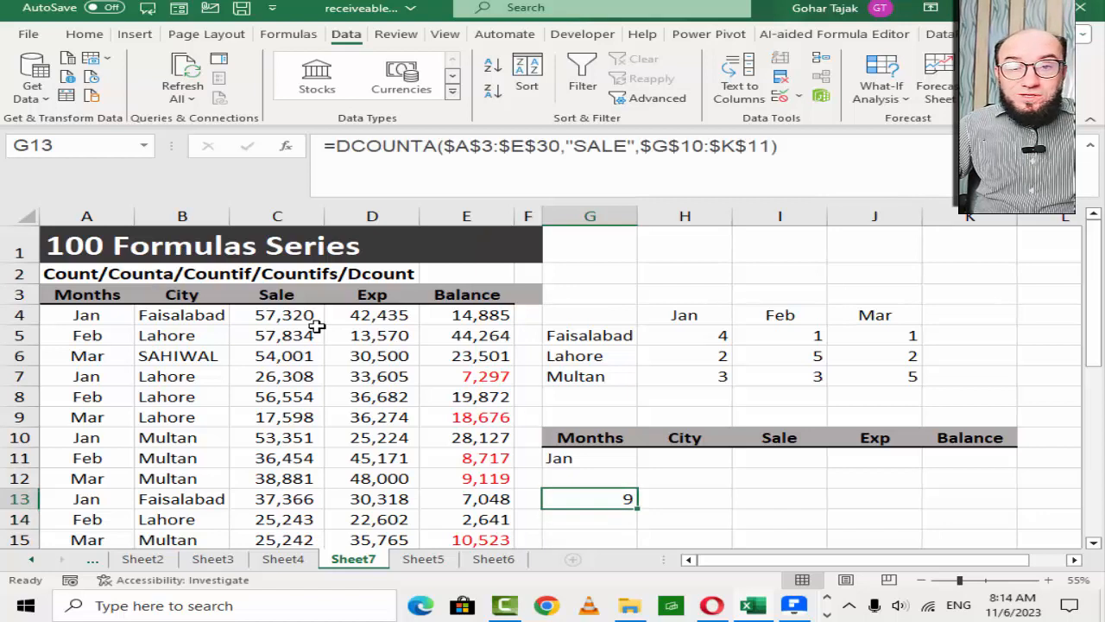
# - Copy Faisalabad from G5 into H11 as the City criterion and check the DCOUNTA result in G13
pyautogui.press('Up')
pyautogui.press('Up')
pyautogui.press('Up')
pyautogui.press('Up')
pyautogui.press('Up')
pyautogui.press('Up')
pyautogui.press('Up')
pyautogui.press('Up')
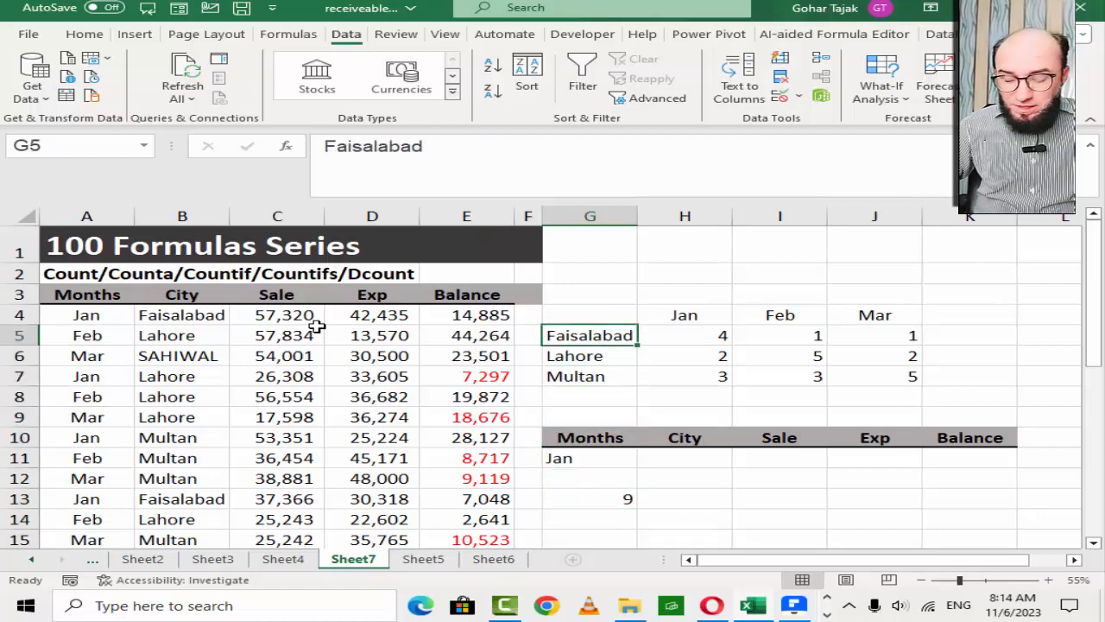
pyautogui.hotkey('ctrl', 'c')
pyautogui.press('Down')
pyautogui.press('Down')
pyautogui.press('Down')
pyautogui.press('Down')
pyautogui.press('Down')
pyautogui.press('Down')
pyautogui.press('Right')
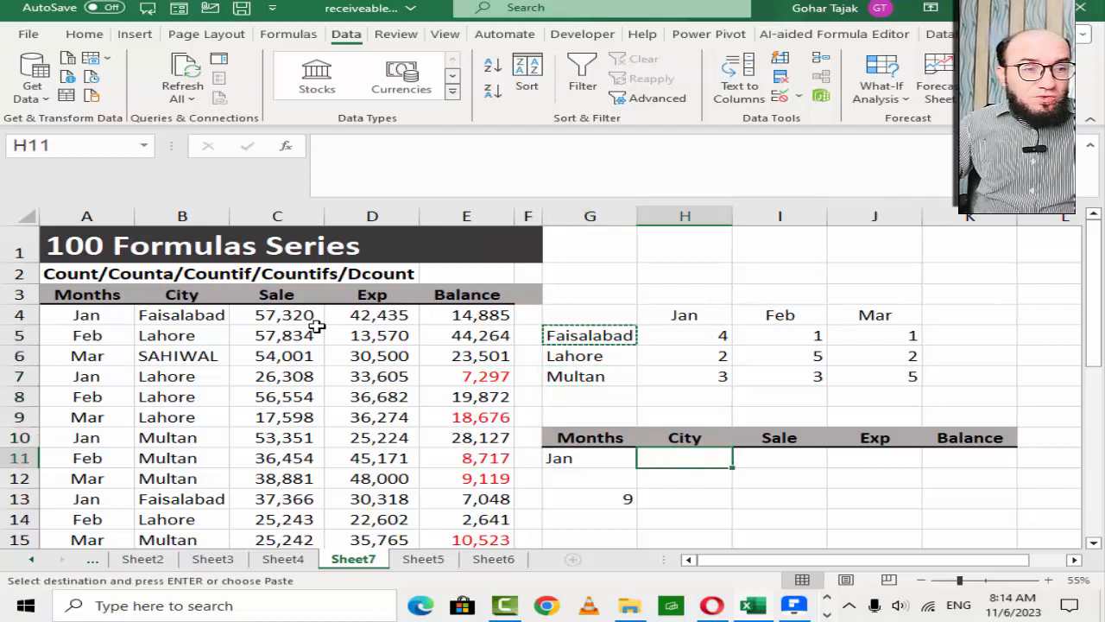
pyautogui.press('Return')
pyautogui.press('Down')
pyautogui.press('Down')
pyautogui.press('Left')
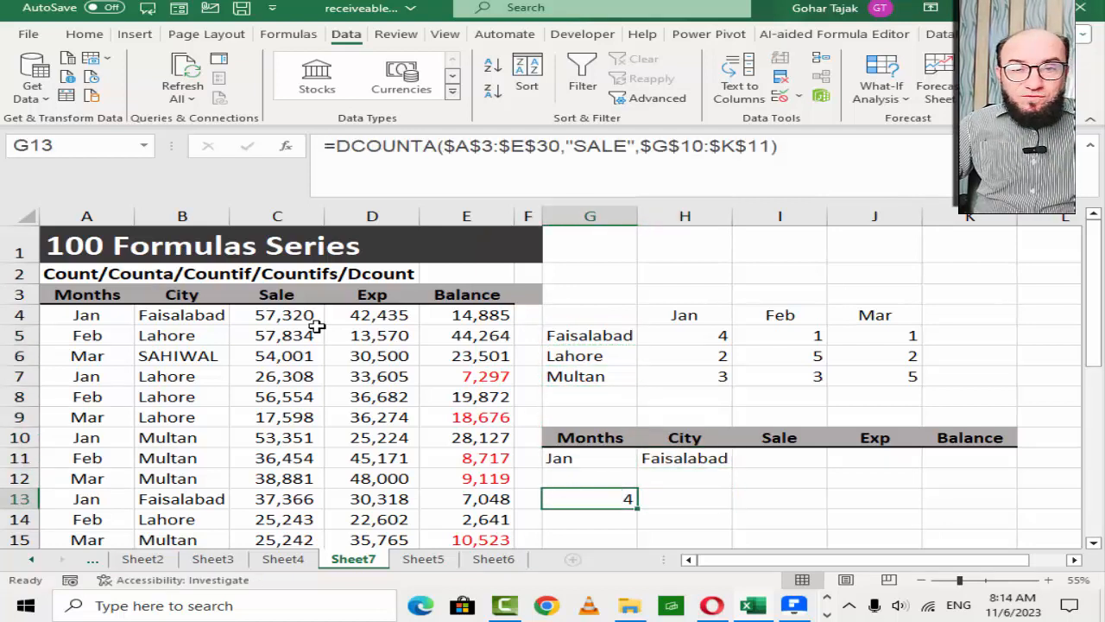
# - Enter >50000 in I11 as the Sale criterion for the DCOUNTA formula
pyautogui.press('Up')
pyautogui.press('Up')
pyautogui.press('Right')
pyautogui.press('Right')
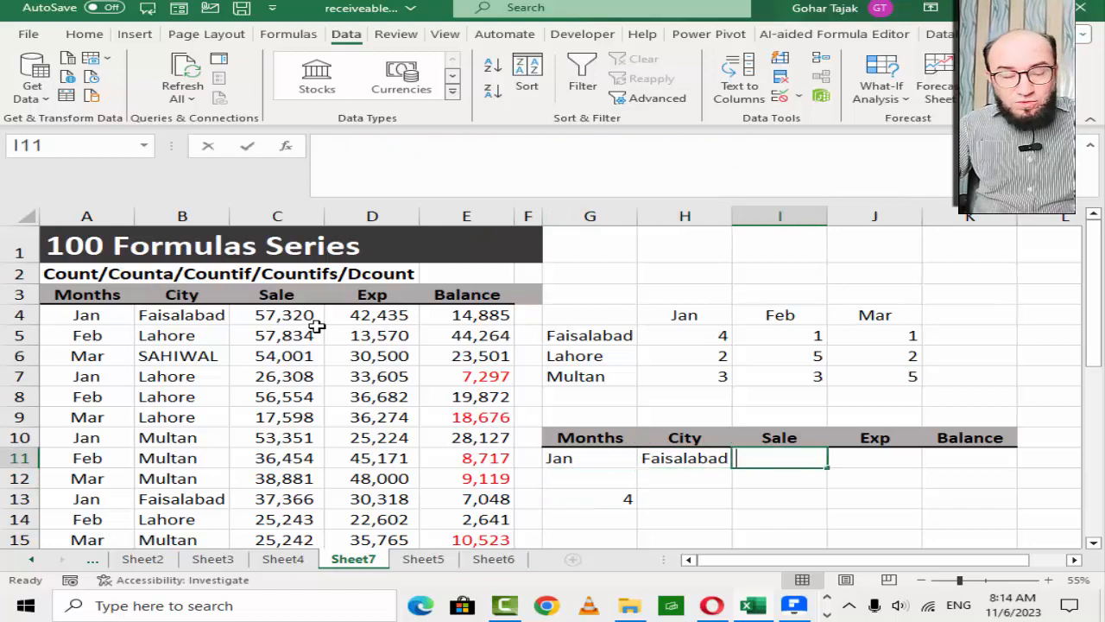
pyautogui.write('>')
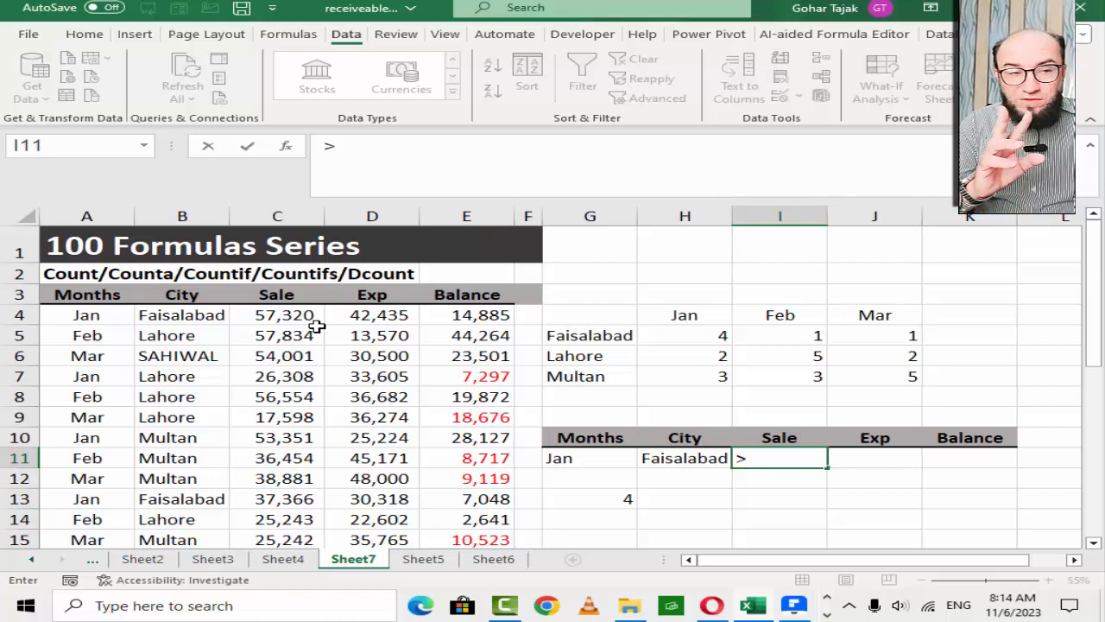
pyautogui.write('5000')
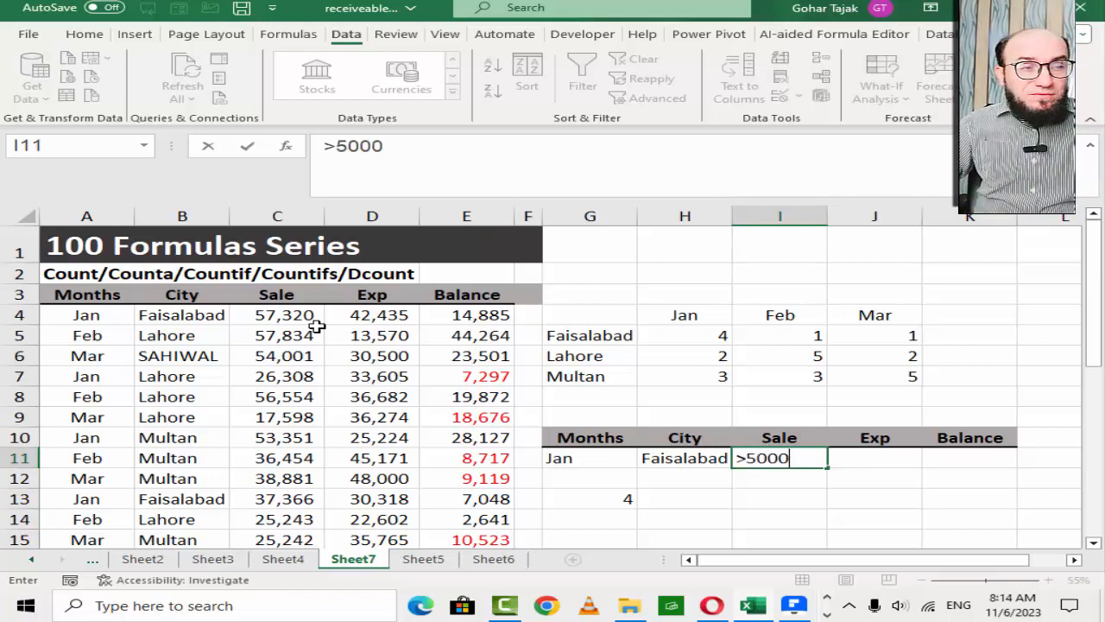
pyautogui.write('0')
pyautogui.press('Return')
pyautogui.press('Up')
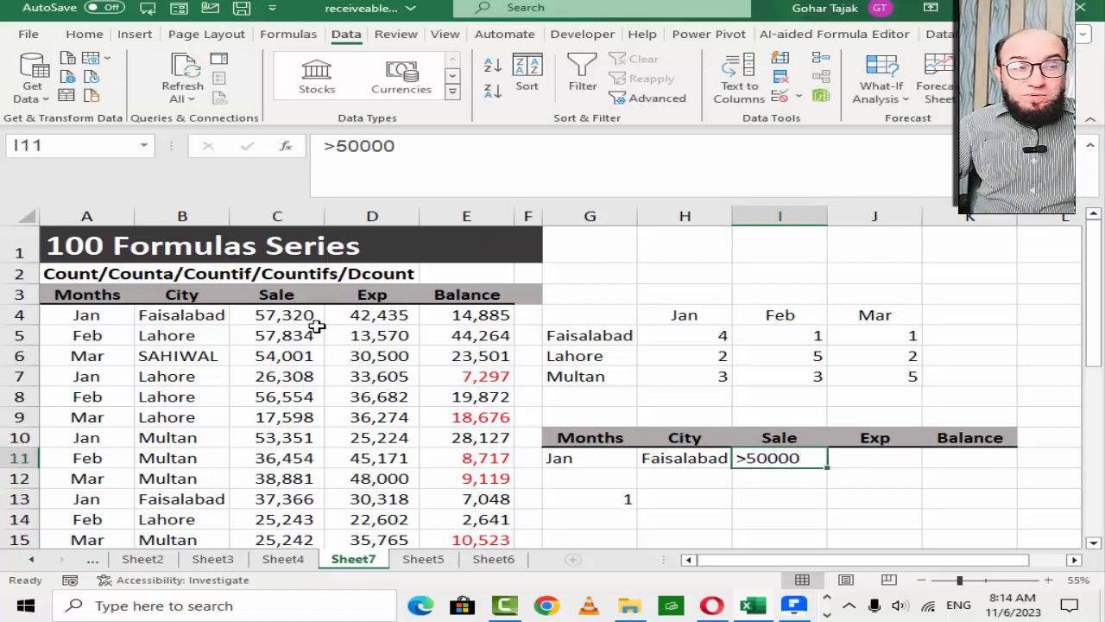
# - Set the Months criterion in G11 to Feb
pyautogui.press('Left')
pyautogui.press('Left')
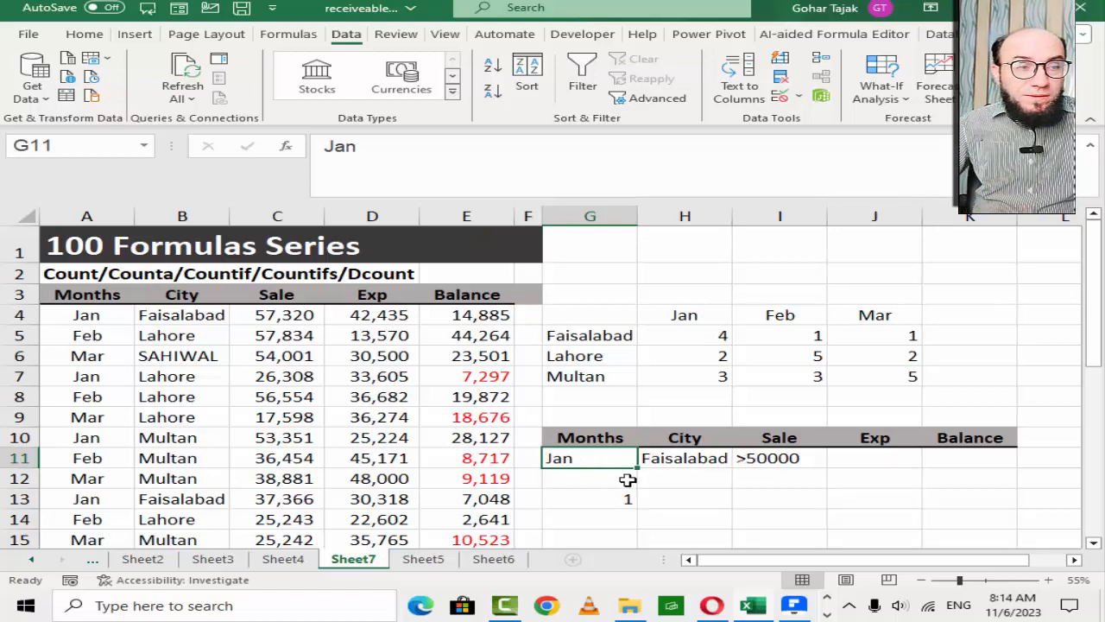
pyautogui.write('Feb')
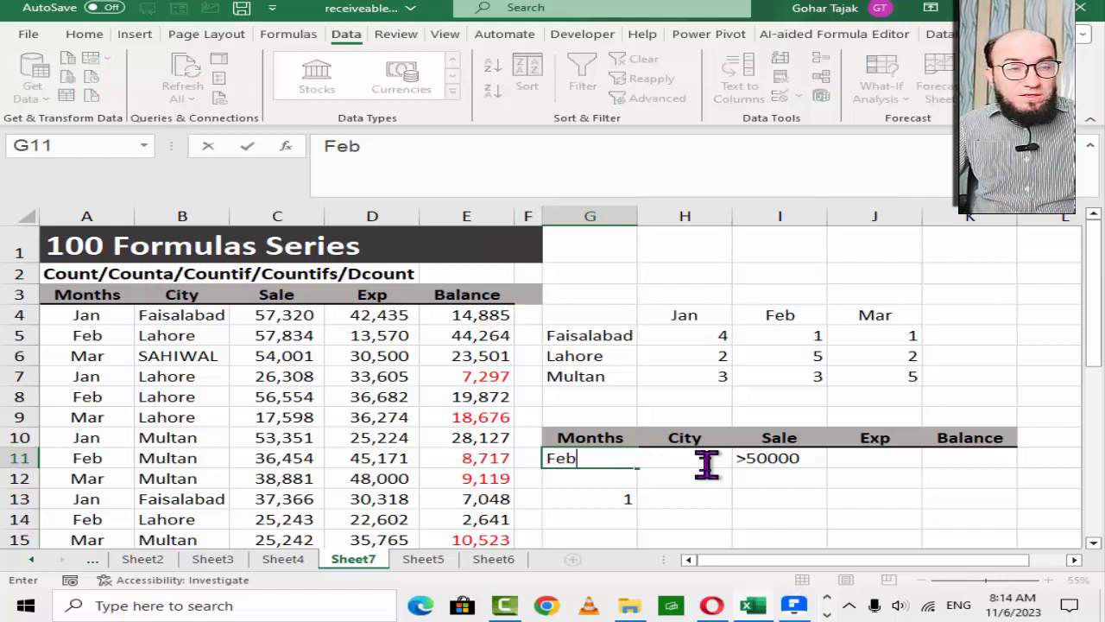
pyautogui.press('Return')
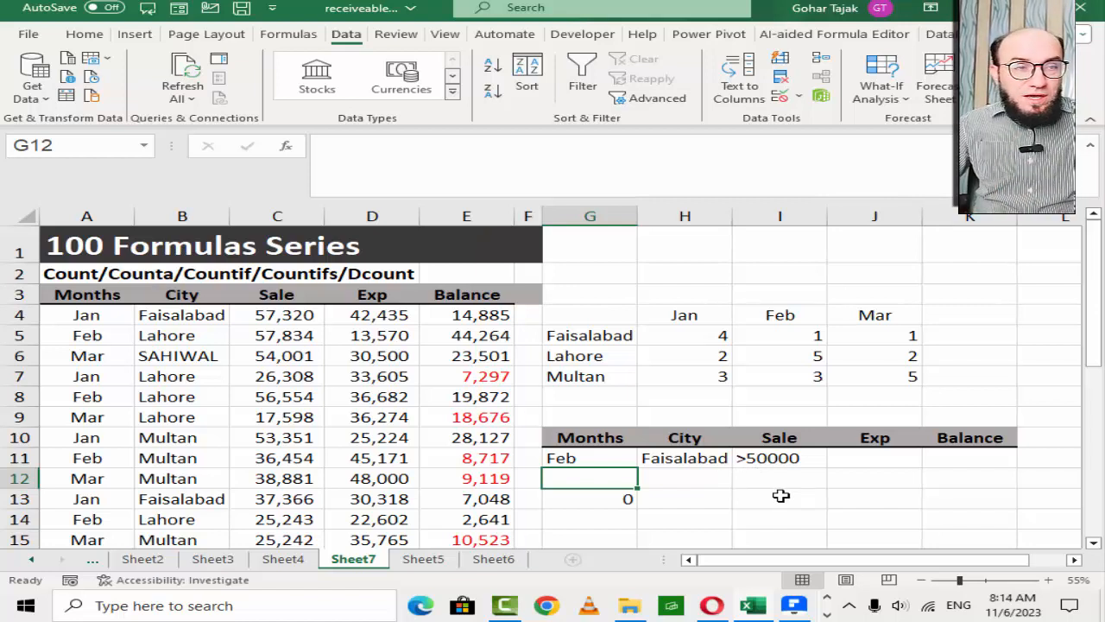
# - Copy Lahore from G6 into H11 as the new City criterion
pyautogui.press('Up')
pyautogui.press('Up')
pyautogui.press('Up')
pyautogui.press('Up')
pyautogui.press('Up')
pyautogui.press('Up')
pyautogui.hotkey('ctrl', 'c')
pyautogui.press('Down')
pyautogui.press('Down')
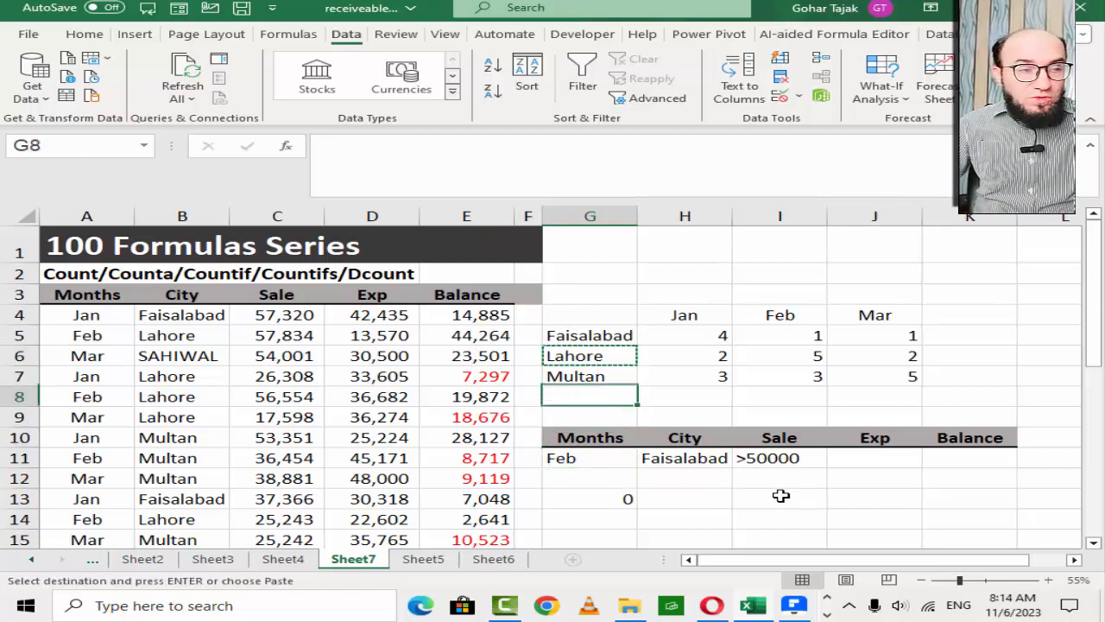
pyautogui.press('Down')
pyautogui.press('Down')
pyautogui.press('Down')
pyautogui.press('Right')
pyautogui.press('Return')
pyautogui.press('Down')
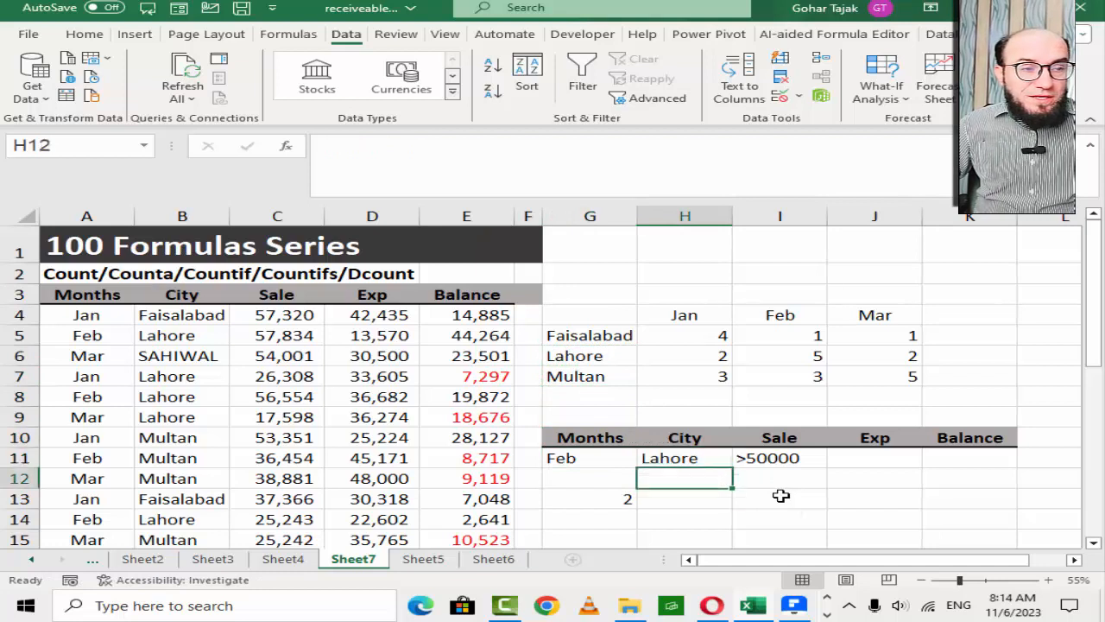
# - Replace the field name in the DCOUNTA formula in G13 with the column number 3
pyautogui.press('Down')
pyautogui.press('Left')
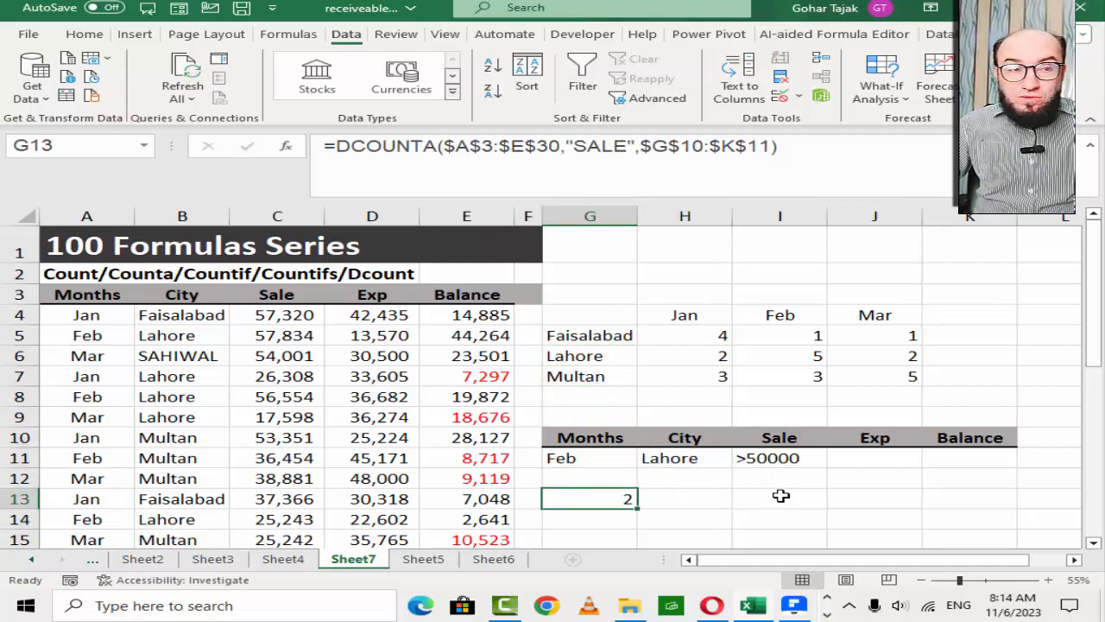
pyautogui.press('F2')
pyautogui.press('Left')
pyautogui.press('Left')
pyautogui.press('Left')
pyautogui.press('Left')
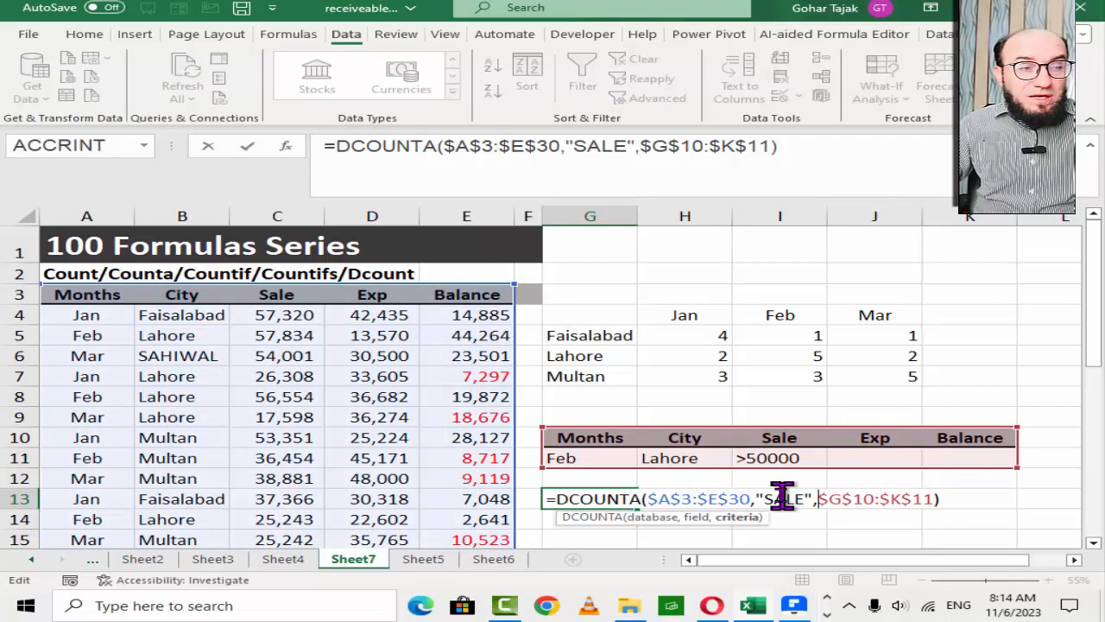
pyautogui.press('Left')
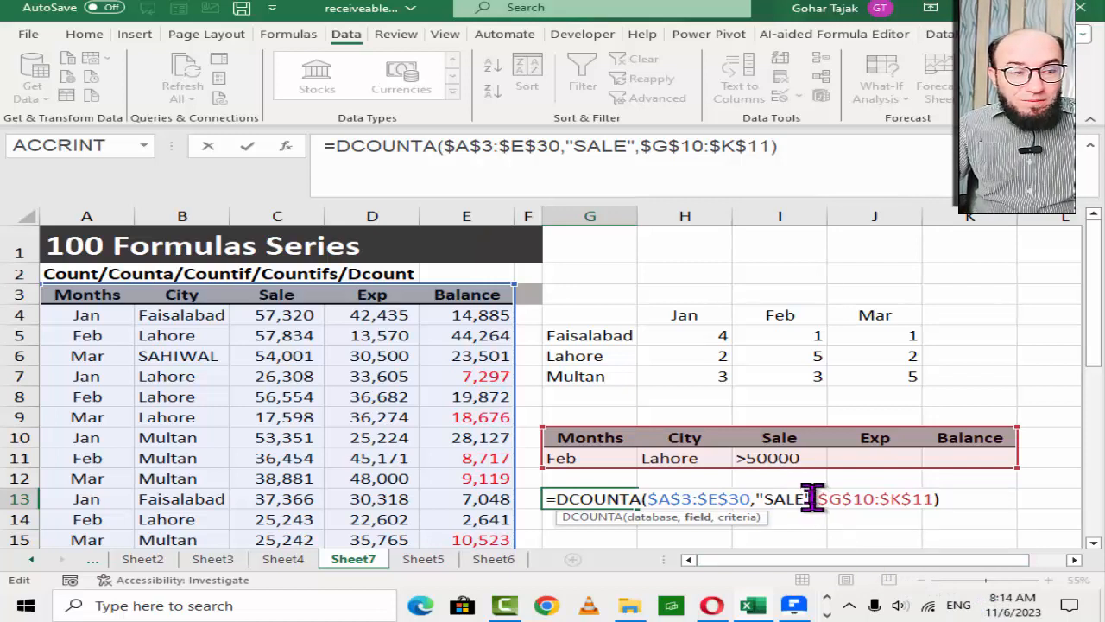
pyautogui.moveTo(815, 498); pyautogui.dragTo(757, 499)
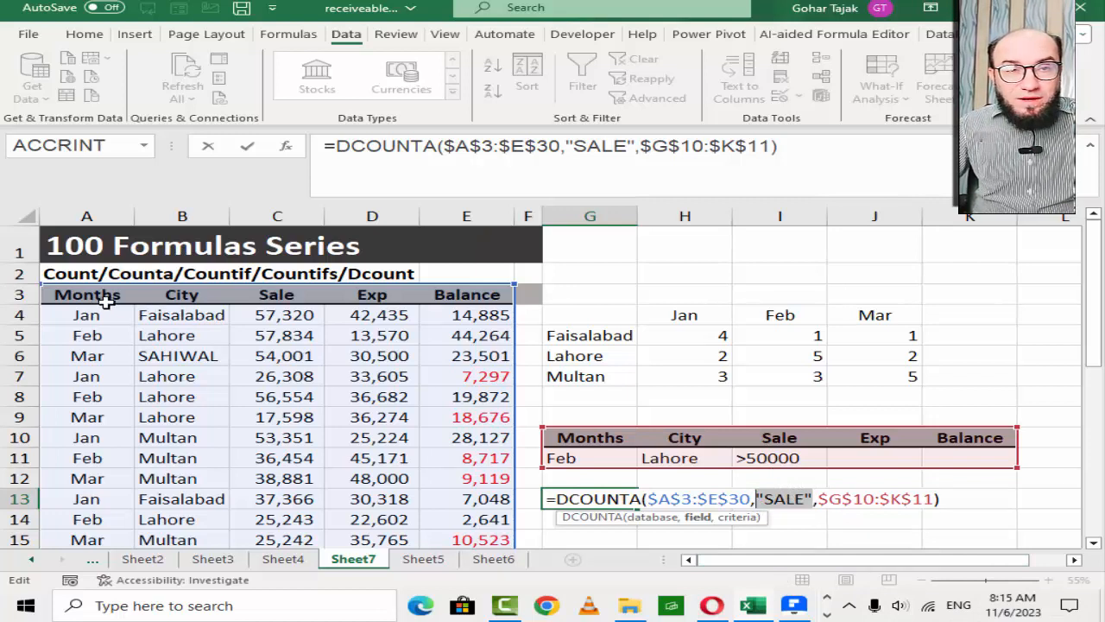
pyautogui.click(723, 560)
pyautogui.write('3')
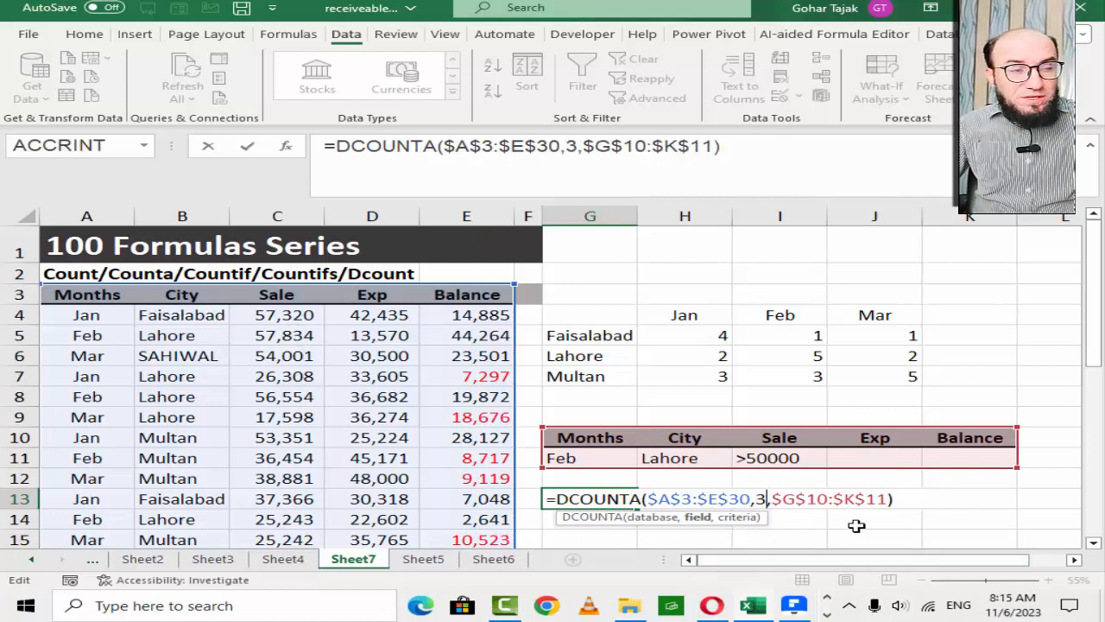
pyautogui.press('Return')
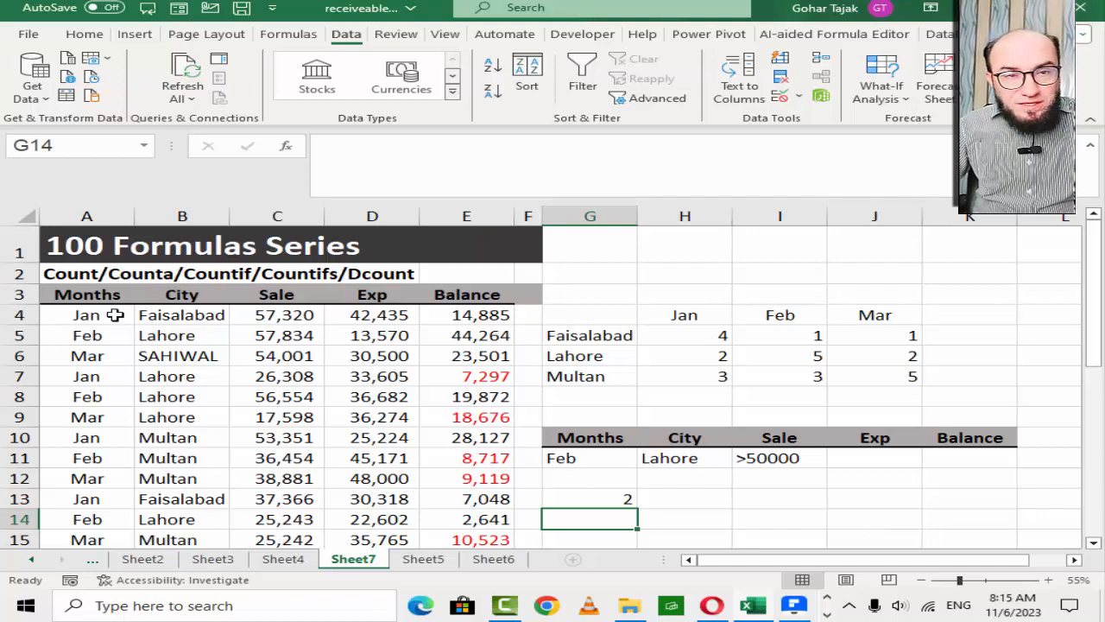
# - Check the order of the headers in A3:E3 against the field number in the DCOUNTA formula in G13
pyautogui.moveTo(102, 294); pyautogui.dragTo(426, 298)
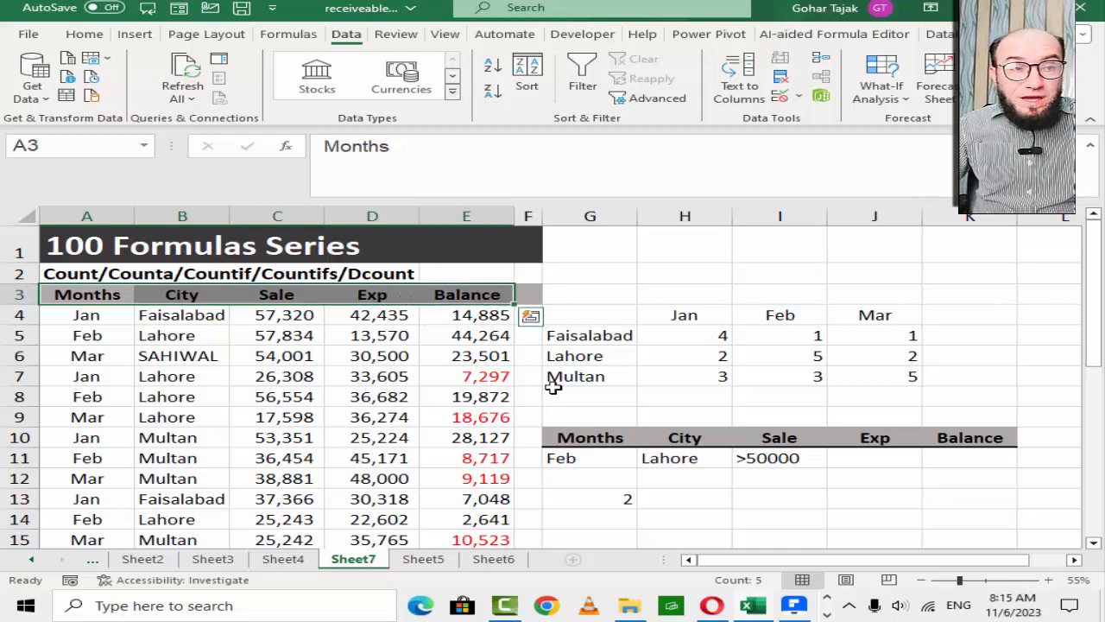
pyautogui.doubleClick(622, 501)
pyautogui.press('Escape')
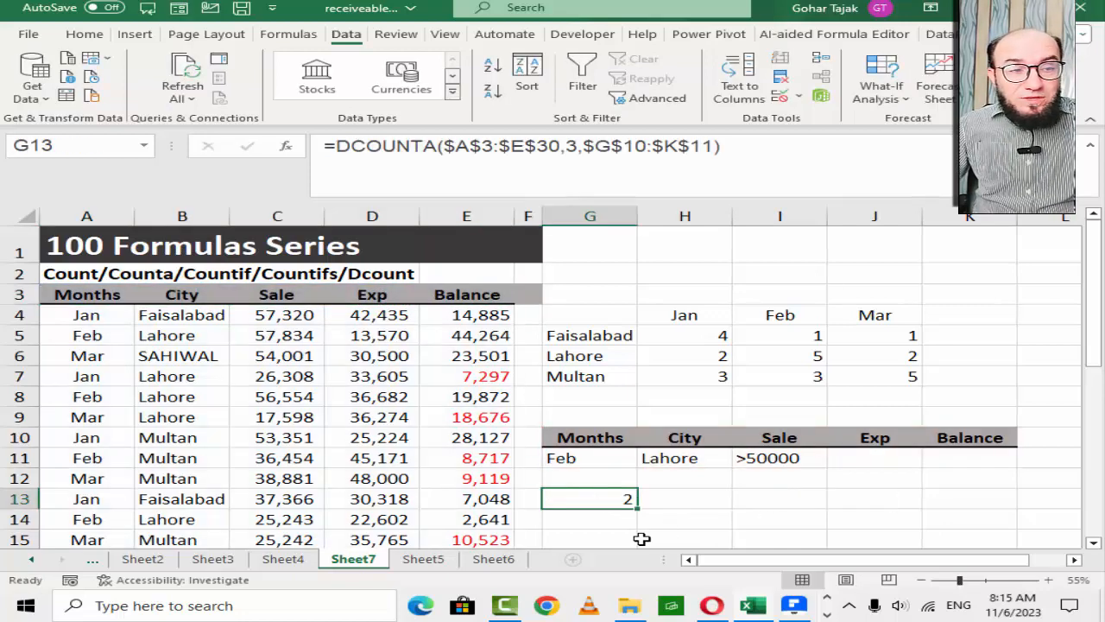
pyautogui.click(637, 539)
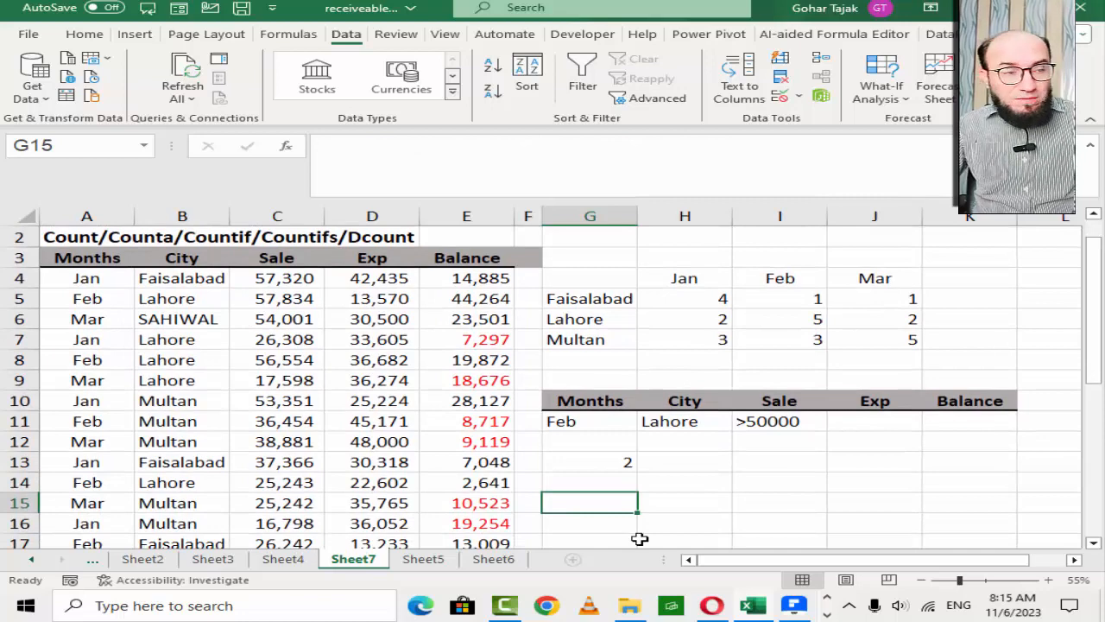
# - Start a DCOUNTA formula in H14 with the sales table A3:E30, including its headers, as the database
pyautogui.press('Up')
pyautogui.press('Right')
pyautogui.write('=dcou')
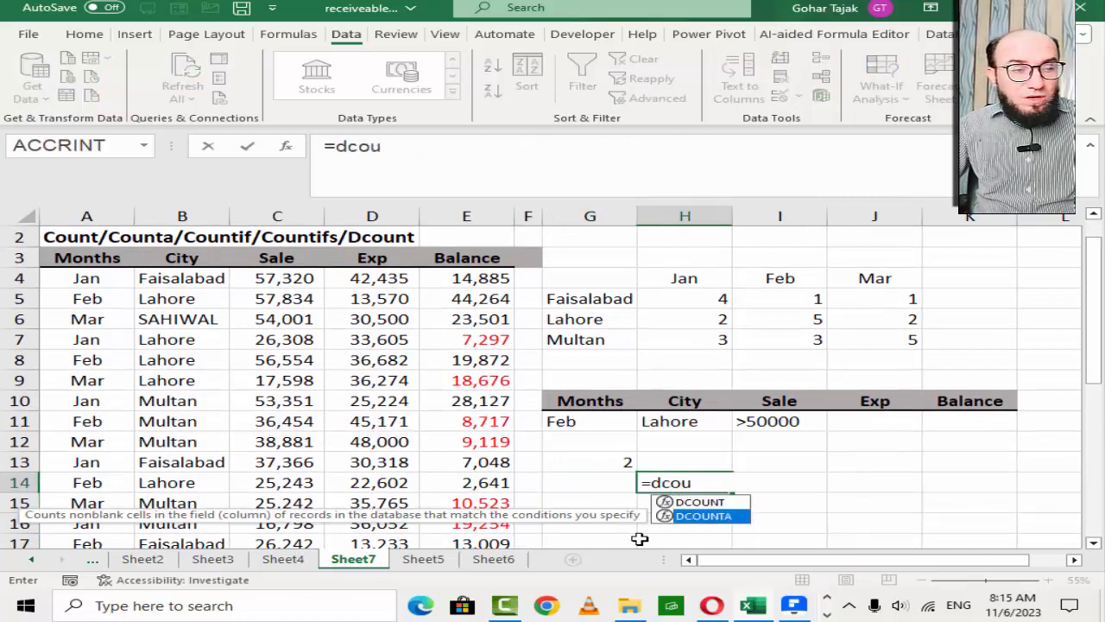
pyautogui.press('Tab')
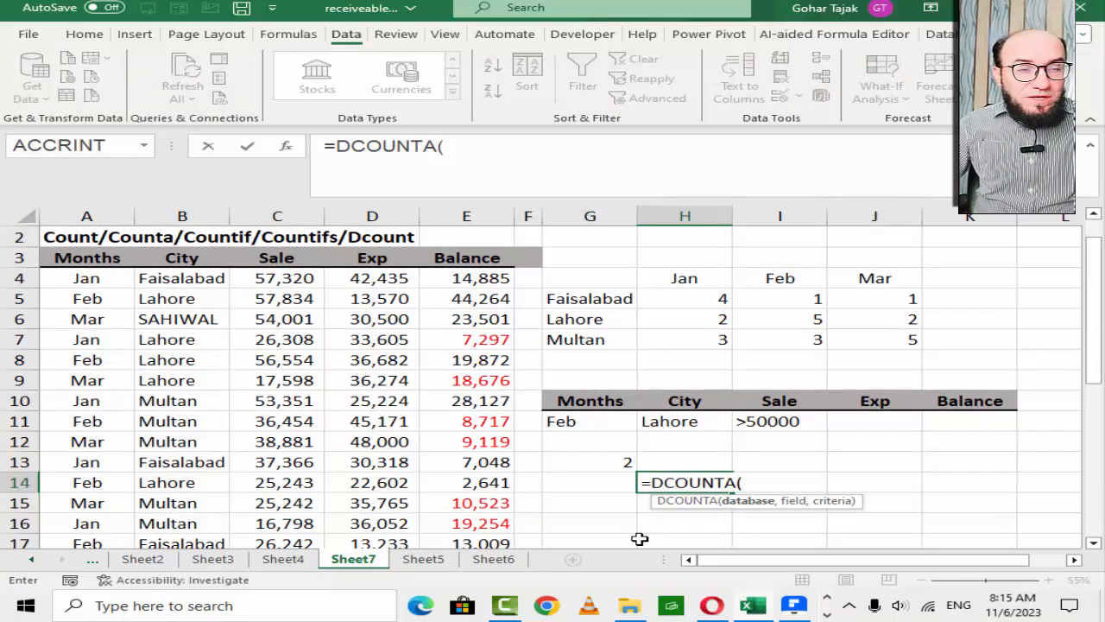
pyautogui.press('Left')
pyautogui.press('Left')
pyautogui.press('Left')
pyautogui.press('Left')
pyautogui.press('Left')
pyautogui.press('Left')
pyautogui.press('Left')
pyautogui.press('Up')
pyautogui.press('Up')
pyautogui.press('Up')
pyautogui.press('Up')
pyautogui.press('Up')
pyautogui.press('Up')
pyautogui.press('Up')
pyautogui.press('Up')
pyautogui.press('Up')
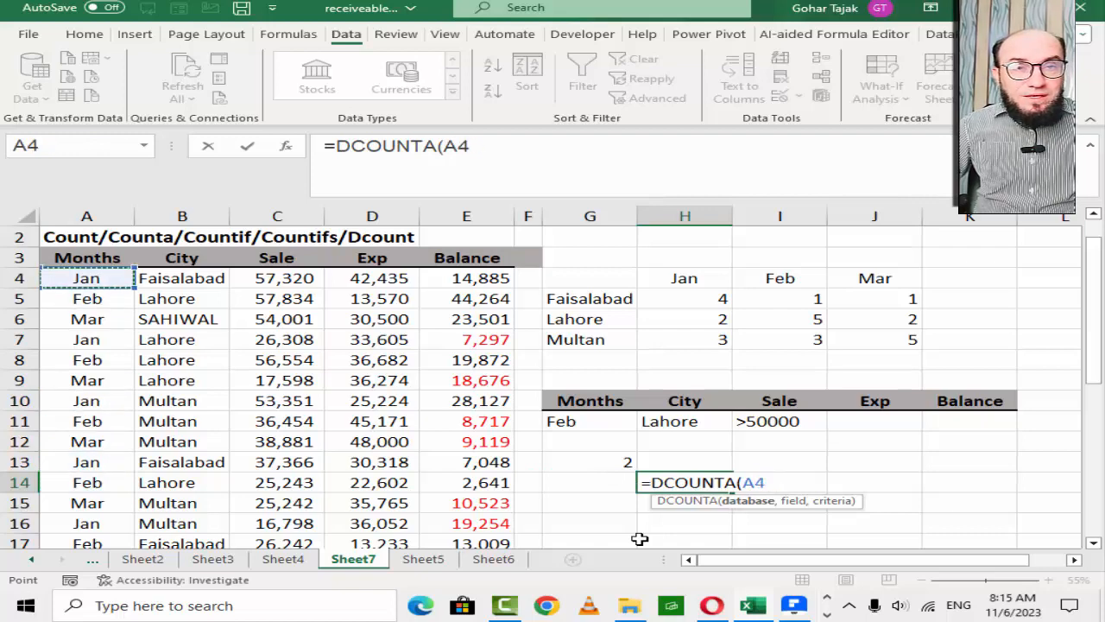
pyautogui.press('Up')
pyautogui.hotkey('ctrl', 'shift', 'Right')
pyautogui.hotkey('ctrl', 'shift', 'Down')
pyautogui.write(',')
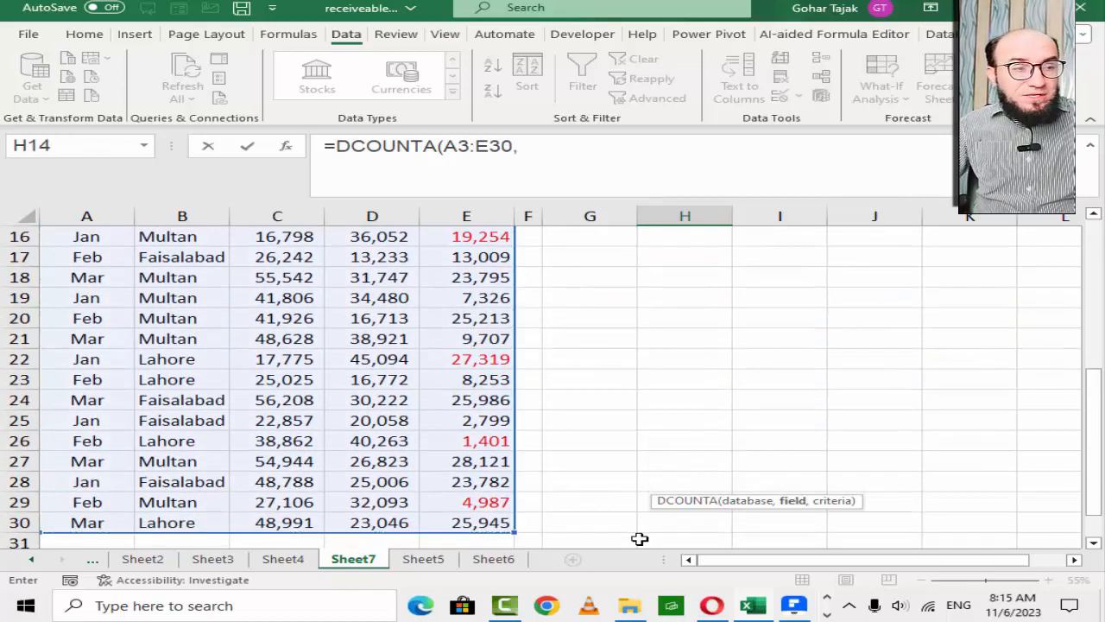
# - Complete the DCOUNTA formula in H14 with field number 2 and the criteria range G10:K11
pyautogui.scroll(6, 639, 539)
pyautogui.scroll(-2, 684, 554)
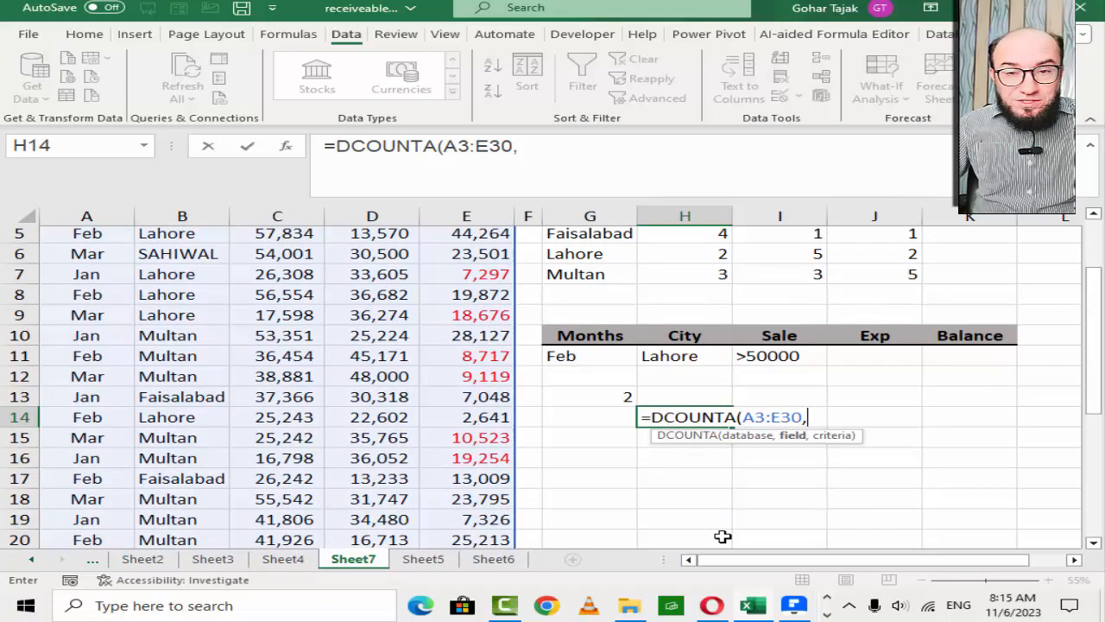
pyautogui.scroll(2, 722, 537)
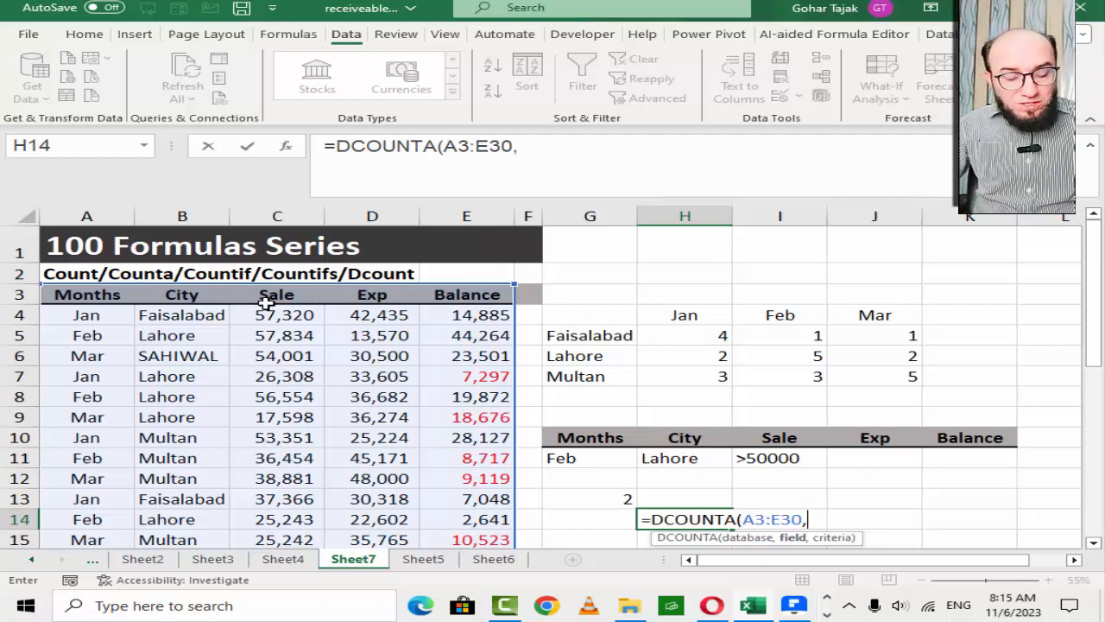
pyautogui.write('2')
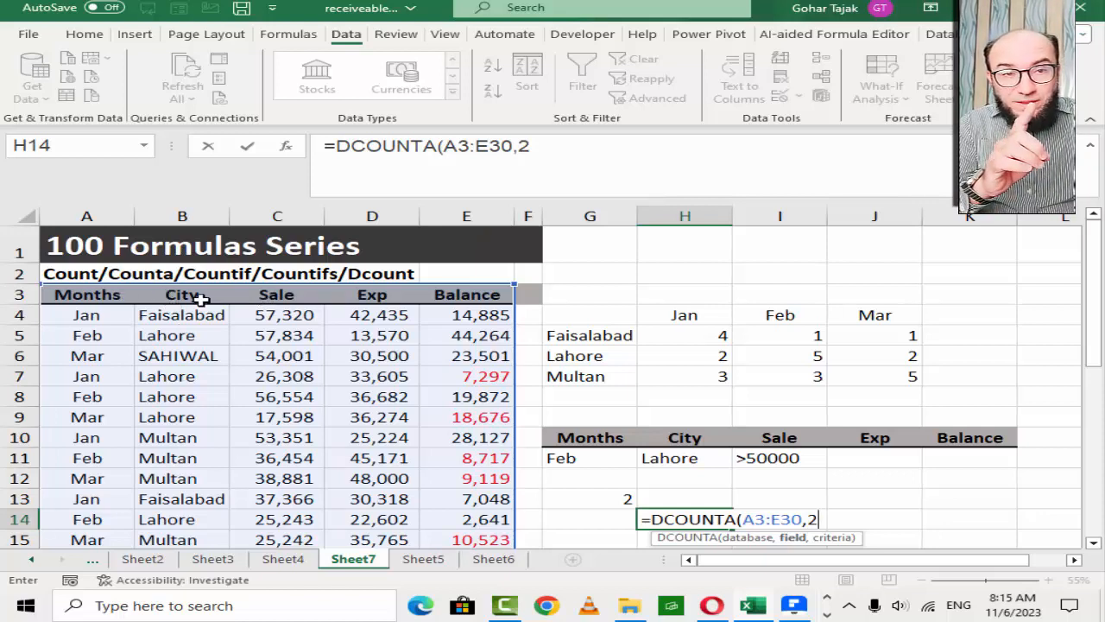
pyautogui.write(',')
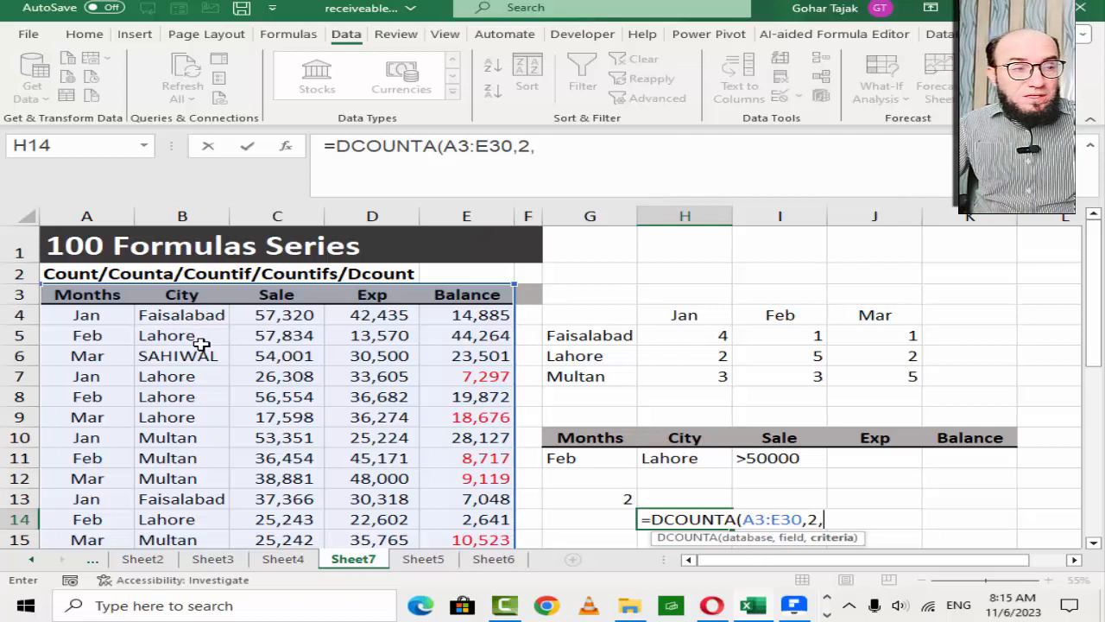
pyautogui.press('Up')
pyautogui.press('Up')
pyautogui.press('Up')
pyautogui.press('Up')
pyautogui.press('Left')
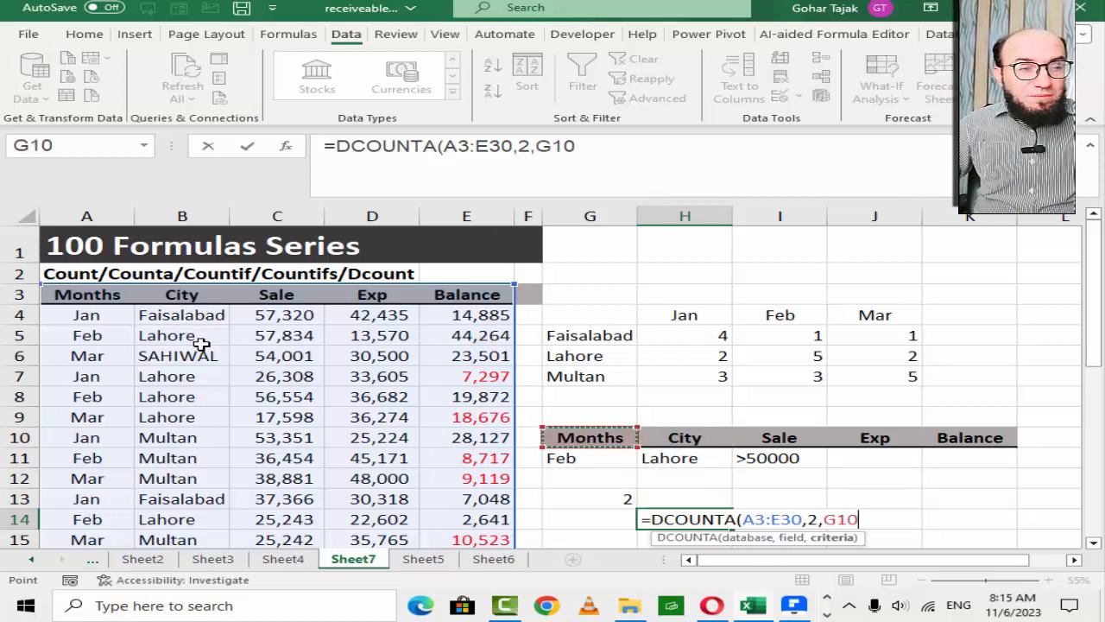
pyautogui.hotkey('shift', 'Down')
pyautogui.hotkey('shift', 'Right')
pyautogui.hotkey('shift', 'Right')
pyautogui.hotkey('shift', 'Right')
pyautogui.hotkey('shift', 'Right')
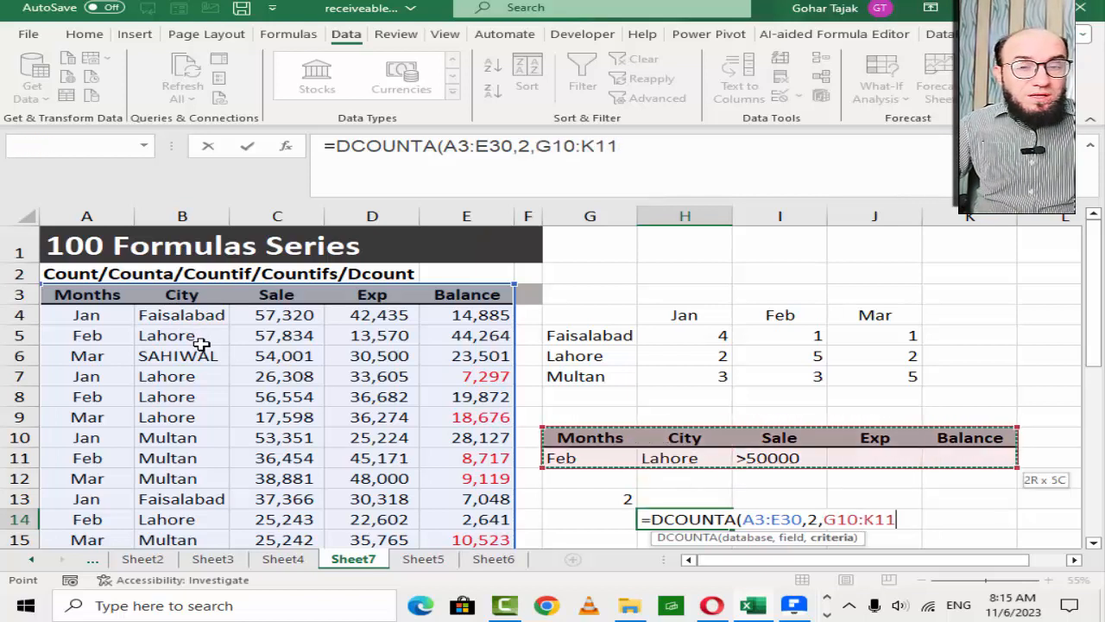
pyautogui.press('Return')
# - Clear the Months, City and Sale criteria in G11, H11 and I11
pyautogui.press('Up')
pyautogui.press('Up')
pyautogui.press('Up')
pyautogui.press('Up')
pyautogui.press('Up')
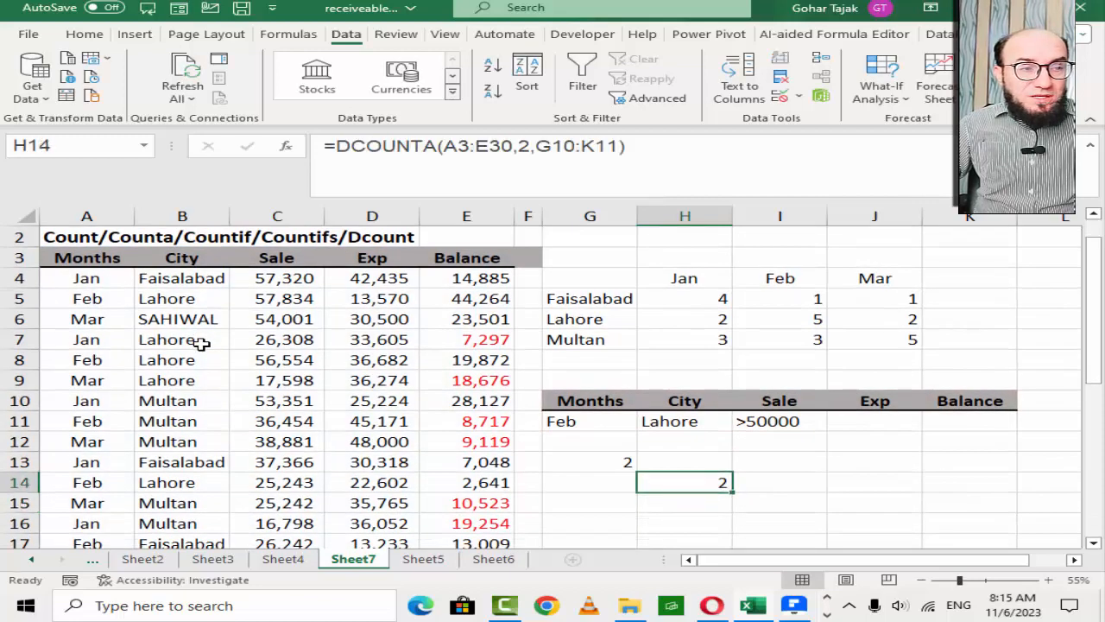
pyautogui.press('Down')
pyautogui.press('Left')
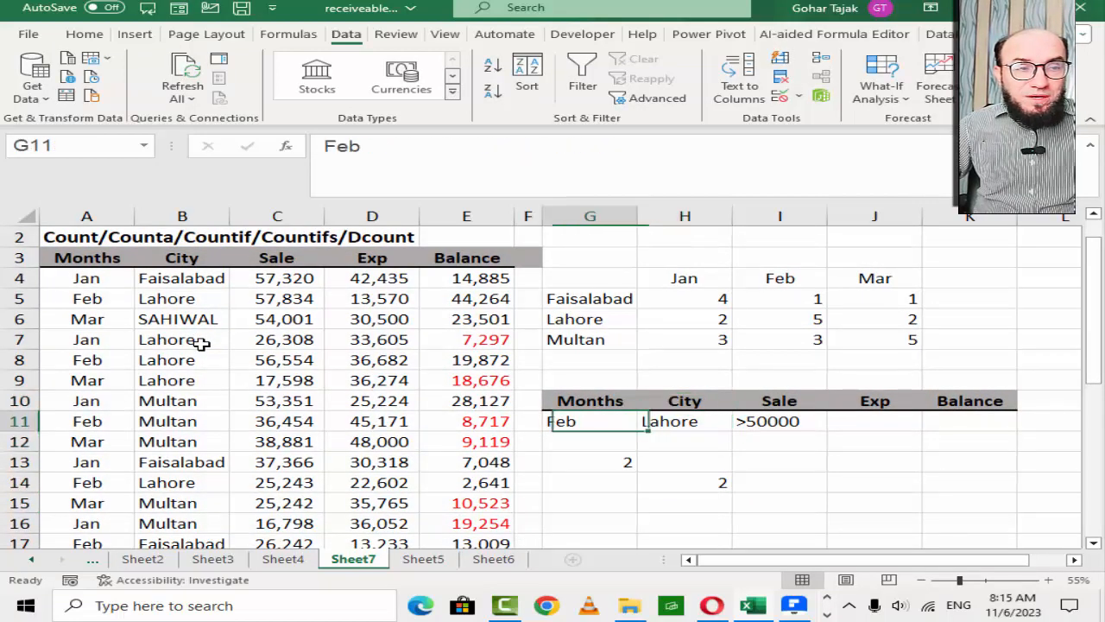
pyautogui.press('Delete')
pyautogui.press('Right')
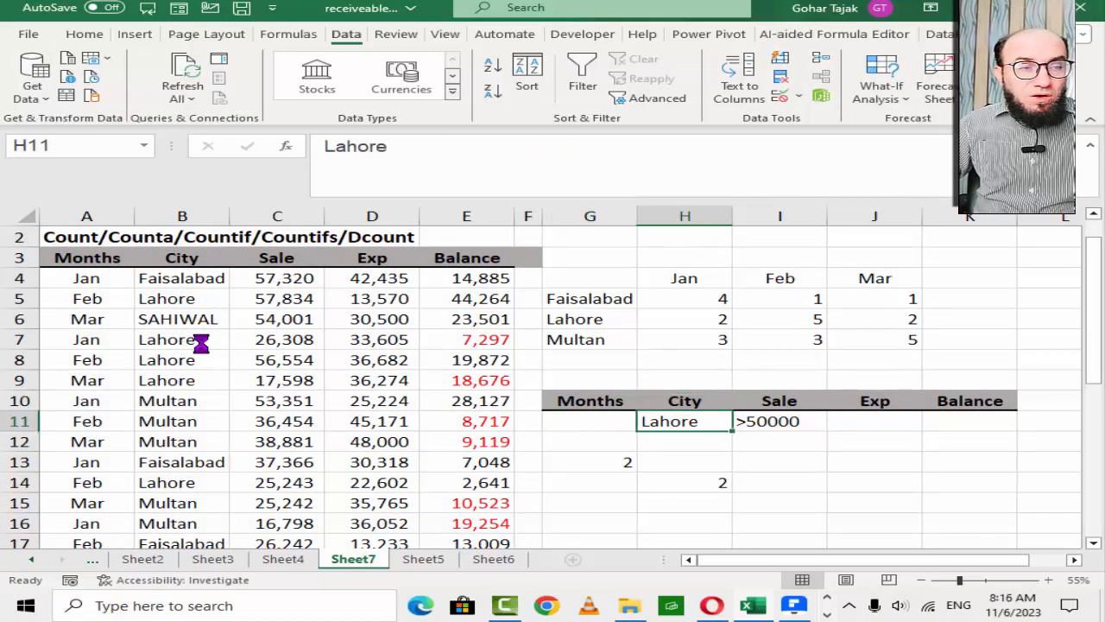
pyautogui.press('Delete')
pyautogui.press('Right')
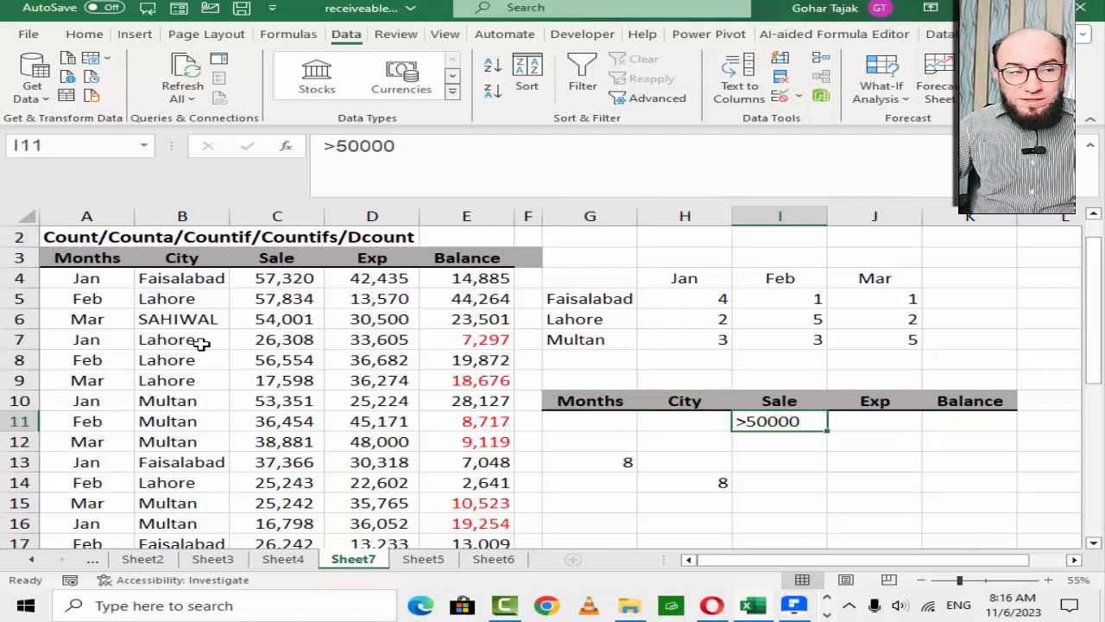
pyautogui.press('Delete')
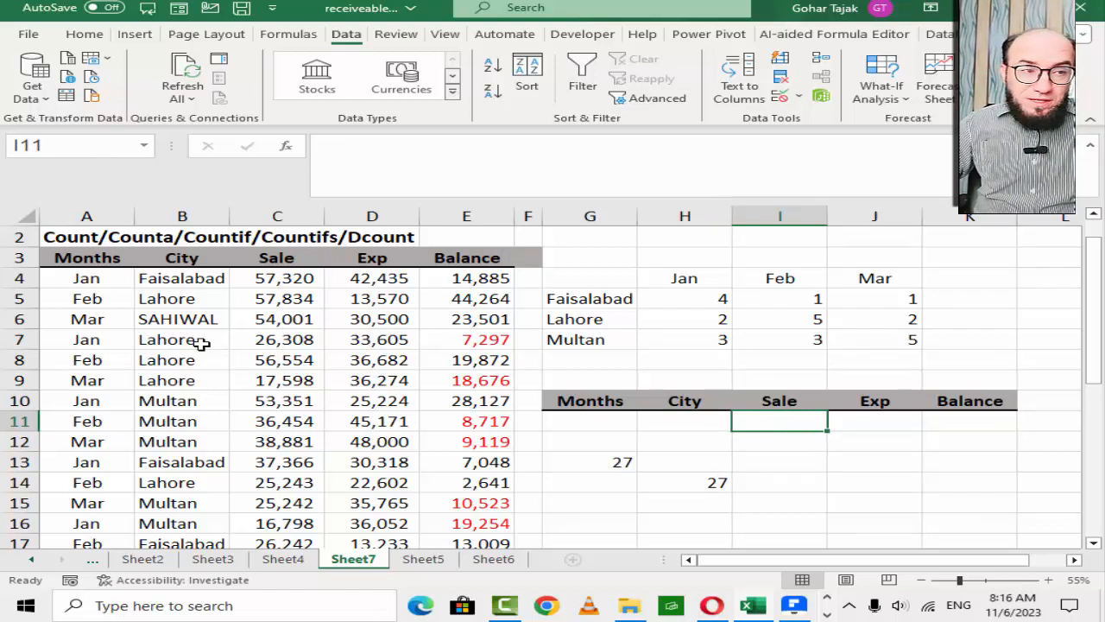
# - Enter multan as the City criterion in H11 and check the count in H14
pyautogui.press('Left')
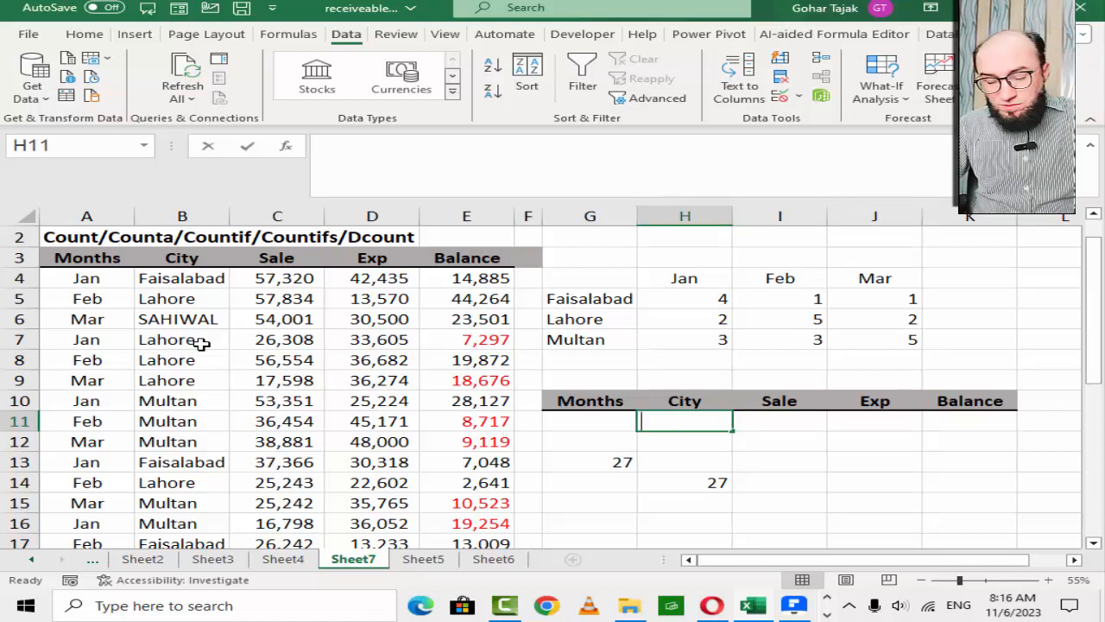
pyautogui.write('mul')
pyautogui.press('Return')
pyautogui.press('Down')
pyautogui.press('Down')
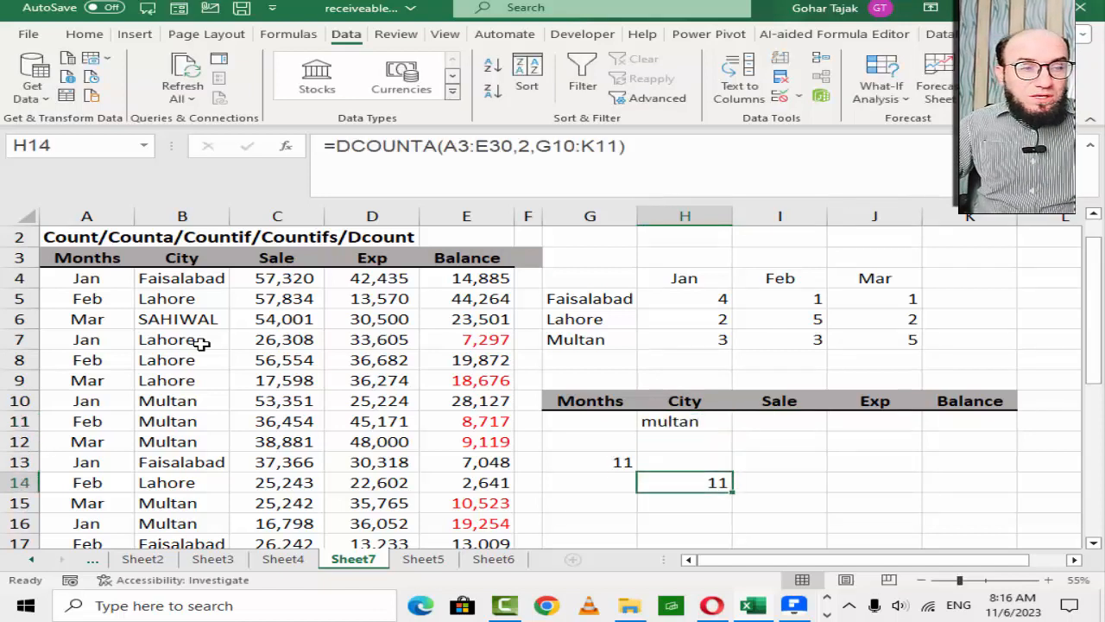
# - Enter Jan as the Months criterion in G11 and check the count in H14
pyautogui.press('Up')
pyautogui.press('Up')
pyautogui.press('Up')
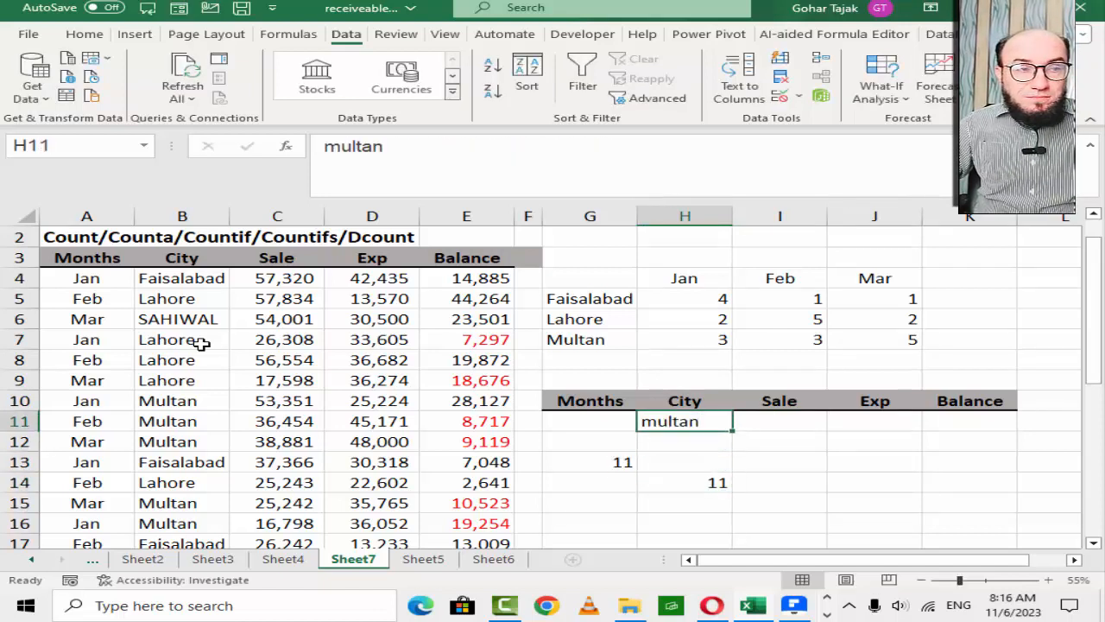
pyautogui.press('Right')
pyautogui.press('Left')
pyautogui.press('Left')
pyautogui.write('J')
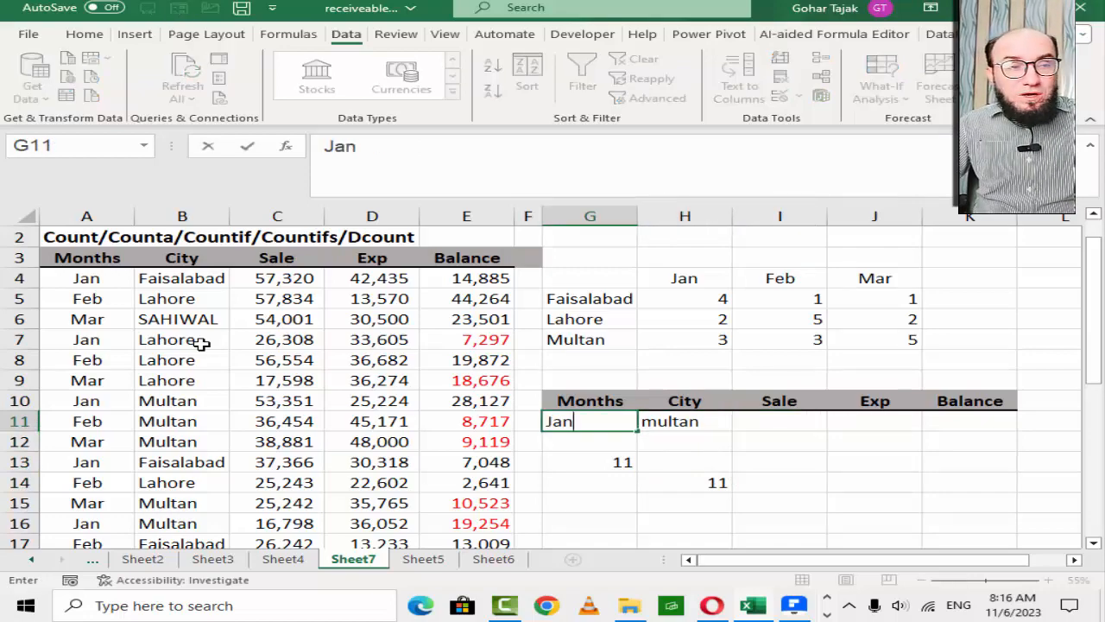
pyautogui.write('an')
pyautogui.press('Right')
pyautogui.press('Down')
pyautogui.press('Down')
pyautogui.press('Down')
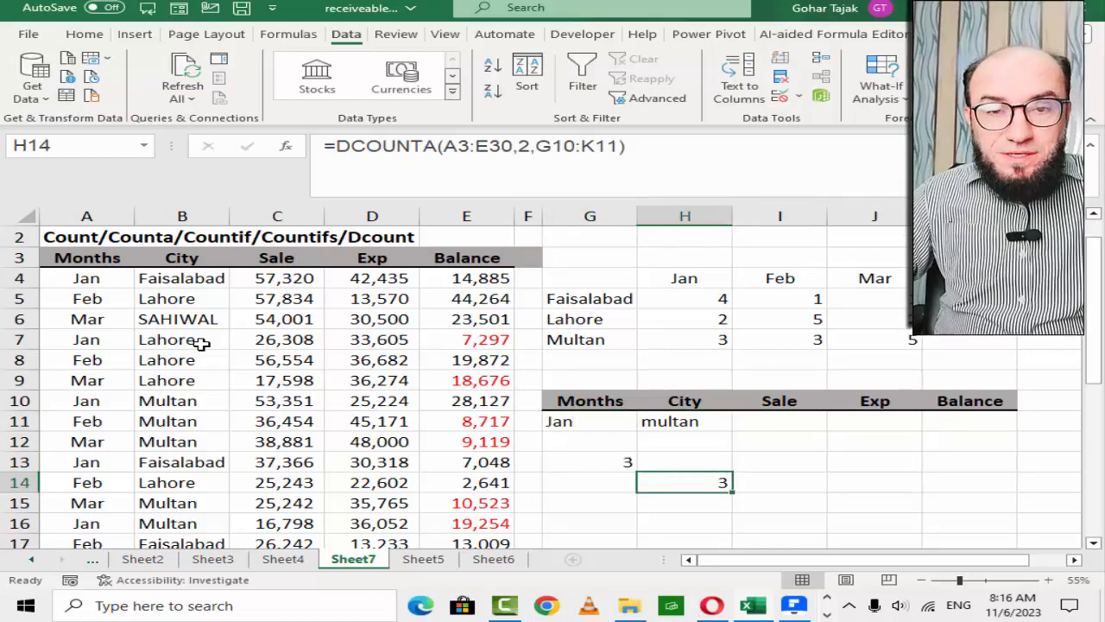